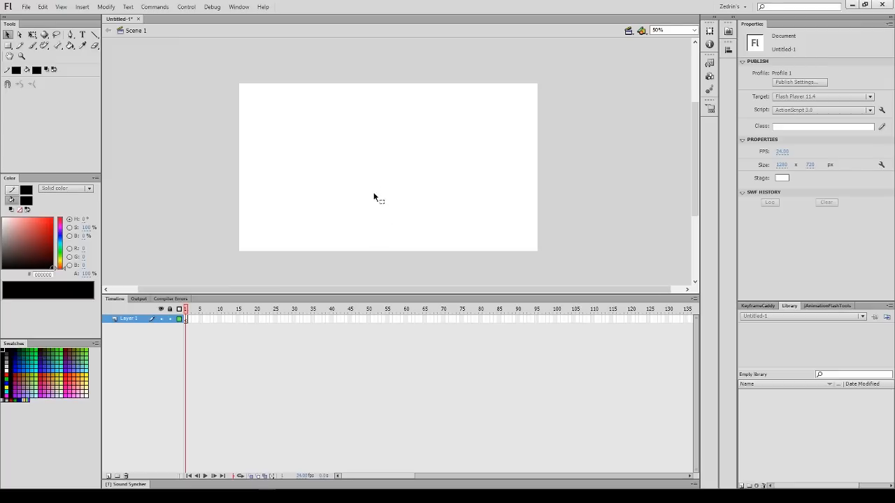
# Paint a curved brush stroke at each of 50%, 100% and 200% magnification to compare their thickness
pyautogui.press('b')
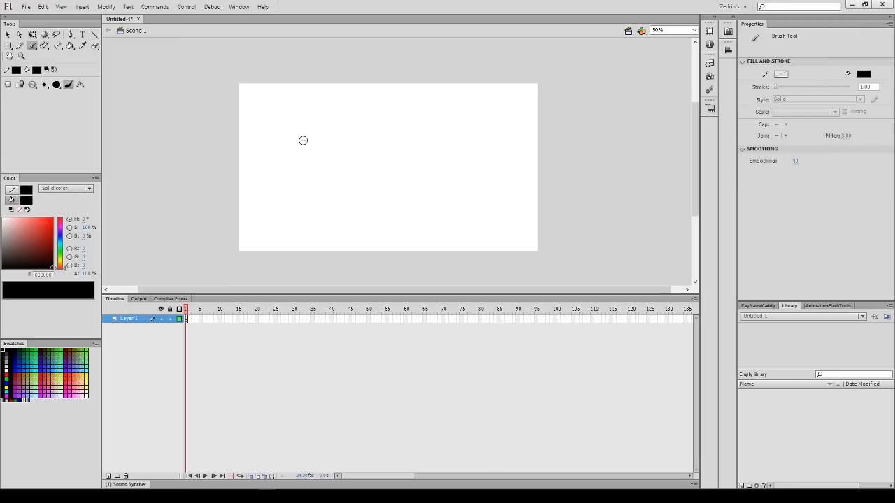
pyautogui.moveTo(305, 133)
pyautogui.mouseDown()
pyautogui.moveTo(414, 177)
pyautogui.moveTo(351, 191)
pyautogui.mouseUp()
pyautogui.hotkey('ctrl', '1')
pyautogui.moveTo(386, 116); pyautogui.dragTo(558, 122)
pyautogui.press('z')
pyautogui.click(430, 107)
pyautogui.press('b')
pyautogui.moveTo(377, 125)
pyautogui.mouseDown()
pyautogui.moveTo(488, 90)
pyautogui.moveTo(527, 124)
pyautogui.mouseUp()
# Delete all the curved test strokes from the stage
pyautogui.press('z')
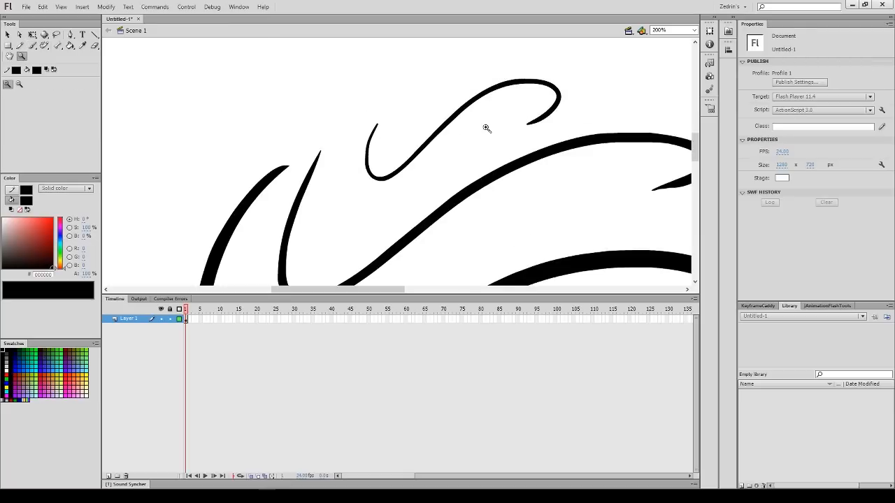
pyautogui.keyDown('alt'); pyautogui.click(486, 129); pyautogui.keyUp('alt')
pyautogui.keyDown('alt'); pyautogui.click(486, 131); pyautogui.keyUp('alt')
pyautogui.moveTo(384, 190); pyautogui.dragTo(391, 125)
pyautogui.click(392, 128)
pyautogui.press('v')
pyautogui.click(394, 188)
pyautogui.press('Delete')
pyautogui.click(377, 128)
pyautogui.press('Delete')
pyautogui.click(366, 114)
pyautogui.press('Delete')
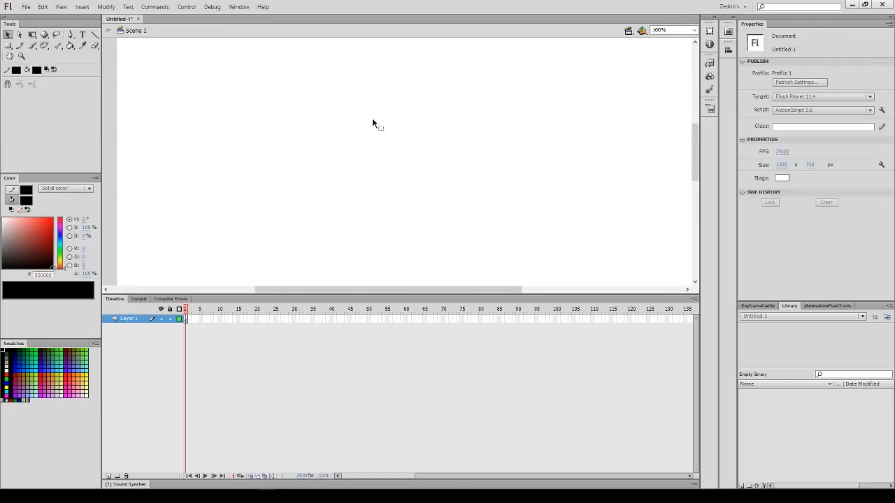
# Choose a brush size and paint a looping S-shaped stroke across the stage, replacing a first undone attempt
pyautogui.press('z')
pyautogui.keyDown('alt'); pyautogui.click(422, 138); pyautogui.keyUp('alt')
pyautogui.moveTo(396, 158); pyautogui.dragTo(414, 100)
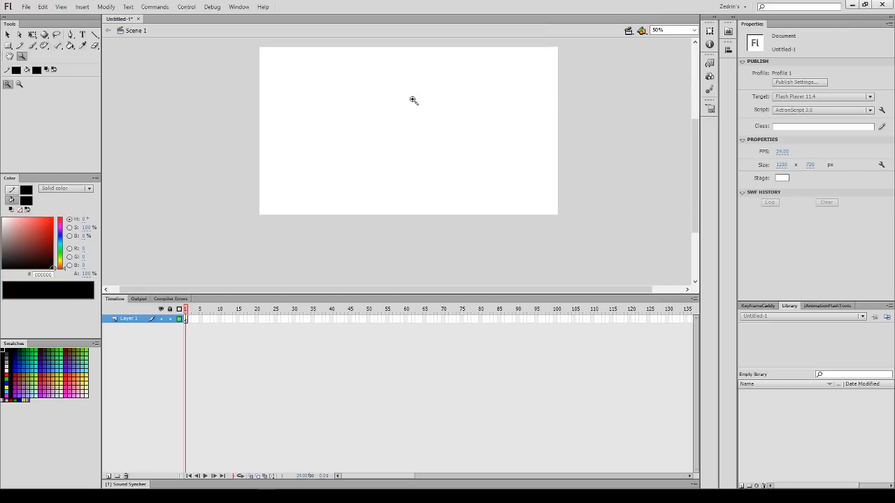
pyautogui.press('b')
pyautogui.click(57, 84)
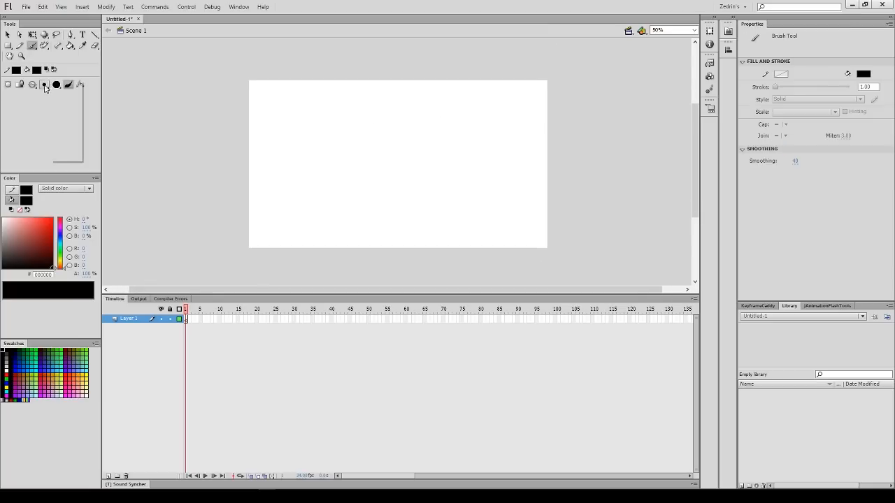
pyautogui.click(72, 108)
pyautogui.moveTo(283, 129)
pyautogui.mouseDown()
pyautogui.moveTo(355, 136)
pyautogui.moveTo(370, 171)
pyautogui.mouseUp()
pyautogui.hotkey('ctrl', 'z')
pyautogui.moveTo(313, 103); pyautogui.dragTo(360, 182)
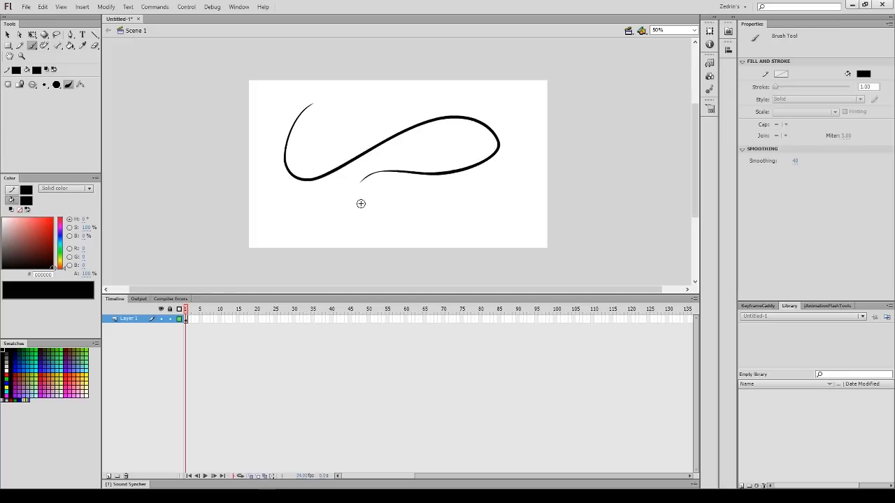
# Delete the looping S-shaped stroke
pyautogui.press('v')
pyautogui.click(394, 174)
pyautogui.press('Delete')
# Paint two angular strokes at 100% magnification, one doubling back at a sharp corner and one peaked and sloping down
pyautogui.press('z')
pyautogui.click(336, 144)
pyautogui.moveTo(365, 136); pyautogui.dragTo(239, 154)
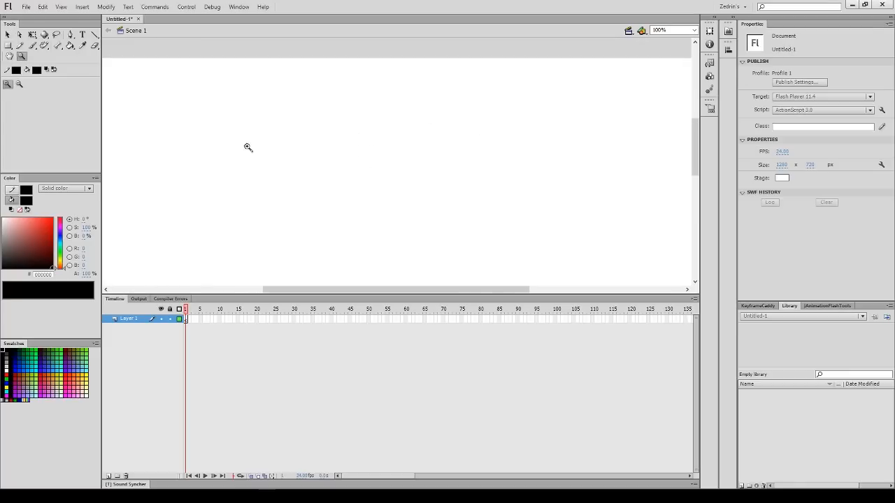
pyautogui.press('b')
pyautogui.moveTo(388, 139)
pyautogui.mouseDown()
pyautogui.moveTo(245, 232)
pyautogui.moveTo(498, 193)
pyautogui.mouseUp()
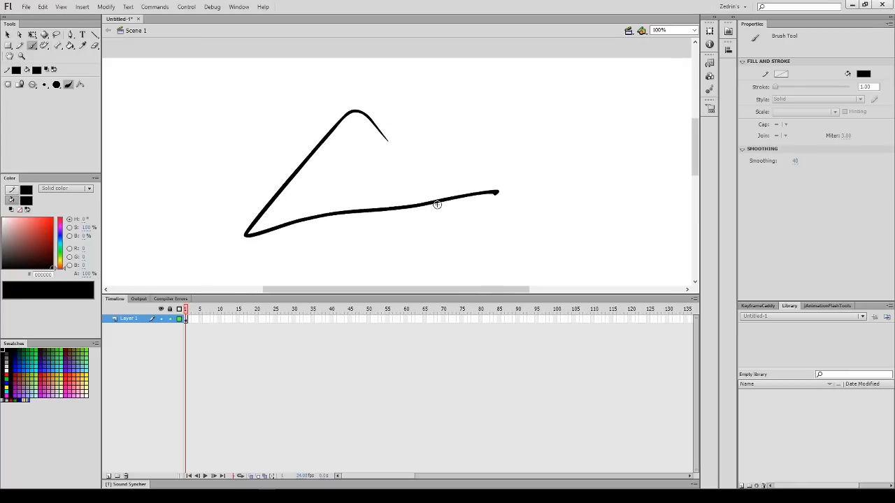
pyautogui.moveTo(436, 129)
pyautogui.mouseDown()
pyautogui.moveTo(472, 102)
pyautogui.moveTo(642, 163)
pyautogui.mouseUp()
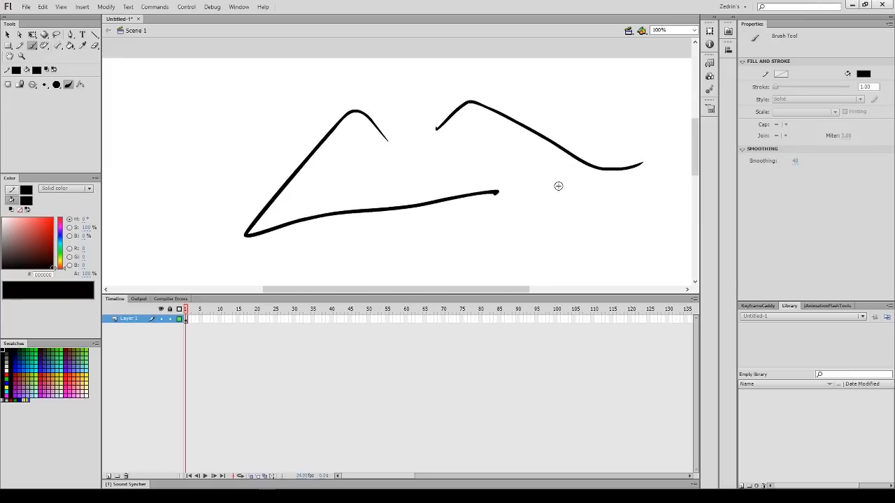
# Delete both angular strokes so the stage is empty
pyautogui.press('v')
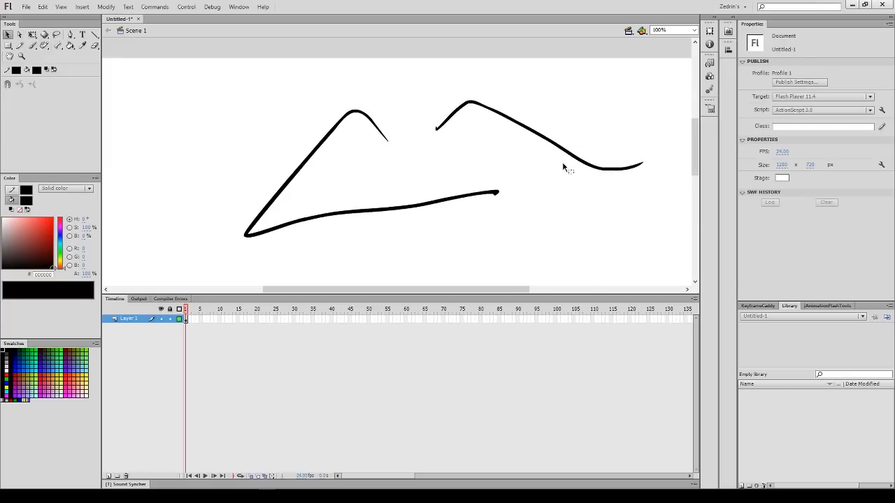
pyautogui.click(578, 162)
pyautogui.hotkey('ctrl', 'a')
pyautogui.press('Delete')
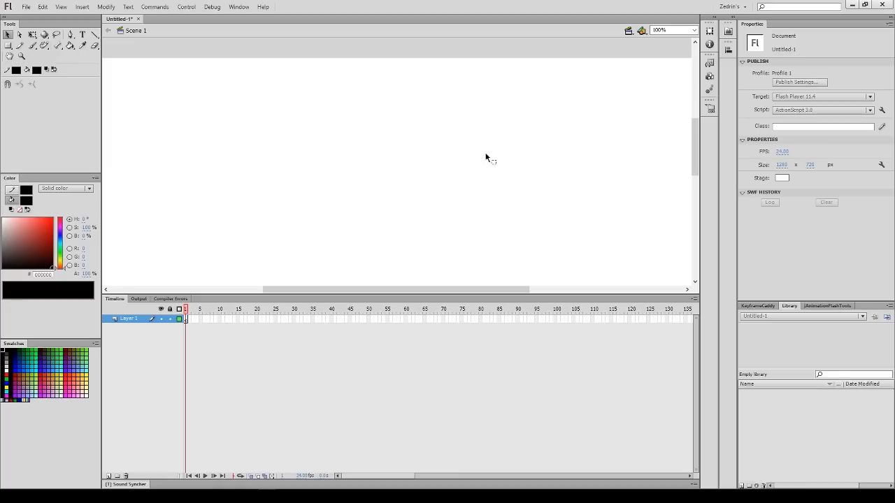
# Paint a long winding stroke across the stage and past its left edge, plus a short mark beside it
pyautogui.moveTo(400, 224); pyautogui.dragTo(459, 89)
pyautogui.press('z')
pyautogui.keyDown('alt'); pyautogui.click(420, 151); pyautogui.keyUp('alt')
pyautogui.moveTo(423, 140); pyautogui.dragTo(382, 193)
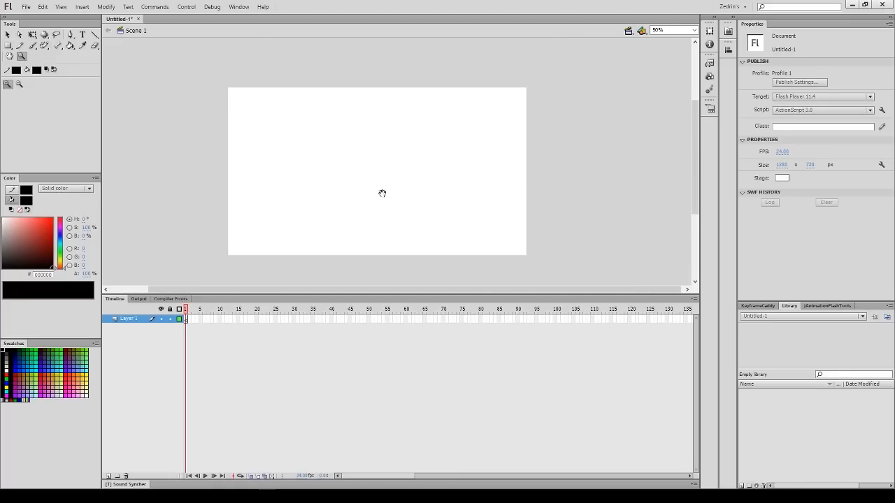
pyautogui.press('b')
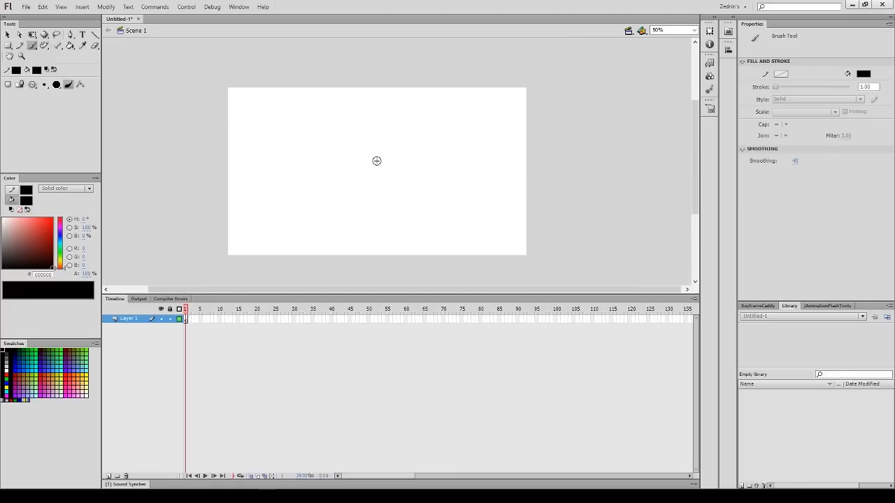
pyautogui.moveTo(275, 115)
pyautogui.mouseDown()
pyautogui.moveTo(270, 181)
pyautogui.moveTo(427, 119)
pyautogui.moveTo(380, 182)
pyautogui.moveTo(411, 223)
pyautogui.moveTo(335, 232)
pyautogui.moveTo(203, 210)
pyautogui.mouseUp()
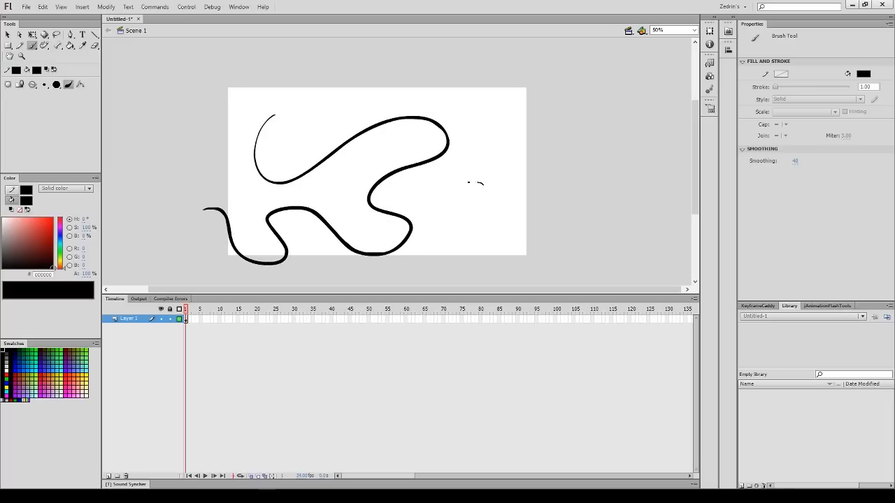
pyautogui.moveTo(480, 182); pyautogui.dragTo(458, 193)
# Pull an inner anchor point on the winding stroke's upper bend downward, undo that, and pull the outer anchor point upward
pyautogui.press('k')
pyautogui.click(456, 224)
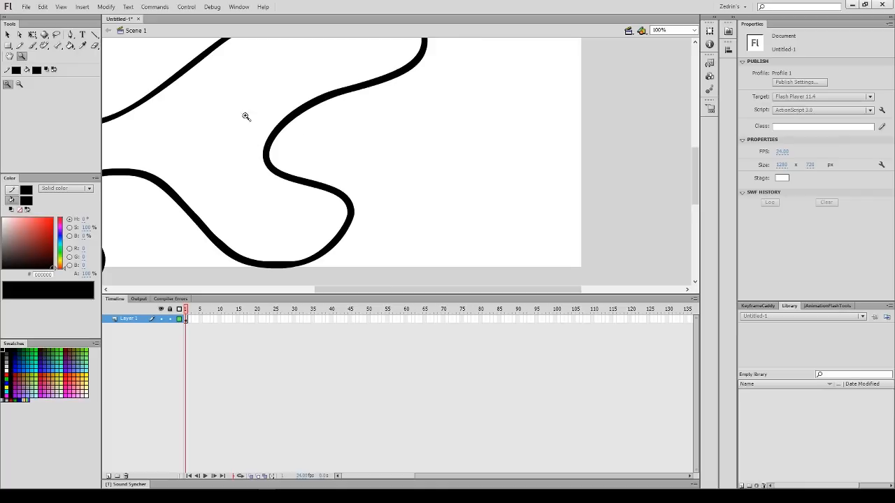
pyautogui.press('a')
pyautogui.click(349, 200)
pyautogui.moveTo(286, 116); pyautogui.dragTo(457, 269)
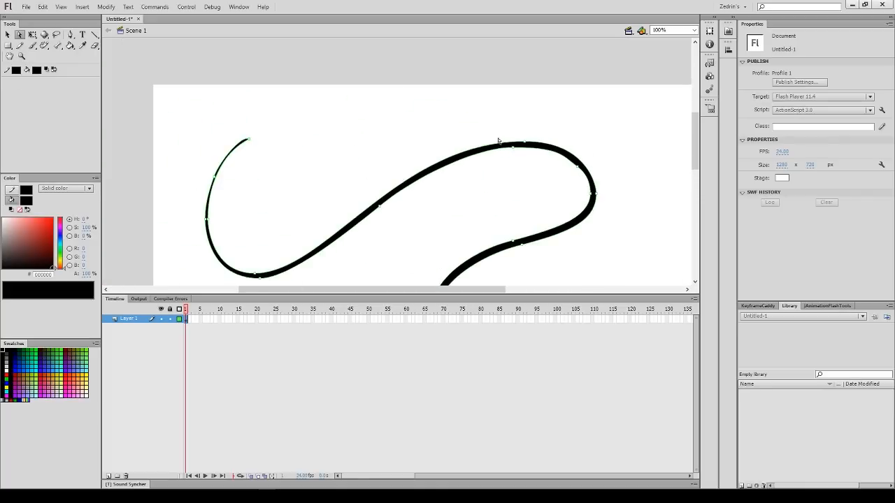
pyautogui.moveTo(513, 149); pyautogui.dragTo(494, 210)
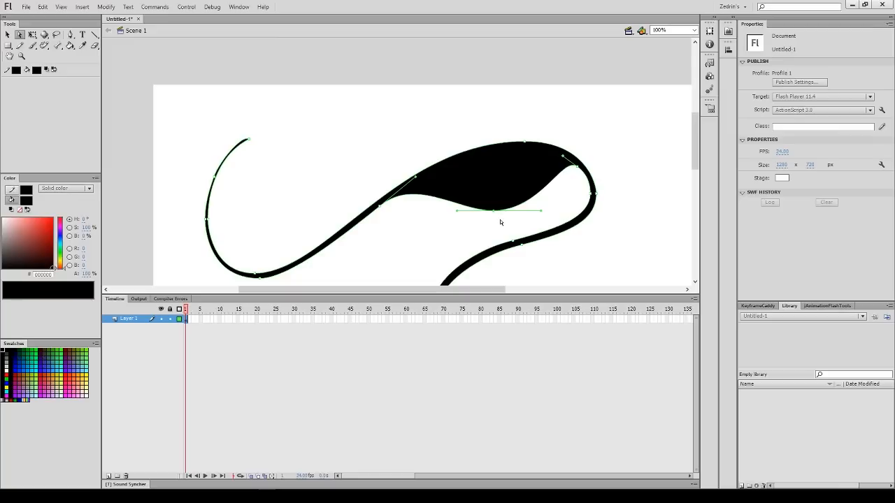
pyautogui.hotkey('ctrl', 'z')
pyautogui.moveTo(521, 140); pyautogui.dragTo(525, 118)
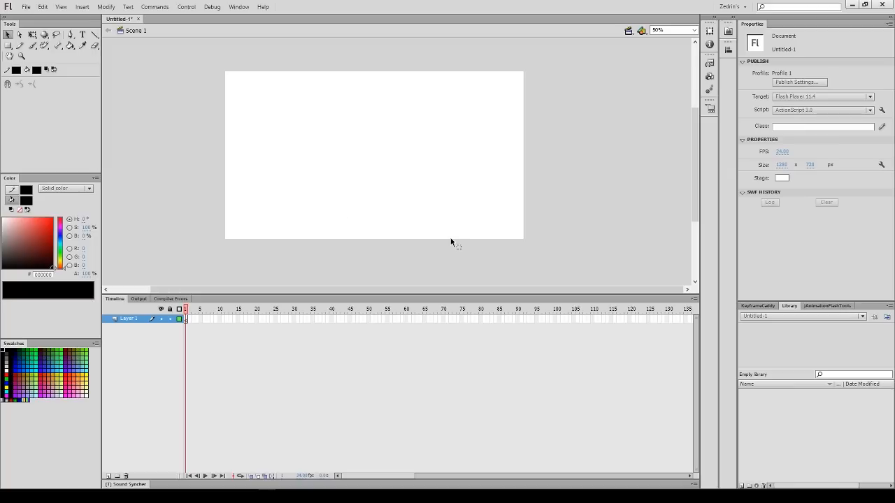
# Paint two long tapered arcs, a thin line, a steep diagonal crossing them, and a small squiggle
pyautogui.press('b')
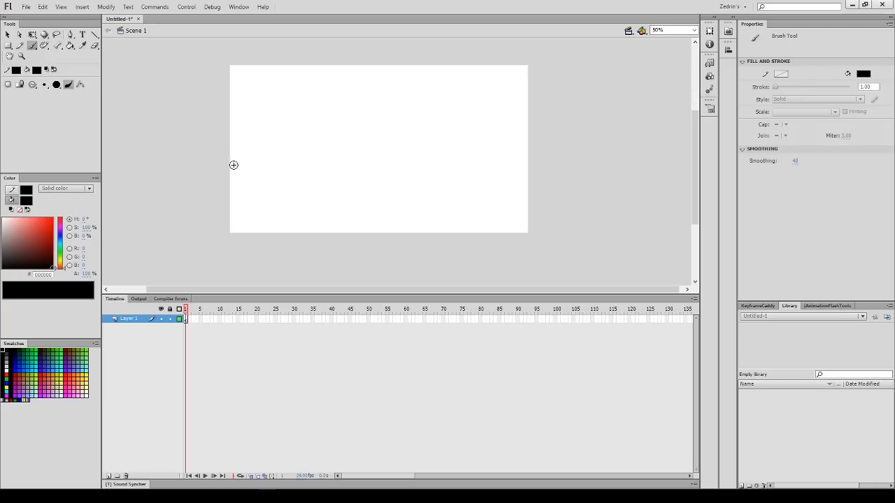
pyautogui.moveTo(245, 98); pyautogui.dragTo(519, 105)
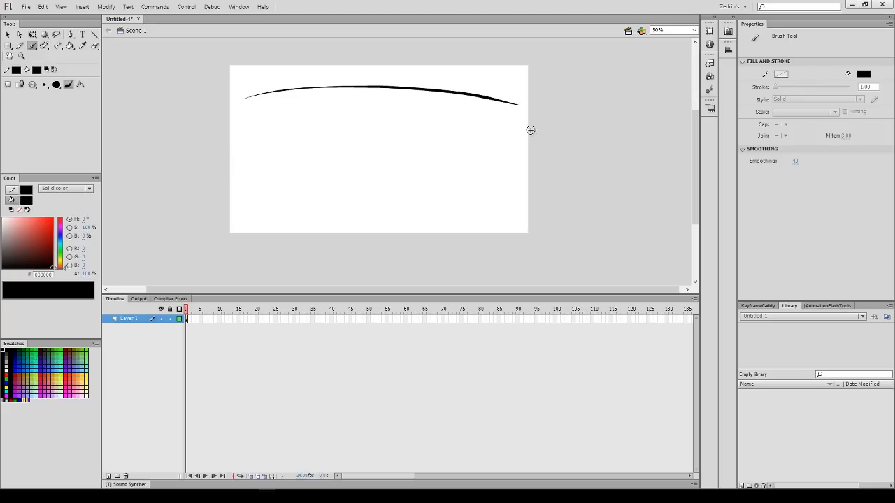
pyautogui.moveTo(258, 128); pyautogui.dragTo(515, 165)
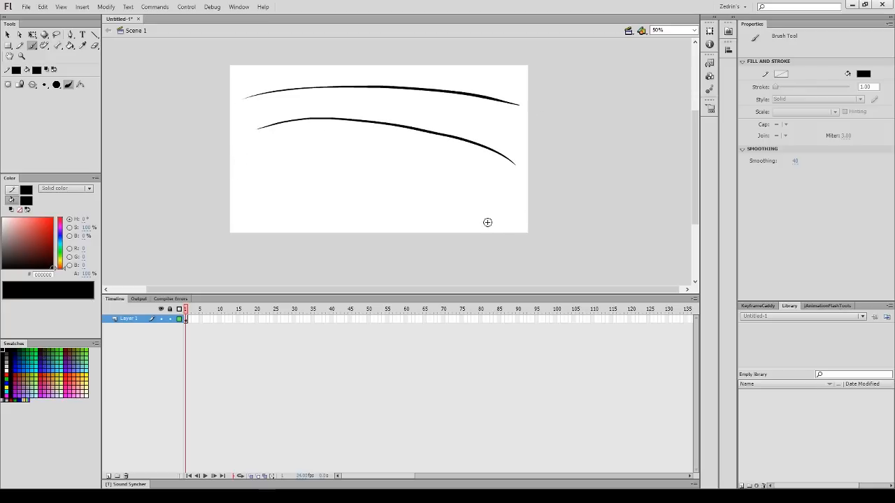
pyautogui.moveTo(242, 187); pyautogui.dragTo(415, 205)
pyautogui.moveTo(394, 73); pyautogui.dragTo(319, 266)
pyautogui.moveTo(406, 170); pyautogui.dragTo(416, 182)
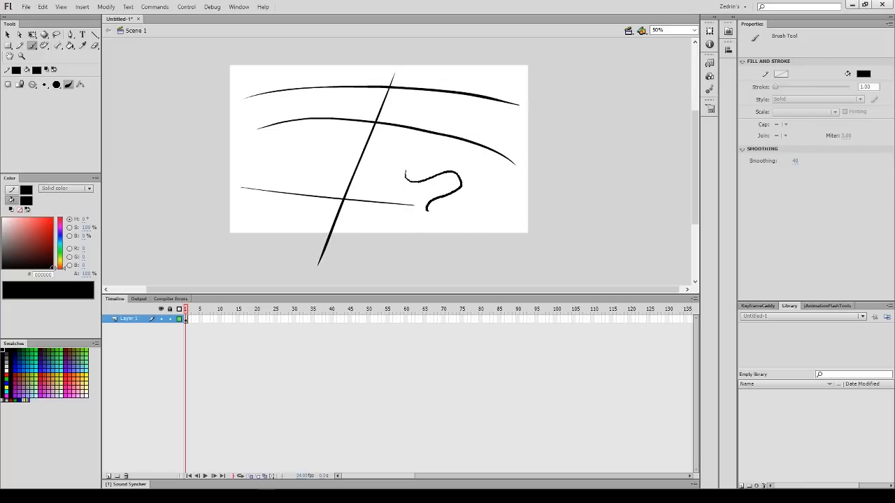
pyautogui.moveTo(409, 226); pyautogui.dragTo(397, 239)
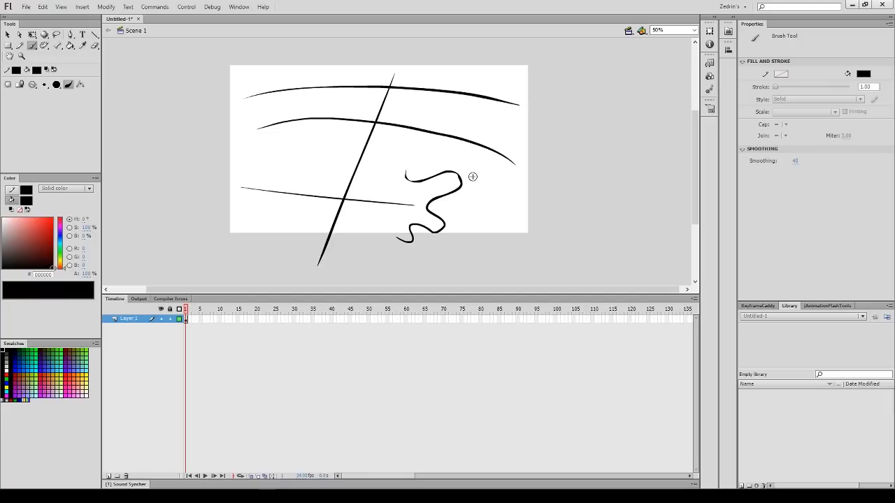
# Delete the squiggle and all the remaining tapered lines
pyautogui.press('v')
pyautogui.click(450, 224)
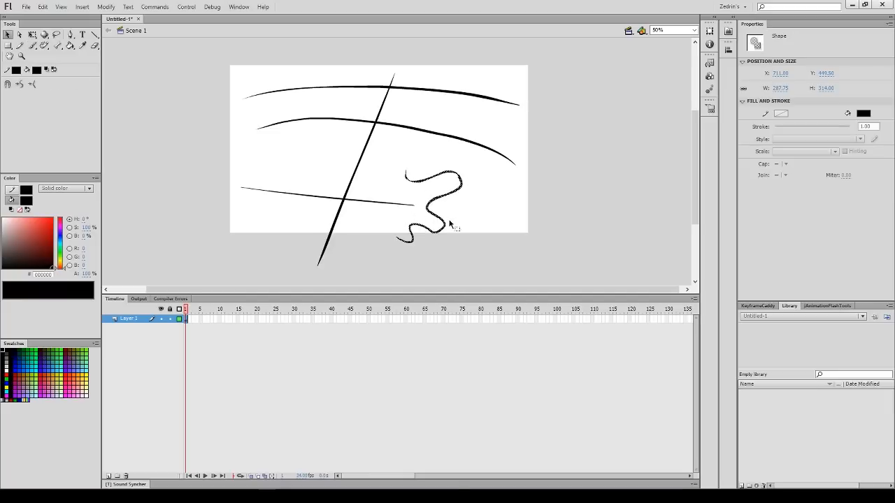
pyautogui.press('Delete')
pyautogui.hotkey('ctrl', 'a')
pyautogui.press('Delete')
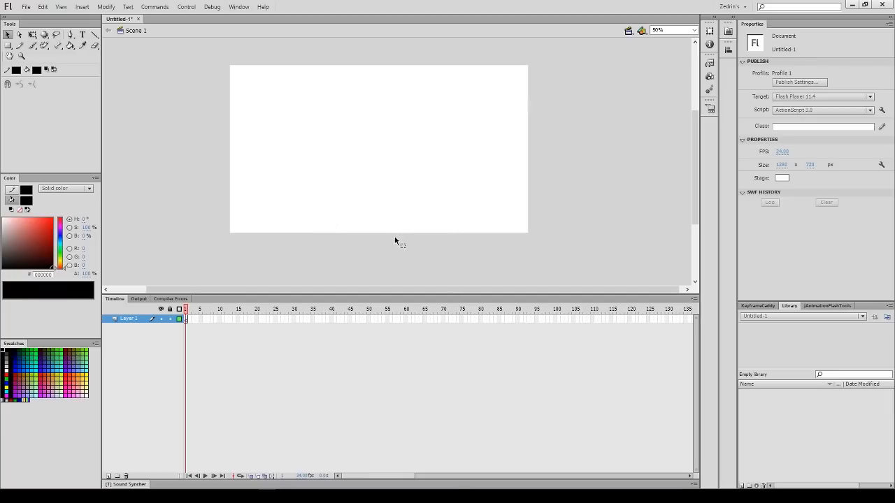
# Paint a long diagonal stroke across the stage and undo it
pyautogui.press('b')
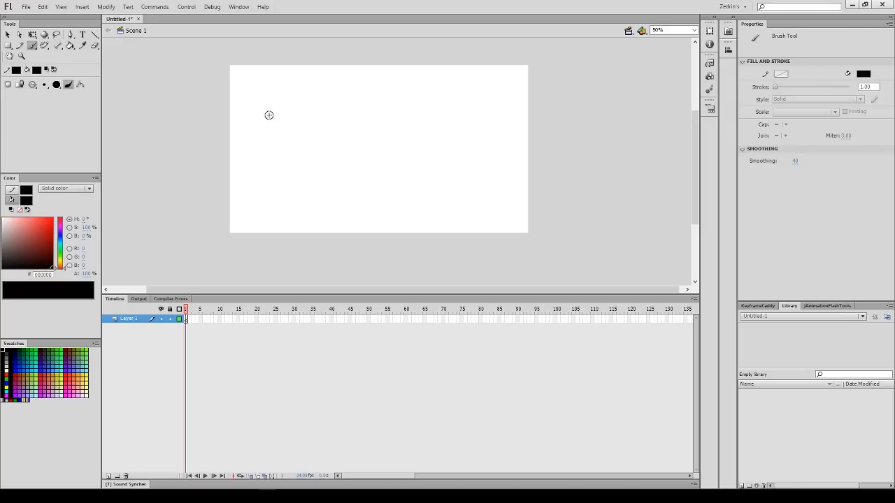
pyautogui.moveTo(240, 77); pyautogui.dragTo(557, 209)
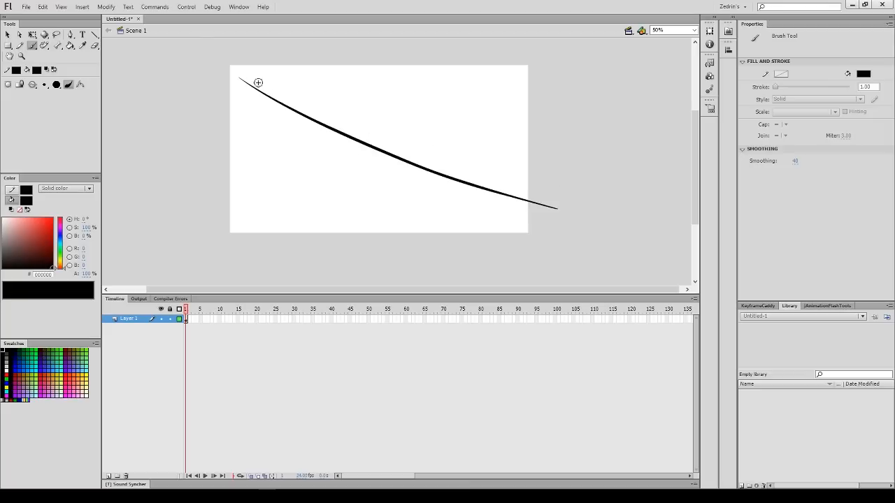
pyautogui.hotkey('ctrl', 'z')
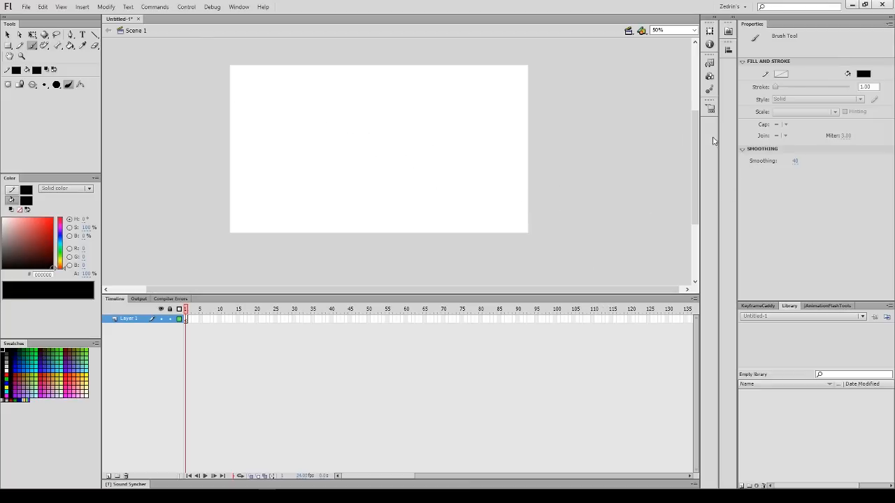
# Set the brush smoothing to 0 and paint a winding stroke on the stage
pyautogui.click(795, 161)
pyautogui.press('Return')
pyautogui.click(415, 186)
pyautogui.moveTo(302, 96)
pyautogui.mouseDown()
pyautogui.moveTo(293, 97)
pyautogui.moveTo(483, 131)
pyautogui.moveTo(419, 212)
pyautogui.moveTo(363, 187)
pyautogui.mouseUp()
# Examine the unsmoothed stroke's edges and anchor points along its whole length at 400% magnification
pyautogui.press('z')
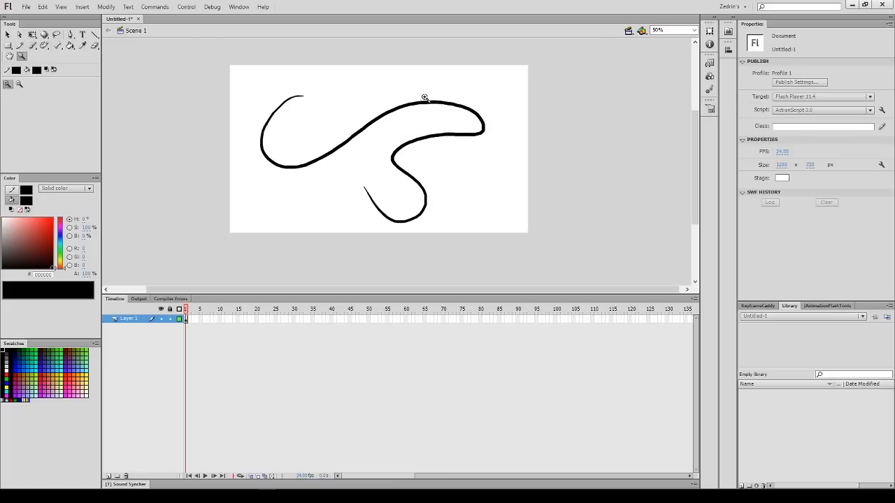
pyautogui.click(429, 104)
pyautogui.click(433, 138)
pyautogui.moveTo(384, 213); pyautogui.dragTo(446, 142)
pyautogui.click(428, 142)
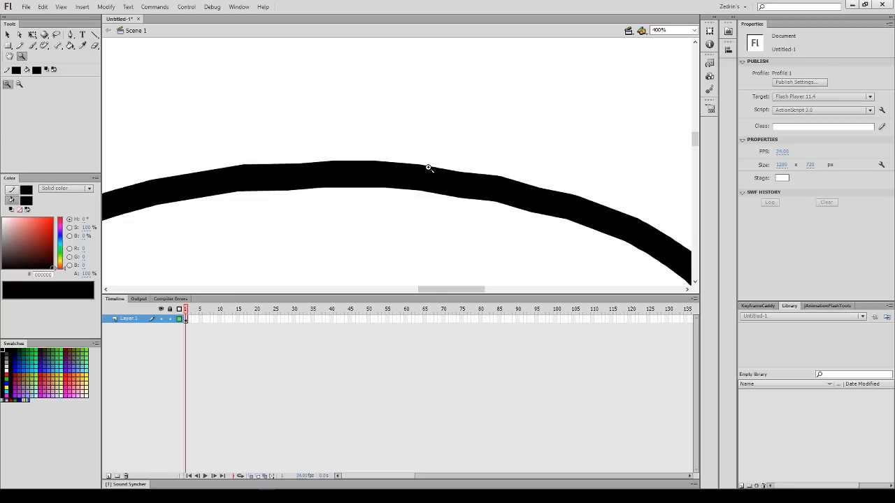
pyautogui.press('a')
pyautogui.click(431, 185)
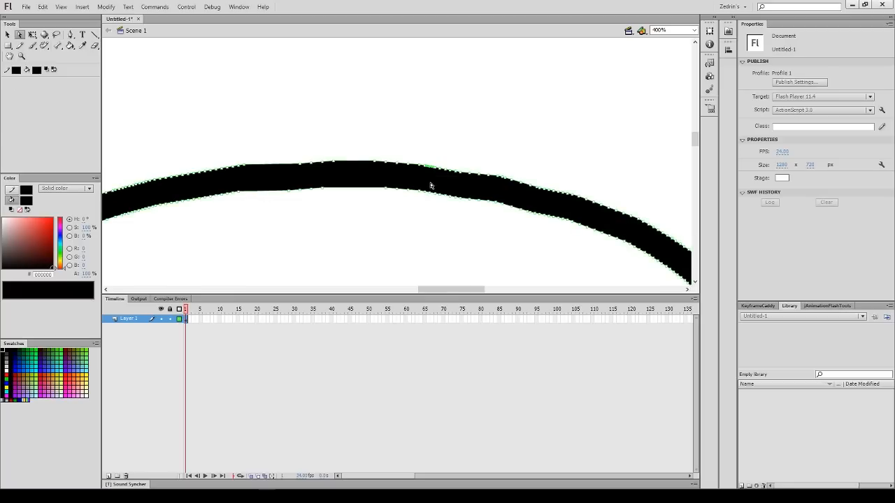
pyautogui.moveTo(530, 209); pyautogui.dragTo(503, 70)
pyautogui.moveTo(387, 193); pyautogui.dragTo(654, 128)
pyautogui.moveTo(253, 220); pyautogui.dragTo(485, 56)
pyautogui.moveTo(459, 230); pyautogui.dragTo(368, 121)
pyautogui.moveTo(505, 247); pyautogui.dragTo(397, 139)
pyautogui.moveTo(442, 220); pyautogui.dragTo(450, 101)
pyautogui.moveTo(400, 218); pyautogui.dragTo(562, 131)
pyautogui.moveTo(244, 115); pyautogui.dragTo(380, 240)
# Delete the unsmoothed winding stroke
pyautogui.press('v')
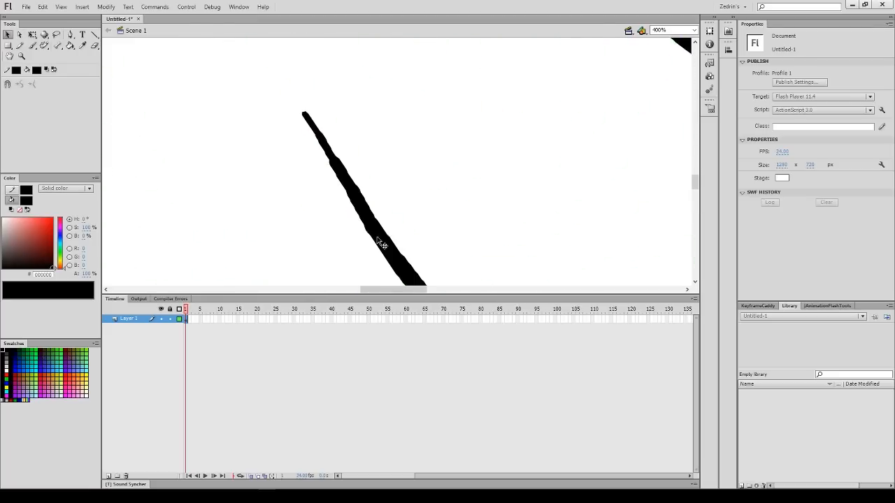
pyautogui.click(383, 256)
pyautogui.press('Delete')
# Set the brush smoothing to 40
pyautogui.press('b')
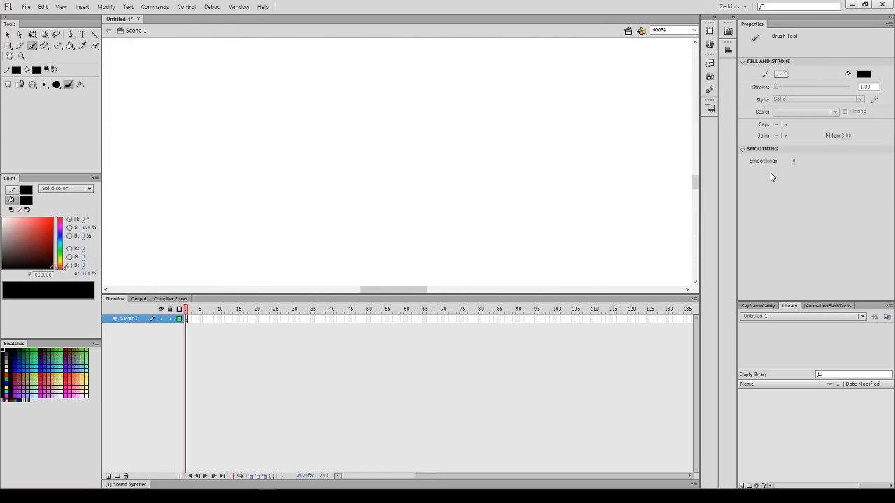
pyautogui.click(795, 161)
pyautogui.write('40')
pyautogui.press('Return')
# Paint a small S-shaped test stroke with the smoothed brush and undo it
pyautogui.moveTo(513, 181)
pyautogui.mouseDown()
pyautogui.moveTo(419, 198)
pyautogui.moveTo(416, 135)
pyautogui.mouseUp()
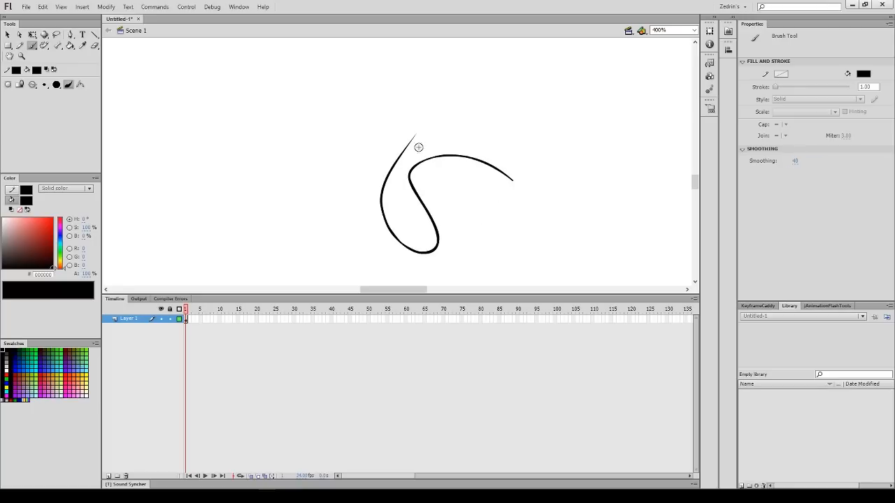
pyautogui.hotkey('ctrl', 'z')
pyautogui.press('z')
pyautogui.keyDown('alt'); pyautogui.click(423, 209); pyautogui.keyUp('alt')
pyautogui.keyDown('alt'); pyautogui.click(424, 208); pyautogui.keyUp('alt')
pyautogui.keyDown('alt'); pyautogui.click(428, 208); pyautogui.keyUp('alt')
pyautogui.moveTo(453, 180); pyautogui.dragTo(455, 293)
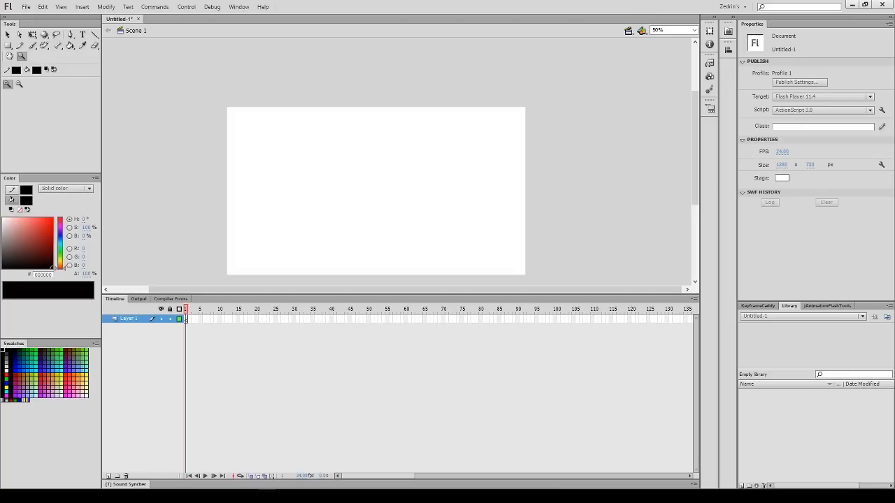
# Paint a long winding black stroke across the stage with the Brush tool at 100% magnification
pyautogui.click(670, 73)
pyautogui.click(314, 170)
pyautogui.moveTo(483, 159); pyautogui.dragTo(330, 161)
pyautogui.press('b')
pyautogui.moveTo(271, 84)
pyautogui.mouseDown()
pyautogui.moveTo(297, 159)
pyautogui.moveTo(523, 160)
pyautogui.moveTo(310, 223)
pyautogui.mouseUp()
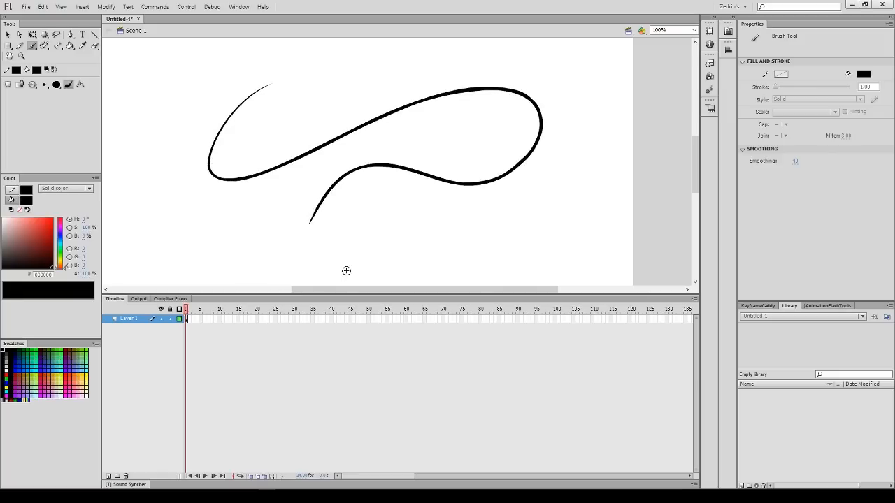
# Paint a similar, larger winding stroke around the first at 50% magnification, and clear both strokes from the stage
pyautogui.press('z')
pyautogui.keyDown('alt'); pyautogui.click(335, 169); pyautogui.keyUp('alt')
pyautogui.press('b')
pyautogui.moveTo(310, 116)
pyautogui.mouseDown()
pyautogui.moveTo(397, 222)
pyautogui.moveTo(361, 258)
pyautogui.mouseUp()
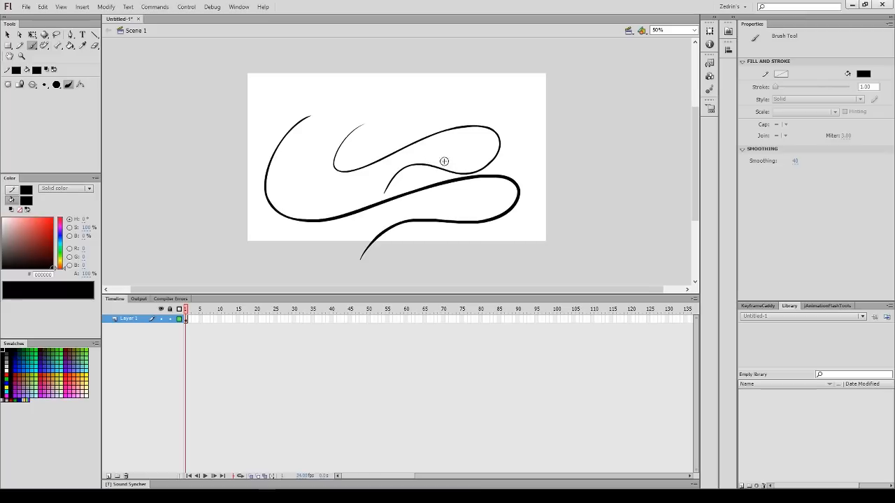
pyautogui.hotkey('ctrl', 'a')
pyautogui.press('Delete')
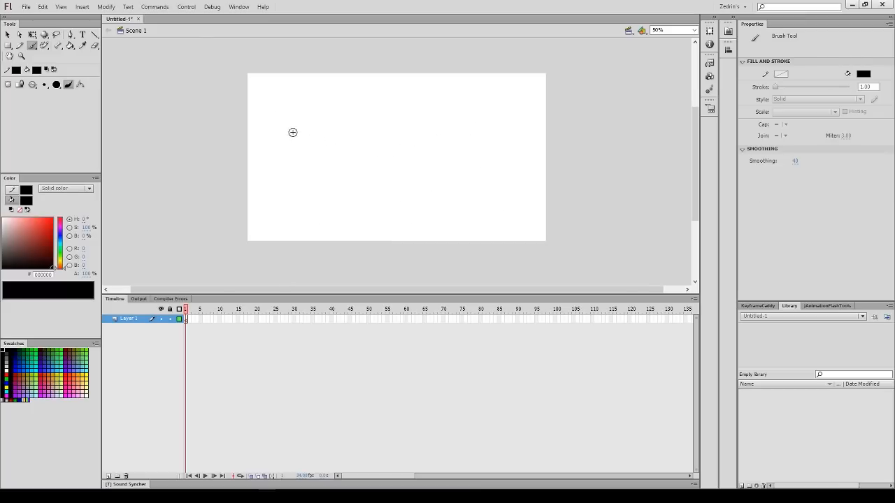
# Paint an S-shaped brush stroke, pull the underside of its middle section downward with the Subselection tool, and undo the pull
pyautogui.moveTo(284, 115); pyautogui.dragTo(439, 206)
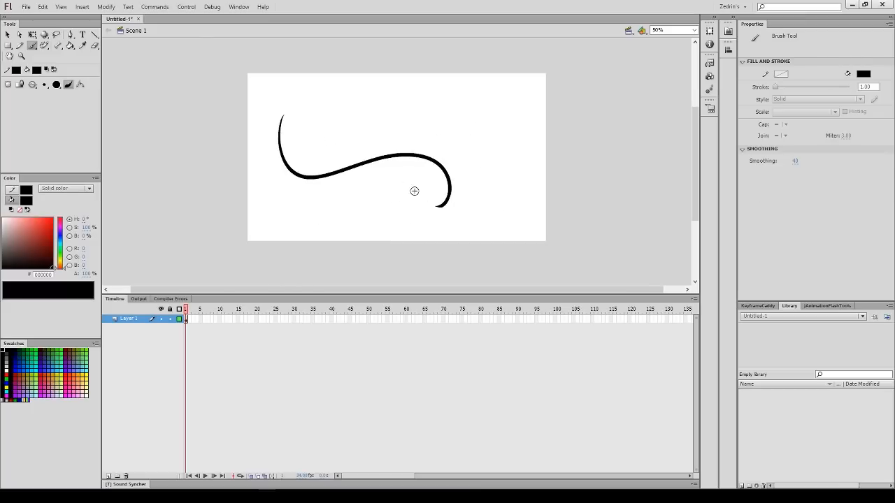
pyautogui.press('v')
pyautogui.moveTo(396, 160); pyautogui.dragTo(374, 212)
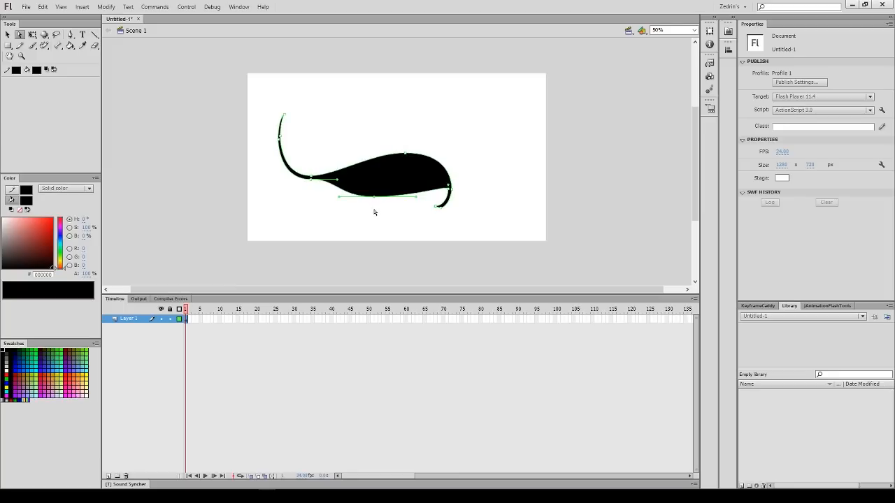
pyautogui.hotkey('ctrl', 'z')
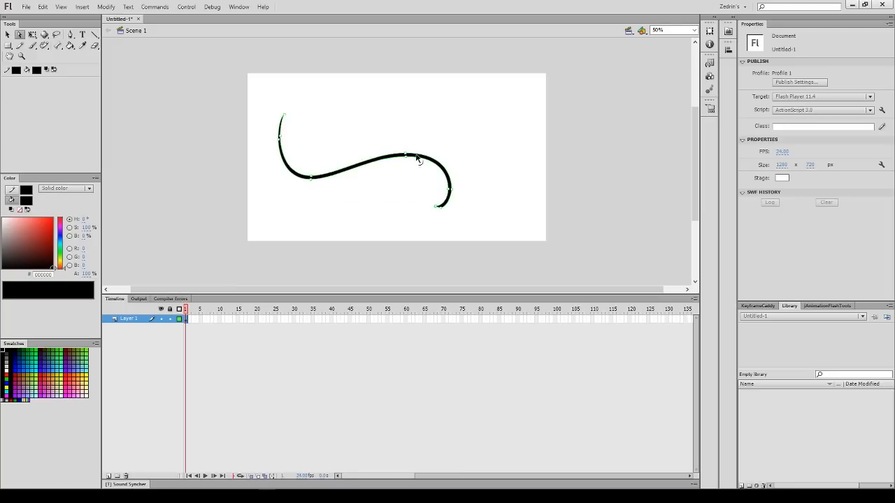
pyautogui.press('v')
pyautogui.click(317, 210)
# Paint two more winding strokes over the S-shaped one and delete everything on the stage
pyautogui.press('b')
pyautogui.moveTo(368, 162)
pyautogui.mouseDown()
pyautogui.moveTo(427, 212)
pyautogui.moveTo(298, 236)
pyautogui.mouseUp()
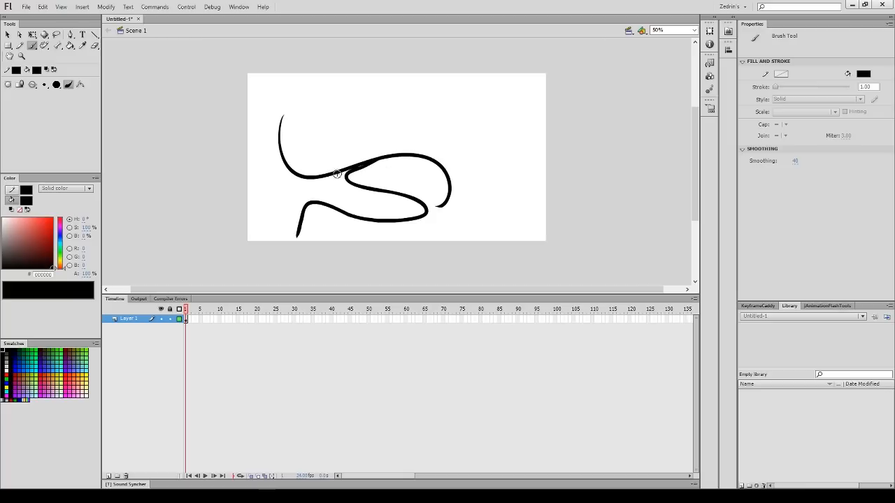
pyautogui.moveTo(333, 183); pyautogui.dragTo(459, 122)
pyautogui.press('v')
pyautogui.hotkey('ctrl', 'a')
pyautogui.press('Delete')
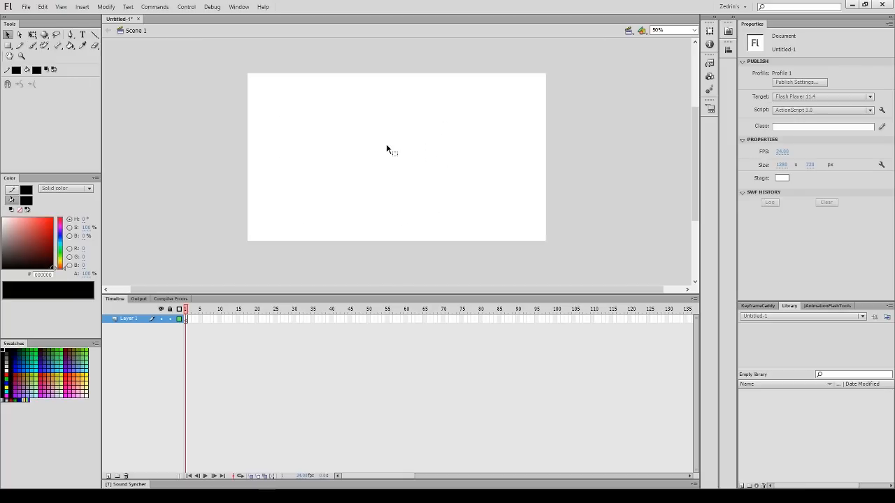
# Zoom the stage to 100% and shrink the timeline area to enlarge the drawing area
pyautogui.press('z')
pyautogui.click(395, 157)
pyautogui.moveTo(396, 115); pyautogui.dragTo(322, 115)
pyautogui.moveTo(342, 294); pyautogui.dragTo(342, 389)
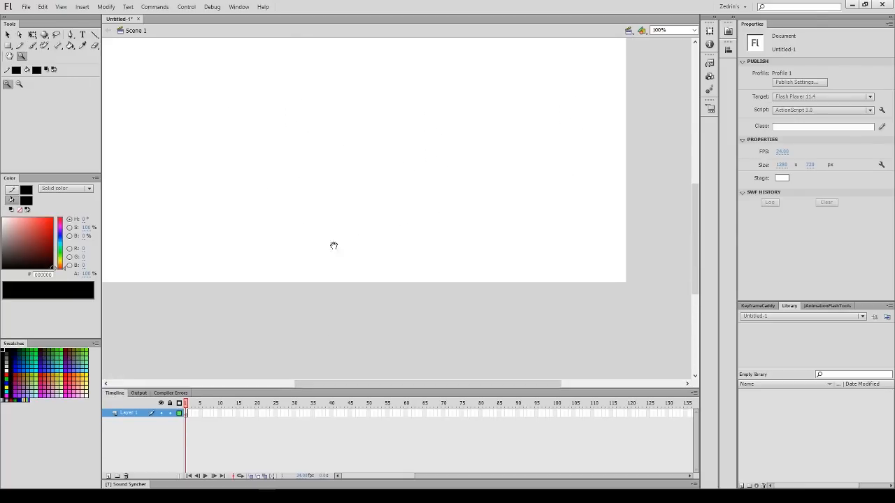
# Paint a winding black stroke across the stage with the brush in Paint Normal mode
pyautogui.press('b')
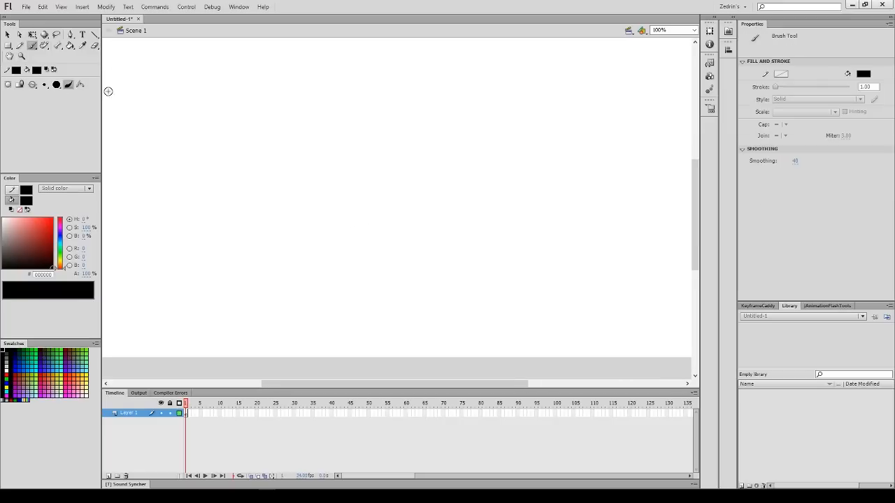
pyautogui.click(33, 84)
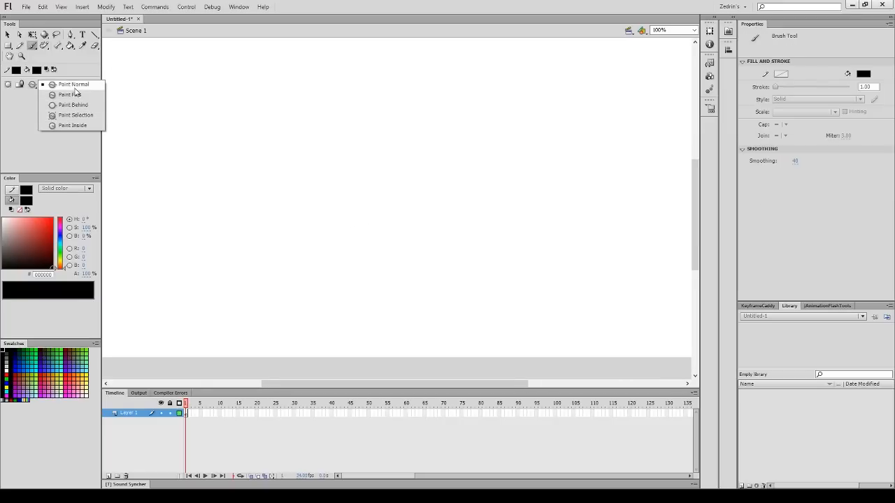
pyautogui.moveTo(305, 70)
pyautogui.mouseDown()
pyautogui.moveTo(324, 149)
pyautogui.moveTo(569, 149)
pyautogui.moveTo(412, 188)
pyautogui.moveTo(355, 240)
pyautogui.moveTo(318, 207)
pyautogui.mouseUp()
# Set the fill color to red (FF0000) and paint three curved brush strokes crossing the black one
pyautogui.moveTo(44, 247); pyautogui.dragTo(53, 219)
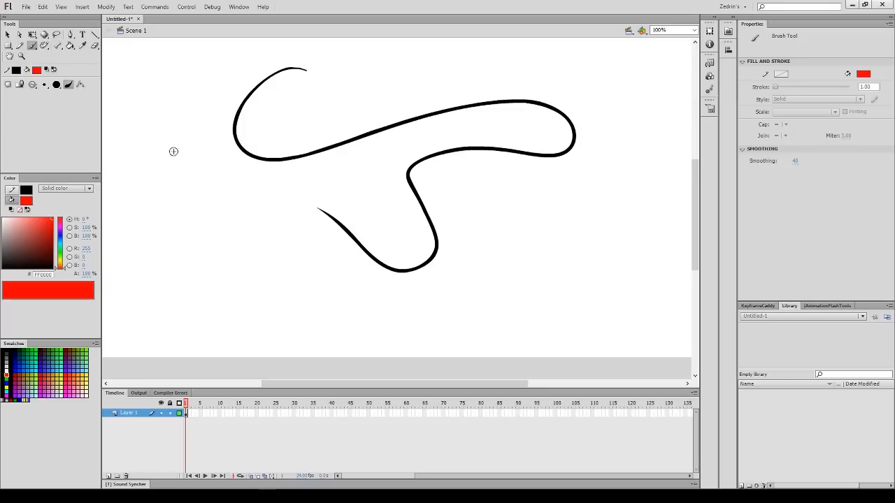
pyautogui.press('x')
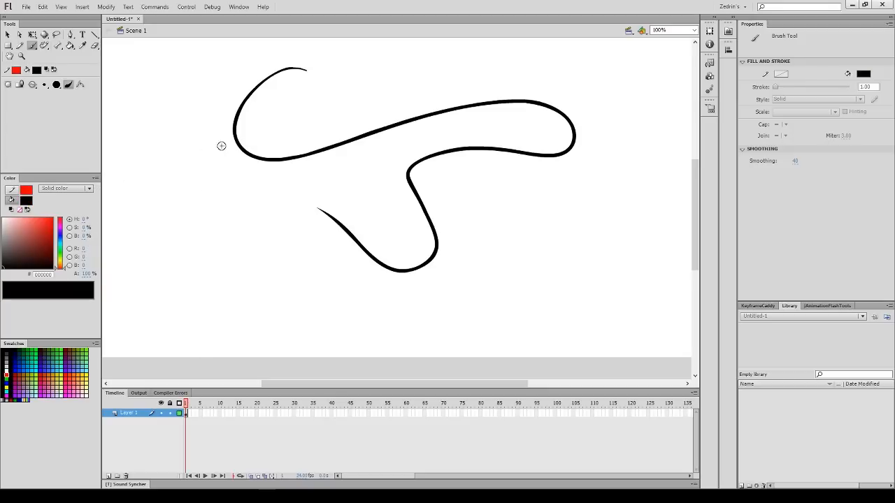
pyautogui.press('x')
pyautogui.moveTo(309, 102)
pyautogui.mouseDown()
pyautogui.moveTo(559, 180)
pyautogui.moveTo(541, 256)
pyautogui.mouseUp()
pyautogui.moveTo(439, 61); pyautogui.dragTo(465, 270)
pyautogui.moveTo(464, 198)
pyautogui.mouseDown()
pyautogui.moveTo(329, 293)
pyautogui.moveTo(318, 178)
pyautogui.mouseUp()
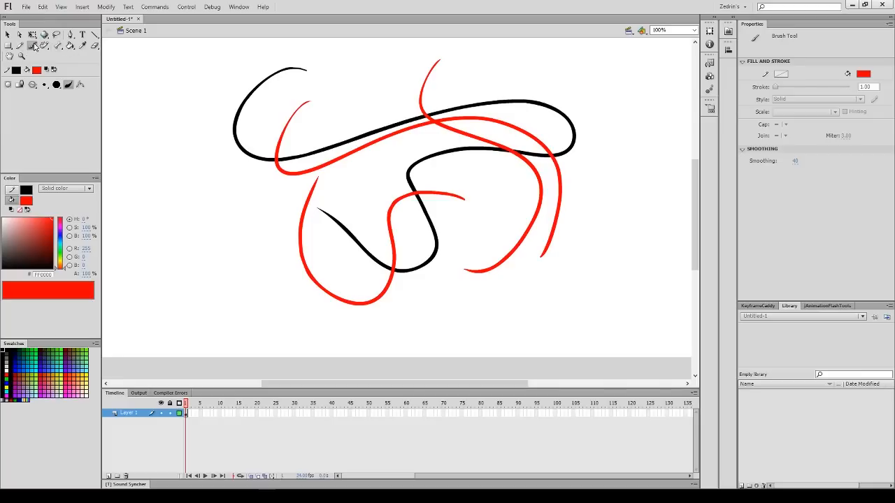
# Draw a red oval about 251 by 346 px with a 20.70 black outline beside the strokes, and try red brush strokes across it
pyautogui.click(273, 187)
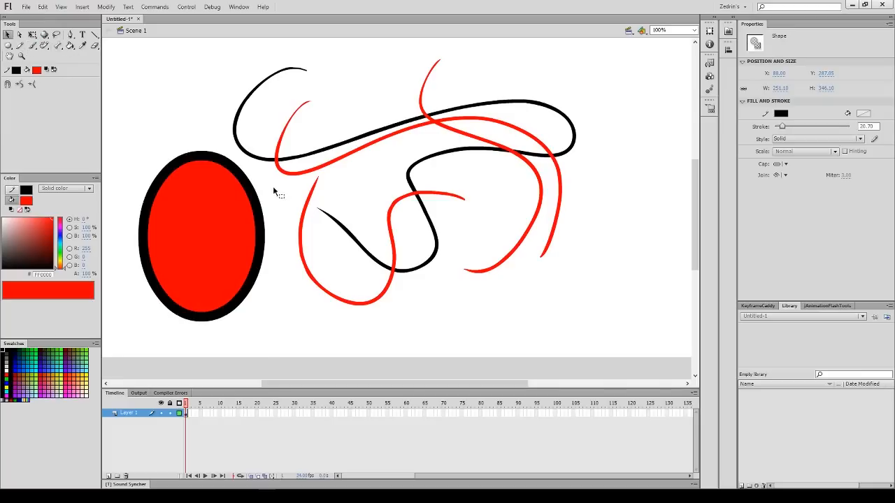
pyautogui.press('b')
pyautogui.moveTo(124, 329)
pyautogui.mouseDown()
pyautogui.moveTo(327, 166)
pyautogui.moveTo(183, 316)
pyautogui.mouseUp()
pyautogui.moveTo(283, 210)
pyautogui.mouseDown()
pyautogui.moveTo(249, 329)
pyautogui.moveTo(273, 318)
pyautogui.mouseUp()
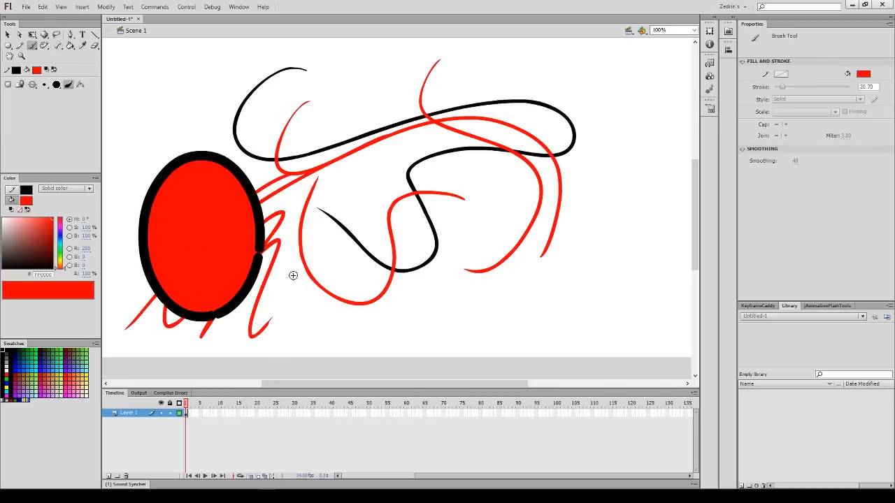
pyautogui.hotkey('ctrl', 'z')
pyautogui.hotkey('ctrl', 'z')
pyautogui.hotkey('ctrl', 'z')
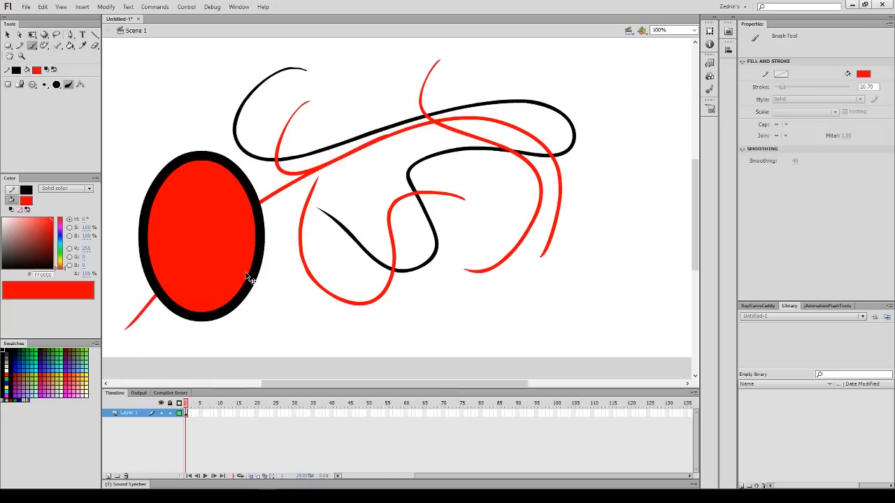
# Switch the brush to Paint Fills mode and paint a black diagonal stroke across the oval
pyautogui.click(32, 85)
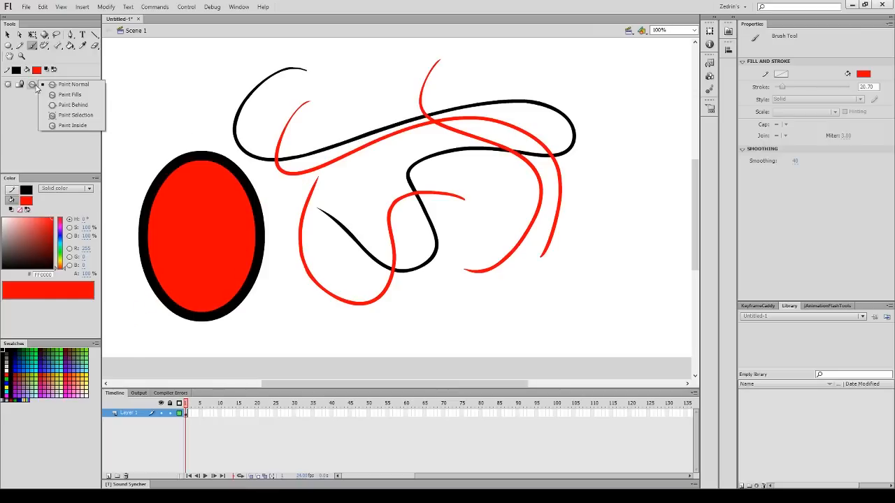
pyautogui.click(59, 107)
pyautogui.press('x')
pyautogui.moveTo(136, 333)
pyautogui.mouseDown()
pyautogui.moveTo(220, 235)
pyautogui.moveTo(345, 158)
pyautogui.mouseUp()
# Change the fill color to green (R 64, G 219, B 0) and paint crossing diagonals over the oval and two winding strokes over the other lines
pyautogui.click(60, 254)
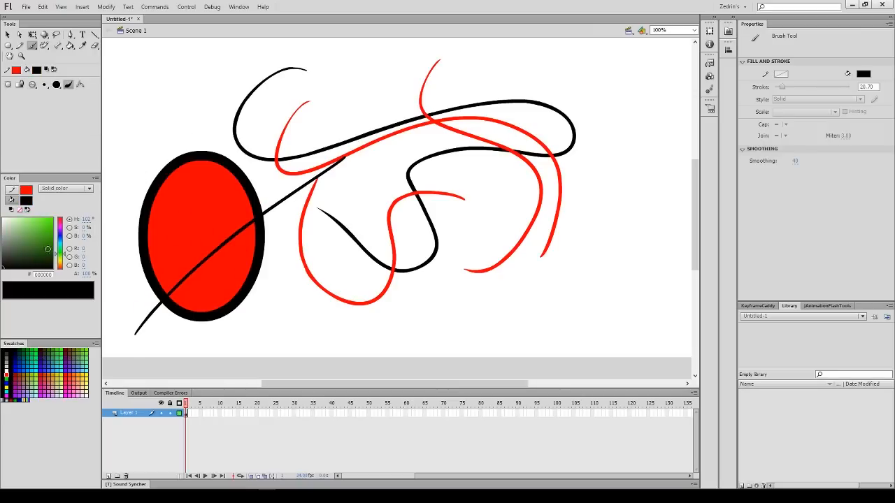
pyautogui.click(52, 225)
pyautogui.moveTo(133, 162); pyautogui.dragTo(299, 333)
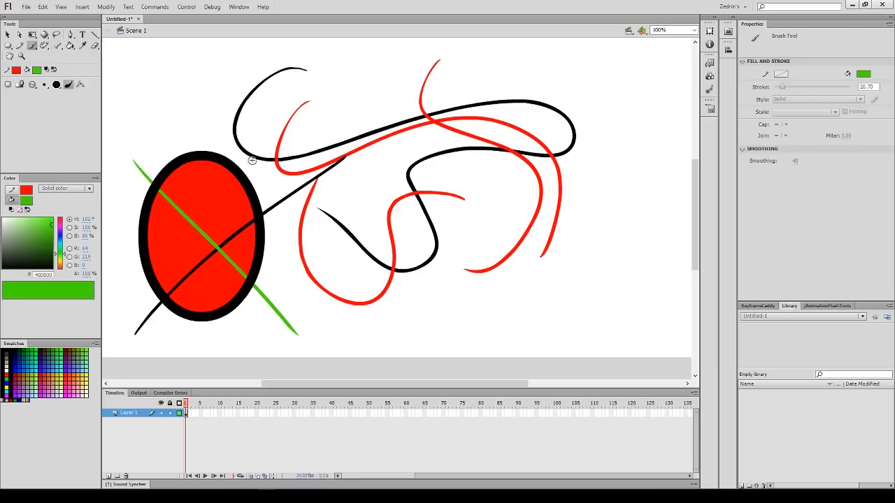
pyautogui.moveTo(257, 158); pyautogui.dragTo(114, 332)
pyautogui.moveTo(298, 308)
pyautogui.mouseDown()
pyautogui.moveTo(352, 64)
pyautogui.moveTo(564, 252)
pyautogui.moveTo(607, 259)
pyautogui.mouseUp()
pyautogui.moveTo(458, 87)
pyautogui.mouseDown()
pyautogui.moveTo(455, 247)
pyautogui.moveTo(325, 210)
pyautogui.mouseUp()
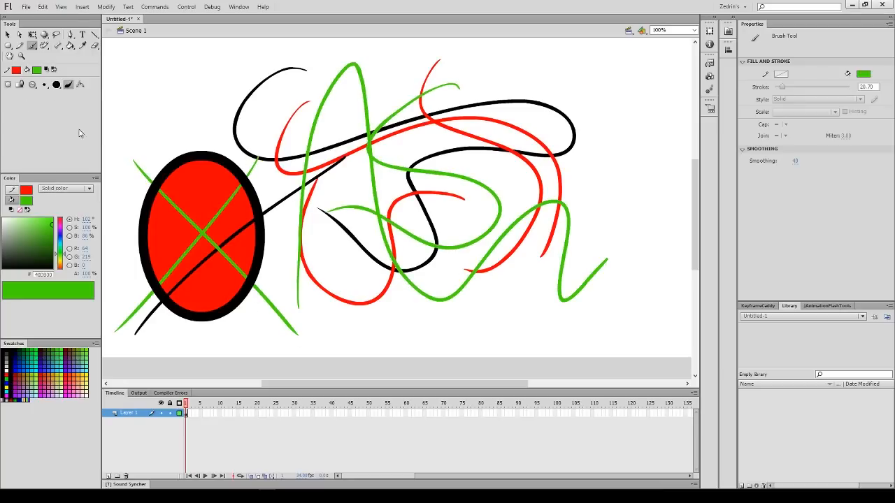
# Switch the brush to Paint Behind mode and paint a long green zigzag and a diagonal stroke across the artwork
pyautogui.click(32, 84)
pyautogui.click(60, 105)
pyautogui.moveTo(175, 89)
pyautogui.mouseDown()
pyautogui.moveTo(216, 284)
pyautogui.moveTo(247, 266)
pyautogui.moveTo(393, 229)
pyautogui.moveTo(502, 30)
pyautogui.moveTo(521, 289)
pyautogui.moveTo(603, 51)
pyautogui.mouseUp()
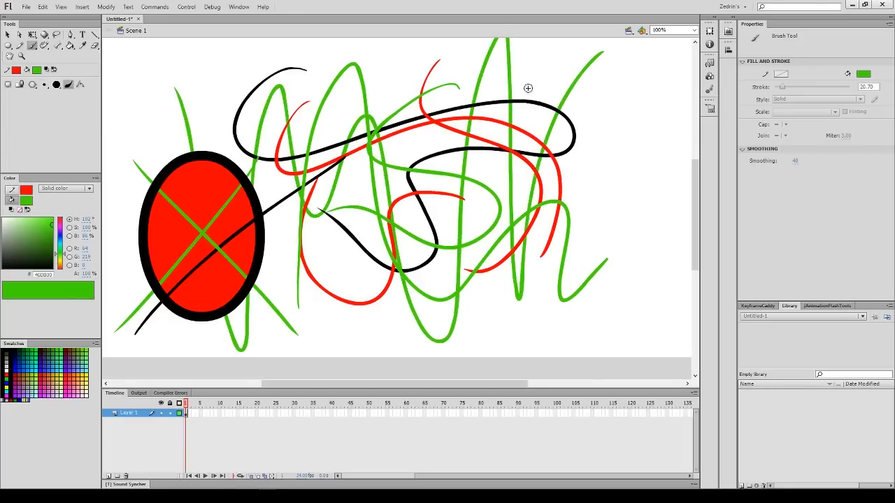
pyautogui.moveTo(213, 78)
pyautogui.mouseDown()
pyautogui.moveTo(483, 368)
pyautogui.moveTo(508, 378)
pyautogui.mouseUp()
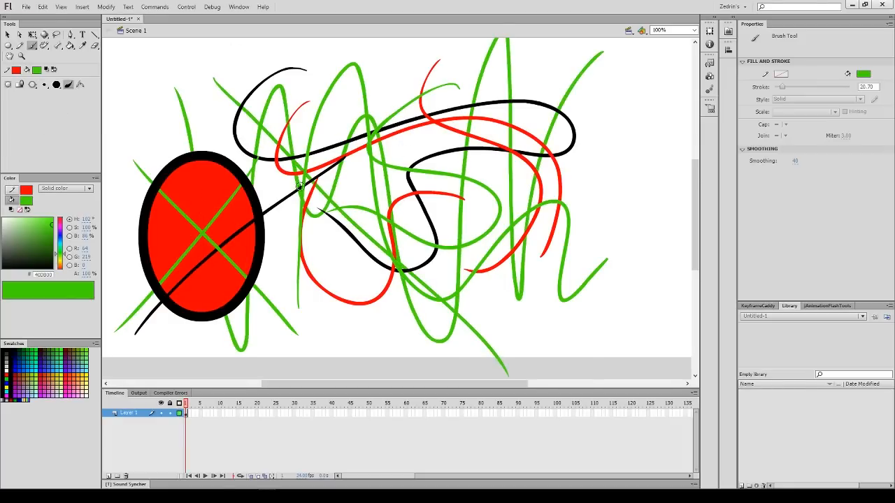
# Switch the brush to Paint Selection mode, select the oval's lower red section, scribble green over it, and deselect it
pyautogui.click(33, 87)
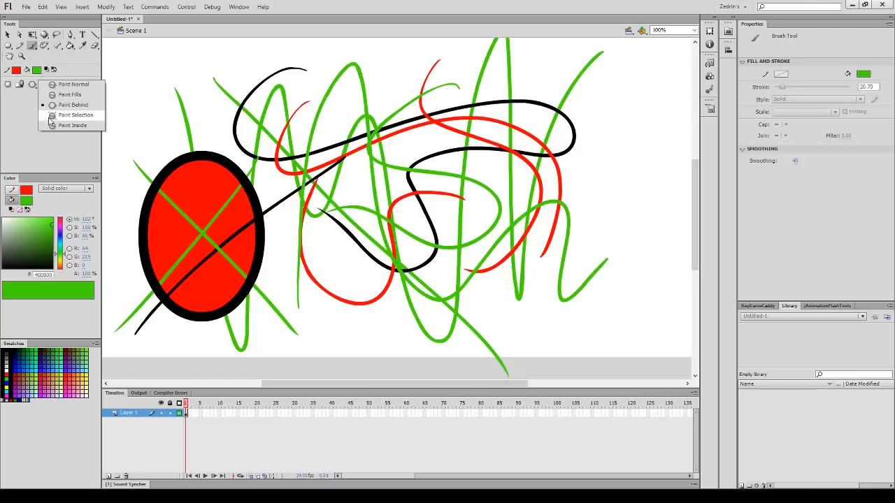
pyautogui.click(51, 117)
pyautogui.press('v')
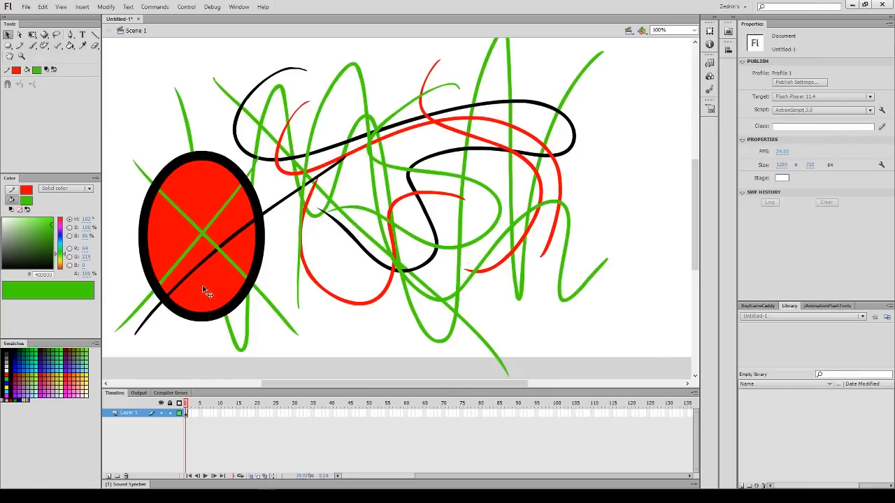
pyautogui.click(202, 285)
pyautogui.press('b')
pyautogui.moveTo(183, 272)
pyautogui.mouseDown()
pyautogui.moveTo(232, 304)
pyautogui.moveTo(224, 239)
pyautogui.moveTo(231, 272)
pyautogui.moveTo(259, 295)
pyautogui.mouseUp()
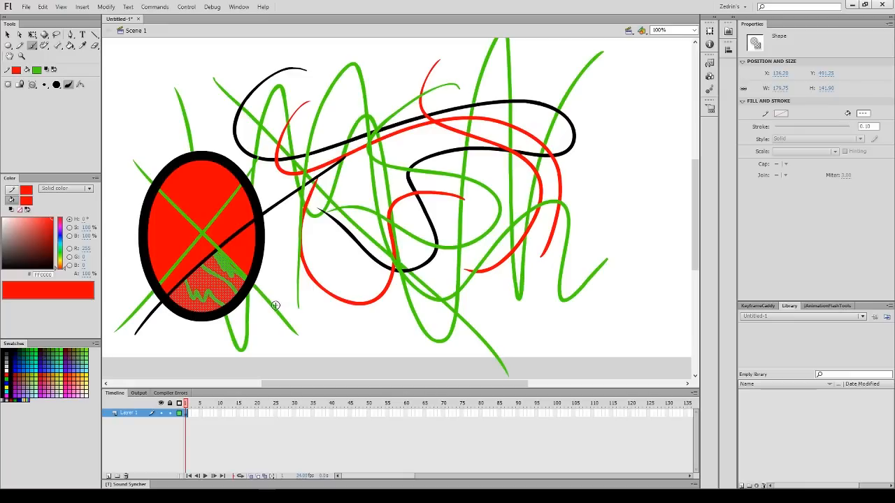
pyautogui.press('v')
pyautogui.click(131, 114)
# Switch the brush to Paint Inside mode and paint green strokes starting inside the oval and from outside its outline
pyautogui.press('b')
pyautogui.click(43, 84)
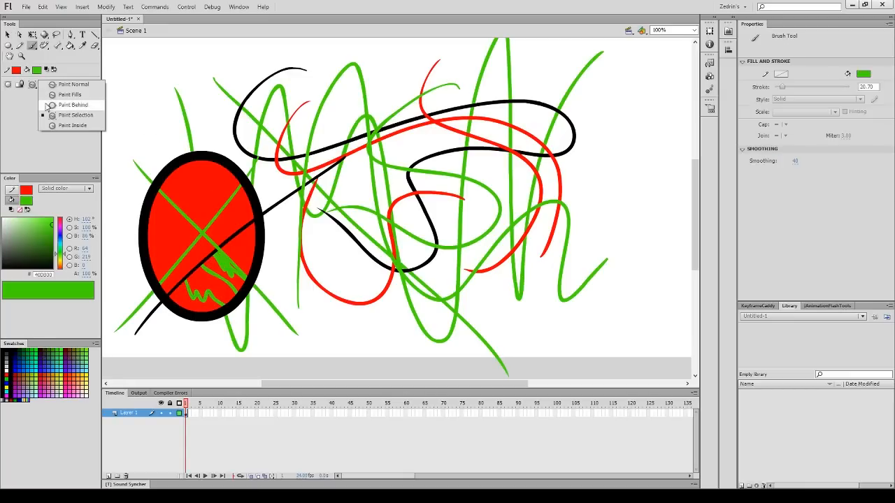
pyautogui.click(70, 131)
pyautogui.moveTo(207, 181)
pyautogui.mouseDown()
pyautogui.moveTo(200, 209)
pyautogui.moveTo(179, 234)
pyautogui.moveTo(148, 235)
pyautogui.moveTo(175, 153)
pyautogui.moveTo(148, 286)
pyautogui.mouseUp()
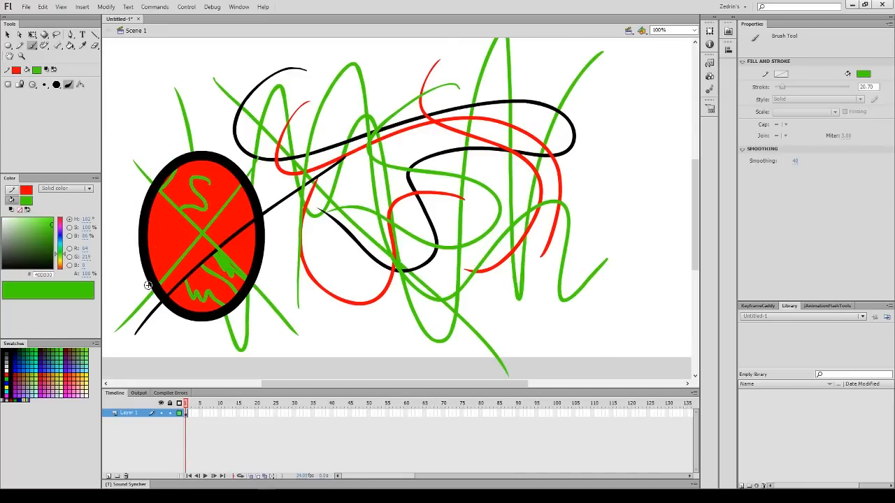
pyautogui.moveTo(238, 214)
pyautogui.mouseDown()
pyautogui.moveTo(222, 255)
pyautogui.moveTo(231, 264)
pyautogui.moveTo(138, 284)
pyautogui.mouseUp()
pyautogui.moveTo(239, 248)
pyautogui.mouseDown()
pyautogui.moveTo(247, 253)
pyautogui.moveTo(226, 249)
pyautogui.moveTo(252, 238)
pyautogui.mouseUp()
pyautogui.moveTo(293, 284)
pyautogui.mouseDown()
pyautogui.moveTo(242, 221)
pyautogui.moveTo(328, 360)
pyautogui.moveTo(128, 244)
pyautogui.mouseUp()
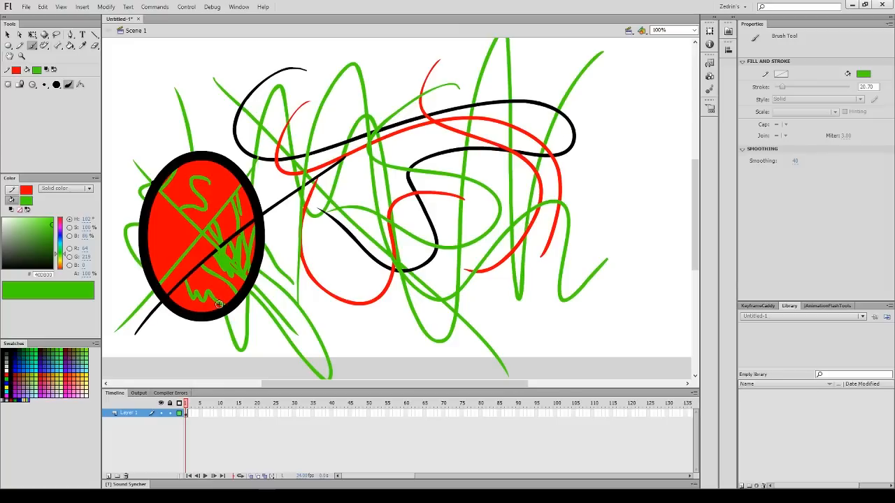
# Return the brush to Paint Normal mode and delete all artwork on the first frame of Layer 1
pyautogui.click(32, 85)
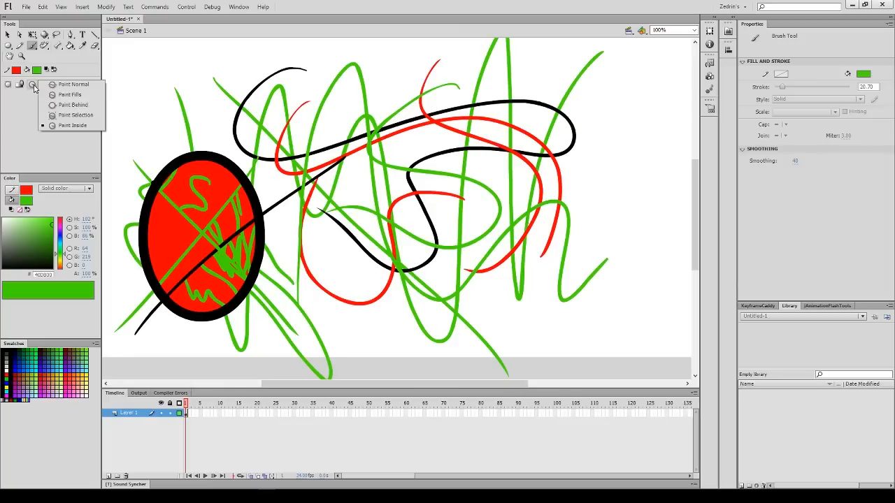
pyautogui.click(33, 92)
pyautogui.click(33, 85)
pyautogui.click(54, 85)
pyautogui.click(186, 413)
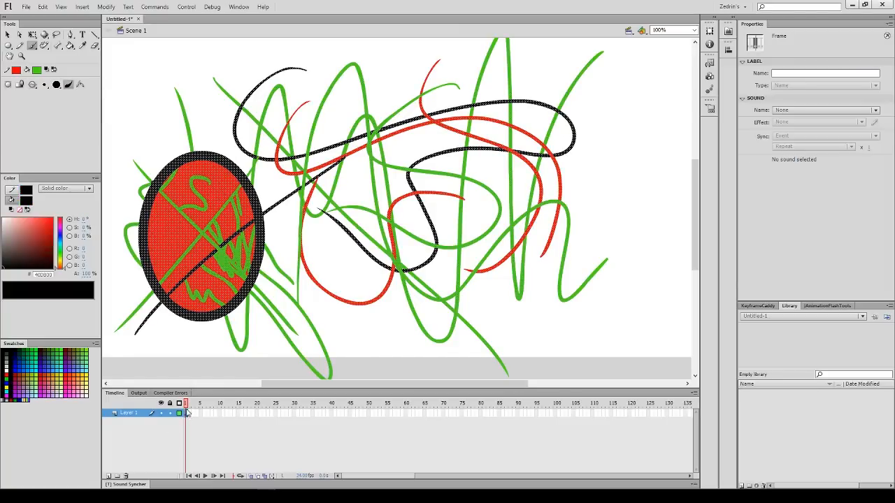
pyautogui.press('Delete')
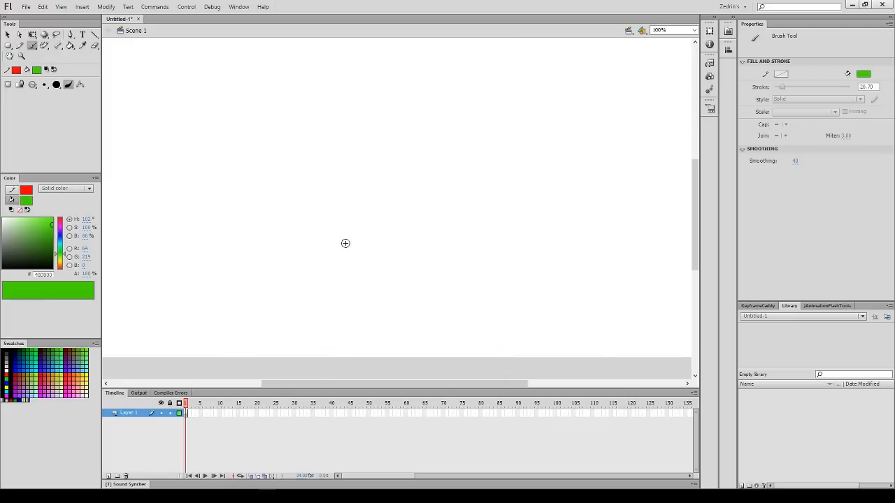
# Write DON'T in large red letters with the Pencil tool, using a stroke size of 10
pyautogui.press('y')
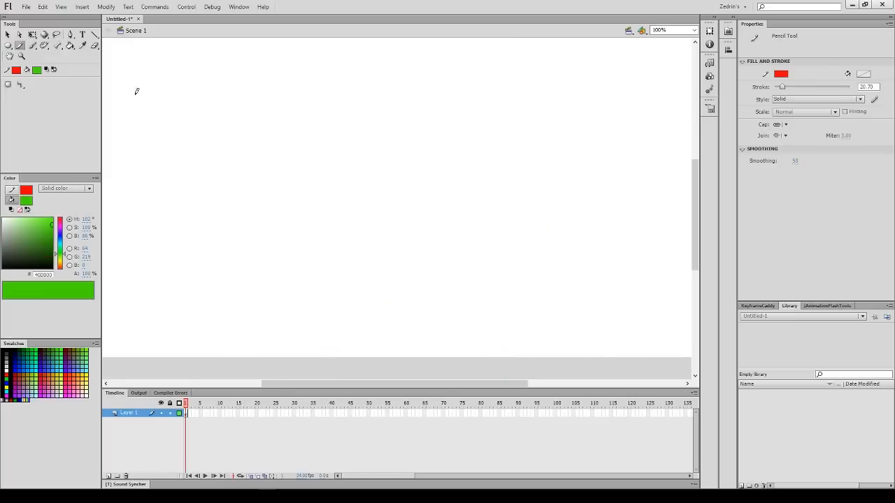
pyautogui.click(870, 87)
pyautogui.write('10')
pyautogui.press('Return')
pyautogui.moveTo(198, 129)
pyautogui.mouseDown()
pyautogui.moveTo(198, 215)
pyautogui.moveTo(241, 206)
pyautogui.moveTo(209, 215)
pyautogui.mouseUp()
pyautogui.moveTo(328, 138)
pyautogui.mouseDown()
pyautogui.moveTo(320, 207)
pyautogui.moveTo(343, 133)
pyautogui.mouseUp()
pyautogui.moveTo(366, 207)
pyautogui.mouseDown()
pyautogui.moveTo(371, 133)
pyautogui.moveTo(483, 139)
pyautogui.mouseUp()
pyautogui.moveTo(455, 138); pyautogui.dragTo(453, 216)
pyautogui.moveTo(404, 96); pyautogui.dragTo(418, 130)
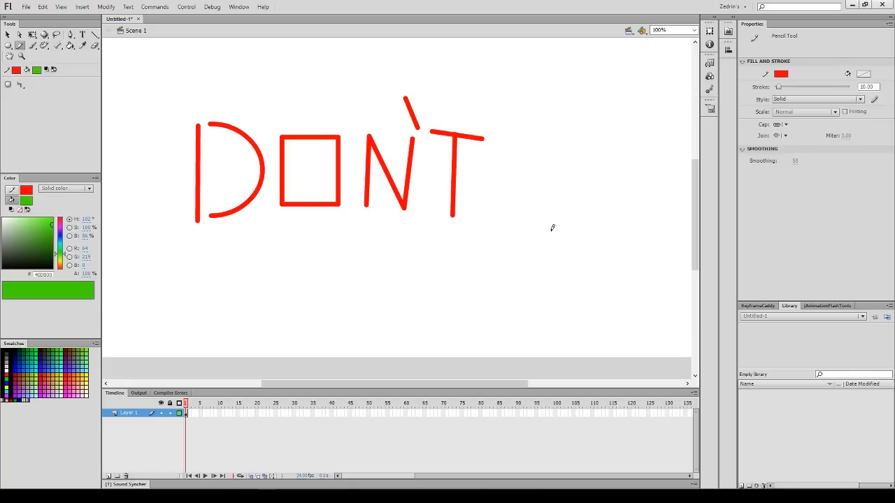
# Draw a circle, a V, an angular zigzag, a wavy W-like line and an S-like curve below and beside the word with the pencil
pyautogui.moveTo(572, 219); pyautogui.dragTo(541, 214)
pyautogui.moveTo(321, 264)
pyautogui.mouseDown()
pyautogui.moveTo(334, 308)
pyautogui.moveTo(365, 292)
pyautogui.moveTo(380, 263)
pyautogui.mouseUp()
pyautogui.moveTo(468, 271)
pyautogui.mouseDown()
pyautogui.moveTo(389, 305)
pyautogui.moveTo(466, 313)
pyautogui.moveTo(396, 344)
pyautogui.mouseUp()
pyautogui.moveTo(501, 301)
pyautogui.mouseDown()
pyautogui.moveTo(512, 321)
pyautogui.moveTo(554, 326)
pyautogui.moveTo(592, 304)
pyautogui.moveTo(642, 345)
pyautogui.mouseUp()
pyautogui.moveTo(651, 203)
pyautogui.mouseDown()
pyautogui.moveTo(636, 201)
pyautogui.moveTo(610, 253)
pyautogui.mouseUp()
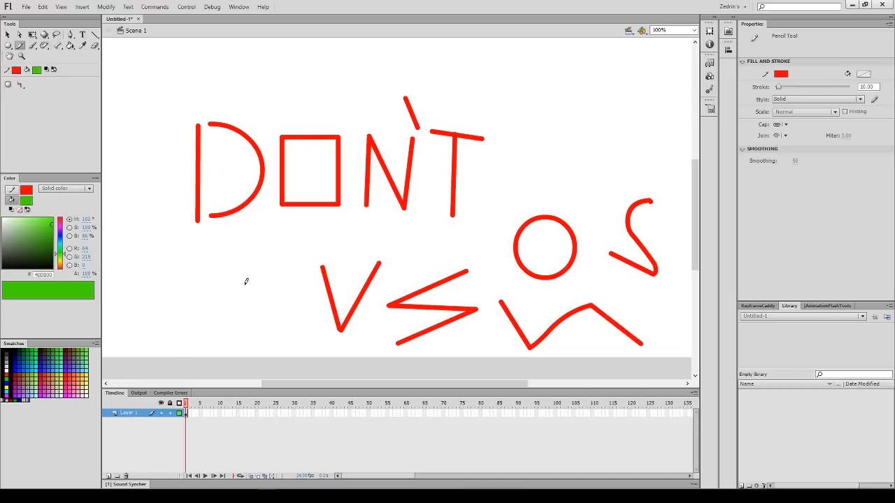
# Delete all the pencil artwork on the stage
pyautogui.press('v')
pyautogui.moveTo(161, 52)
pyautogui.mouseDown()
pyautogui.moveTo(576, 358)
pyautogui.moveTo(682, 365)
pyautogui.mouseUp()
pyautogui.press('Delete')
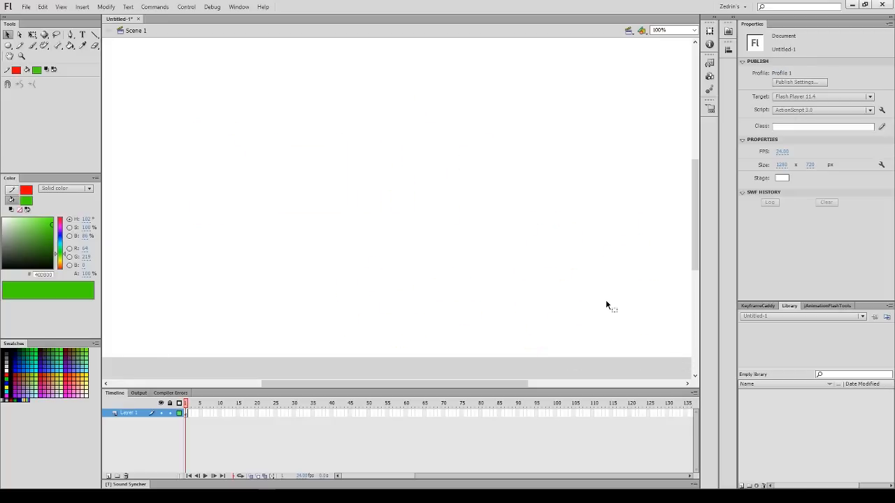
# Draw a closed bow-tie-like outline of six straight segments across the stage with the Pen tool
pyautogui.press('p')
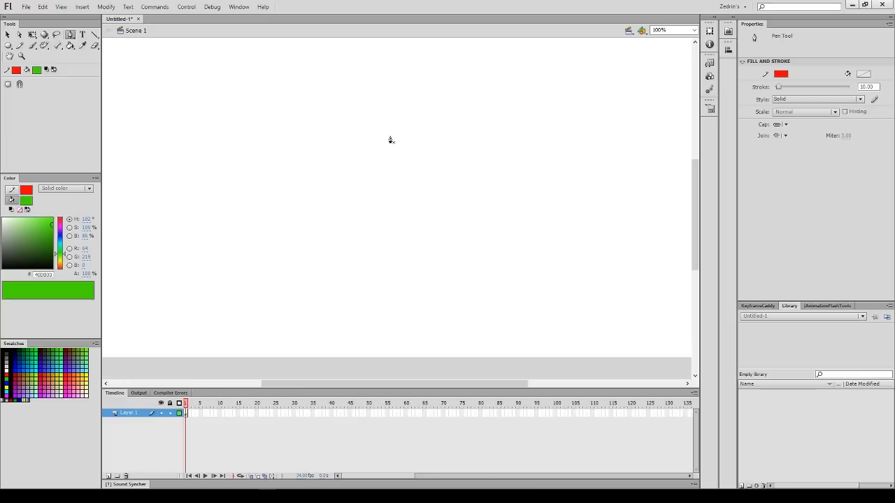
pyautogui.moveTo(382, 138); pyautogui.dragTo(315, 155)
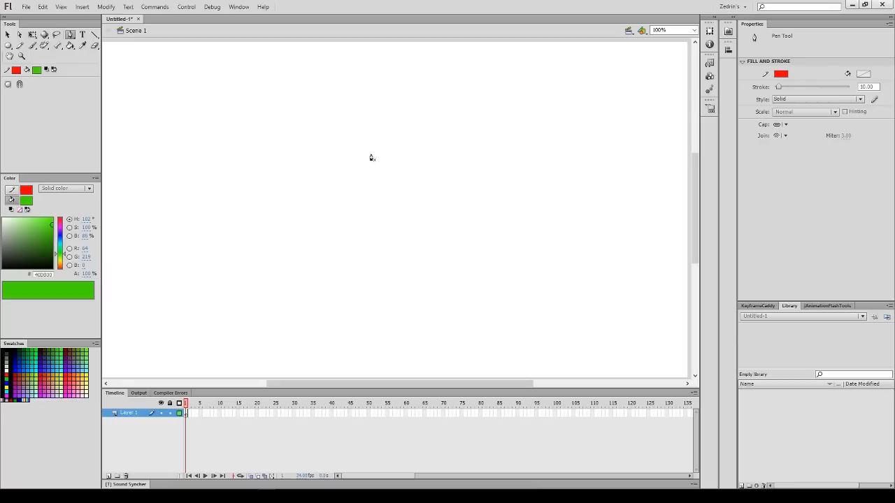
pyautogui.click(205, 151)
pyautogui.click(287, 320)
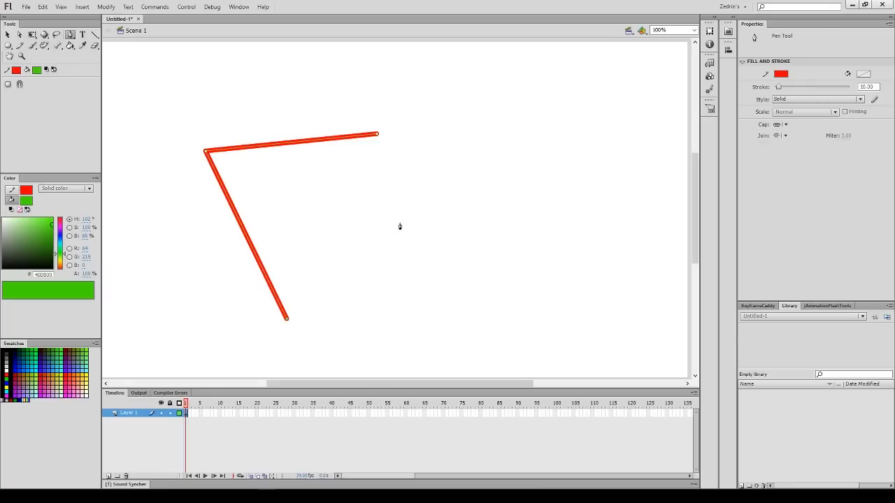
pyautogui.click(411, 208)
pyautogui.click(554, 250)
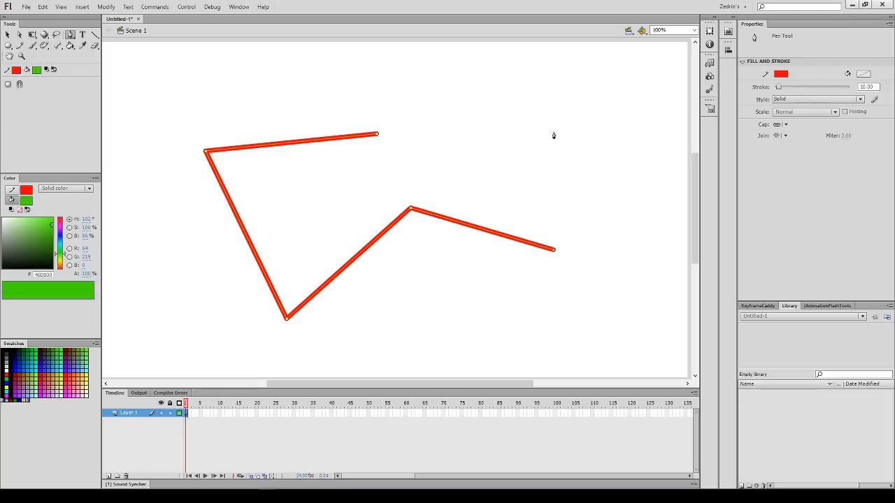
pyautogui.click(547, 105)
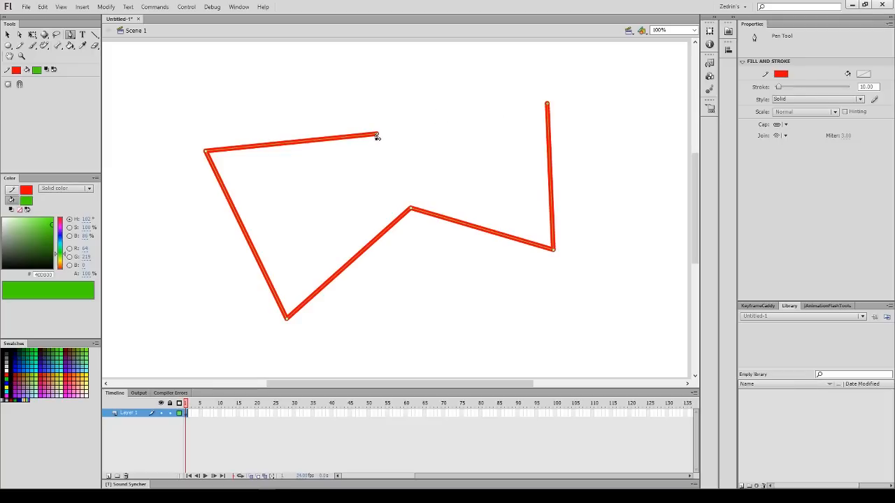
pyautogui.click(377, 135)
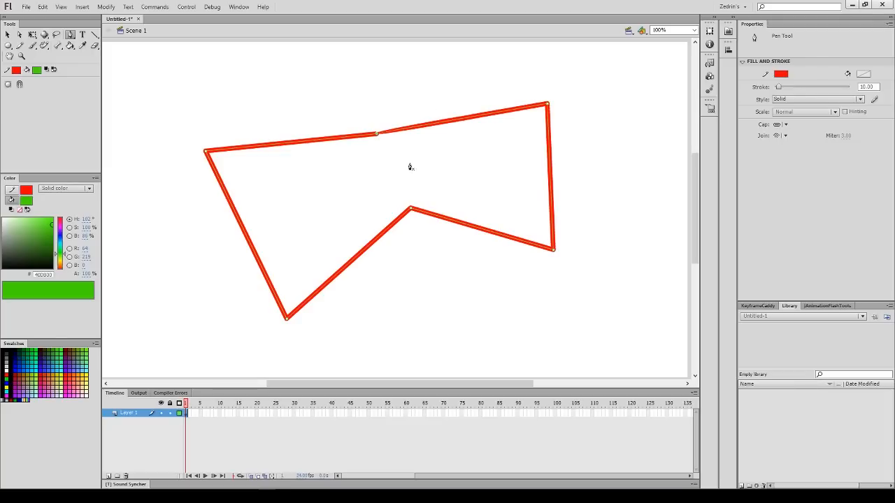
# Move the outline's upper middle anchor point slightly downward with the Subselection tool
pyautogui.press('v')
pyautogui.press('z')
pyautogui.click(390, 143)
pyautogui.press('a')
pyautogui.click(372, 221)
# Draw a small closed trapezoid below the large outline with the Pen tool
pyautogui.press('z')
pyautogui.keyDown('alt'); pyautogui.click(391, 210); pyautogui.keyUp('alt')
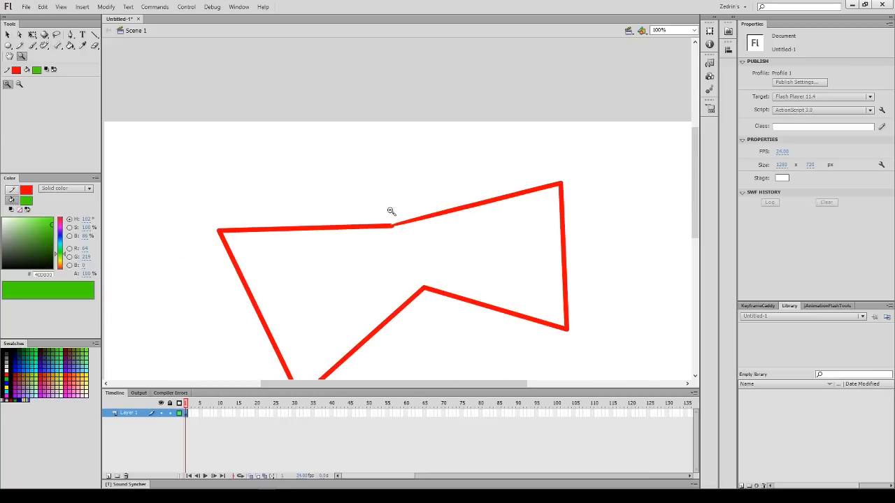
pyautogui.keyDown('alt'); pyautogui.click(393, 212); pyautogui.keyUp('alt')
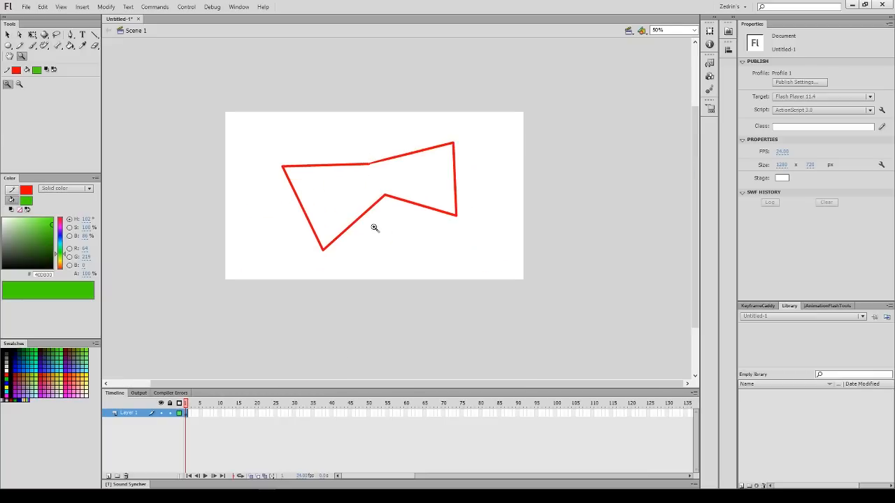
pyautogui.press('p')
pyautogui.click(368, 258)
pyautogui.click(418, 261)
pyautogui.click(408, 228)
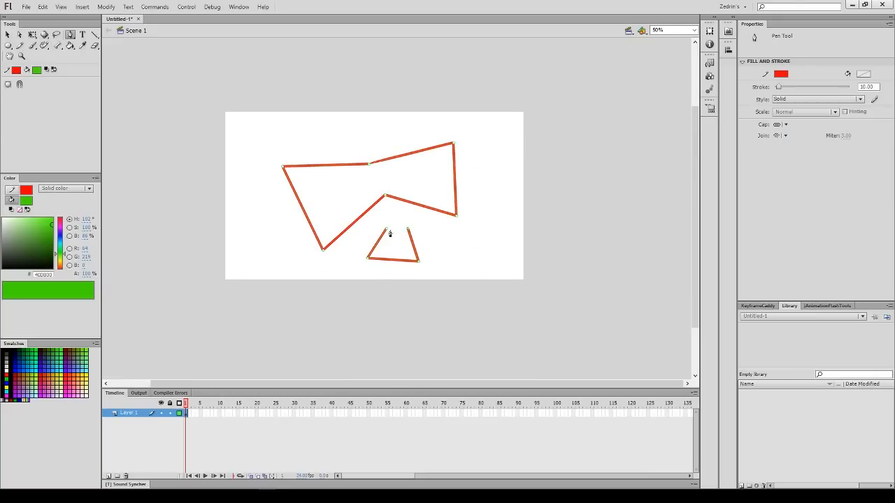
pyautogui.click(386, 229)
# Draw a closed three-point shape with curved Bezier segments at the stage's lower right edge with the Pen tool
pyautogui.press('z')
pyautogui.click(384, 174)
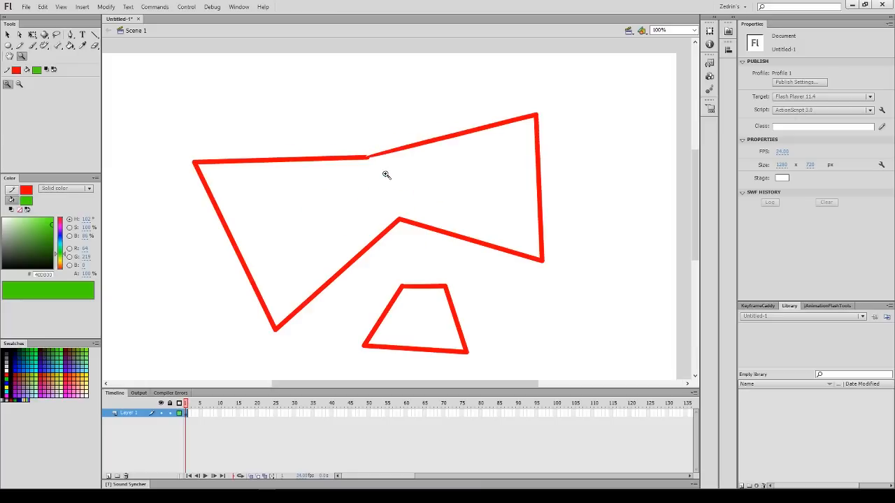
pyautogui.press('p')
pyautogui.moveTo(491, 245)
pyautogui.mouseDown()
pyautogui.moveTo(400, 133)
pyautogui.moveTo(354, 189)
pyautogui.mouseUp()
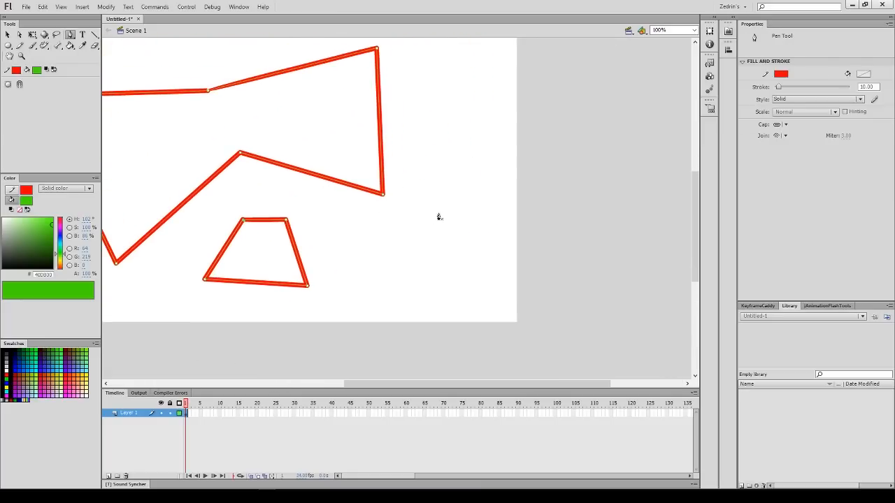
pyautogui.click(528, 188)
pyautogui.moveTo(425, 216)
pyautogui.mouseDown()
pyautogui.moveTo(424, 225)
pyautogui.moveTo(422, 208)
pyautogui.mouseUp()
pyautogui.moveTo(412, 284); pyautogui.dragTo(419, 323)
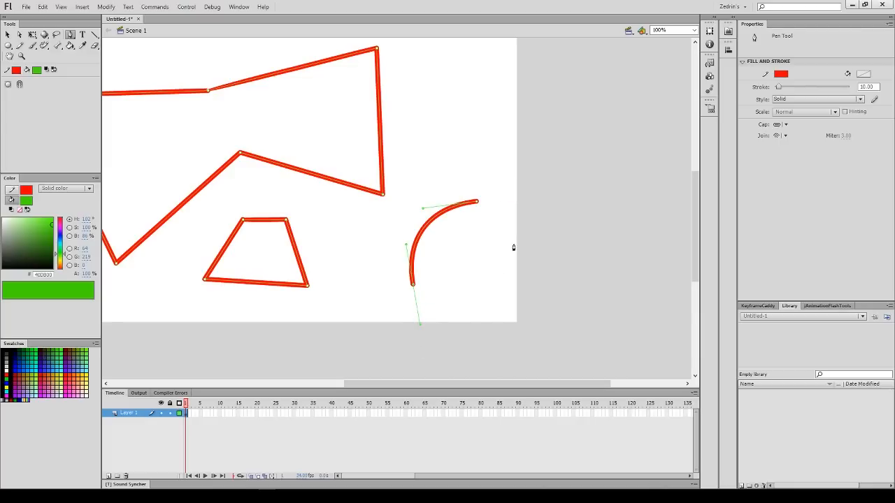
pyautogui.moveTo(519, 210); pyautogui.dragTo(510, 134)
pyautogui.moveTo(477, 201); pyautogui.dragTo(456, 200)
pyautogui.hscroll(3, 425, 146)
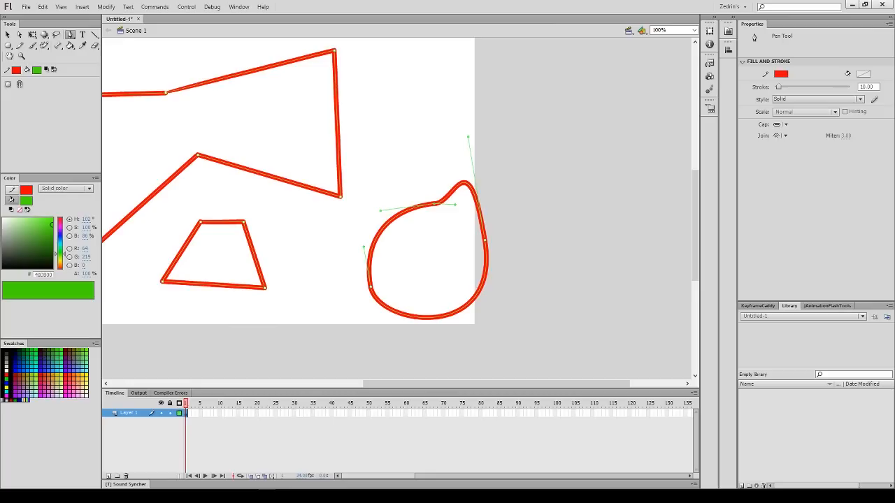
# Draw a closed three-point curved shape above the large outline's left half
pyautogui.moveTo(354, 120); pyautogui.dragTo(525, 207)
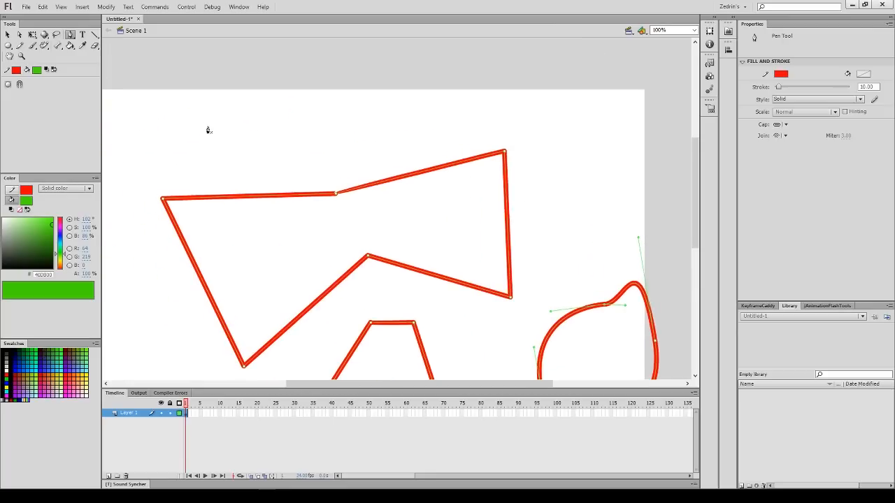
pyautogui.moveTo(189, 104); pyautogui.dragTo(236, 80)
pyautogui.moveTo(299, 105); pyautogui.dragTo(298, 160)
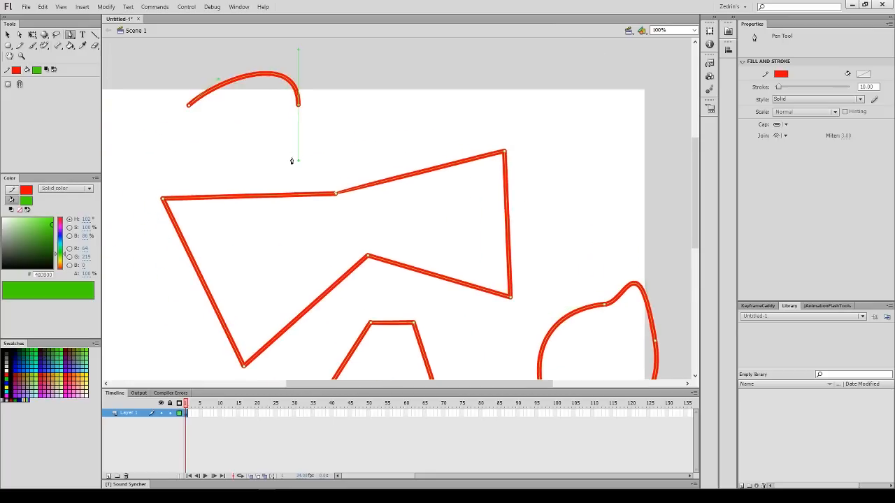
pyautogui.click(218, 165)
pyautogui.moveTo(189, 105); pyautogui.dragTo(215, 71)
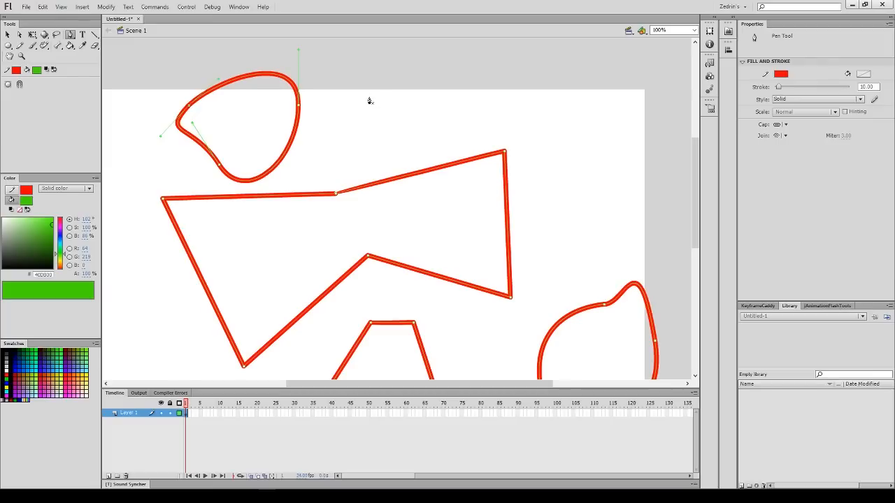
# Draw a second closed three-point curved shape above the large outline's right half
pyautogui.moveTo(389, 87); pyautogui.dragTo(425, 65)
pyautogui.moveTo(476, 104); pyautogui.dragTo(463, 150)
pyautogui.moveTo(393, 146); pyautogui.dragTo(366, 102)
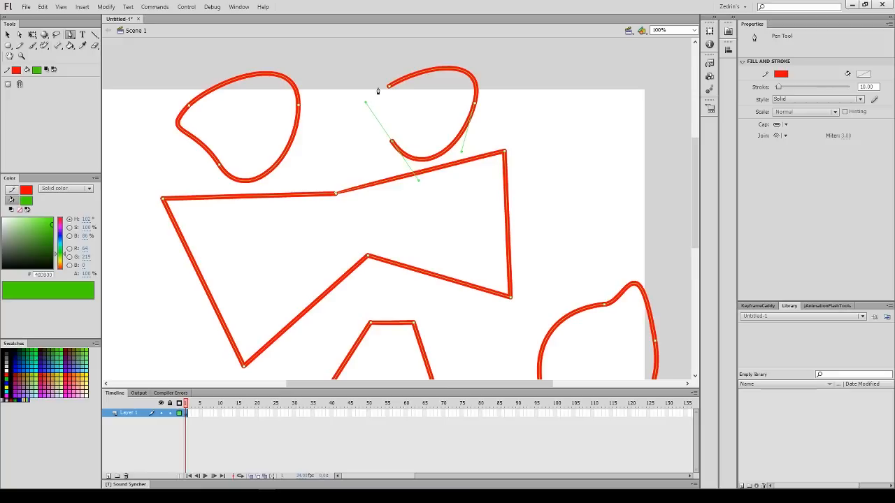
pyautogui.click(389, 86)
# Select and delete all the Pen tool shapes in the scene
pyautogui.press('space')
pyautogui.moveTo(367, 181); pyautogui.dragTo(287, 86)
pyautogui.press('z')
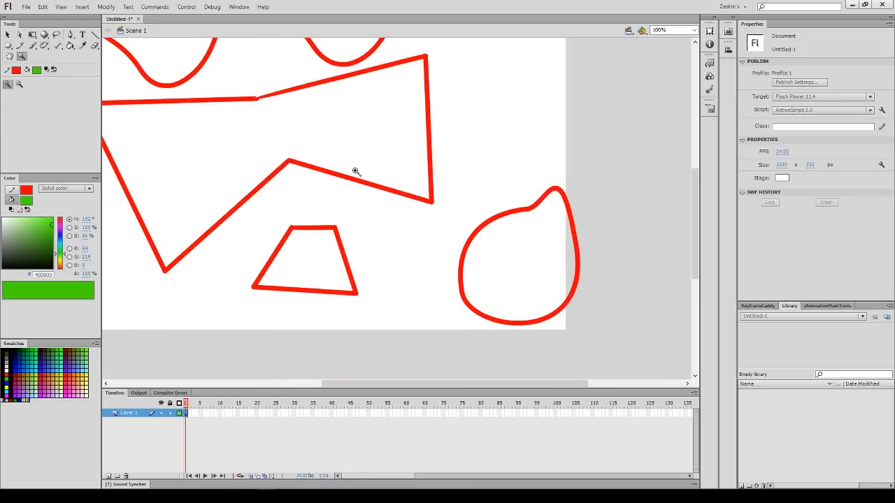
pyautogui.keyDown('alt'); pyautogui.click(354, 171); pyautogui.keyUp('alt')
pyautogui.press('v')
pyautogui.hotkey('ctrl', 'a')
pyautogui.press('Delete')
# Draw a closed straight-edged outline with a V-shaped notch between two upper peaks using the Pen tool
pyautogui.press('p')
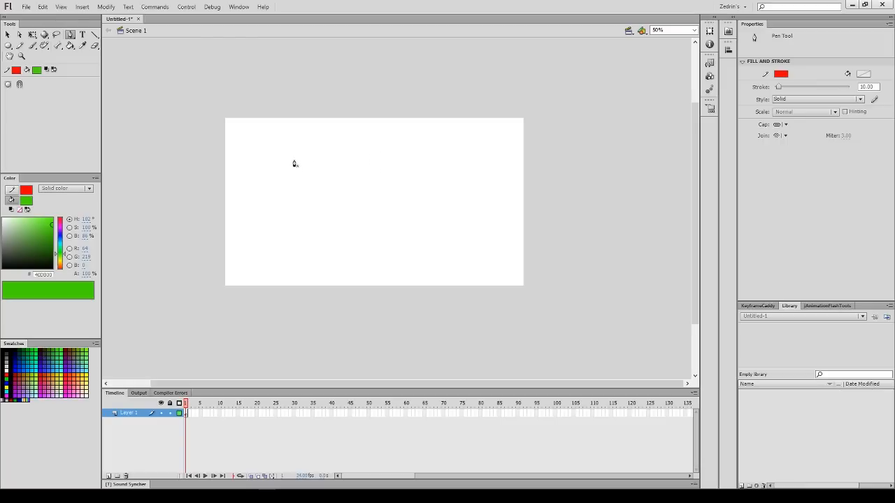
pyautogui.click(291, 160)
pyautogui.click(348, 202)
pyautogui.click(381, 144)
pyautogui.click(393, 205)
pyautogui.click(367, 246)
pyautogui.click(296, 208)
pyautogui.click(292, 161)
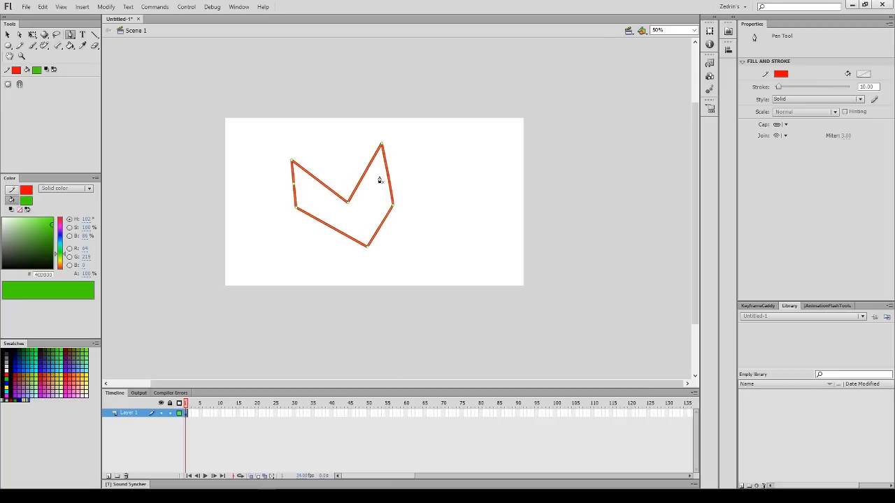
# Clear the stage and draw a closed six-point polygon on its left half with the Pen tool
pyautogui.press('v')
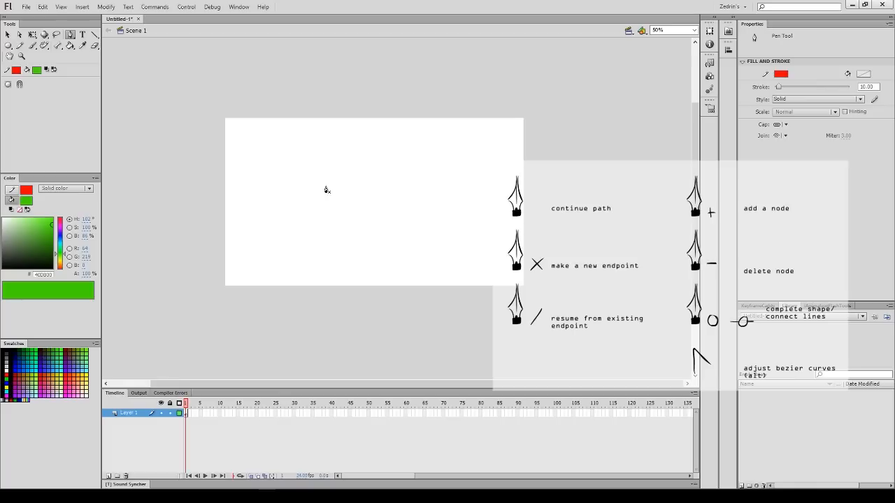
pyautogui.press('z')
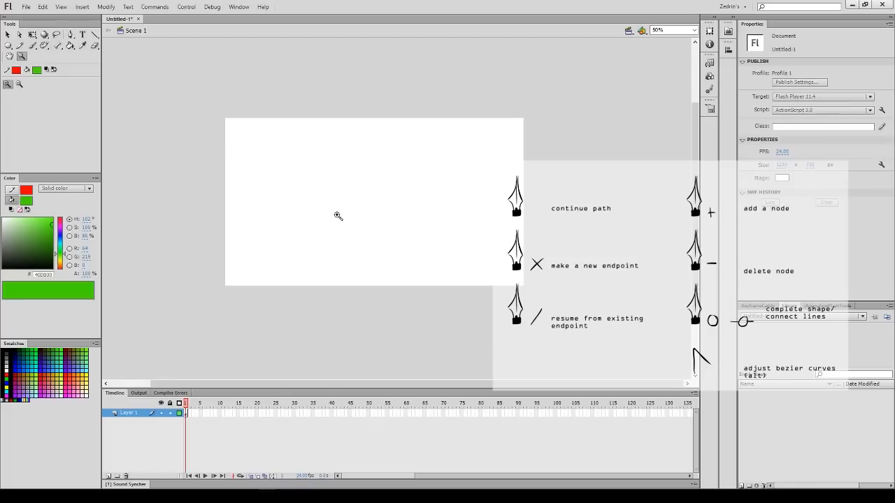
pyautogui.click(336, 221)
pyautogui.press('p')
pyautogui.click(324, 128)
pyautogui.click(277, 183)
pyautogui.click(326, 267)
pyautogui.click(419, 182)
pyautogui.click(416, 96)
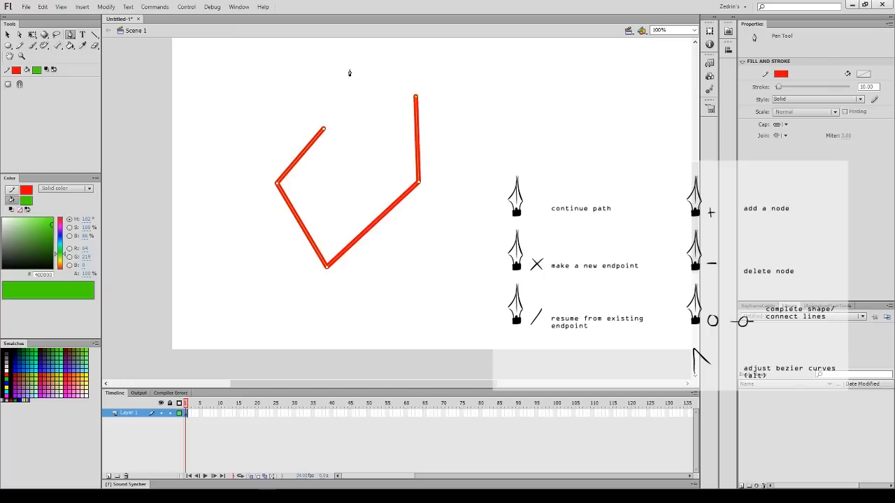
pyautogui.click(344, 74)
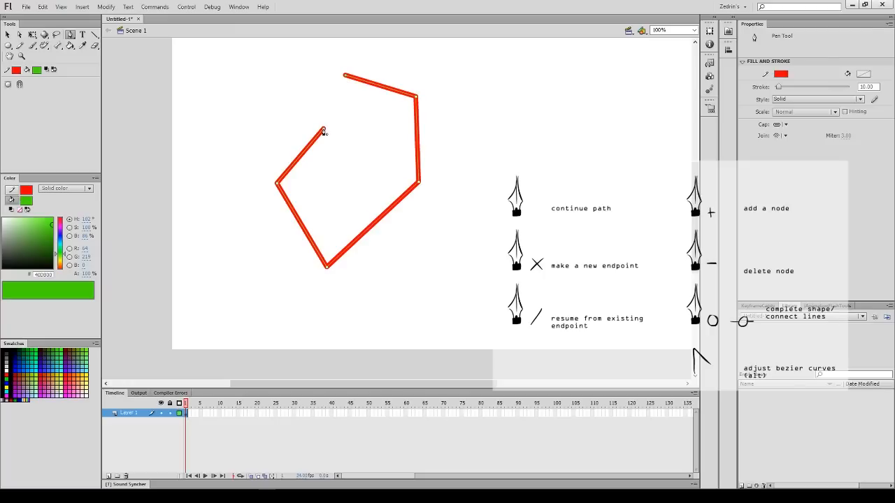
pyautogui.click(324, 129)
# Draw an open four-point U-shaped path to the right of the polygon and end the path
pyautogui.click(490, 145)
pyautogui.click(474, 265)
pyautogui.click(577, 253)
pyautogui.click(632, 147)
pyautogui.press('Escape')
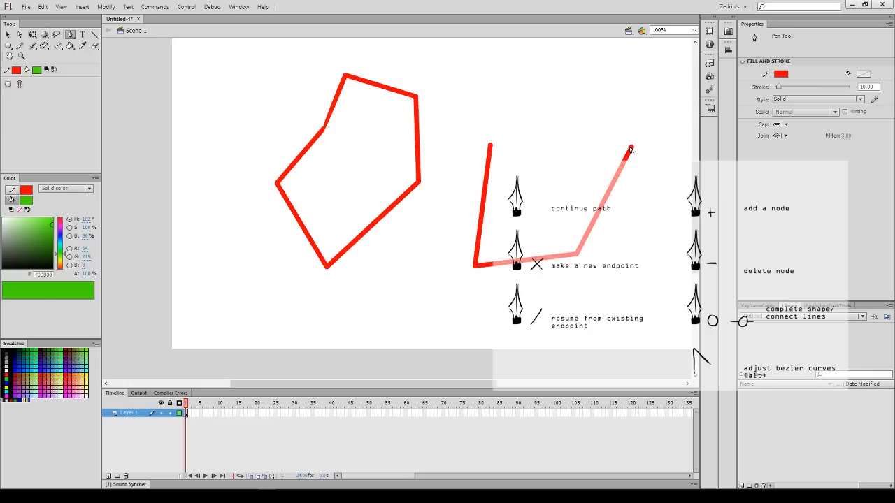
# Resume the open path from its right endpoint and extend it with three straight segments
pyautogui.click(631, 149)
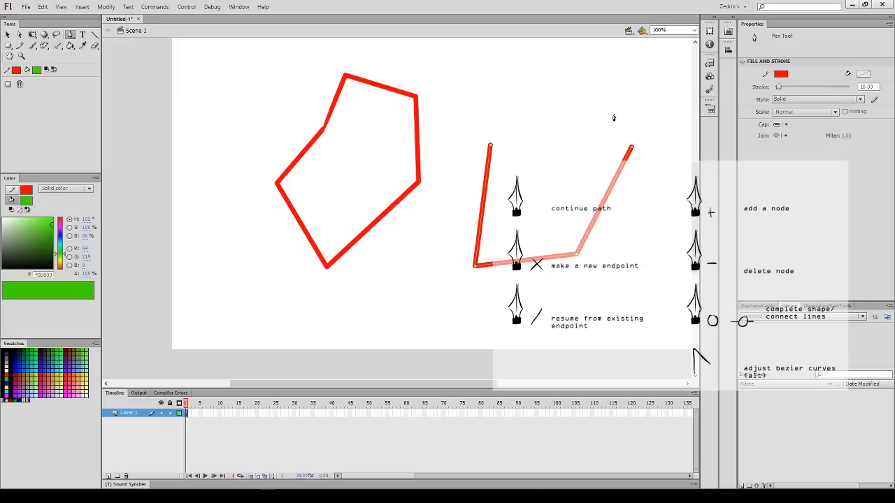
pyautogui.click(561, 67)
pyautogui.click(533, 127)
pyautogui.click(569, 196)
pyautogui.press('Escape')
# Resume the open path from its left endpoint and extend it with two straight segments
pyautogui.click(490, 145)
pyautogui.click(453, 88)
pyautogui.click(490, 77)
pyautogui.press('Escape')
# Branch a new line of six straight segments from the node near the top, looping down beside the polygon
pyautogui.click(534, 126)
pyautogui.click(522, 67)
pyautogui.click(464, 48)
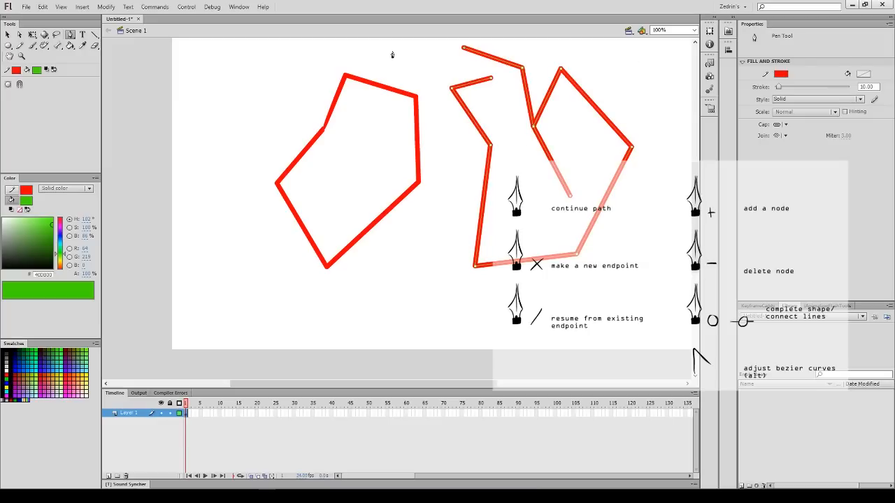
pyautogui.click(396, 53)
pyautogui.click(445, 117)
pyautogui.click(439, 177)
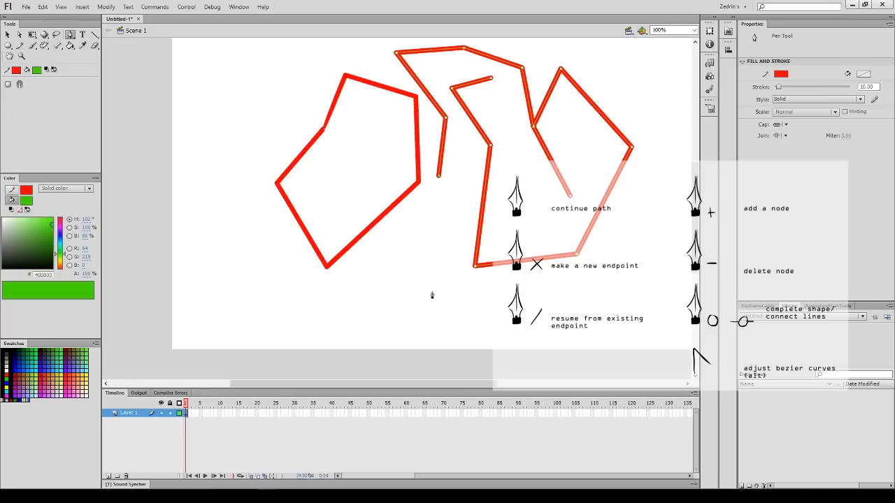
pyautogui.click(432, 296)
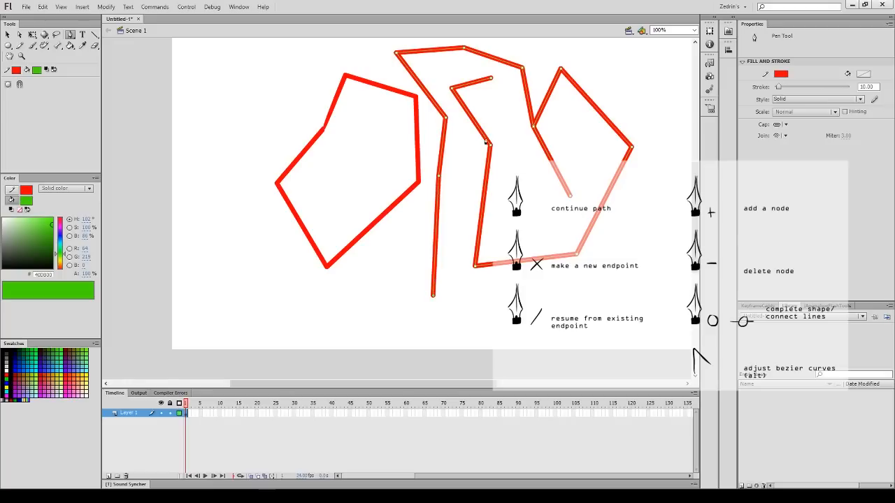
# Delete the polygon and the branched path from the stage
pyautogui.moveTo(532, 180); pyautogui.dragTo(402, 232)
pyautogui.press('v')
pyautogui.keyDown('ctrl'); pyautogui.keyDown('alt'); pyautogui.click(403, 222); pyautogui.keyUp('alt'); pyautogui.keyUp('ctrl')
pyautogui.hotkey('ctrl', 'a')
pyautogui.press('Delete')
# Draw an open V-shaped path with an extra node on its right segment, and reposition it with the Subselection tool
pyautogui.press('p')
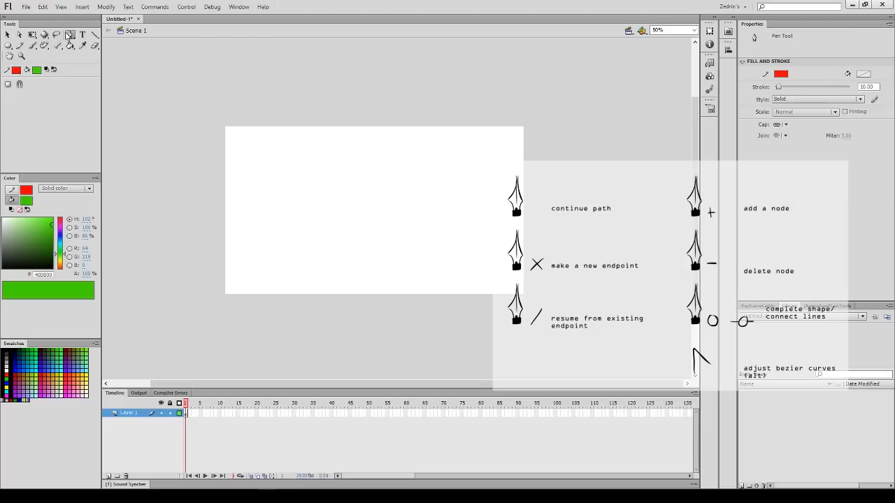
pyautogui.click(306, 269)
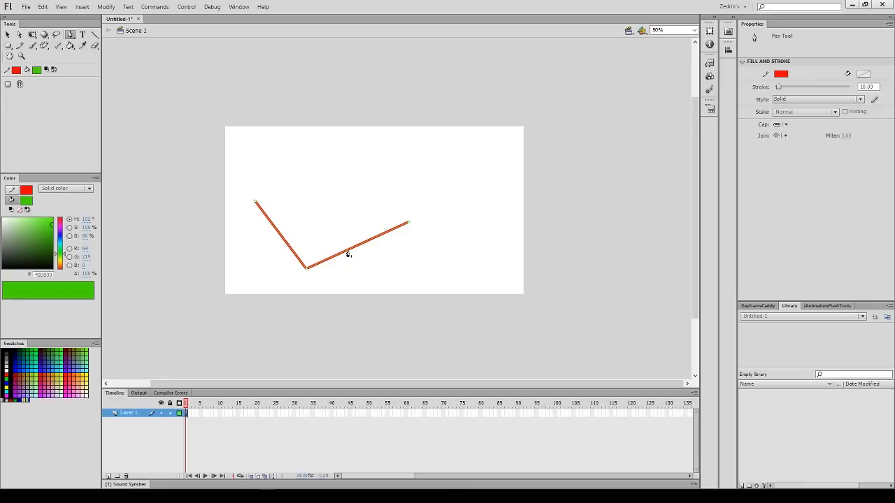
pyautogui.press('a')
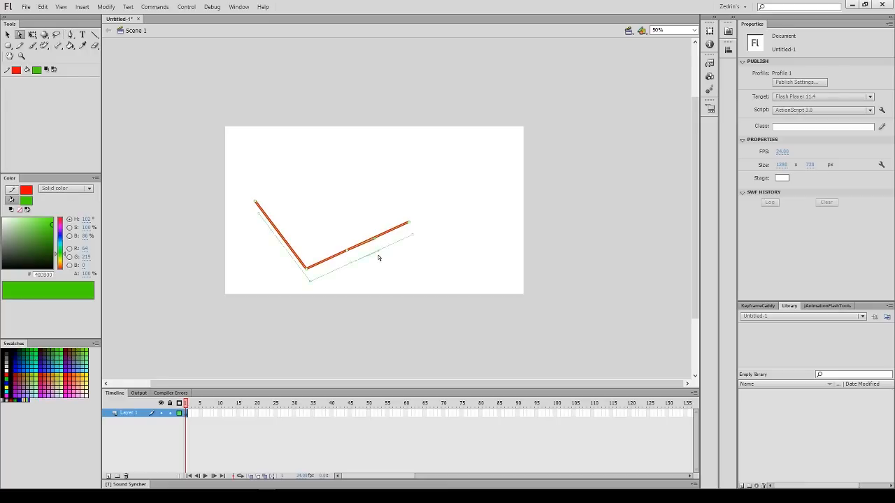
pyautogui.moveTo(376, 241); pyautogui.dragTo(383, 263)
pyautogui.click(383, 260)
# Draw an open arched curve above the angular path with the Pen tool
pyautogui.moveTo(418, 186); pyautogui.dragTo(444, 238)
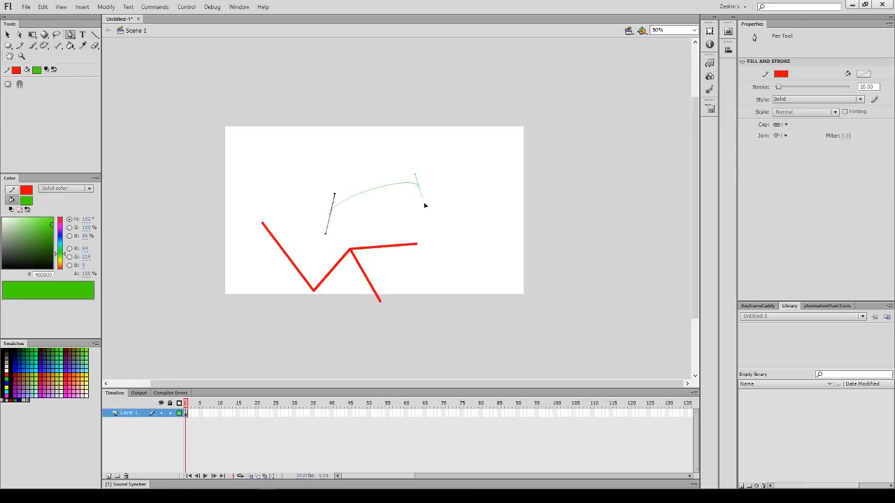
pyautogui.press('Escape')
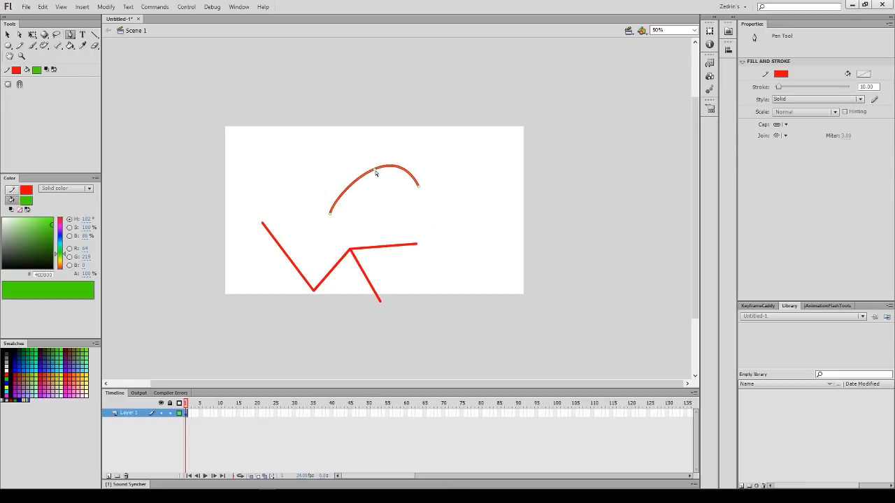
# Reshape the arched curve into a rounder arch by adjusting its Bezier handle with the Subselection tool
pyautogui.press('a')
pyautogui.click(373, 170)
pyautogui.moveTo(374, 170)
pyautogui.mouseDown()
pyautogui.moveTo(361, 160)
pyautogui.moveTo(368, 185)
pyautogui.moveTo(375, 158)
pyautogui.mouseUp()
pyautogui.hotkey('ctrl', 'z')
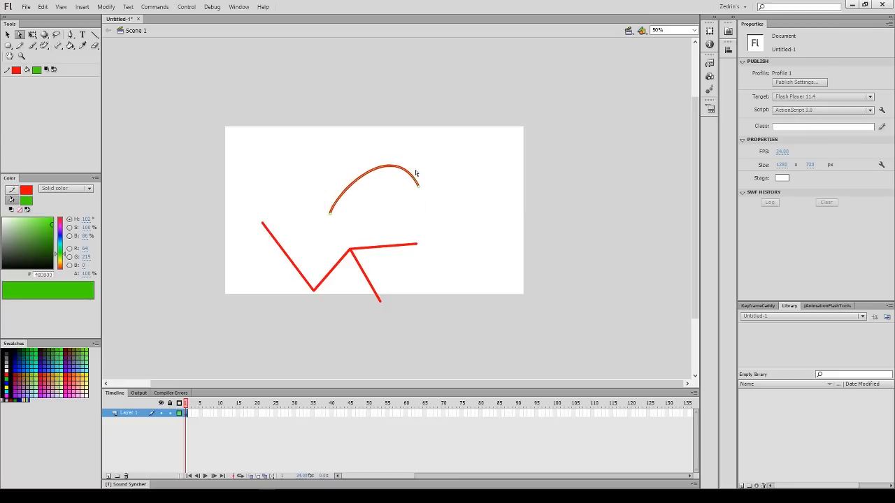
pyautogui.moveTo(420, 189); pyautogui.dragTo(392, 133)
# Draw an open three-segment straight path, shaped like a box without a top, beside the arch with the Pen tool
pyautogui.press('p')
pyautogui.click(454, 159)
pyautogui.click(429, 216)
pyautogui.click(496, 237)
pyautogui.click(529, 167)
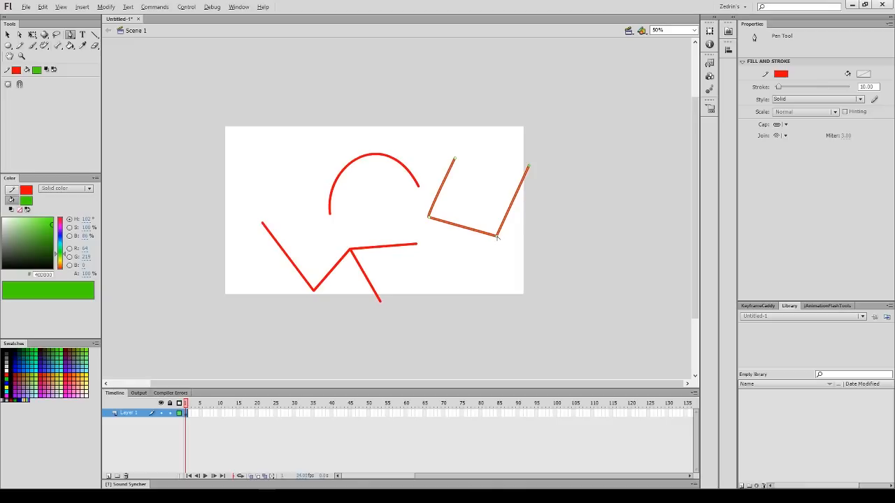
# Convert the open box path's two lower corners to smooth curves with Convert Anchor Point, and turn them back into corners
pyautogui.click(70, 35)
pyautogui.click(497, 245)
pyautogui.click(496, 245)
pyautogui.hotkey('ctrl', 'z')
pyautogui.moveTo(496, 237); pyautogui.dragTo(463, 246)
pyautogui.moveTo(429, 217); pyautogui.dragTo(442, 233)
pyautogui.click(429, 218)
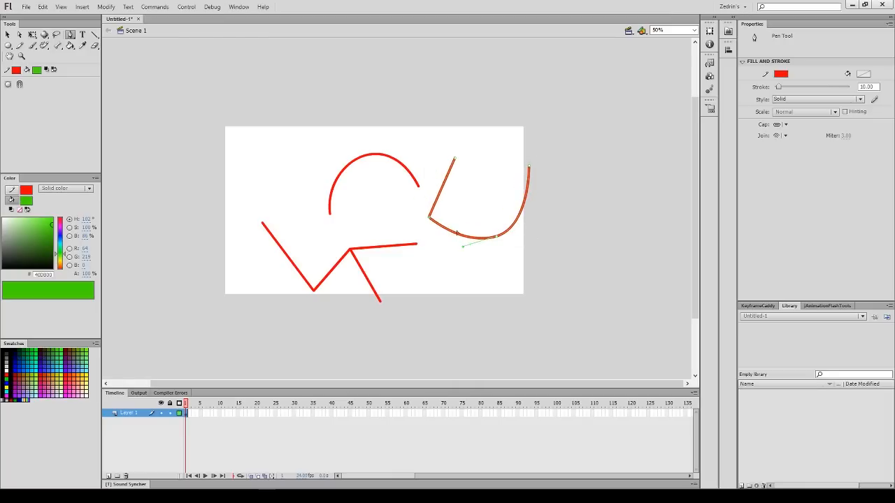
pyautogui.click(495, 239)
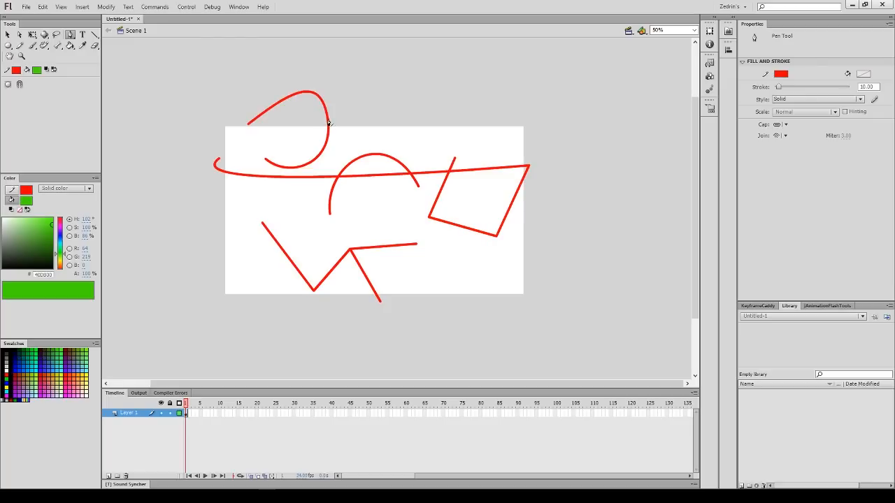
# Convert the loop's middle node above the stage into a sharp cusp by pulling its two Bezier handles in separate directions
pyautogui.click(329, 120)
pyautogui.moveTo(327, 123); pyautogui.dragTo(409, 59)
pyautogui.moveTo(340, 162); pyautogui.dragTo(373, 115)
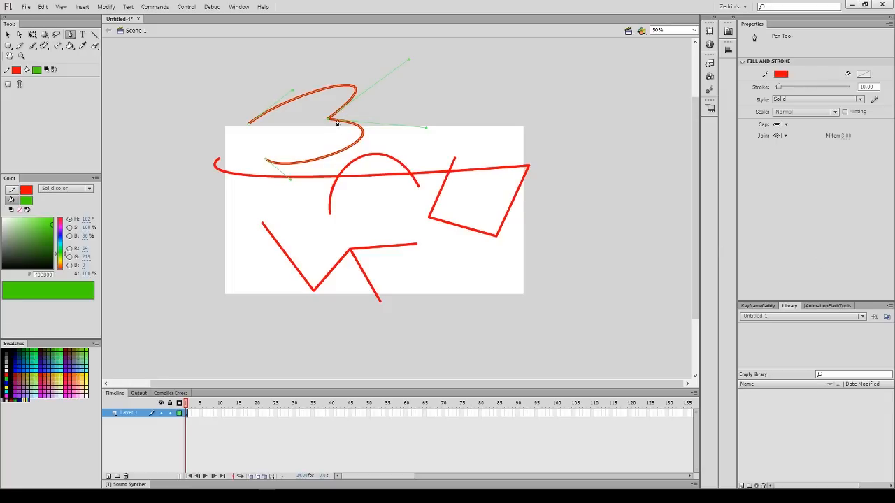
# Remove the loop's cusp node and the box shape's two lower corner nodes with the Delete Anchor Point tool
pyautogui.press('-')
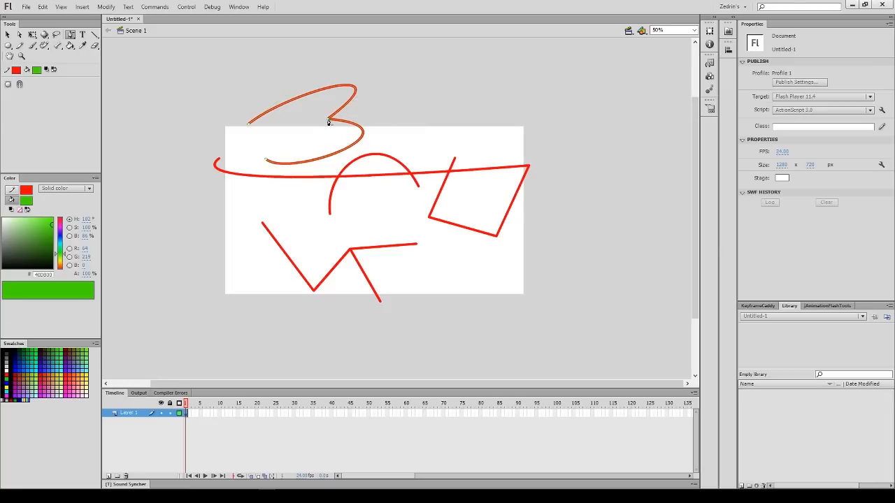
pyautogui.click(328, 123)
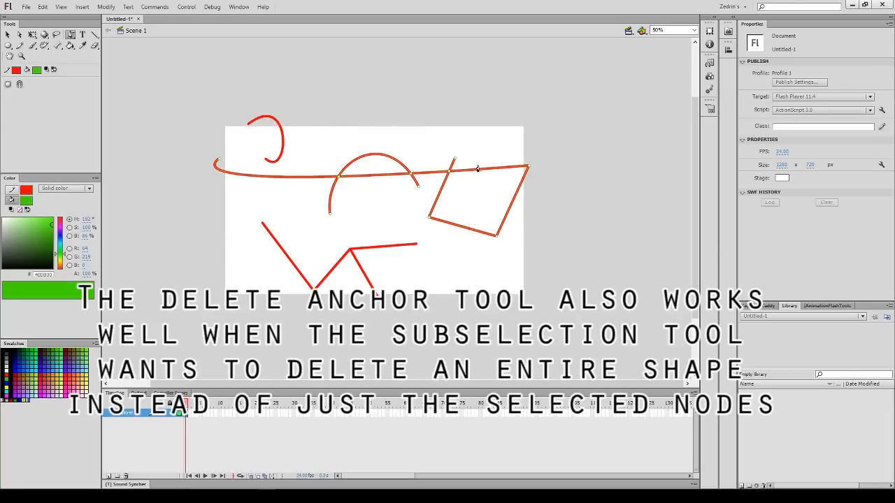
pyautogui.click(430, 221)
pyautogui.click(497, 239)
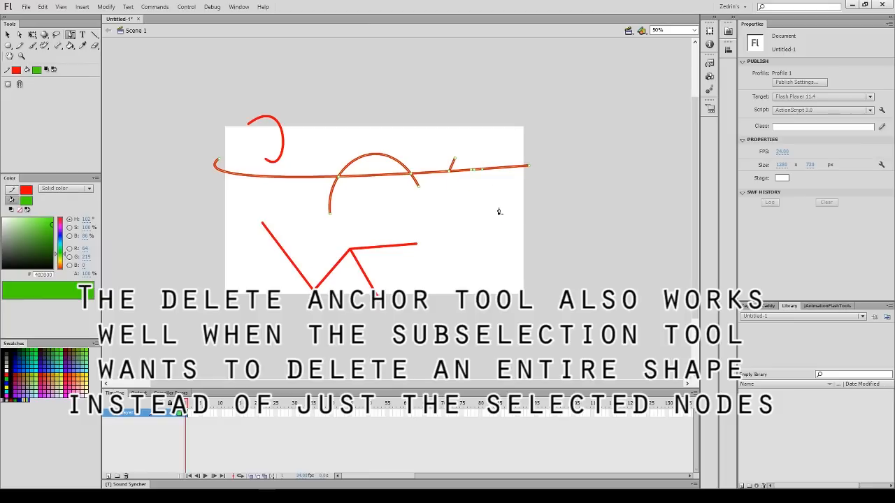
# Select all the artwork on the stage and delete it
pyautogui.press('v')
pyautogui.hotkey('ctrl', 'a')
pyautogui.press('Delete')
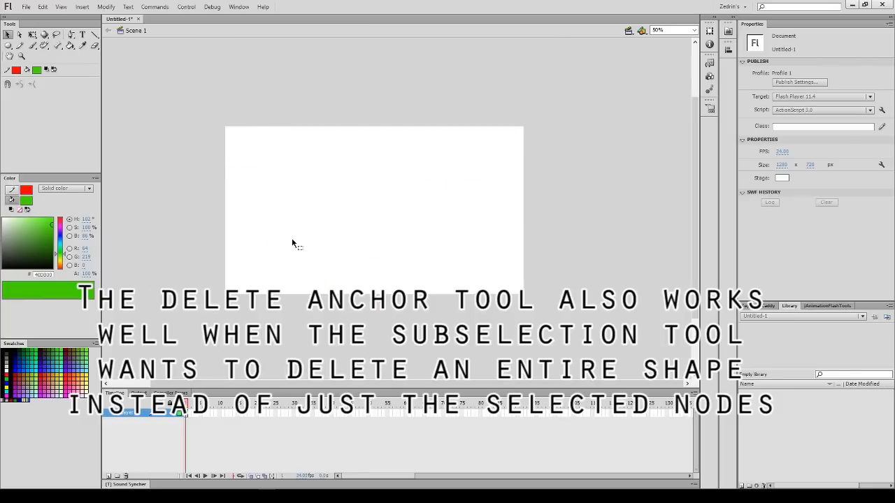
# Sketch a rough round face in green with the Brush tool, and add a new layer above it
pyautogui.press('p')
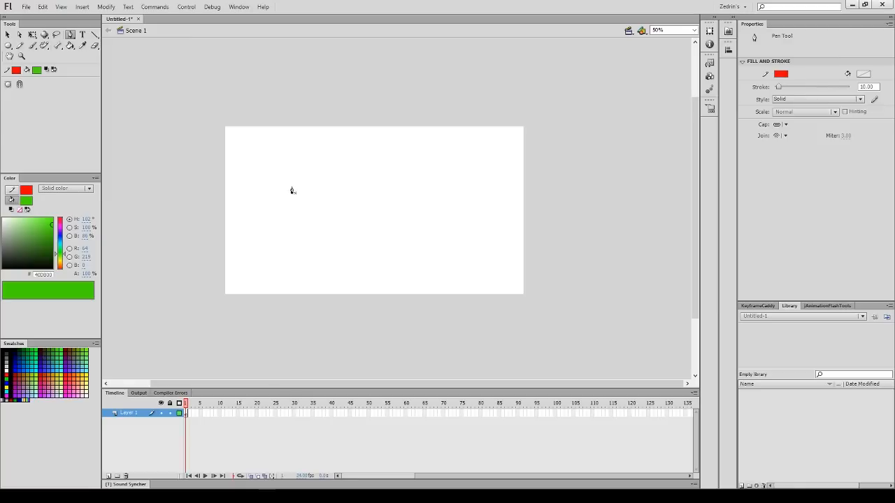
pyautogui.press('b')
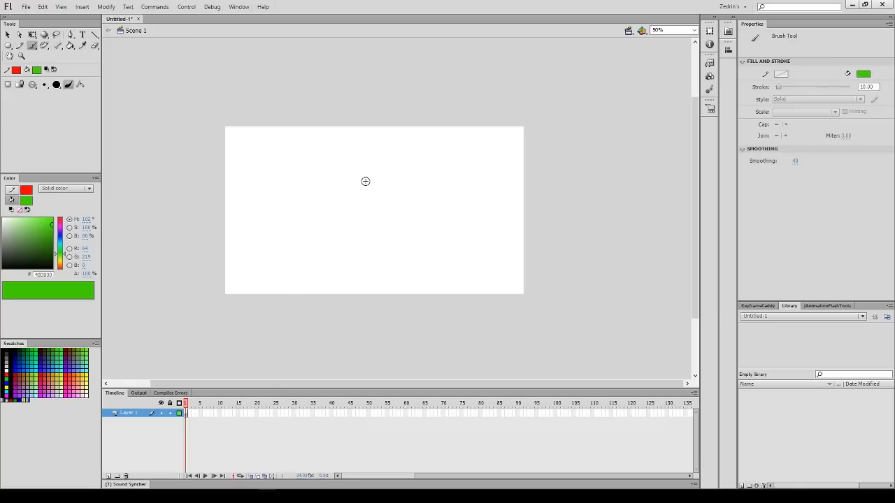
pyautogui.moveTo(328, 160)
pyautogui.mouseDown()
pyautogui.moveTo(309, 236)
pyautogui.moveTo(337, 239)
pyautogui.mouseUp()
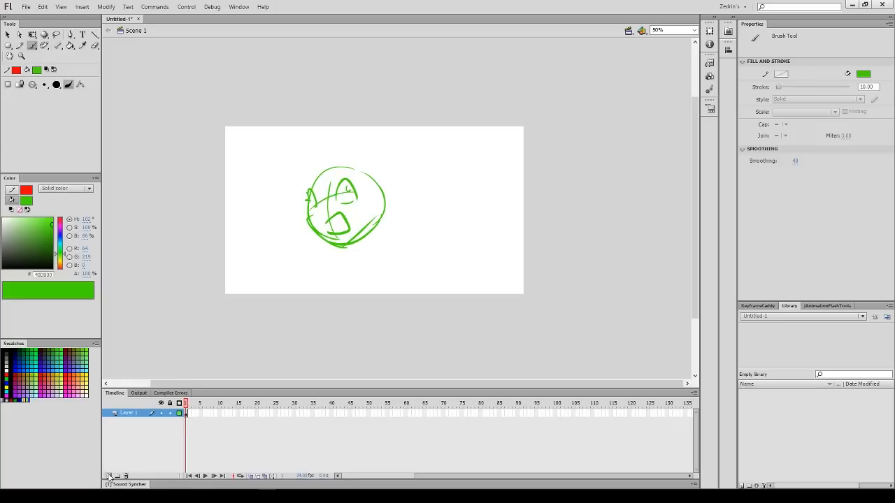
pyautogui.click(109, 476)
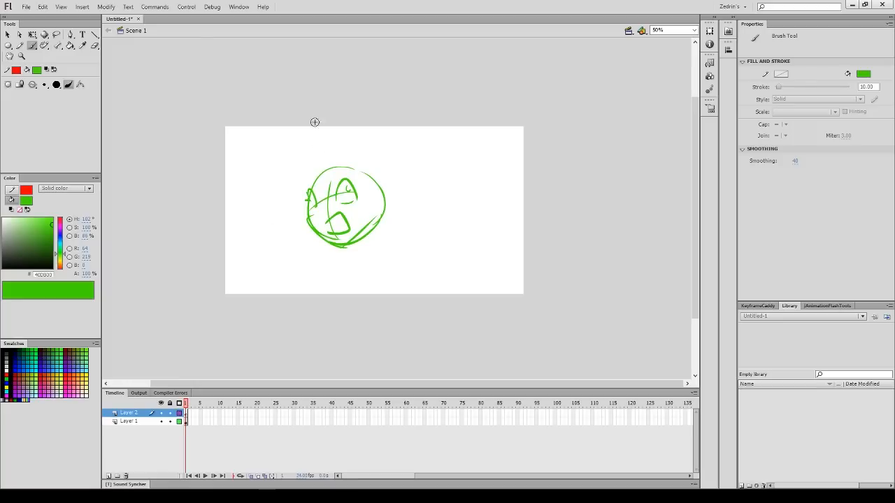
# Trace the face's outline on Layer 2 with a closed six-sided straight path using the Pen tool
pyautogui.press('p')
pyautogui.click(129, 414)
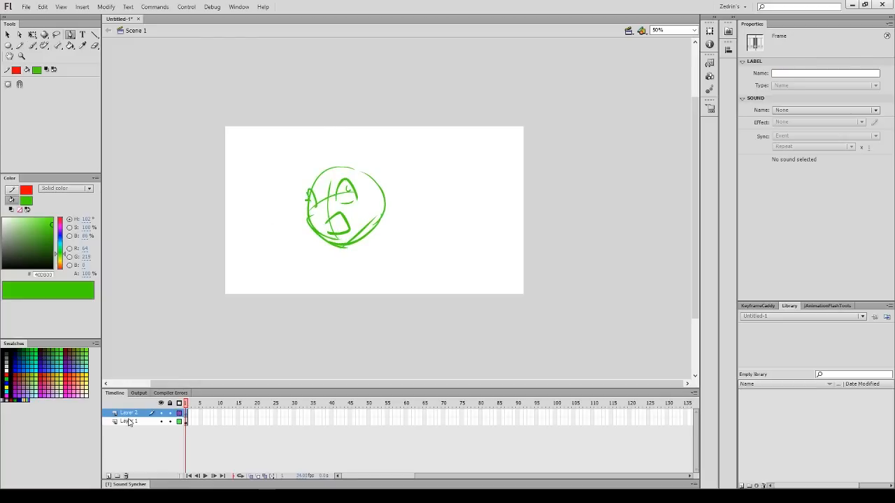
pyautogui.click(337, 168)
pyautogui.click(314, 186)
pyautogui.click(308, 221)
pyautogui.click(335, 245)
pyautogui.click(374, 225)
pyautogui.click(379, 187)
pyautogui.click(338, 168)
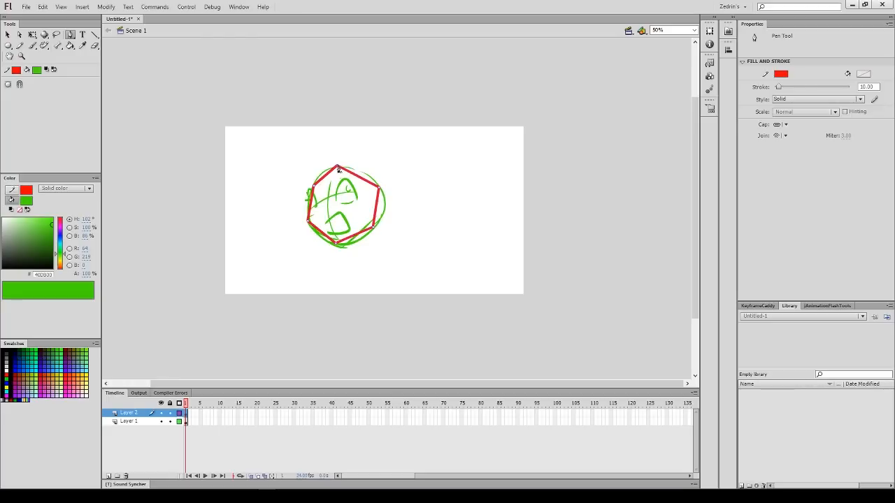
# Convert the hexagonal tracing's corners into smooth curves that follow the round sketch
pyautogui.moveTo(337, 167); pyautogui.dragTo(317, 171)
pyautogui.moveTo(379, 187); pyautogui.dragTo(363, 235)
pyautogui.moveTo(335, 243); pyautogui.dragTo(312, 195)
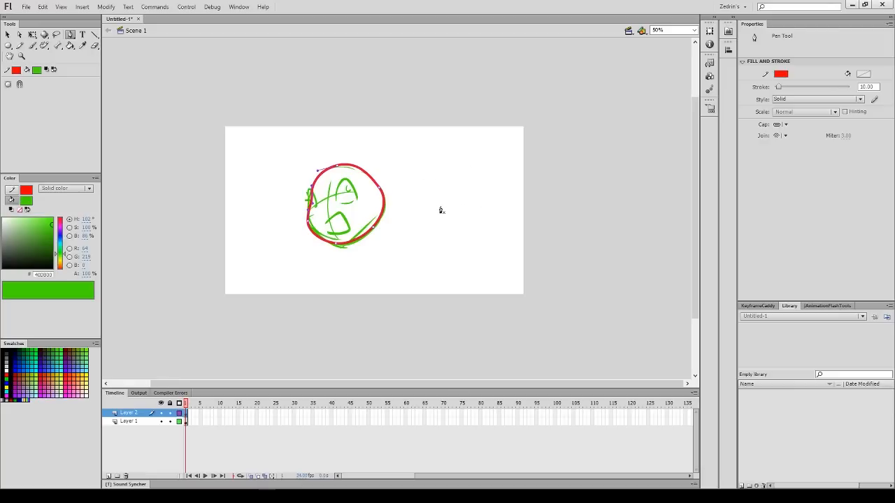
# Delete the tracing on Layer 2 and retrace the face's outline with a closed path of curved Pen segments
pyautogui.click(137, 413)
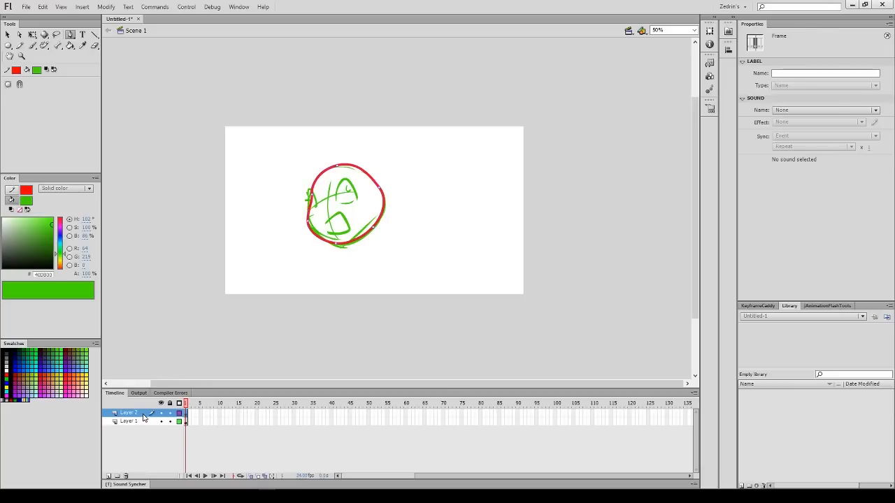
pyautogui.press('Delete')
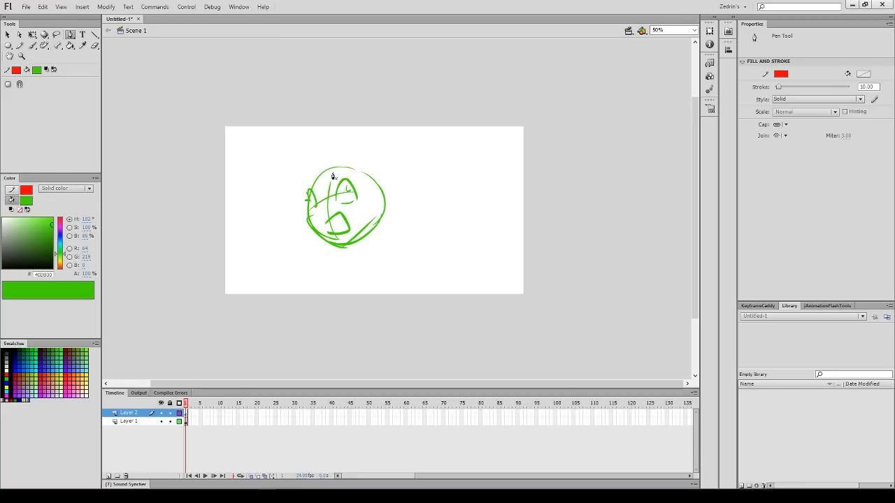
pyautogui.moveTo(334, 169); pyautogui.dragTo(361, 155)
pyautogui.moveTo(383, 201); pyautogui.dragTo(388, 214)
pyautogui.moveTo(350, 245)
pyautogui.mouseDown()
pyautogui.moveTo(322, 248)
pyautogui.moveTo(306, 211)
pyautogui.moveTo(310, 178)
pyautogui.mouseUp()
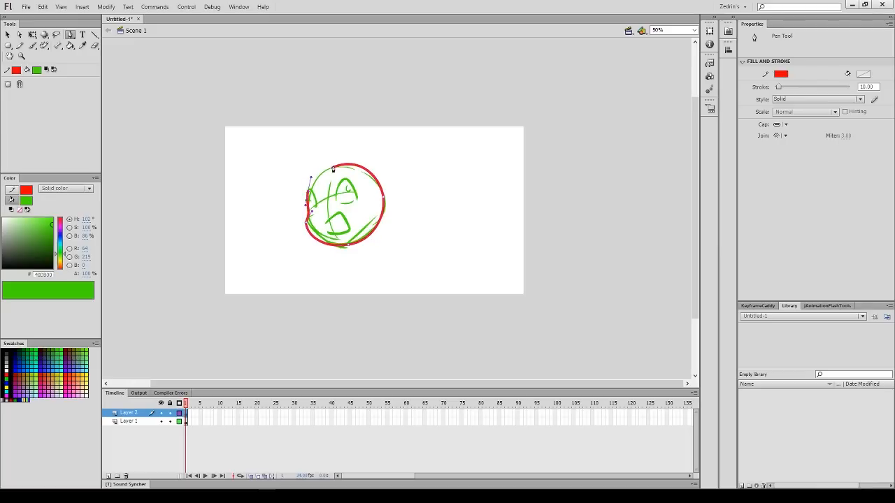
pyautogui.click(333, 170)
# Adjust the red outline's top node and Bezier handles with the Subselection tool to round its upper-left side
pyautogui.press('a')
pyautogui.moveTo(332, 169)
pyautogui.mouseDown()
pyautogui.moveTo(358, 162)
pyautogui.moveTo(341, 167)
pyautogui.mouseUp()
pyautogui.hotkey('ctrl', 'z')
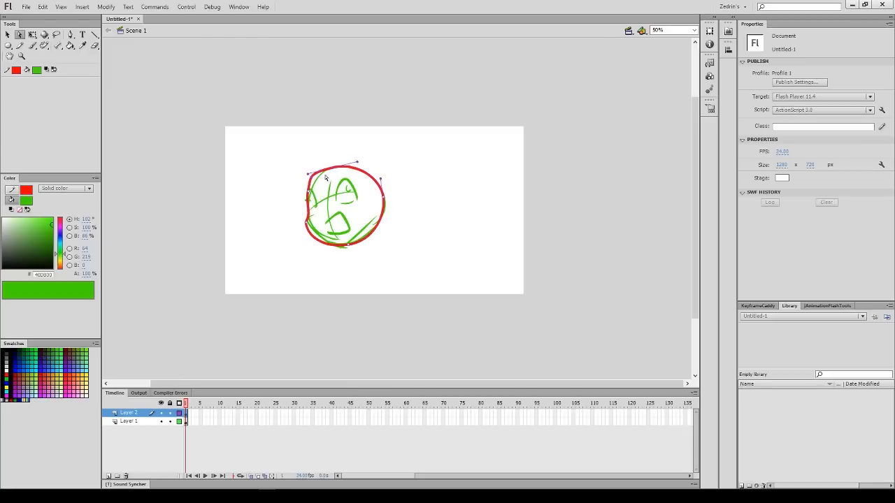
pyautogui.moveTo(335, 168); pyautogui.dragTo(321, 172)
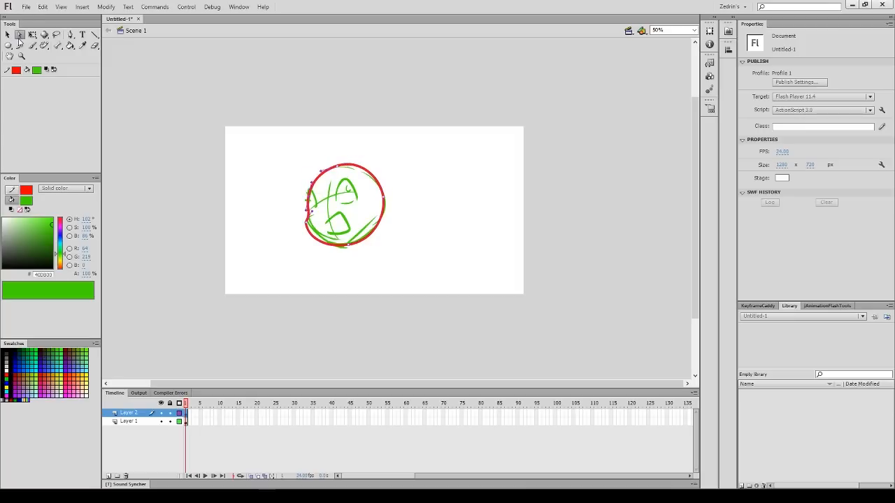
# Compare how the Selection and Subselection tools select the red outline and show its nodes
pyautogui.click(349, 246)
pyautogui.press('v')
pyautogui.click(354, 246)
pyautogui.click(350, 264)
pyautogui.click(356, 243)
pyautogui.click(20, 35)
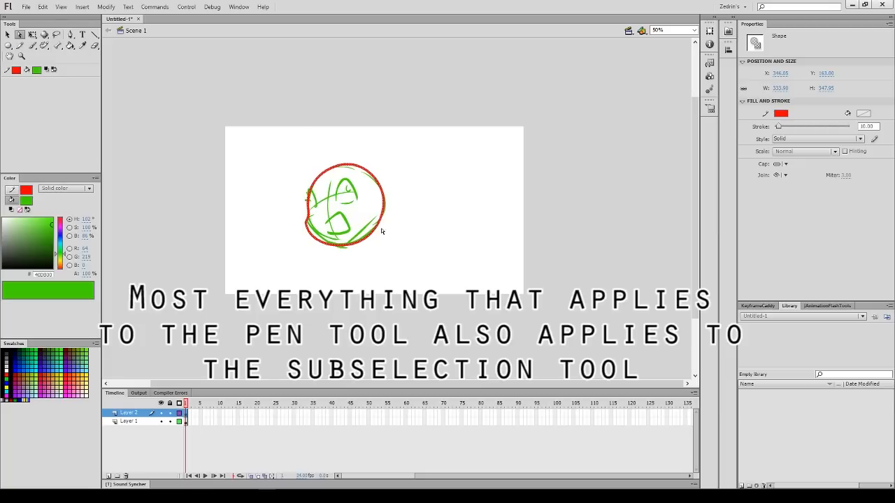
pyautogui.click(8, 35)
pyautogui.click(363, 251)
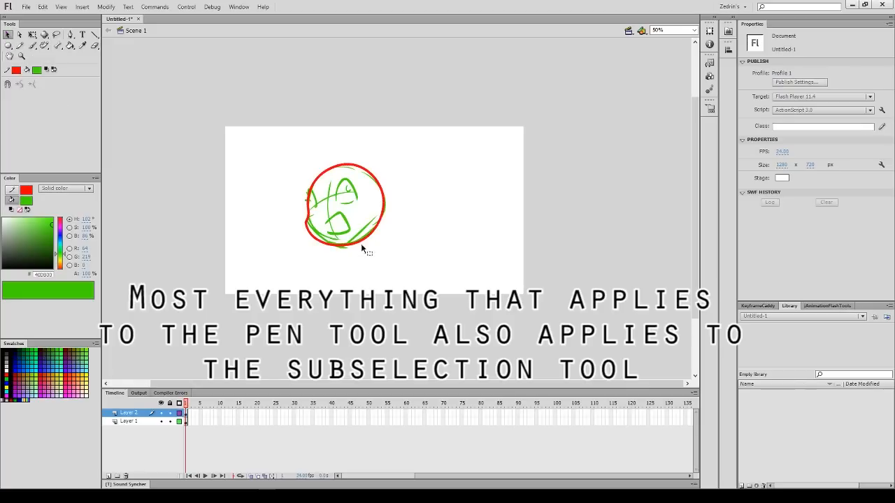
pyautogui.click(357, 243)
pyautogui.click(19, 34)
pyautogui.click(344, 250)
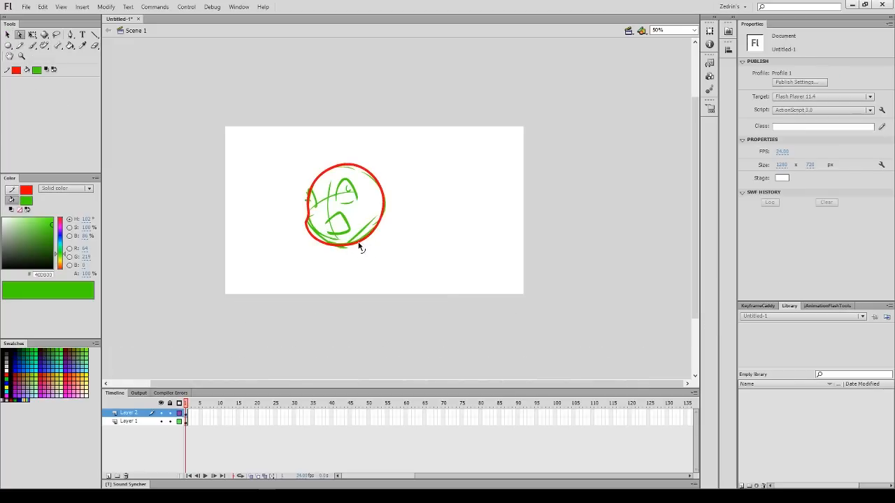
# Set the red outline's stroke join to Miter
pyautogui.press('v')
pyautogui.click(358, 246)
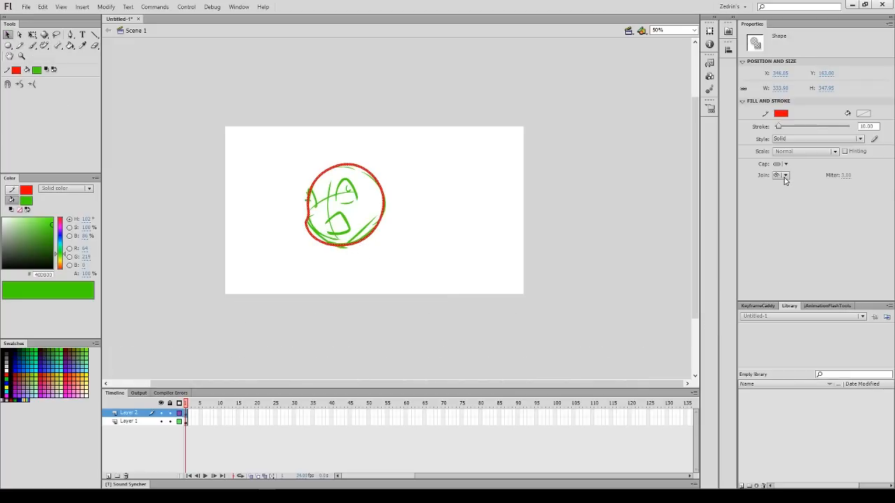
pyautogui.click(785, 175)
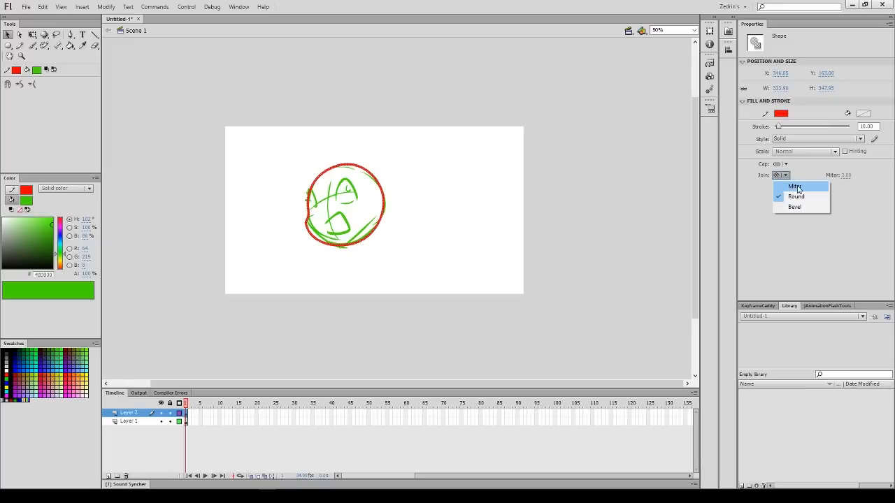
pyautogui.click(796, 186)
pyautogui.click(431, 221)
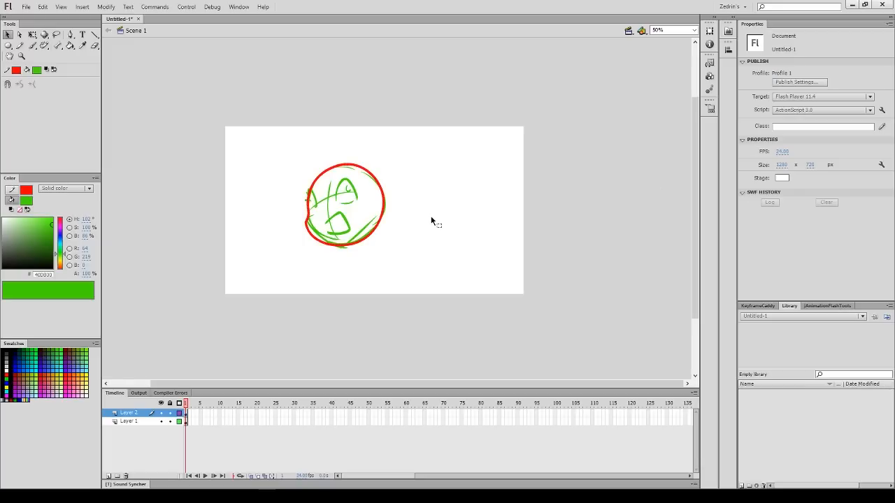
# Draw a narrow inverted V beside the face with the Pen tool and inspect its mitered tip up close
pyautogui.press('p')
pyautogui.click(404, 256)
pyautogui.click(441, 152)
pyautogui.click(458, 248)
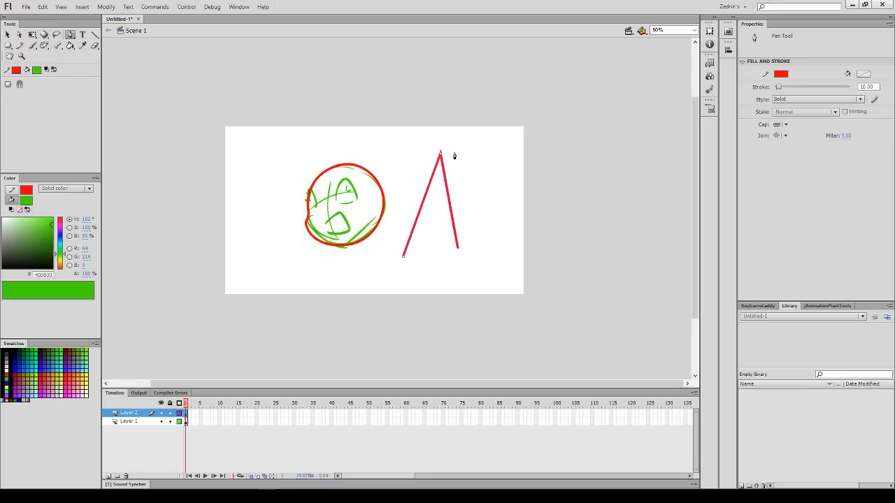
pyautogui.press('z')
pyautogui.click(452, 149)
# Clear the face sketch, its outline and the inverted V from the stage
pyautogui.press('v')
pyautogui.click(378, 238)
pyautogui.click(371, 238)
pyautogui.press('p')
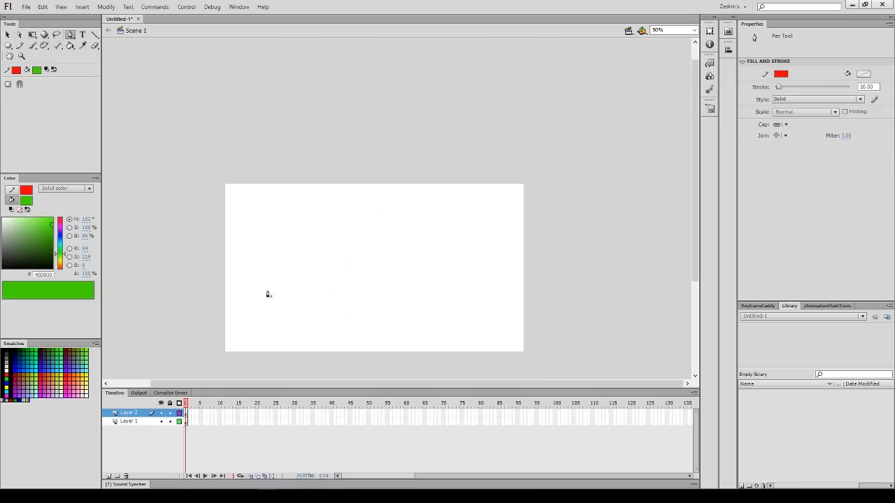
# Paint a tall green C-shaped arc on the left half of the stage with the Brush tool
pyautogui.press('b')
pyautogui.moveTo(251, 339)
pyautogui.mouseDown()
pyautogui.moveTo(329, 214)
pyautogui.moveTo(294, 346)
pyautogui.mouseUp()
pyautogui.hotkey('ctrl', 'z')
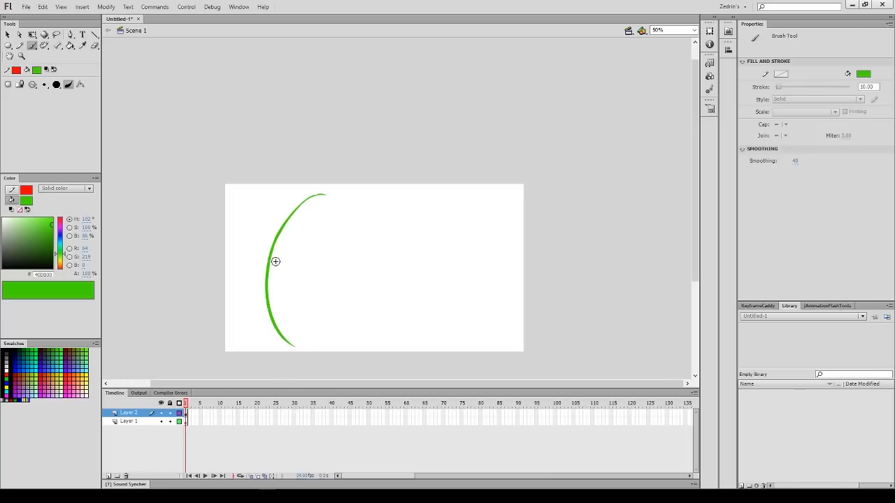
# Draw a similar open red curve beside the green arc with the Pen tool
pyautogui.press('p')
pyautogui.moveTo(364, 266); pyautogui.dragTo(367, 229)
pyautogui.click(402, 197)
# Bend the middle of the red curve slightly with the Selection tool
pyautogui.press('v')
pyautogui.click(369, 256)
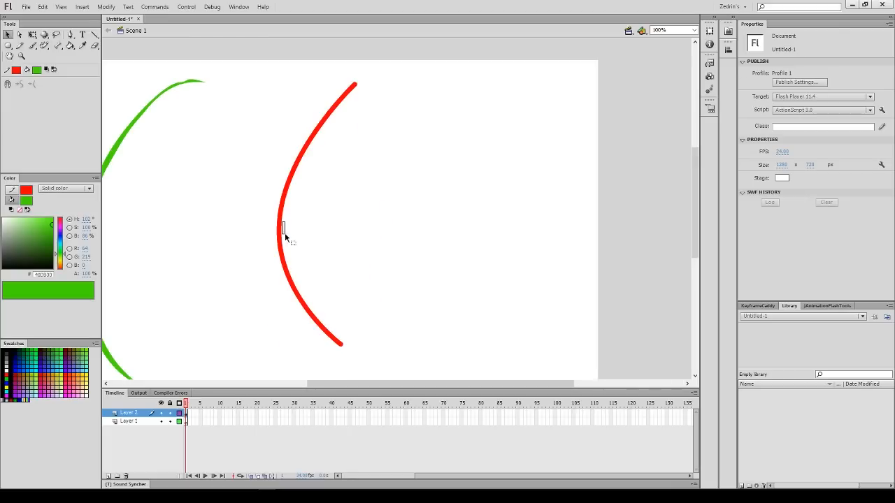
pyautogui.moveTo(281, 229); pyautogui.dragTo(280, 234)
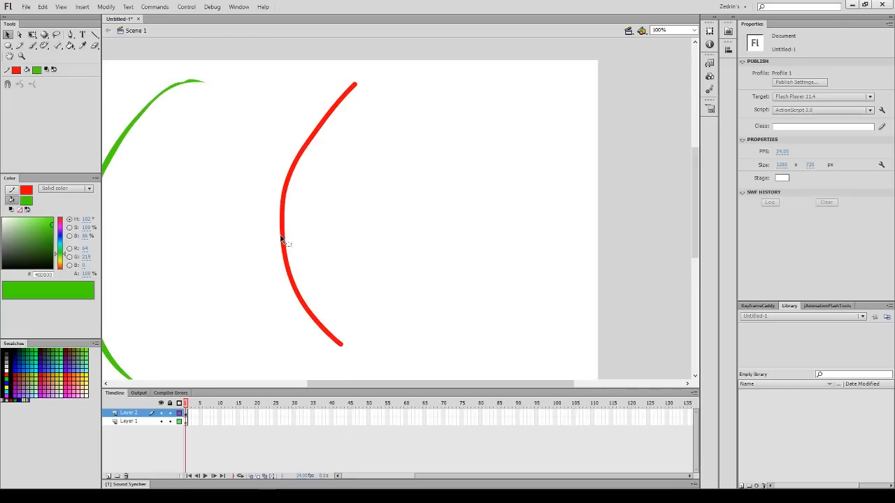
# Select the red curve and convert its lines to fills
pyautogui.click(286, 253)
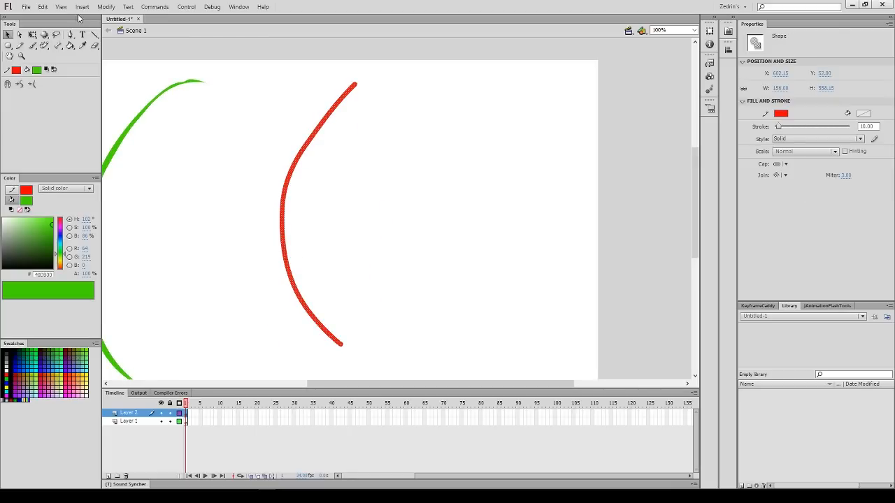
pyautogui.click(106, 6)
pyautogui.moveTo(140, 86)
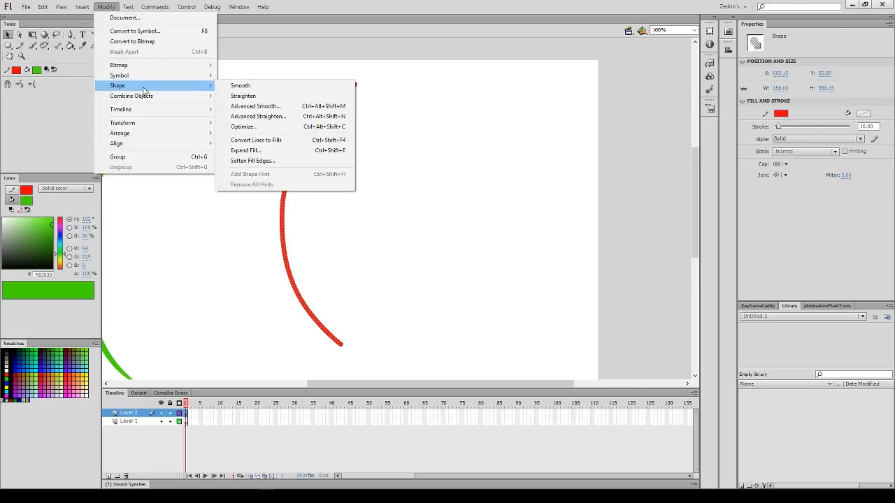
pyautogui.click(285, 145)
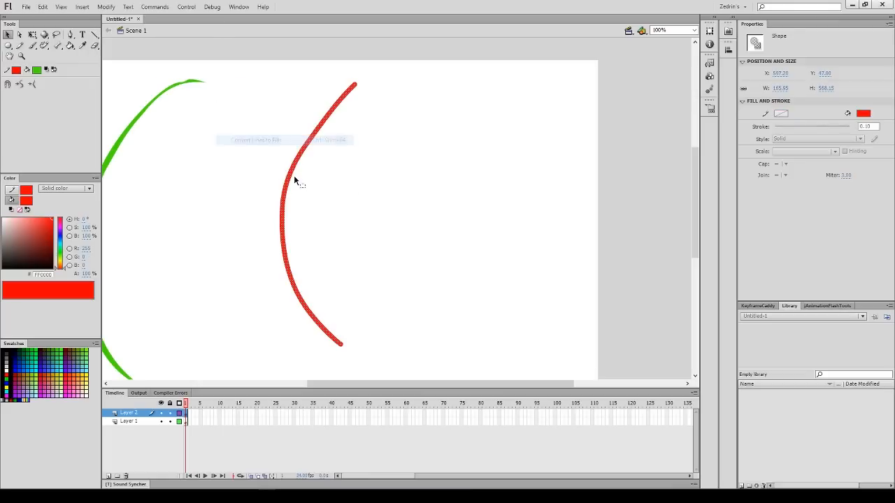
# Taper both ends of the converted red curve into sharp points with the Selection tool
pyautogui.click(340, 251)
pyautogui.press('a')
pyautogui.click(287, 250)
pyautogui.press('v')
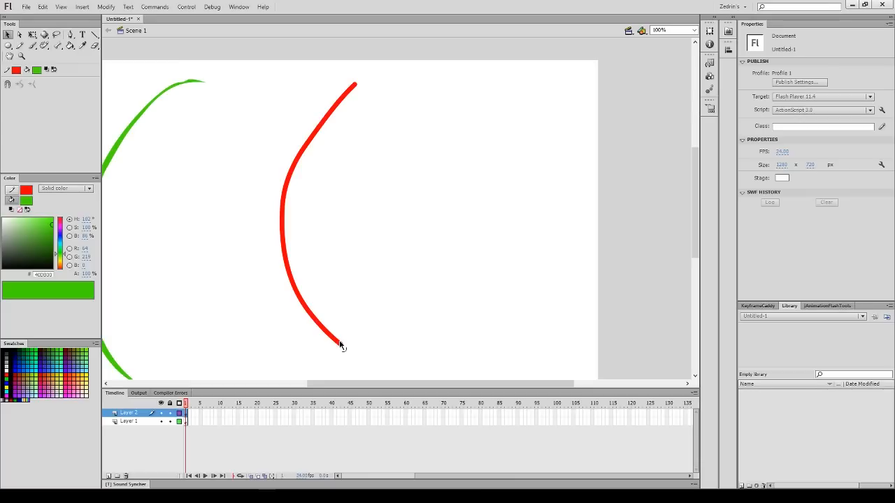
pyautogui.press('z')
pyautogui.click(342, 343)
pyautogui.press('v')
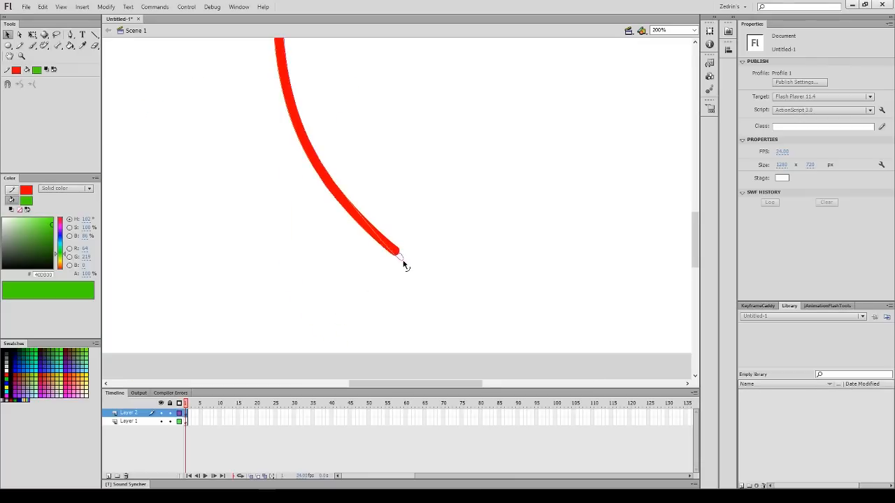
pyautogui.scroll(5, 298, 216)
pyautogui.moveTo(377, 155); pyautogui.dragTo(384, 134)
pyautogui.press('z')
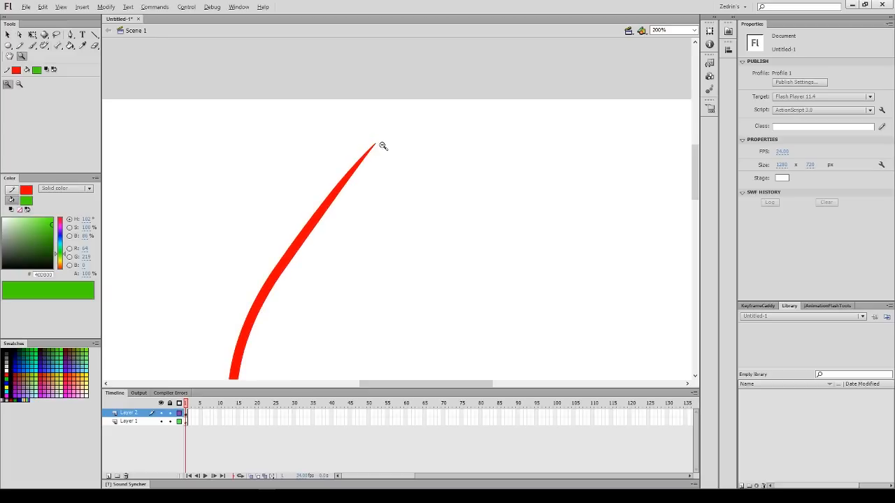
pyautogui.click(384, 146)
pyautogui.click(365, 225)
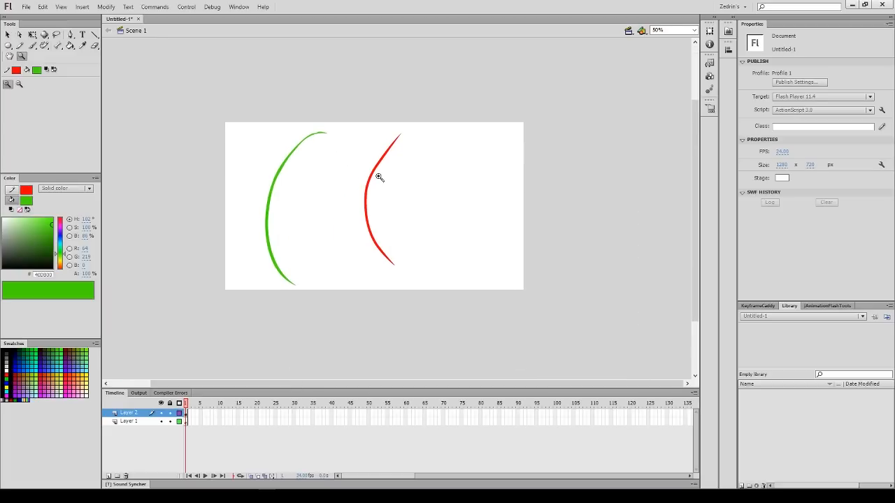
pyautogui.click(379, 176)
pyautogui.press('v')
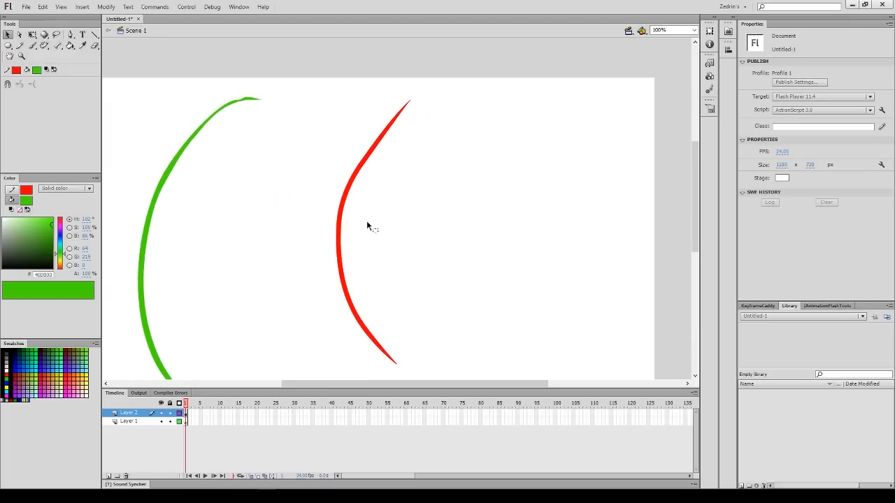
# Delete the red curve and the green arc from the stage
pyautogui.click(342, 248)
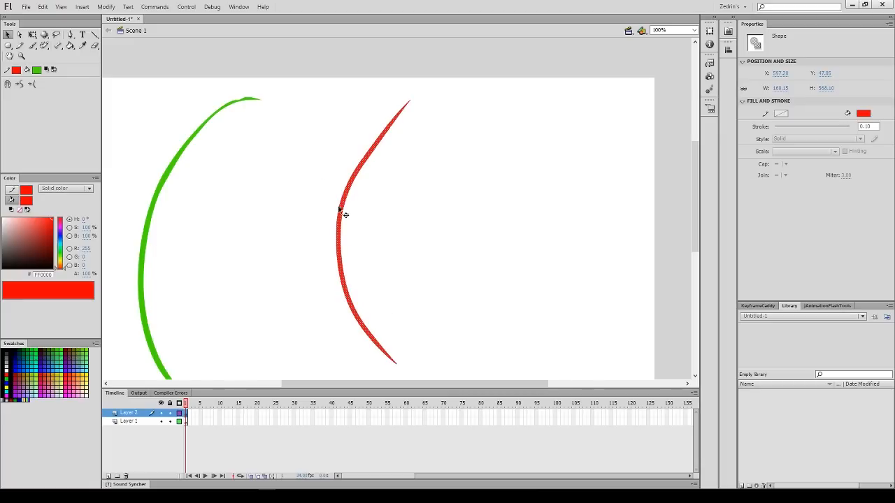
pyautogui.press('Delete')
pyautogui.click(152, 215)
pyautogui.press('Delete')
pyautogui.press('z')
pyautogui.keyDown('alt'); pyautogui.click(366, 197); pyautogui.keyUp('alt')
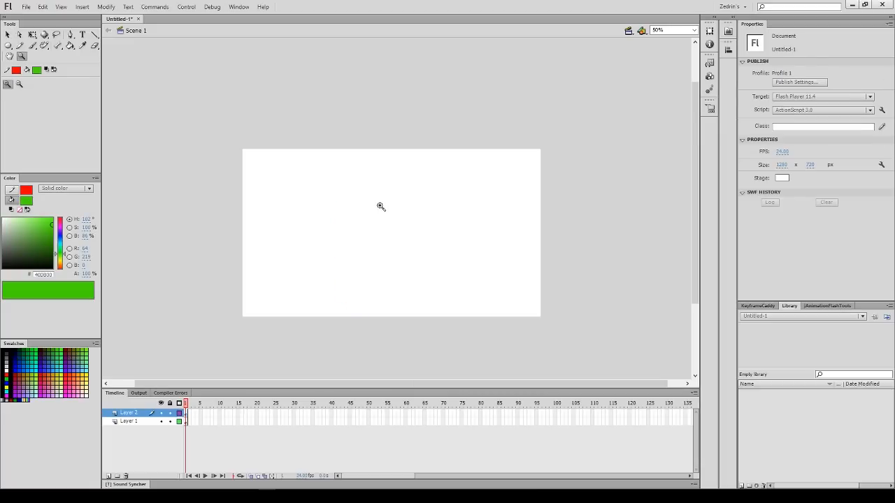
# Draw an open red path with the Pen tool, with a corner at its upper end and curved lower sections
pyautogui.moveTo(386, 219); pyautogui.dragTo(380, 195)
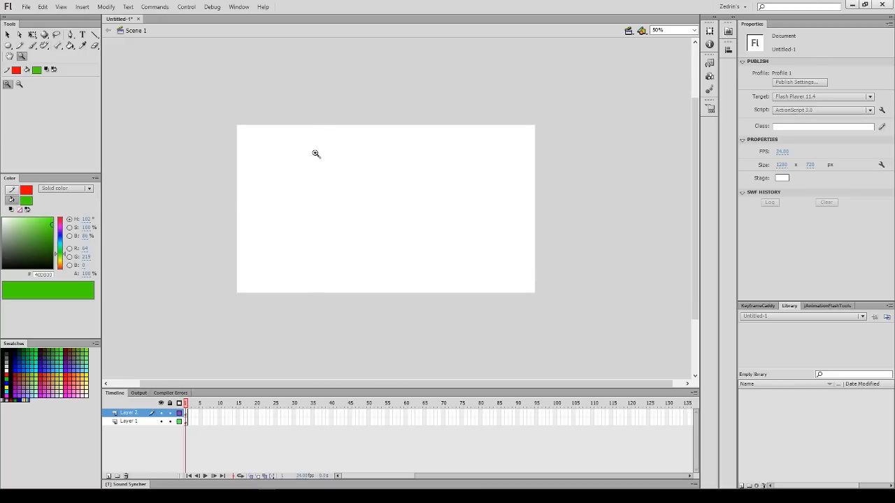
pyautogui.click(308, 198)
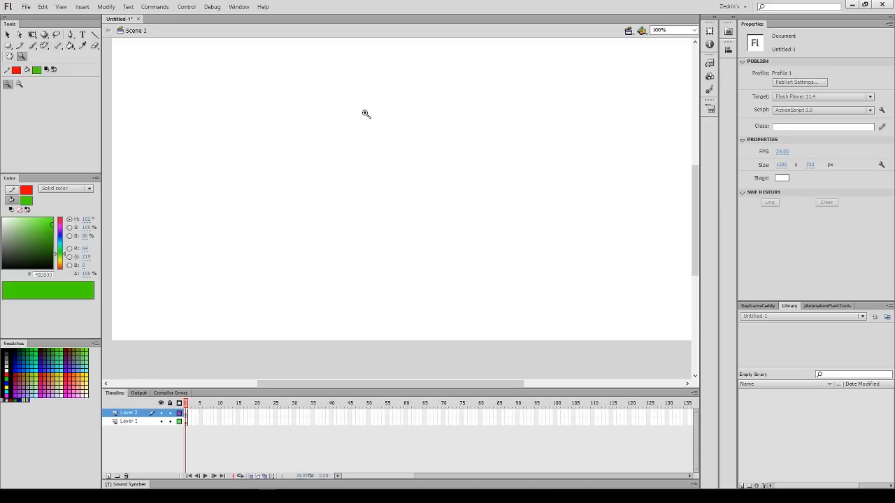
pyautogui.press('p')
pyautogui.click(210, 104)
pyautogui.moveTo(240, 248); pyautogui.dragTo(270, 304)
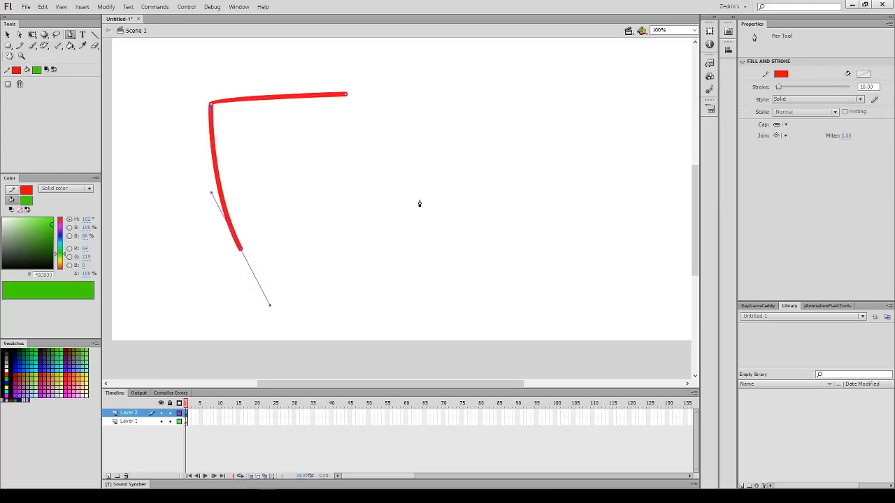
pyautogui.moveTo(480, 189); pyautogui.dragTo(481, 221)
pyautogui.moveTo(419, 277); pyautogui.dragTo(405, 291)
pyautogui.press('Escape')
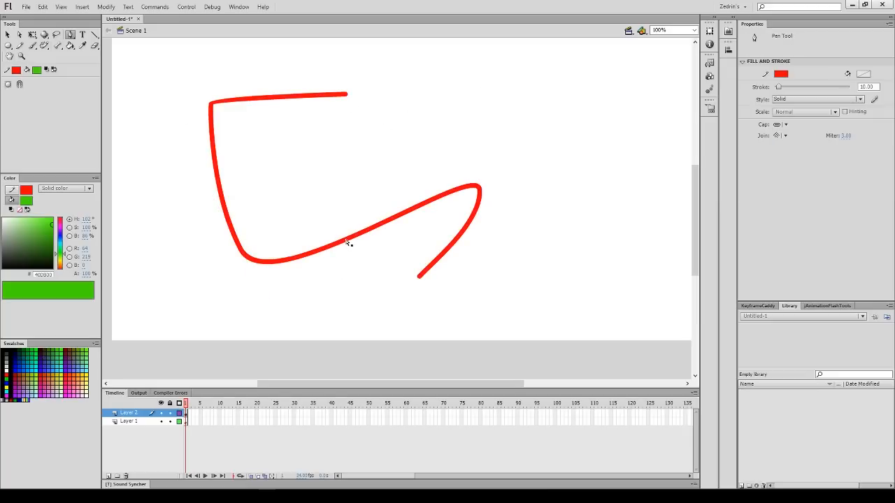
# Reshape the red path's lower section into a smooth S-bend using a mid-curve anchor and its direction handles
pyautogui.press('q')
pyautogui.press('a')
pyautogui.click(351, 241)
pyautogui.moveTo(351, 241); pyautogui.dragTo(347, 285)
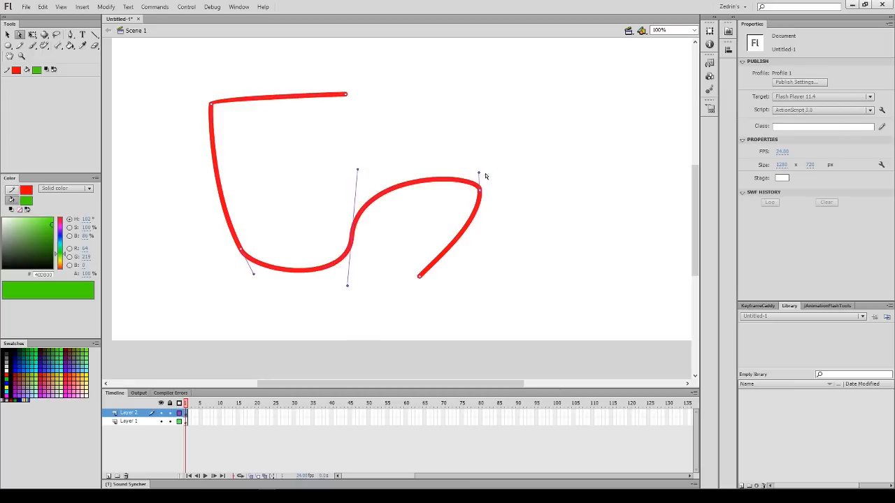
pyautogui.moveTo(479, 174); pyautogui.dragTo(490, 253)
pyautogui.press('Escape')
# Paint a closed green S-shaped outline beside the red path with the Brush tool and fill its inside with green
pyautogui.moveTo(503, 130); pyautogui.dragTo(371, 179)
pyautogui.press('b')
pyautogui.moveTo(446, 89)
pyautogui.mouseDown()
pyautogui.moveTo(449, 354)
pyautogui.moveTo(429, 114)
pyautogui.moveTo(418, 126)
pyautogui.mouseUp()
pyautogui.press('v')
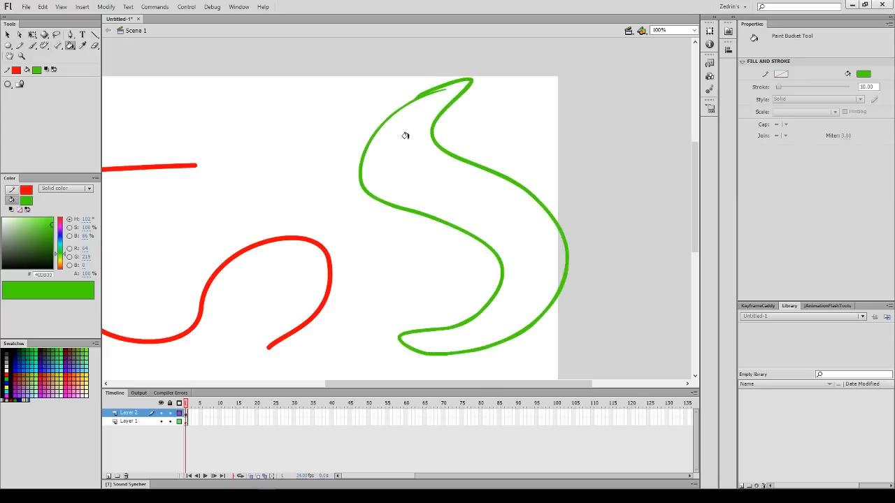
pyautogui.click(412, 195)
# Delete the surplus anchor points along the upper and lower edges of the filled green S shape
pyautogui.press('a')
pyautogui.click(418, 218)
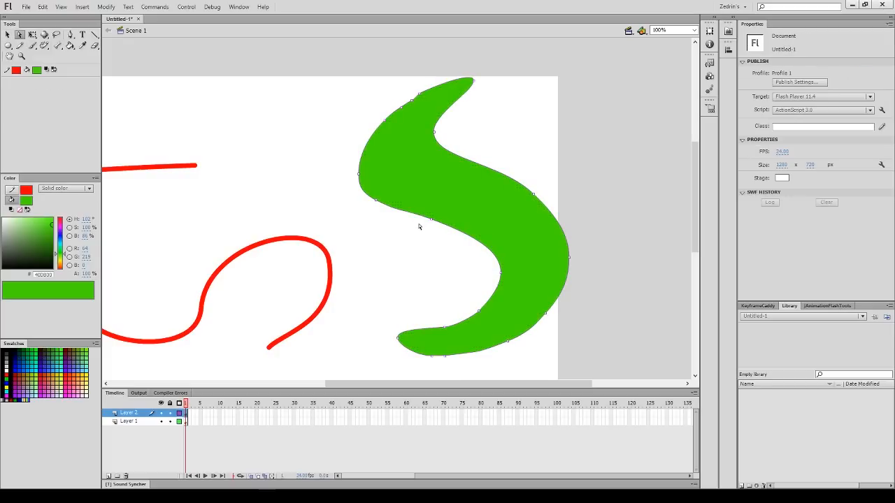
pyautogui.click(415, 97)
pyautogui.press('Delete')
pyautogui.click(395, 100)
pyautogui.click(499, 274)
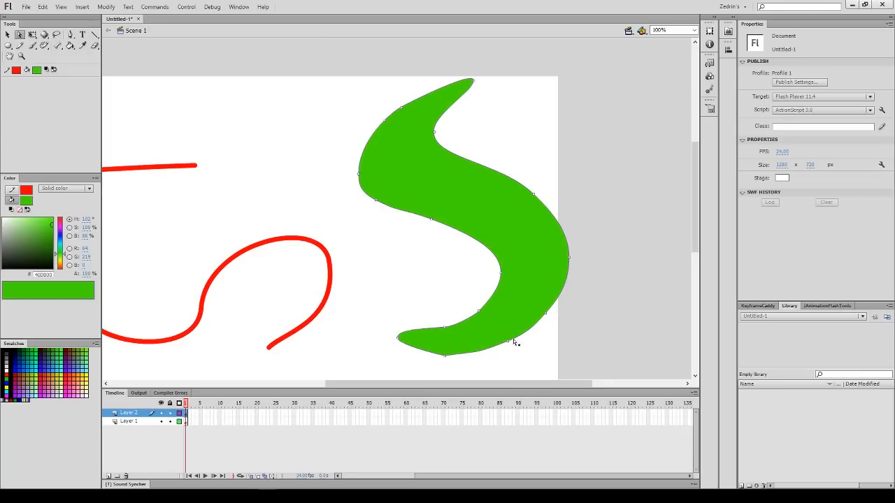
pyautogui.moveTo(444, 356); pyautogui.dragTo(465, 355)
# Paint a thin green curve with a small kink near its upper end, running below the red path
pyautogui.moveTo(313, 307); pyautogui.dragTo(462, 146)
pyautogui.press('b')
pyautogui.moveTo(216, 201)
pyautogui.mouseDown()
pyautogui.moveTo(522, 365)
pyautogui.moveTo(632, 326)
pyautogui.mouseUp()
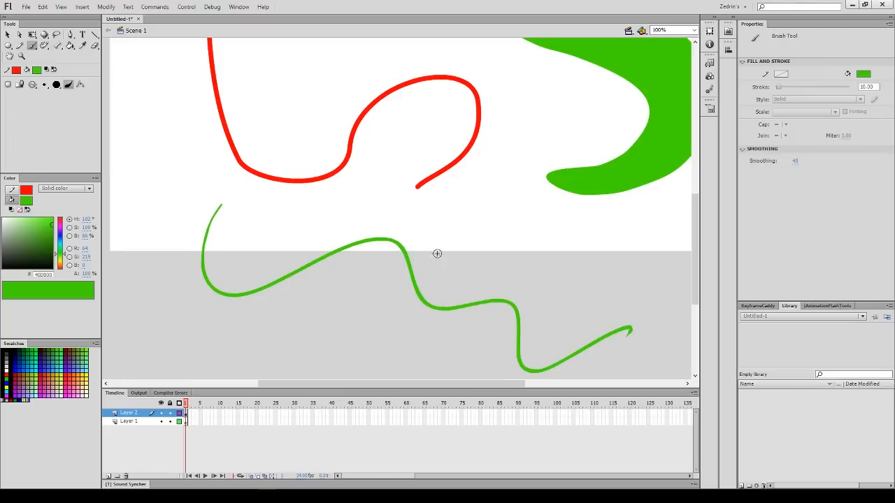
pyautogui.hotkey('ctrl', 'z')
pyautogui.moveTo(140, 131)
pyautogui.mouseDown()
pyautogui.moveTo(148, 168)
pyautogui.moveTo(237, 193)
pyautogui.moveTo(354, 322)
pyautogui.mouseUp()
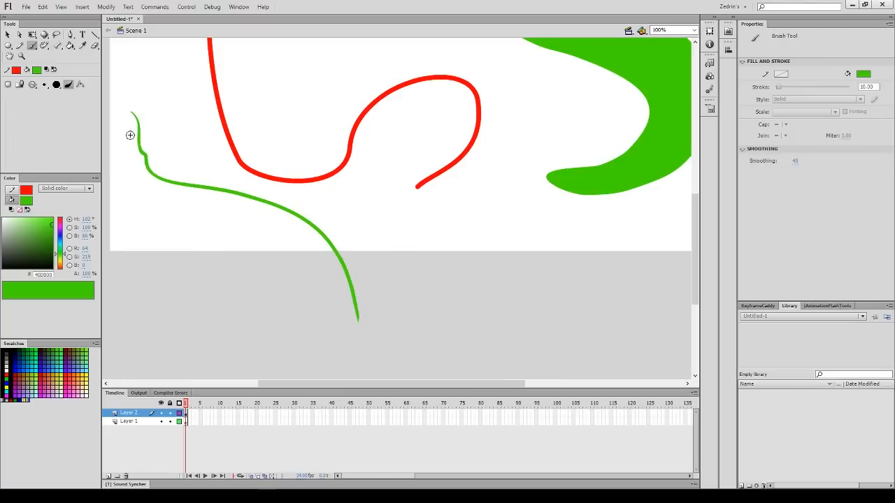
# Smooth the kink in the thin green curve by deleting its clustered anchor points with the Subselection tool
pyautogui.press('z')
pyautogui.click(269, 181)
pyautogui.press('a')
pyautogui.moveTo(428, 226)
pyautogui.mouseDown()
pyautogui.moveTo(387, 276)
pyautogui.moveTo(395, 278)
pyautogui.mouseUp()
pyautogui.hotkey('ctrl', 'z')
pyautogui.hotkey('ctrl', 'y')
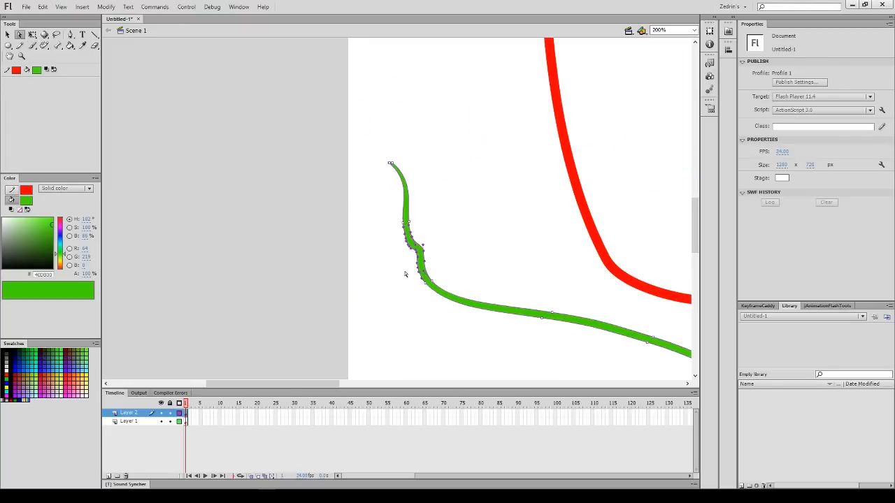
pyautogui.click(419, 254)
pyautogui.press('Delete')
pyautogui.click(398, 261)
pyautogui.click(424, 251)
pyautogui.moveTo(425, 260); pyautogui.dragTo(413, 242)
pyautogui.press('z')
pyautogui.press('v')
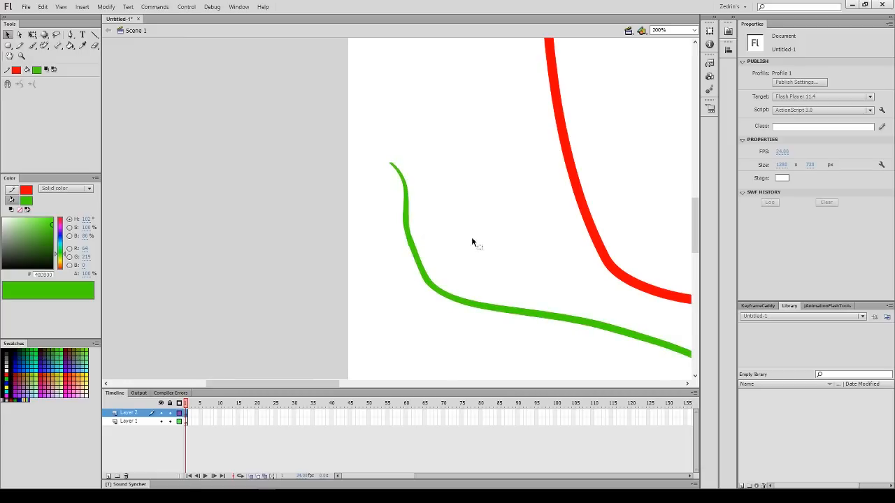
# Clear all the drawn shapes from the stage
pyautogui.press('z')
pyautogui.keyDown('alt'); pyautogui.click(465, 236); pyautogui.keyUp('alt')
pyautogui.press('v')
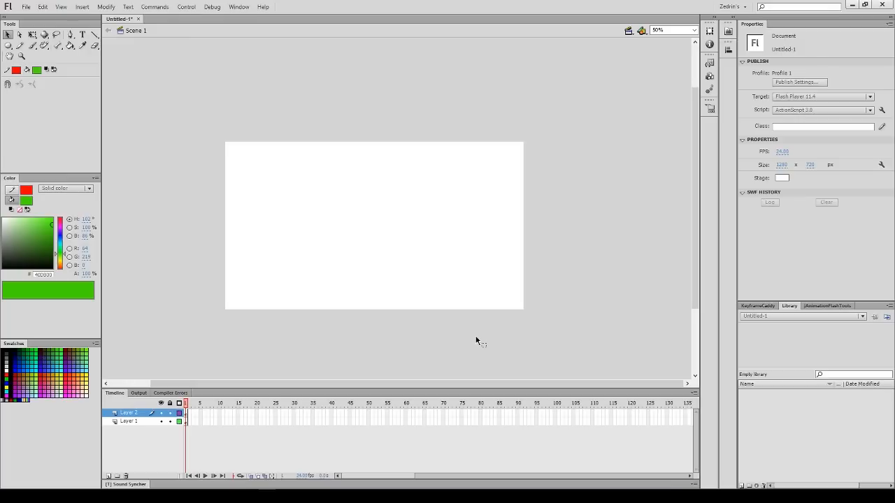
# Paint a green S-shaped stroke and a separate arched stroke beside it with the Brush tool
pyautogui.click(20, 35)
pyautogui.press('b')
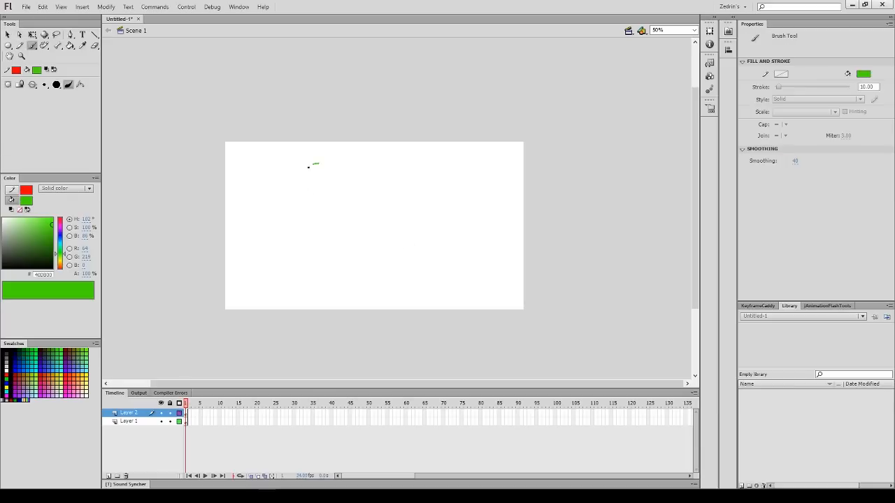
pyautogui.moveTo(318, 163); pyautogui.dragTo(295, 285)
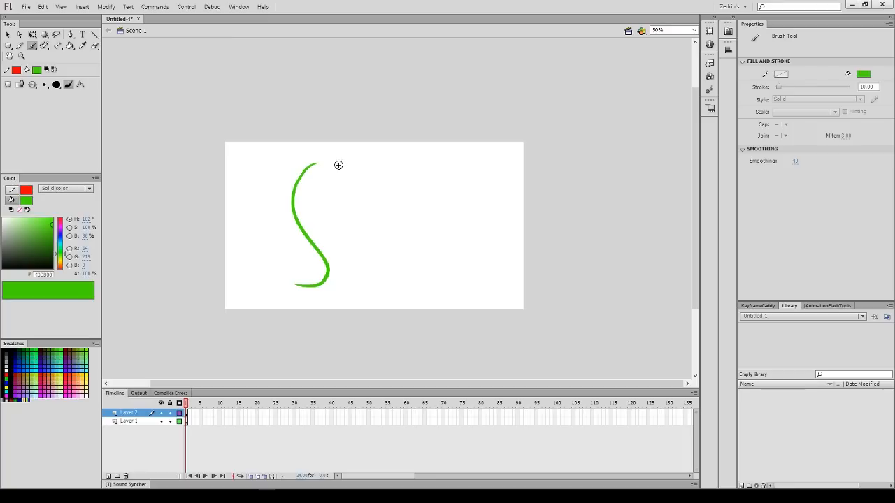
pyautogui.moveTo(322, 164)
pyautogui.mouseDown()
pyautogui.moveTo(383, 211)
pyautogui.moveTo(398, 291)
pyautogui.mouseUp()
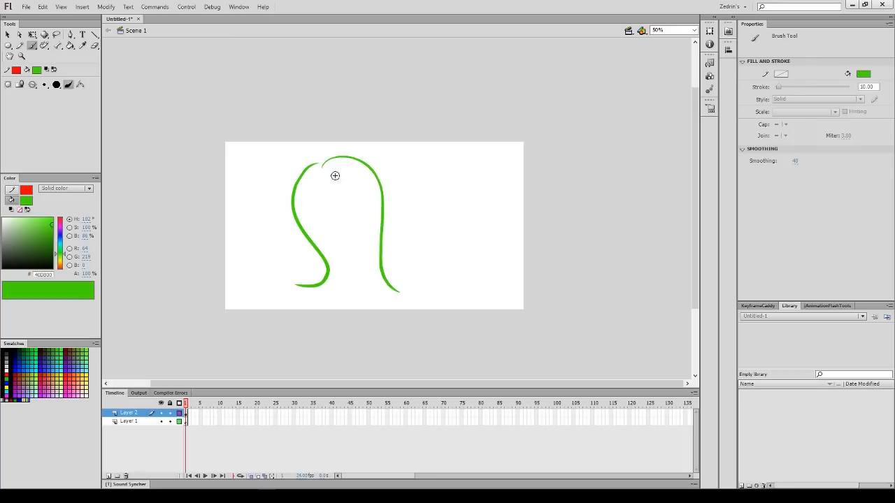
# Try to move the S-shaped green stroke toward the arched stroke
pyautogui.press('v')
pyautogui.click(329, 266)
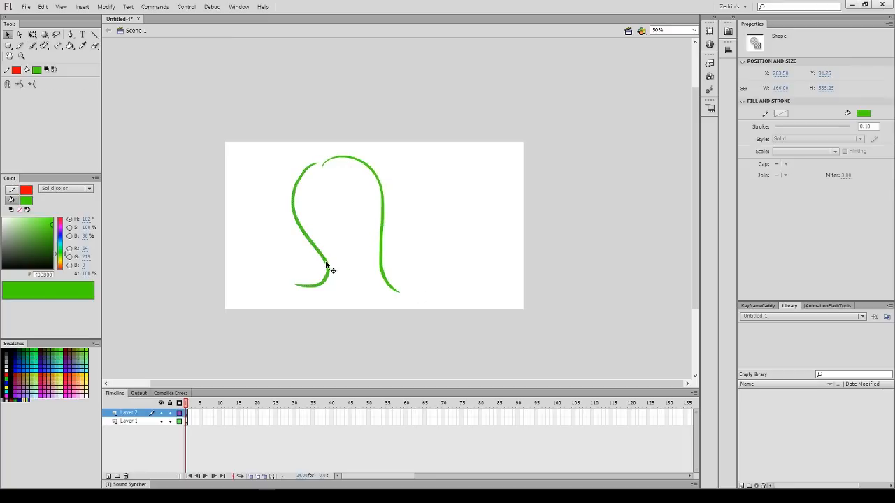
pyautogui.moveTo(314, 251); pyautogui.dragTo(335, 240)
pyautogui.hotkey('ctrl', 'z')
# Widen and shorten the arched green stroke with Free Transform to about 490 by 490 px
pyautogui.click(375, 169)
pyautogui.press('q')
pyautogui.moveTo(399, 293); pyautogui.dragTo(436, 269)
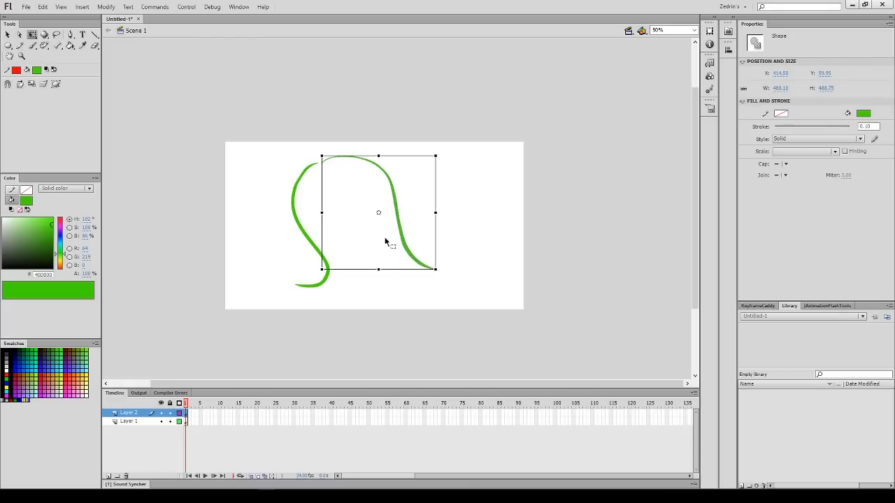
pyautogui.click(377, 168)
# Turn the S-shaped green stroke into a drawing object with the Union operation
pyautogui.click(297, 204)
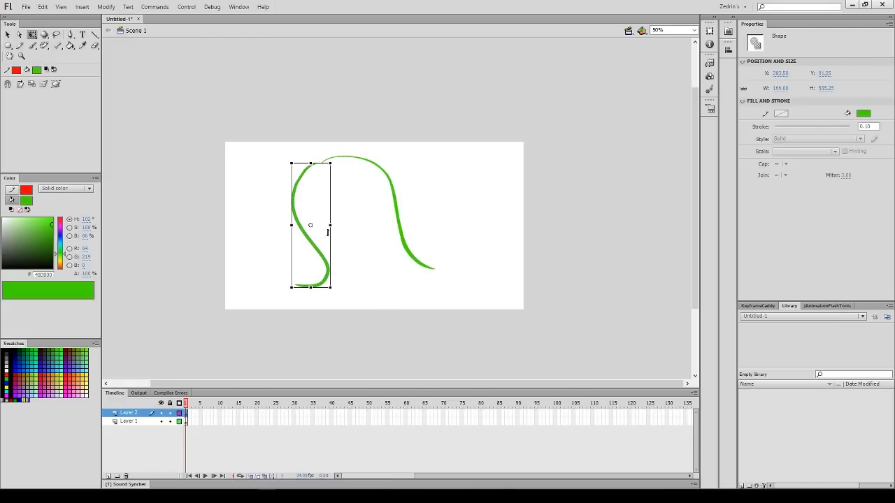
pyautogui.hotkey('ctrl', 'u')
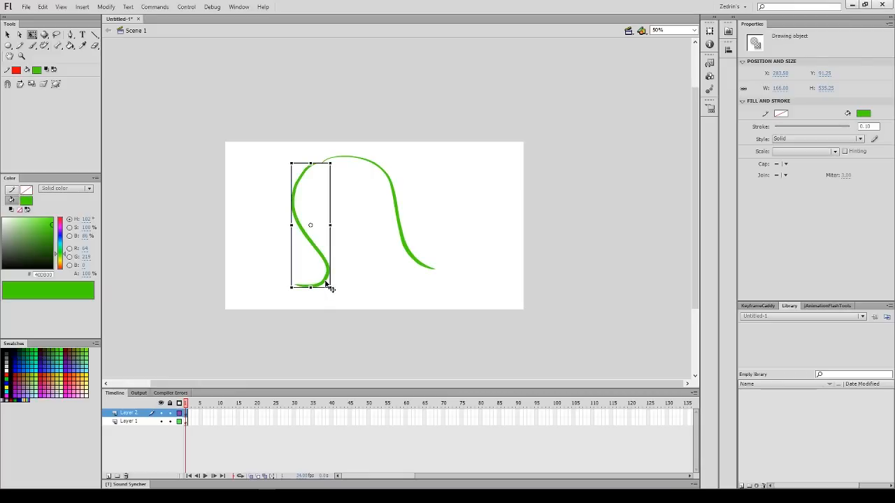
pyautogui.click(106, 6)
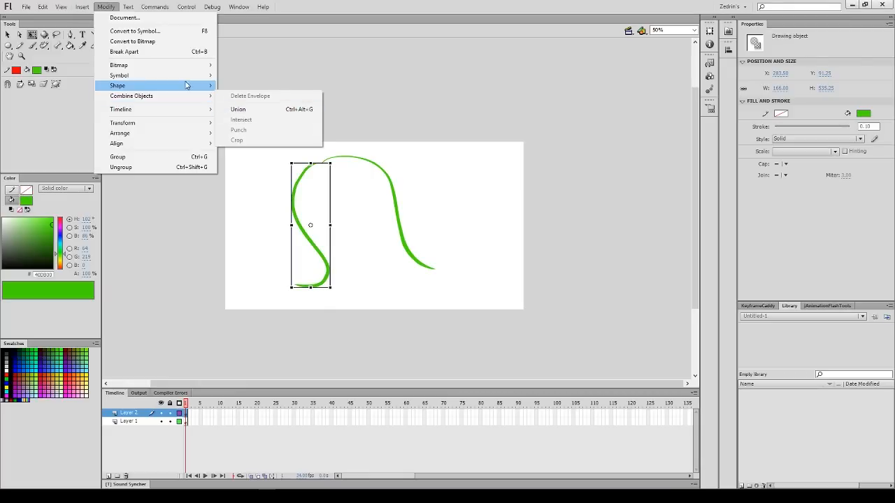
pyautogui.moveTo(191, 98)
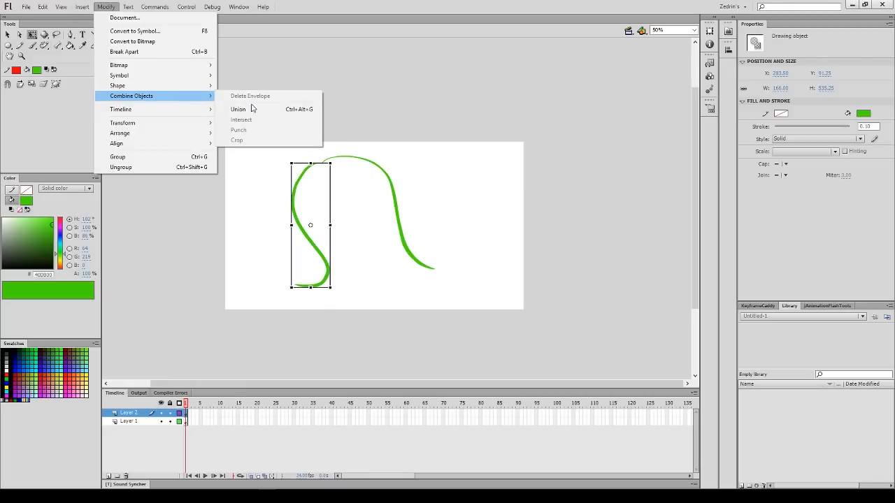
# Move the S-shaped drawing object over the start of the arched stroke and reduce its height
pyautogui.click(308, 240)
pyautogui.moveTo(323, 243); pyautogui.dragTo(359, 236)
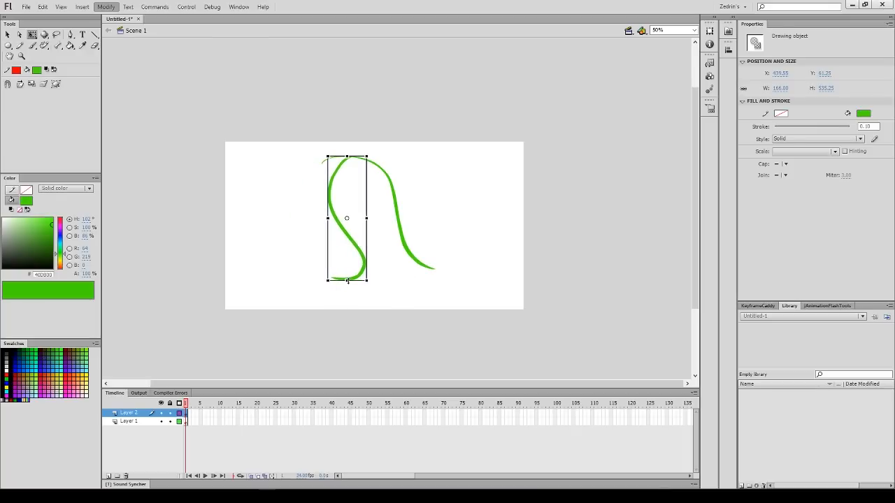
pyautogui.moveTo(347, 280); pyautogui.dragTo(346, 236)
# Paint a long wavy green stroke down the empty right part of the stage with the Brush tool
pyautogui.press('b')
pyautogui.moveTo(446, 154)
pyautogui.mouseDown()
pyautogui.moveTo(513, 202)
pyautogui.moveTo(477, 243)
pyautogui.moveTo(461, 312)
pyautogui.moveTo(435, 297)
pyautogui.mouseUp()
pyautogui.press('v')
pyautogui.click(483, 254)
pyautogui.click(479, 274)
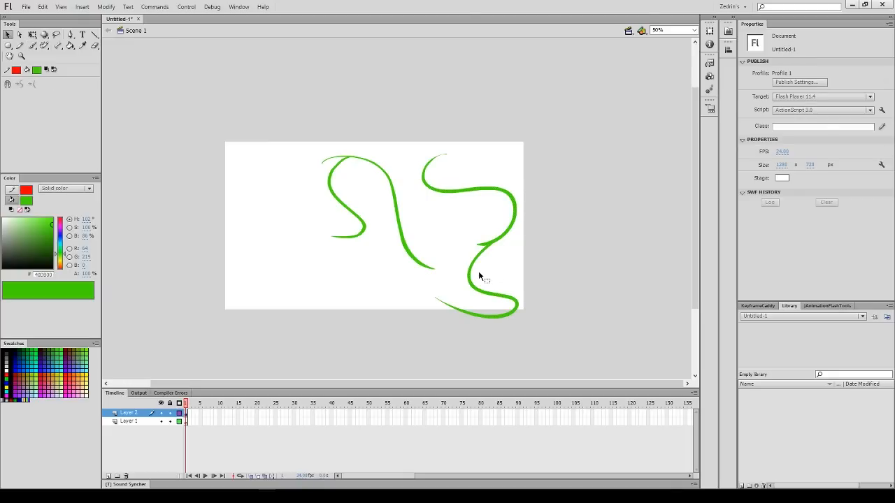
# Delete the wavy stroke and the arched stroke, keeping the S-shaped drawing object
pyautogui.click(469, 270)
pyautogui.press('Delete')
pyautogui.click(403, 228)
pyautogui.press('Delete')
# Skew the lower end of the S-shaped drawing object to the left with Free Transform
pyautogui.click(360, 236)
pyautogui.press('q')
pyautogui.moveTo(353, 238); pyautogui.dragTo(314, 242)
# Paint a new green arched stroke and move it so it joins the upper end of the S-shaped stroke
pyautogui.press('b')
pyautogui.moveTo(320, 175); pyautogui.dragTo(415, 245)
pyautogui.press('v')
pyautogui.click(380, 147)
pyautogui.moveTo(396, 154); pyautogui.dragTo(384, 159)
# Group the arched and S-shaped strokes and break them apart into one merged shape
pyautogui.keyDown('shift'); pyautogui.click(319, 217); pyautogui.keyUp('shift')
pyautogui.hotkey('ctrl', 'g')
pyautogui.click(322, 205)
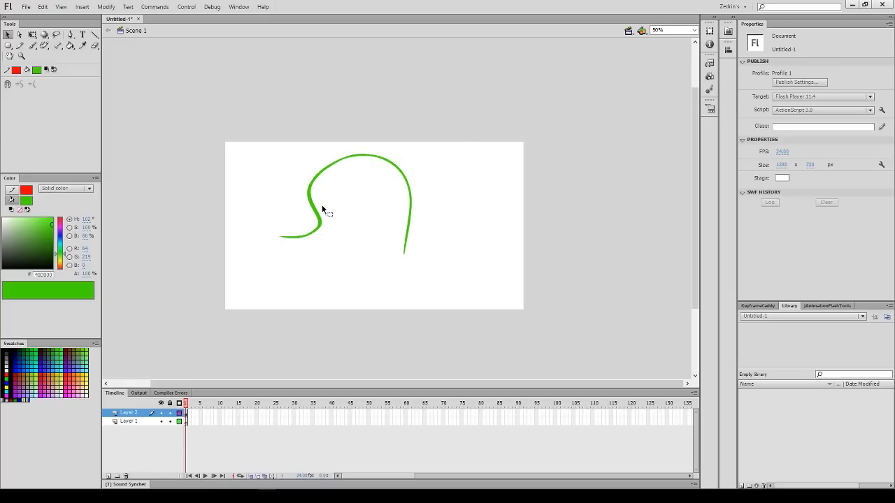
pyautogui.press('z')
pyautogui.click(339, 175)
pyautogui.press('v')
pyautogui.click(424, 172)
pyautogui.hotkey('ctrl', 'b')
pyautogui.click(418, 182)
pyautogui.press('a')
pyautogui.press('v')
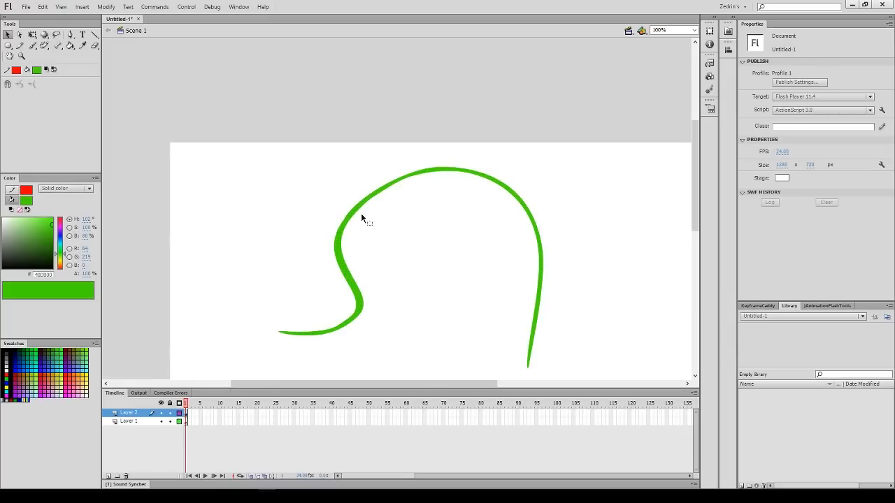
# Try bending the edges of the merged green shape around its S-curve with the Selection tool
pyautogui.moveTo(346, 272); pyautogui.dragTo(388, 254)
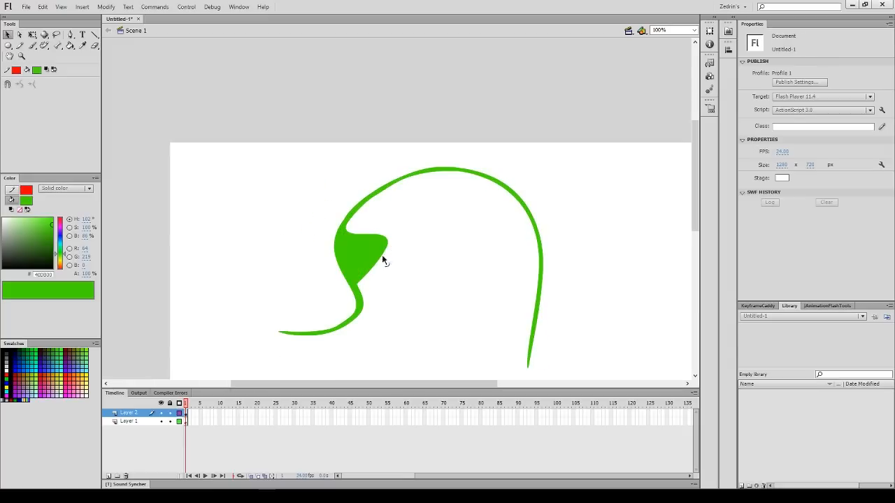
pyautogui.hotkey('ctrl', 'z')
pyautogui.moveTo(360, 281); pyautogui.dragTo(389, 269)
pyautogui.hotkey('ctrl', 'z')
pyautogui.moveTo(363, 306); pyautogui.dragTo(326, 247)
pyautogui.hotkey('ctrl', 'z')
pyautogui.hotkey('ctrl', 'z')
pyautogui.hotkey('ctrl', 'z')
# Select the entire merged green shape and try smoothing it four times in a row
pyautogui.click(418, 174)
pyautogui.moveTo(423, 206); pyautogui.dragTo(354, 163)
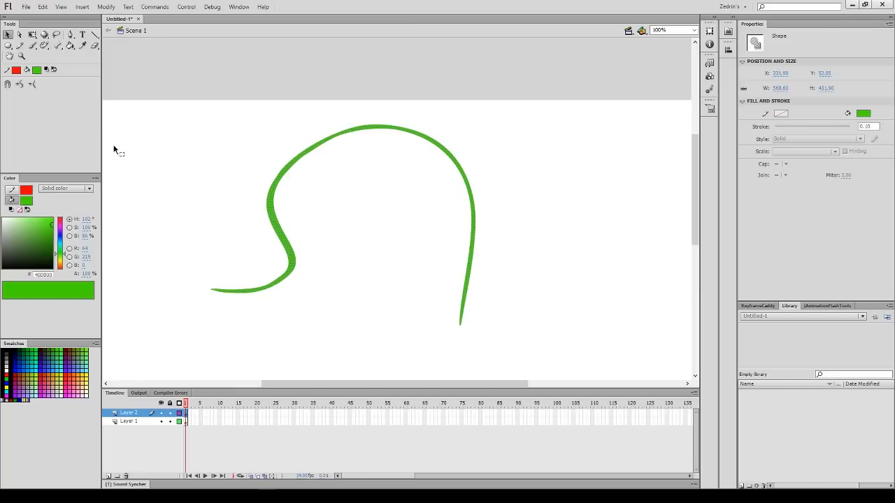
pyautogui.click(20, 85)
pyautogui.click(19, 85)
pyautogui.click(20, 86)
pyautogui.click(20, 85)
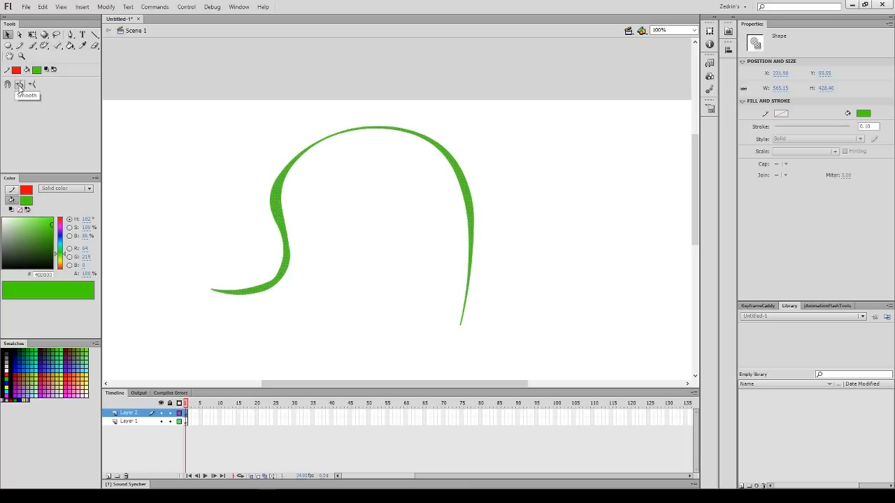
# Undo the repeated smoothing of the green shape
pyautogui.hotkey('ctrl', 'z')
pyautogui.hotkey('ctrl', 'z')
pyautogui.hotkey('ctrl', 'z')
pyautogui.hotkey('ctrl', 'z')
pyautogui.hotkey('ctrl', 'z')
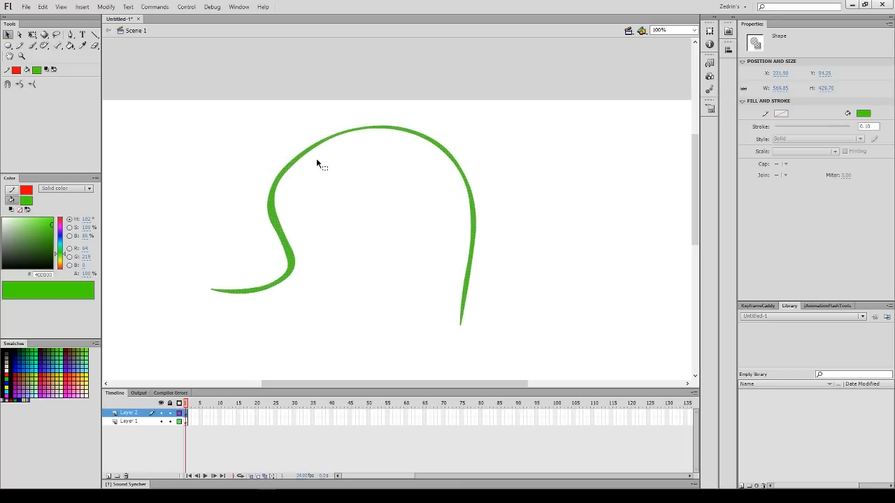
# Smooth the selected green shape three times while magnified on its curve
pyautogui.hotkey('ctrl', 'space')
pyautogui.keyDown('ctrl'); pyautogui.click(307, 180); pyautogui.keyUp('ctrl')
pyautogui.keyDown('ctrl'); pyautogui.click(308, 181); pyautogui.keyUp('ctrl')
pyautogui.press('space')
pyautogui.moveTo(422, 186); pyautogui.dragTo(231, 82)
pyautogui.click(20, 86)
pyautogui.click(19, 86)
pyautogui.click(20, 86)
# Try smoothing the green shape at 50% zoom to compare the strength of the effect
pyautogui.press('z')
pyautogui.press('space')
pyautogui.moveTo(282, 315); pyautogui.dragTo(295, 100)
pyautogui.moveTo(302, 261)
pyautogui.mouseDown()
pyautogui.moveTo(334, 123)
pyautogui.moveTo(432, 117)
pyautogui.mouseUp()
pyautogui.keyDown('alt'); pyautogui.click(412, 134); pyautogui.keyUp('alt')
pyautogui.keyDown('alt'); pyautogui.click(413, 140); pyautogui.keyUp('alt')
pyautogui.keyDown('alt'); pyautogui.click(416, 150); pyautogui.keyUp('alt')
pyautogui.press('v')
pyautogui.click(19, 84)
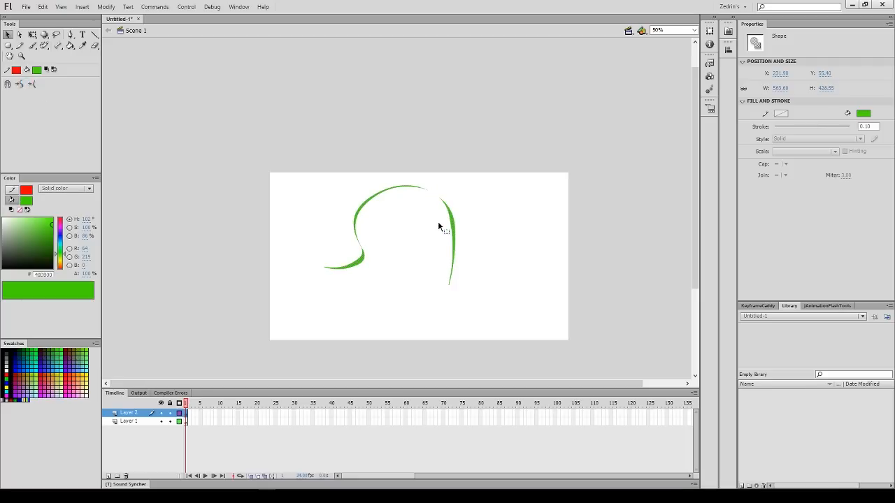
# Undo the smoothing applied to the green shape at 50% zoom
pyautogui.press('space')
pyautogui.moveTo(379, 220); pyautogui.dragTo(335, 208)
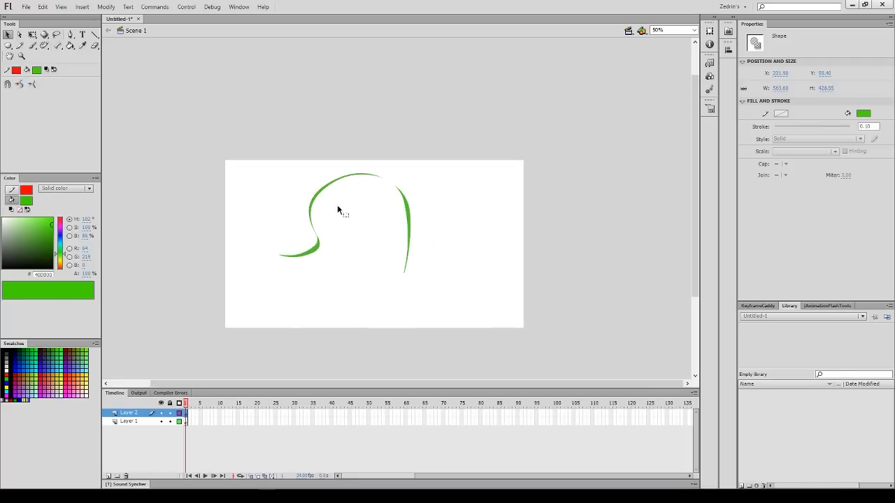
pyautogui.click(386, 203)
pyautogui.click(408, 207)
pyautogui.hotkey('ctrl', 'z')
pyautogui.hotkey('ctrl', 'z')
pyautogui.hotkey('ctrl', 'z')
# Smooth the green shape slightly while working at 800% zoom on the S-curve
pyautogui.press('z')
pyautogui.click(341, 196)
pyautogui.click(350, 225)
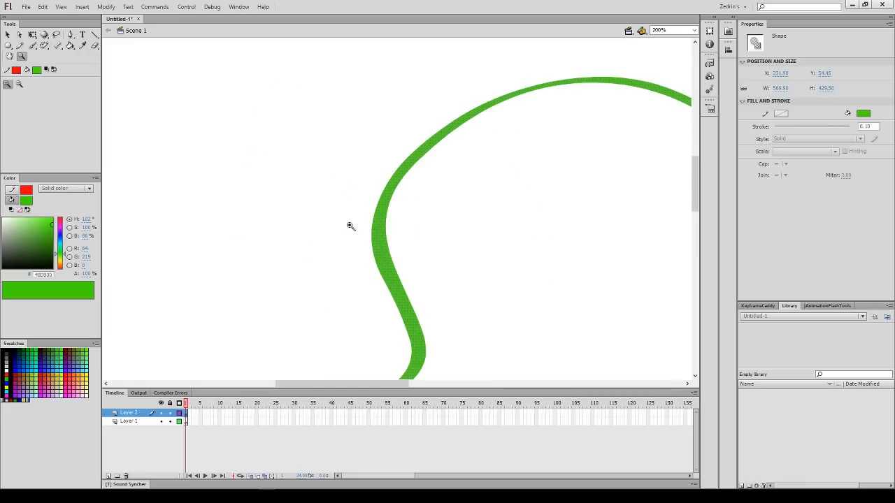
pyautogui.click(426, 222)
pyautogui.click(419, 233)
pyautogui.press('v')
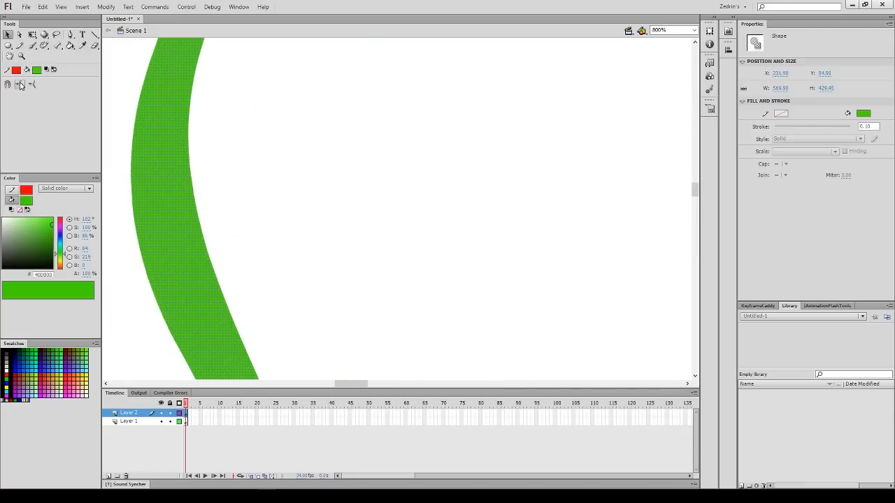
pyautogui.press('z')
pyautogui.press('alt')
pyautogui.moveTo(246, 176); pyautogui.dragTo(341, 245)
pyautogui.keyDown('alt'); pyautogui.click(308, 191); pyautogui.keyUp('alt')
pyautogui.keyDown('alt'); pyautogui.click(309, 193); pyautogui.keyUp('alt')
pyautogui.keyDown('alt'); pyautogui.click(315, 198); pyautogui.keyUp('alt')
pyautogui.moveTo(442, 200); pyautogui.dragTo(281, 183)
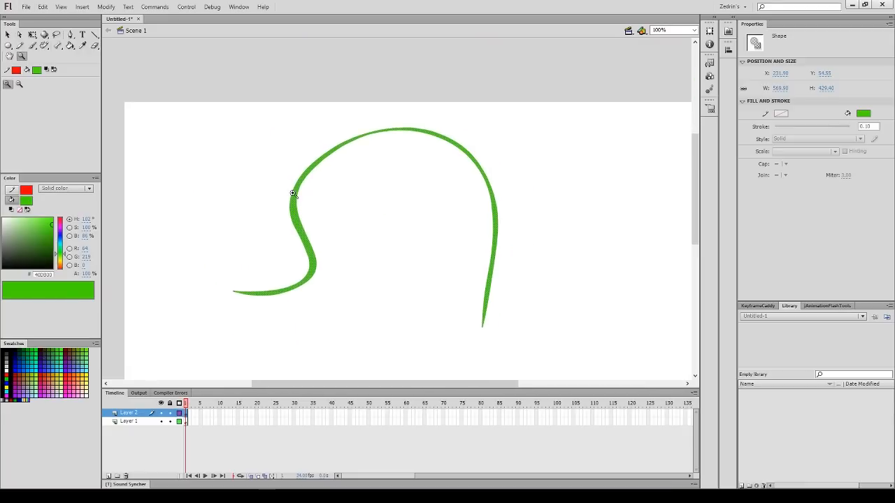
# Optimize the curves of the green shape, and check its anchor points with the Subselection tool before and after
pyautogui.press('a')
pyautogui.click(313, 281)
pyautogui.press('v')
pyautogui.click(313, 269)
pyautogui.click(107, 7)
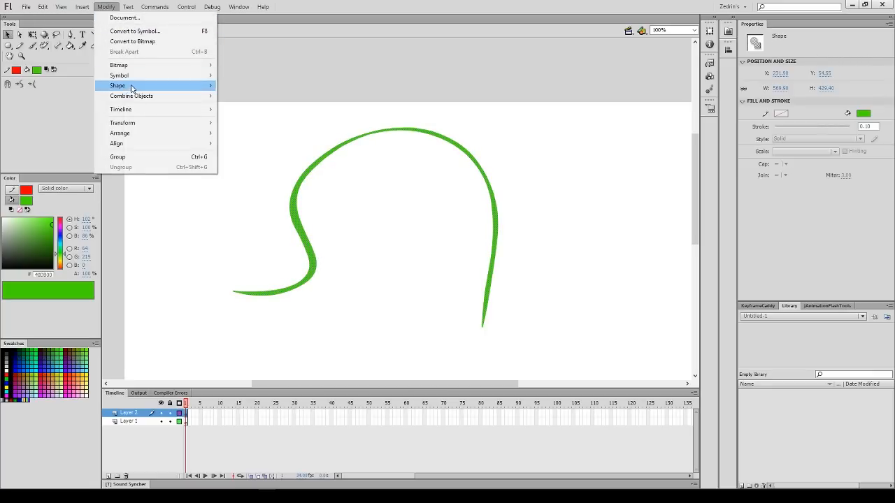
pyautogui.moveTo(136, 86)
pyautogui.click(289, 127)
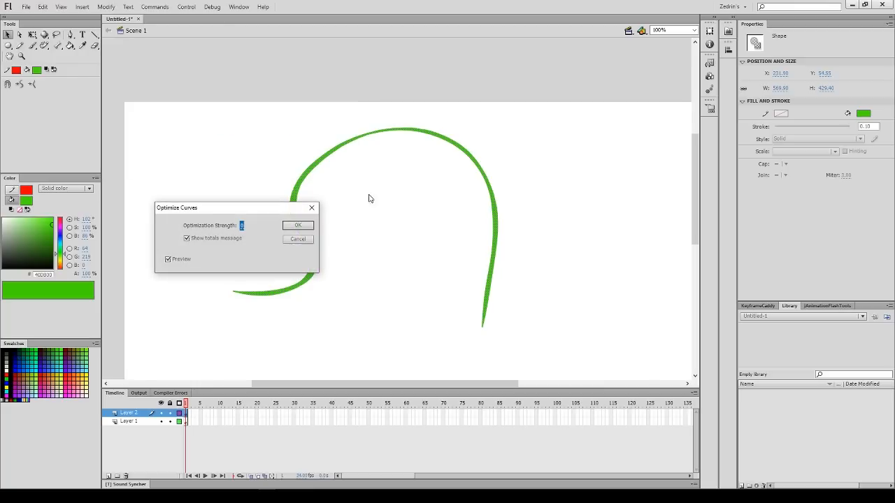
pyautogui.click(242, 226)
pyautogui.click(297, 226)
pyautogui.click(488, 269)
pyautogui.press('a')
pyautogui.click(310, 252)
pyautogui.press('v')
pyautogui.click(322, 287)
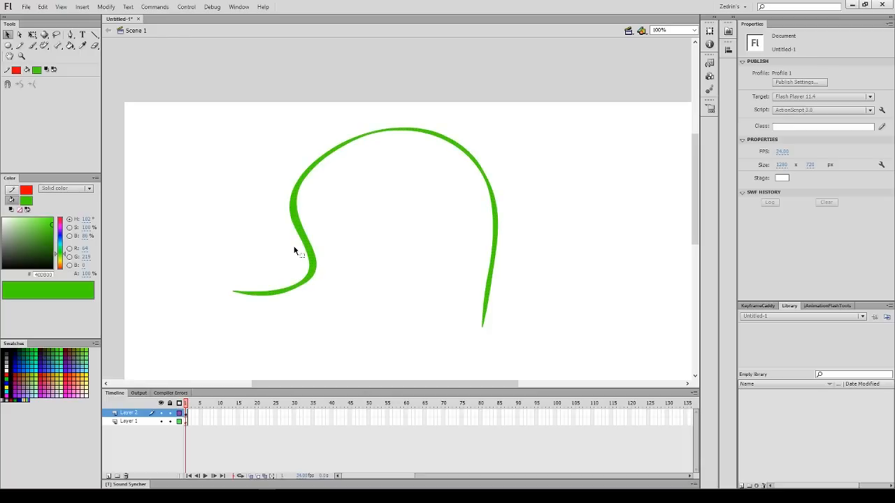
# Paint a small inverted V beside the S-curve and optimize its curves with a strength of 6
pyautogui.press('b')
pyautogui.moveTo(335, 304)
pyautogui.mouseDown()
pyautogui.moveTo(357, 249)
pyautogui.moveTo(369, 304)
pyautogui.mouseUp()
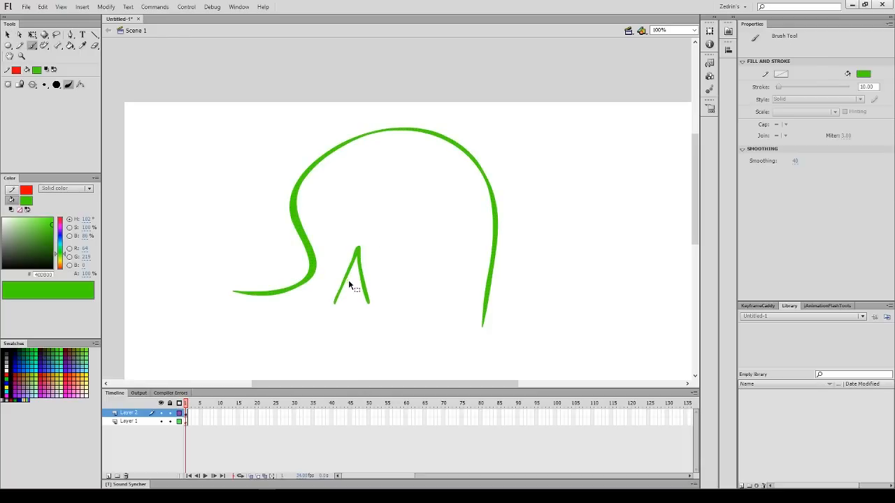
pyautogui.click(107, 7)
pyautogui.click(255, 108)
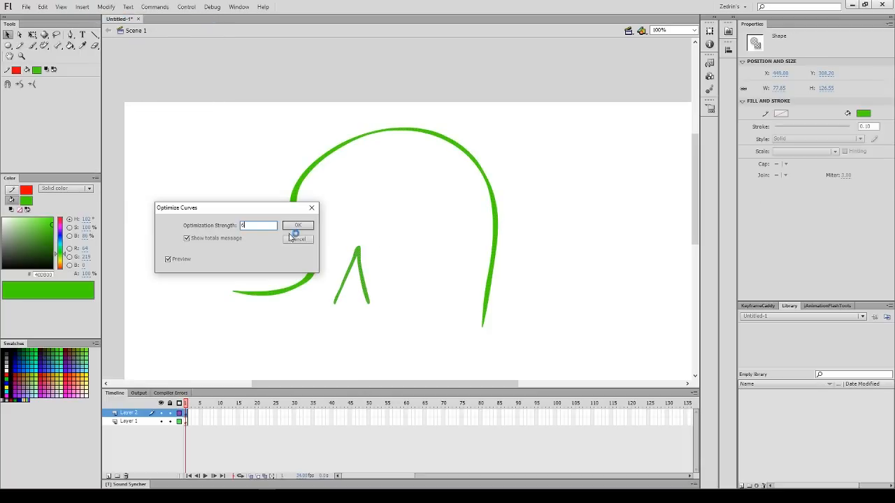
pyautogui.click(294, 227)
pyautogui.press('Return')
# Check the inverted V's anchor points and delete the stroke
pyautogui.click(316, 311)
pyautogui.press('a')
pyautogui.click(364, 278)
pyautogui.press('v')
pyautogui.click(364, 278)
pyautogui.press('Delete')
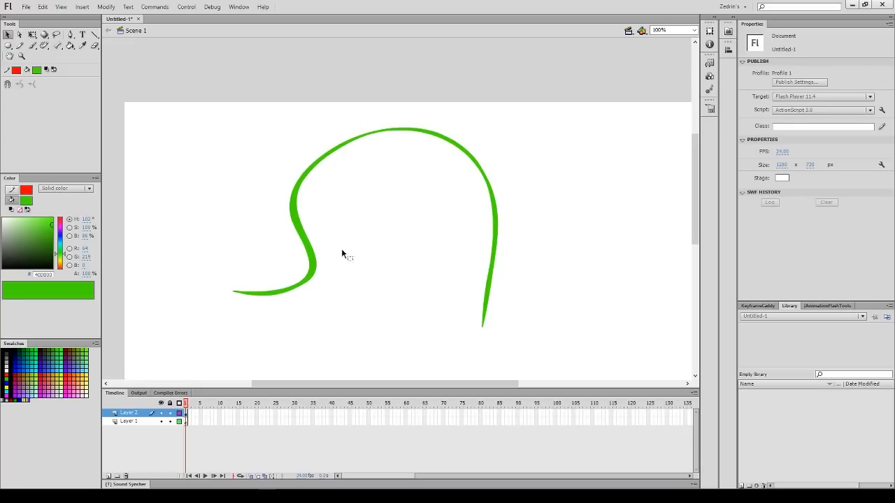
# Paint a short spur on the inner bend of the S-curve with the Brush and fill its gap with green
pyautogui.press('b')
pyautogui.moveTo(397, 223)
pyautogui.mouseDown()
pyautogui.moveTo(315, 283)
pyautogui.moveTo(495, 288)
pyautogui.mouseUp()
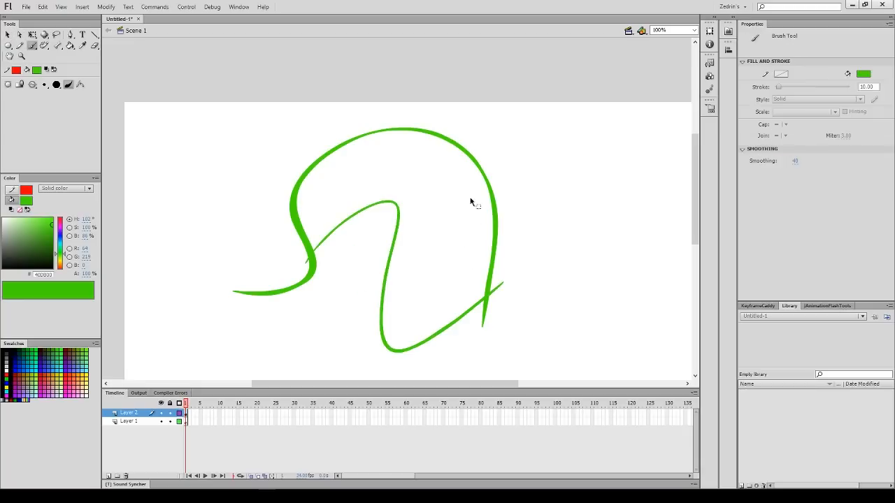
pyautogui.hotkey('ctrl', '=')
pyautogui.moveTo(325, 187)
pyautogui.mouseDown()
pyautogui.moveTo(316, 216)
pyautogui.moveTo(338, 210)
pyautogui.mouseUp()
pyautogui.press('k')
pyautogui.press('v')
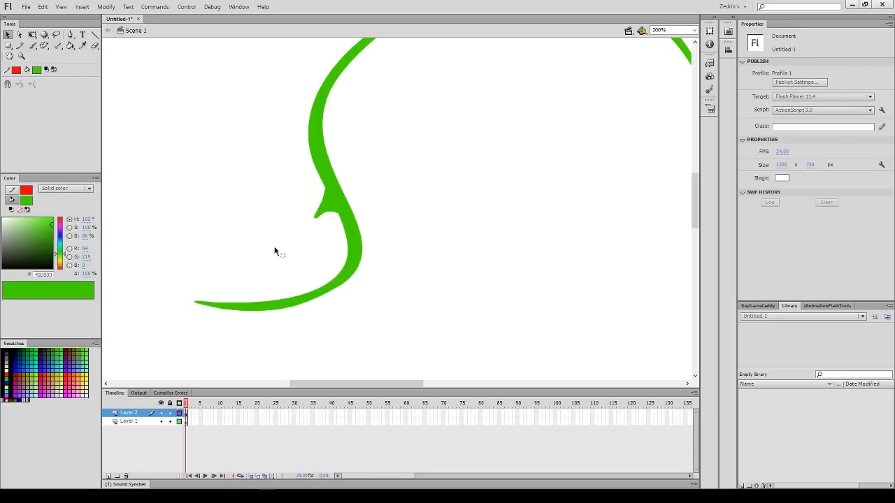
# Select the section of the S-curve around the spur, smooth it three times and optimize its curves
pyautogui.moveTo(274, 252); pyautogui.dragTo(377, 153)
pyautogui.press('l')
pyautogui.moveTo(299, 176)
pyautogui.mouseDown()
pyautogui.moveTo(394, 218)
pyautogui.moveTo(272, 199)
pyautogui.mouseUp()
pyautogui.press('v')
pyautogui.click(19, 88)
pyautogui.click(20, 88)
pyautogui.click(20, 88)
pyautogui.hotkey('ctrl', 'alt', 'shift', 'c')
pyautogui.press('Return')
pyautogui.press('Return')
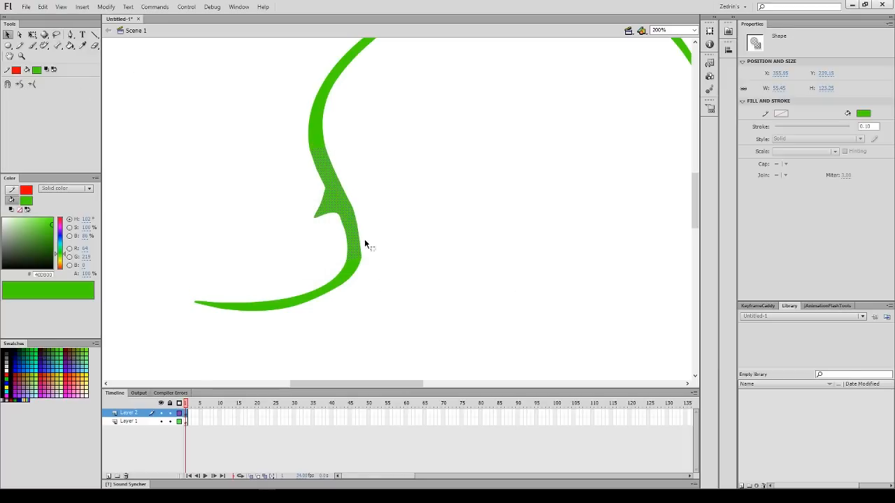
# Delete the spur's anchor points with the Subselection tool to flatten it back into the S-curve
pyautogui.click(380, 259)
pyautogui.hotkey('ctrl', '1')
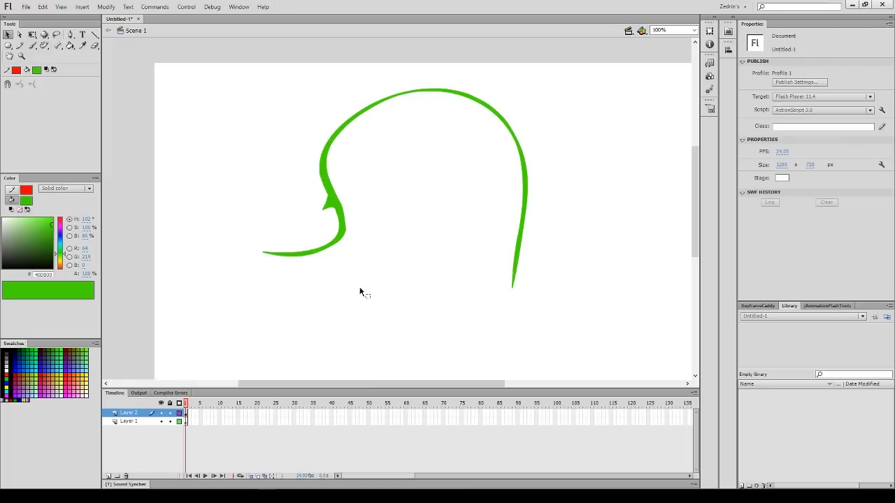
pyautogui.click(338, 201)
pyautogui.press('z')
pyautogui.click(343, 194)
pyautogui.click(365, 196)
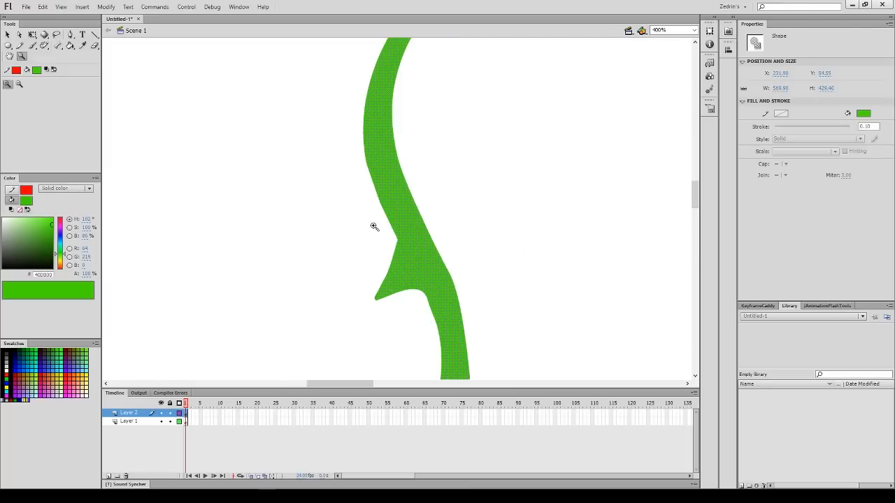
pyautogui.press('v')
pyautogui.click(381, 260)
pyautogui.press('a')
pyautogui.click(379, 301)
pyautogui.moveTo(347, 267); pyautogui.dragTo(394, 324)
pyautogui.press('Delete')
pyautogui.press('Delete')
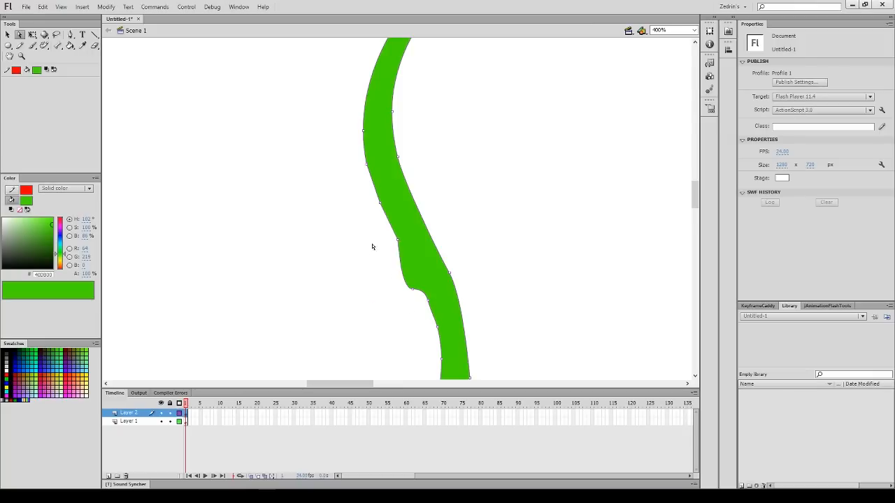
pyautogui.moveTo(373, 244); pyautogui.dragTo(420, 305)
pyautogui.press('Delete')
pyautogui.hotkey('ctrl', '-')
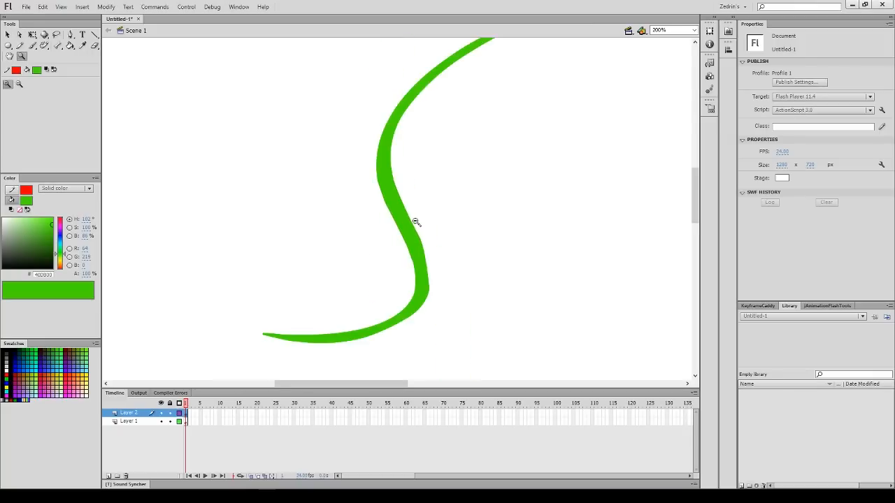
pyautogui.hotkey('ctrl', '-')
# Clear the green shape and paint a rough closed circle in blue (R 0, G 176, B 219)
pyautogui.press('v')
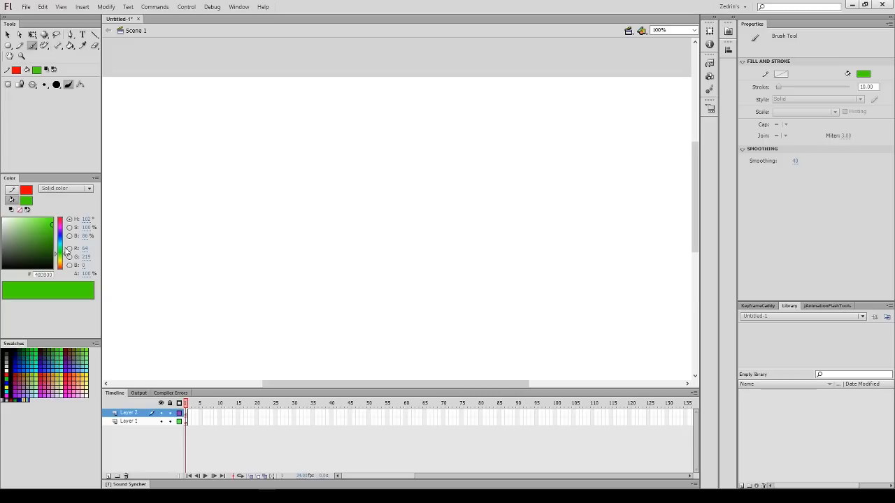
pyautogui.moveTo(65, 254); pyautogui.dragTo(61, 241)
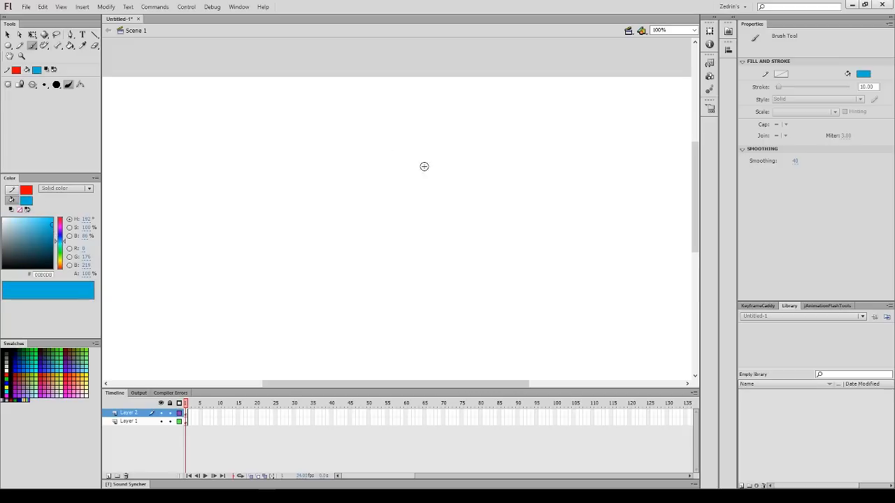
pyautogui.moveTo(471, 160)
pyautogui.mouseDown()
pyautogui.moveTo(399, 291)
pyautogui.moveTo(387, 148)
pyautogui.mouseUp()
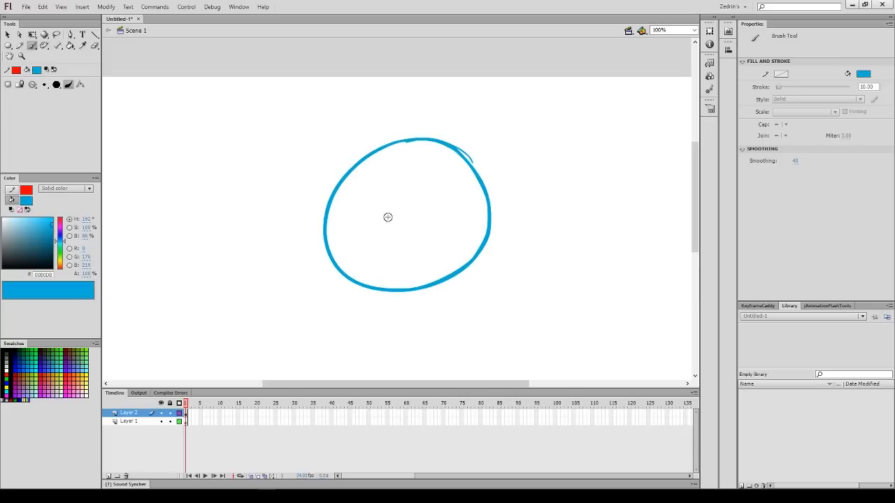
# Swap the stroke and fill colors and fill the inside of the blue circle with red
pyautogui.press('k')
pyautogui.press('x')
pyautogui.click(392, 254)
pyautogui.press('v')
pyautogui.click(391, 223)
pyautogui.click(345, 316)
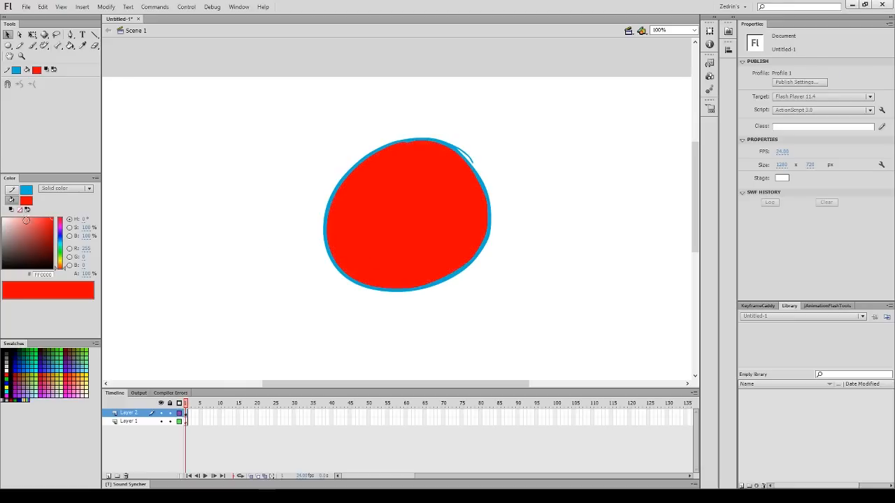
# Lighten the fill color to pink FFA1A1 and refill the inside of the blue circle
pyautogui.click(21, 219)
pyautogui.press('k')
pyautogui.click(393, 215)
pyautogui.press('v')
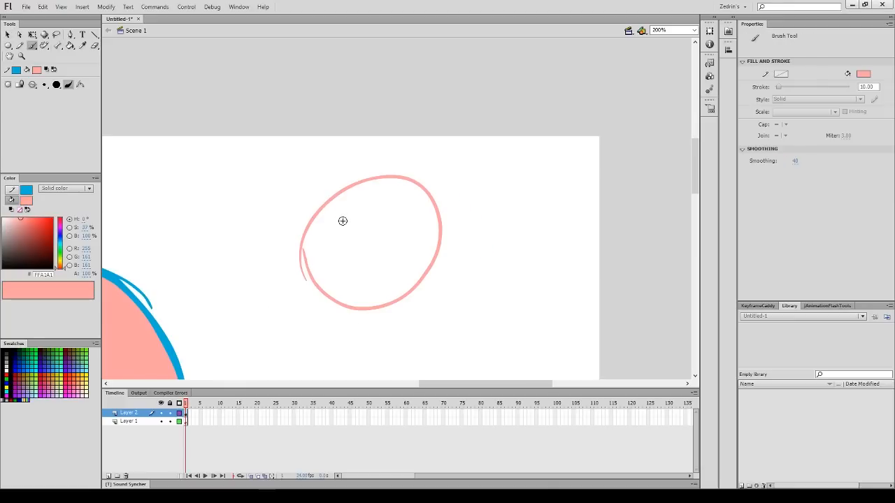
# Swap the stroke and fill colors to fill the new pink circle with blue using the Paint Bucket
pyautogui.press('k')
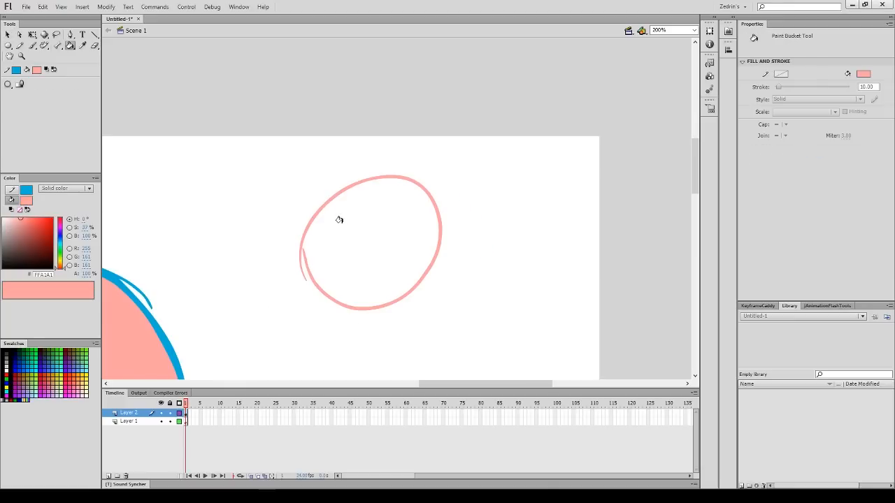
pyautogui.press('x')
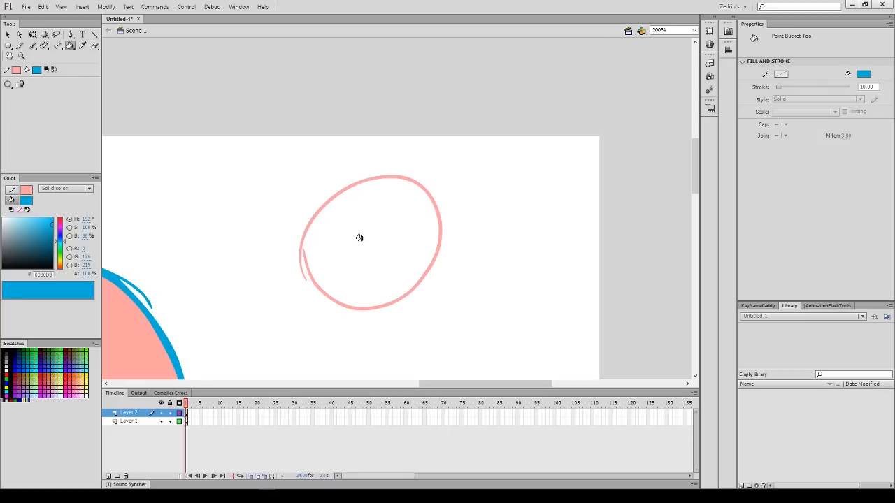
# Examine the outline nodes at the gap in the upper-right pink circle with the Subselection tool
pyautogui.press('z')
pyautogui.click(314, 254)
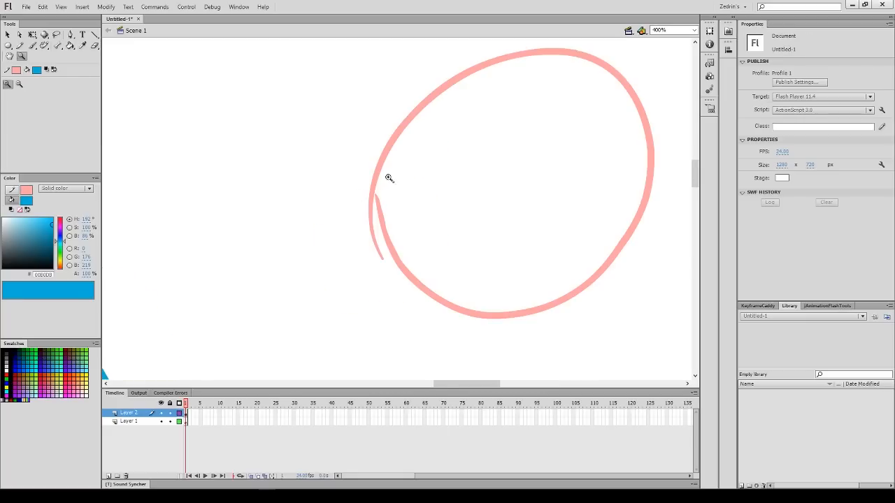
pyautogui.click(383, 190)
pyautogui.click(386, 209)
pyautogui.press('a')
pyautogui.click(408, 229)
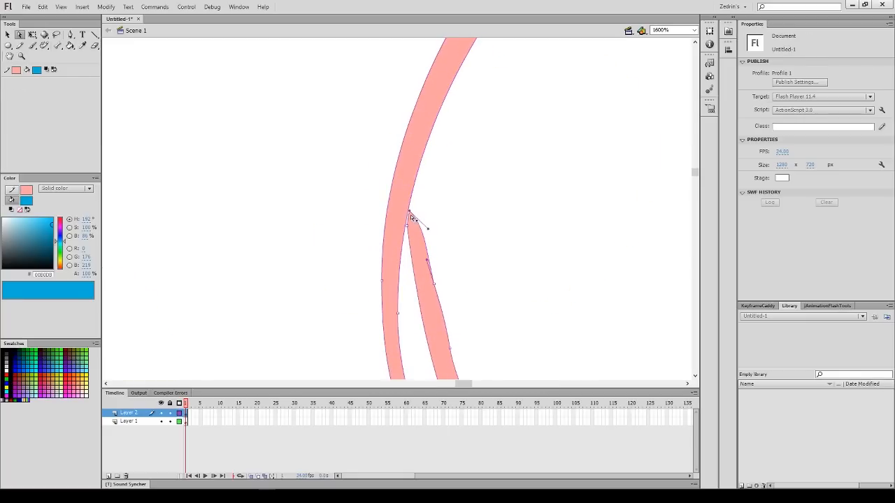
pyautogui.press('z')
pyautogui.click(413, 219)
pyautogui.press('a')
pyautogui.click(388, 220)
pyautogui.moveTo(389, 205); pyautogui.dragTo(389, 203)
pyautogui.click(421, 228)
pyautogui.click(388, 218)
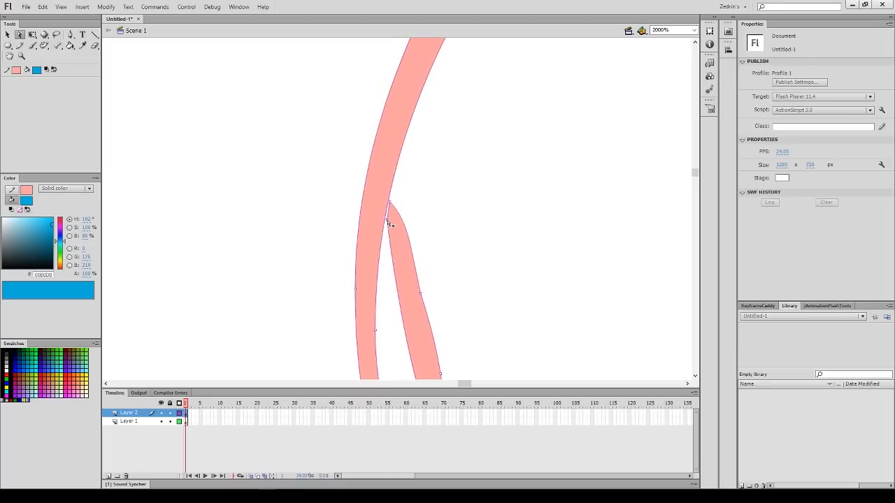
pyautogui.click(416, 208)
pyautogui.press('z')
pyautogui.keyDown('alt'); pyautogui.click(421, 193); pyautogui.keyUp('alt')
pyautogui.keyDown('alt'); pyautogui.click(425, 194); pyautogui.keyUp('alt')
pyautogui.keyDown('alt'); pyautogui.click(429, 195); pyautogui.keyUp('alt')
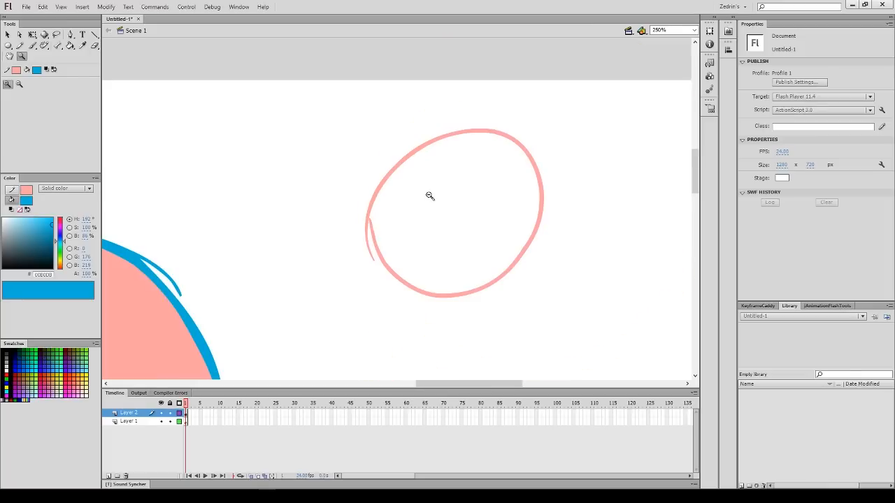
pyautogui.keyDown('alt'); pyautogui.click(344, 222); pyautogui.keyUp('alt')
pyautogui.keyDown('alt'); pyautogui.click(386, 203); pyautogui.keyUp('alt')
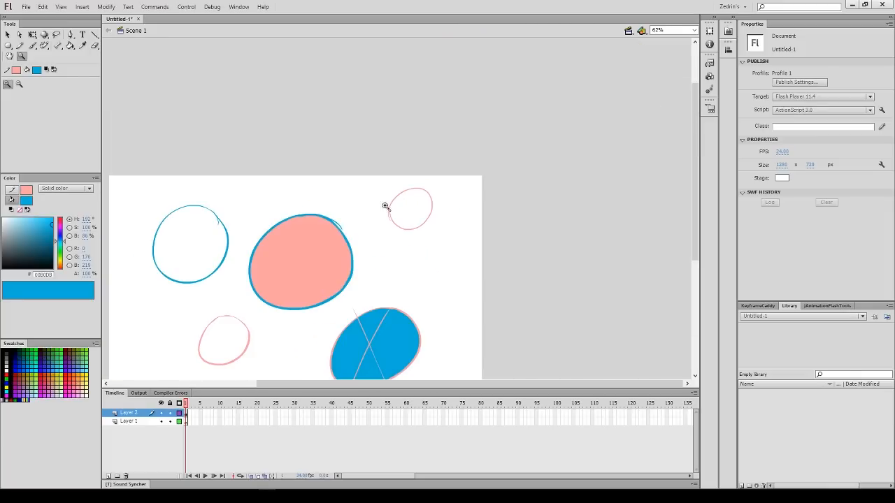
pyautogui.press('k')
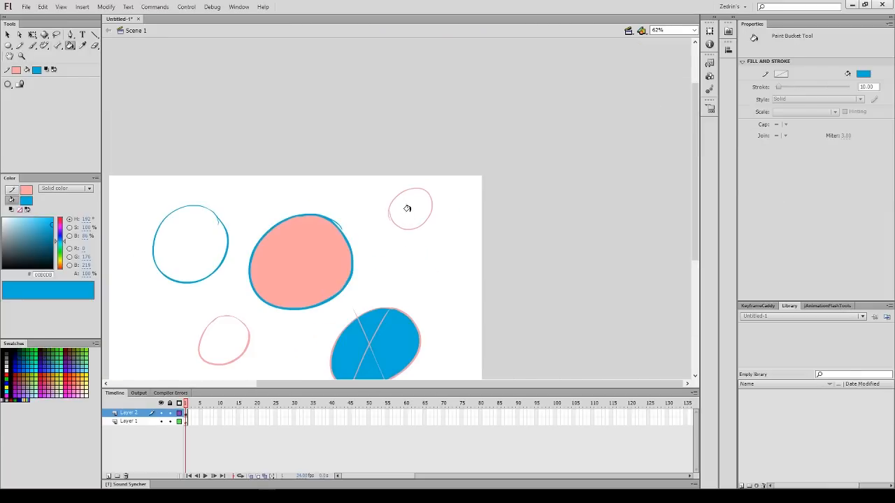
pyautogui.press('z')
pyautogui.moveTo(371, 181); pyautogui.dragTo(415, 244)
pyautogui.moveTo(406, 168); pyautogui.dragTo(340, 194)
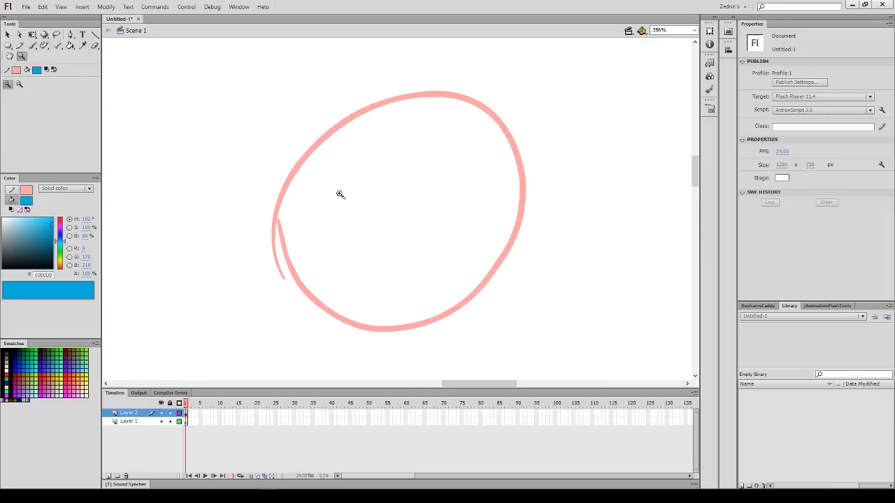
pyautogui.press('b')
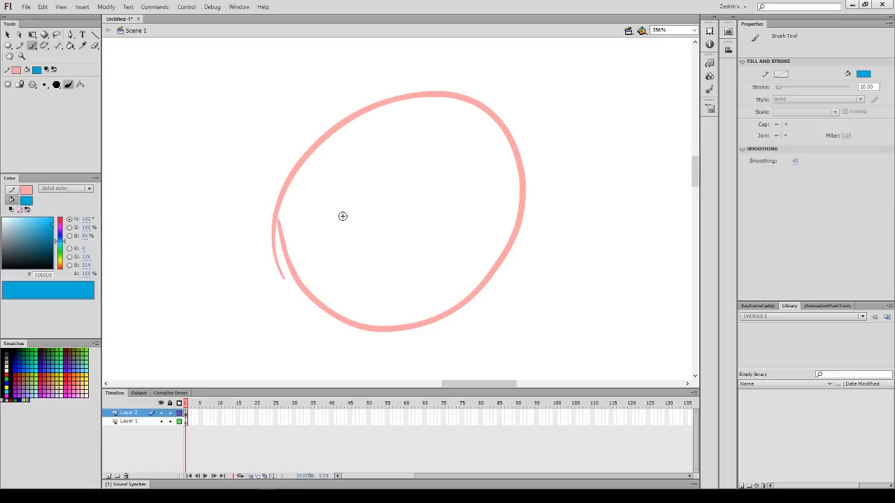
pyautogui.click(32, 84)
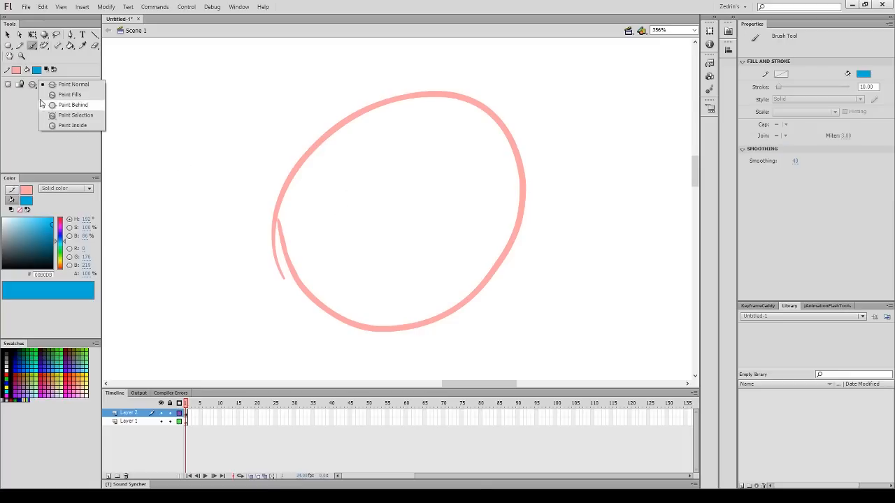
pyautogui.click(22, 114)
# Try filling the pink circle with blue using the Paint Bucket set to Close Medium Gaps
pyautogui.press('k')
pyautogui.click(8, 85)
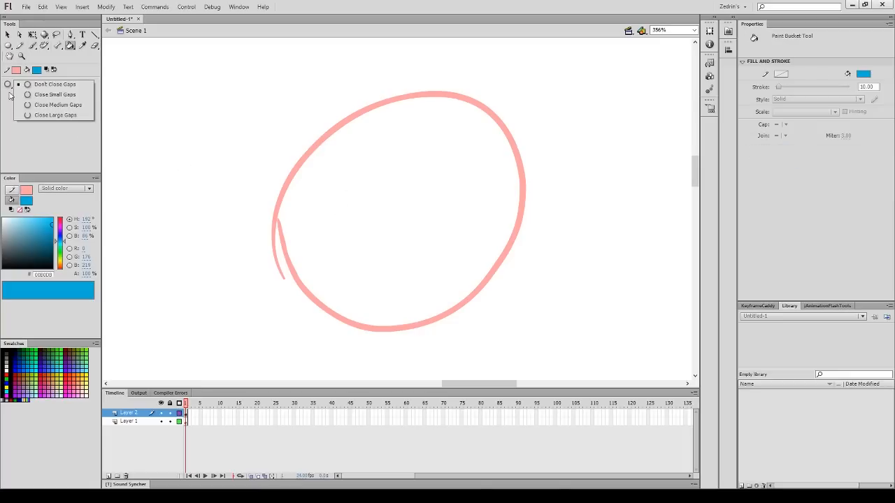
pyautogui.click(28, 104)
pyautogui.click(310, 229)
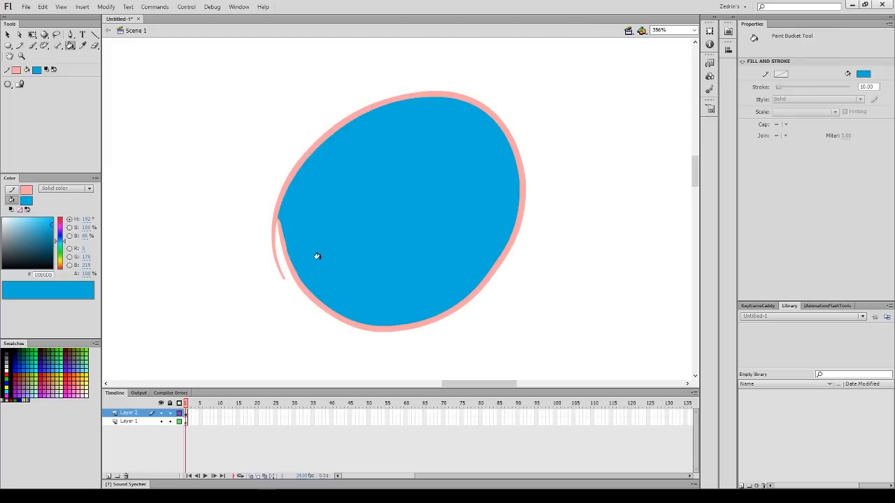
pyautogui.hotkey('ctrl', 'z')
# Try filling the pink circle with blue using the Paint Bucket set to Close Large Gaps
pyautogui.click(8, 85)
pyautogui.click(21, 116)
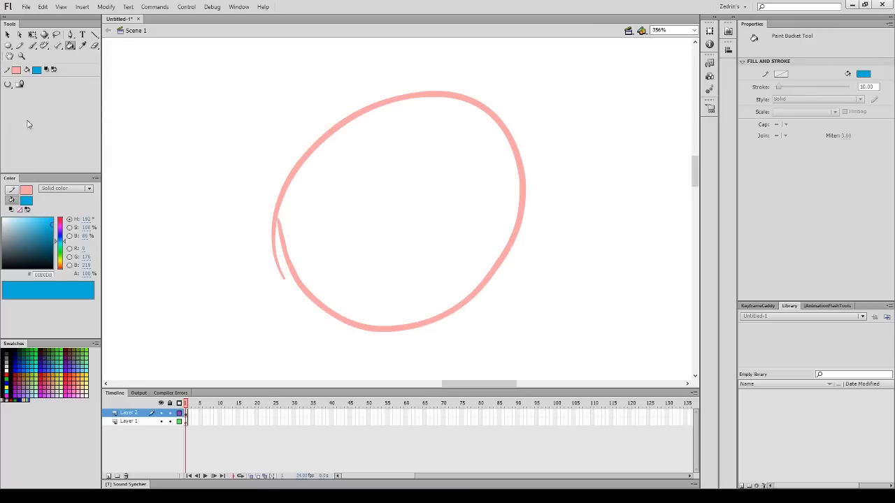
pyautogui.click(348, 219)
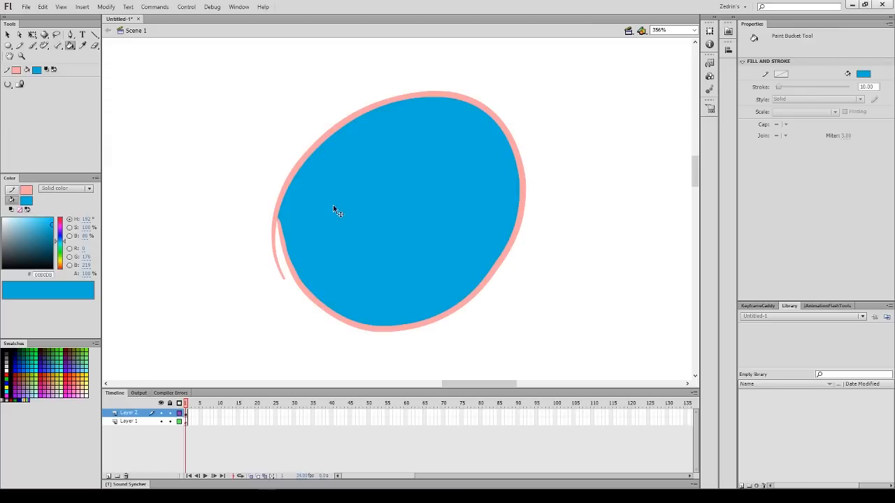
pyautogui.hotkey('ctrl', 'z')
# Brush a blue line across the inside of the outline's gap and fill the circle with blue
pyautogui.press('b')
pyautogui.moveTo(287, 181); pyautogui.dragTo(286, 252)
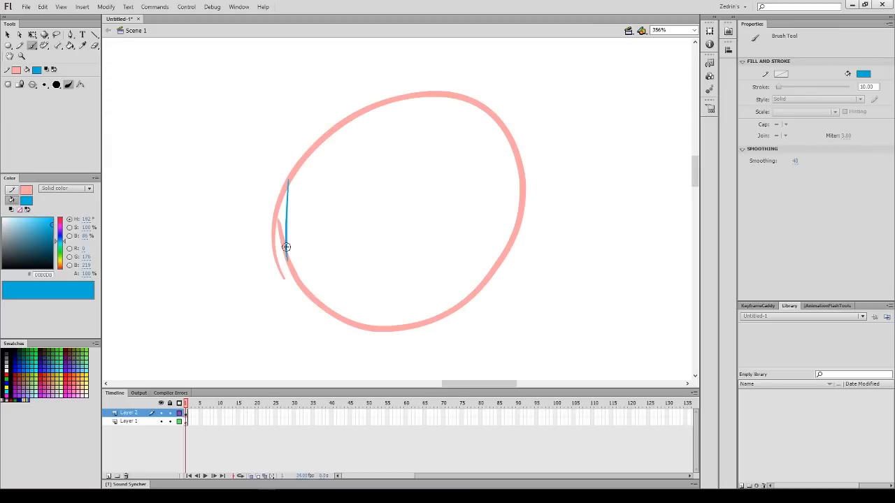
pyautogui.press('k')
pyautogui.click(306, 218)
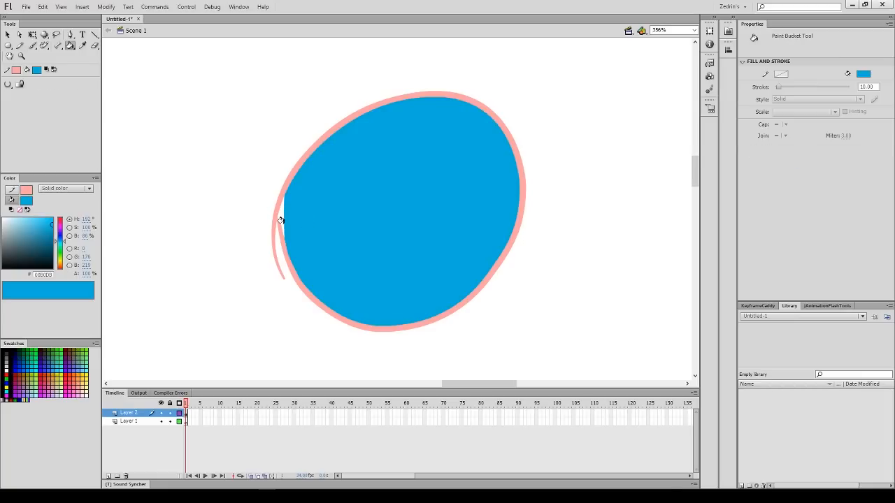
# Set the Paint Bucket to Close Small Gaps and delete the blue fill inside the pink circle
pyautogui.click(9, 85)
pyautogui.click(30, 95)
pyautogui.click(9, 85)
pyautogui.click(16, 93)
pyautogui.press('v')
pyautogui.click(333, 228)
pyautogui.press('Delete')
# Brush a blue dividing line from the circle's lower edge to its upper edge and fill the right part with blue
pyautogui.press('b')
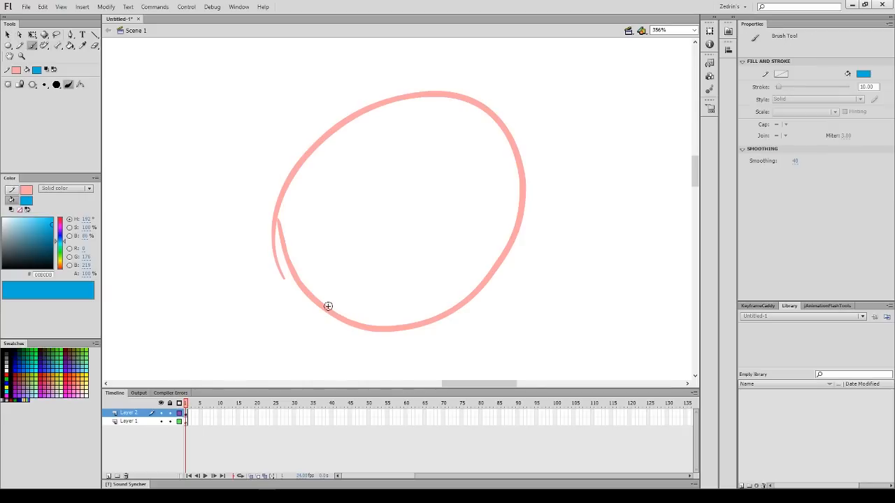
pyautogui.moveTo(344, 318); pyautogui.dragTo(415, 100)
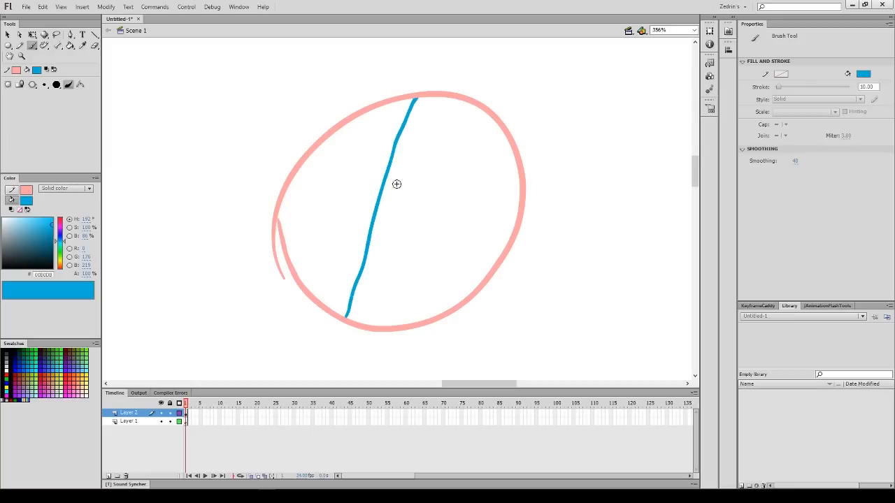
pyautogui.press('k')
pyautogui.click(377, 201)
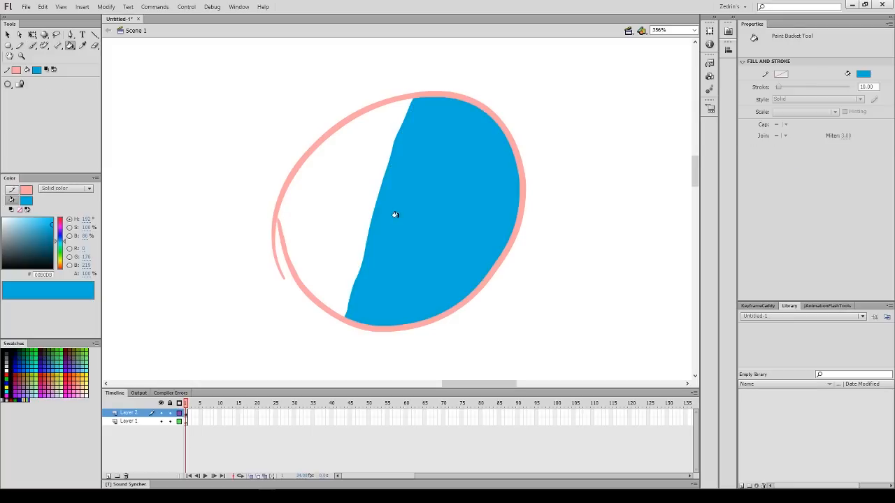
# Brush a blue line from the circle's left edge to the filled area and fill the upper-left section with blue
pyautogui.press('b')
pyautogui.moveTo(285, 190); pyautogui.dragTo(417, 216)
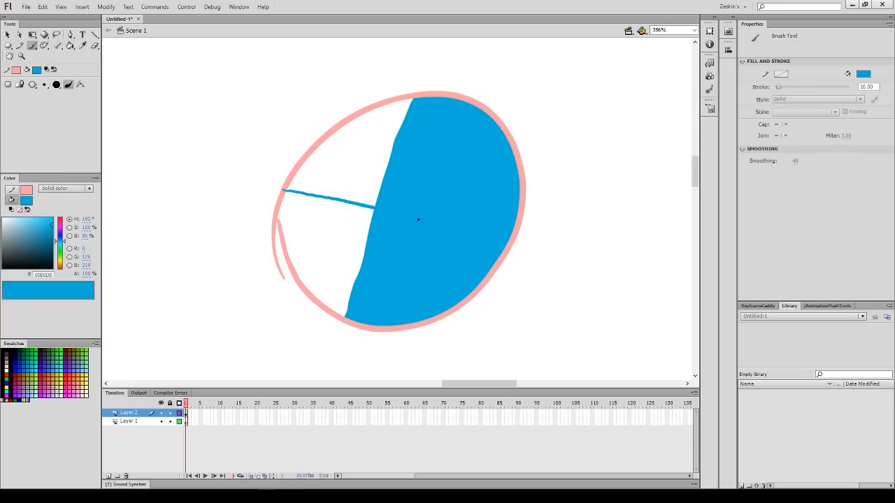
pyautogui.press('k')
pyautogui.click(331, 191)
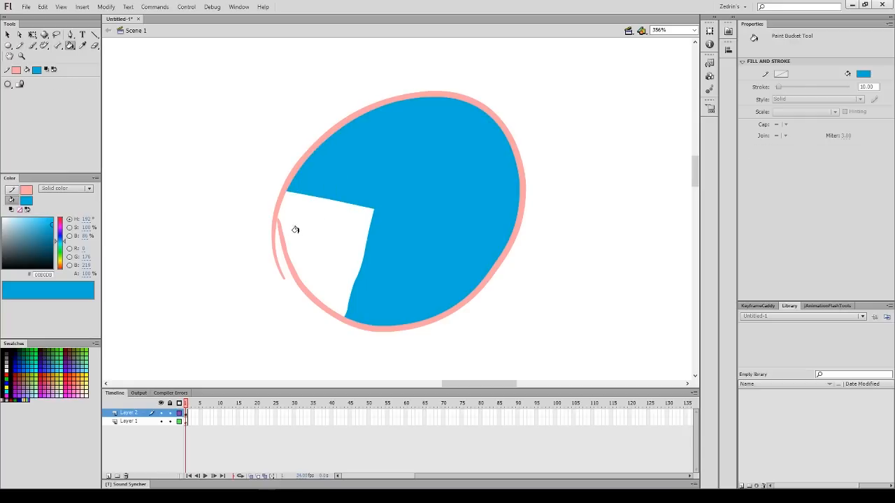
# Dab blue over the gap in the outline with the brush and fill the remaining white section
pyautogui.press('b')
pyautogui.moveTo(277, 214); pyautogui.dragTo(279, 221)
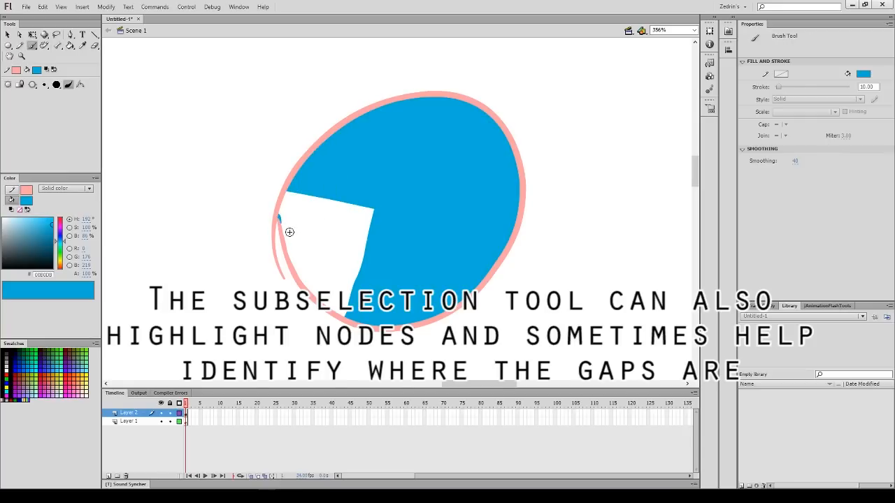
pyautogui.press('k')
pyautogui.click(309, 258)
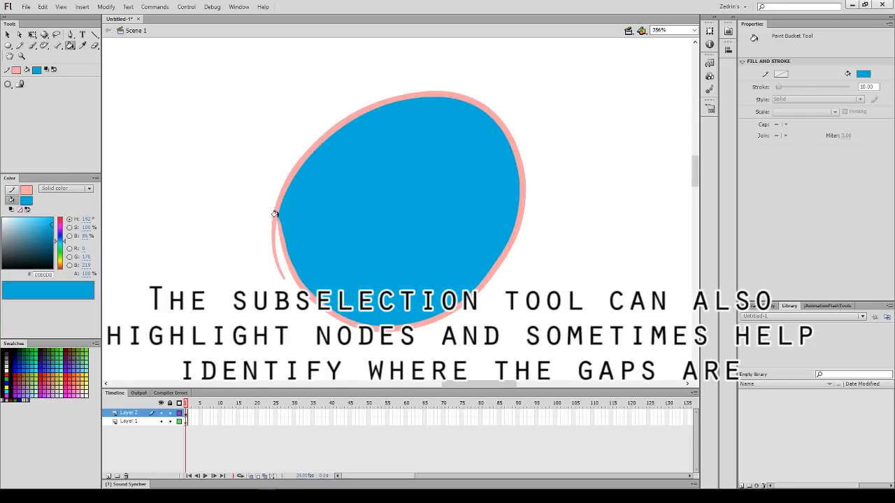
# Undo the blue brush lines and section fills inside the pink circle
pyautogui.hotkey('ctrl', 'z')
pyautogui.hotkey('ctrl', 'z')
pyautogui.hotkey('ctrl', 'z')
pyautogui.hotkey('ctrl', 'z')
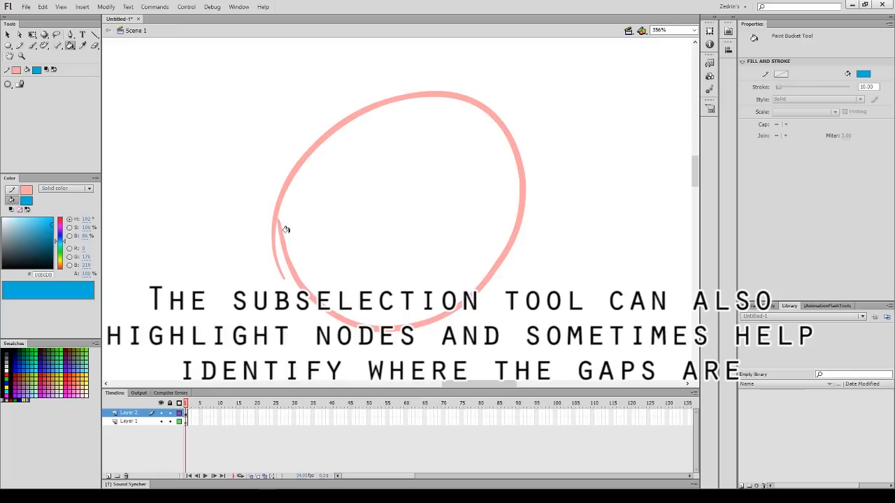
# Try filling the emptied pink circle with blue without patching its gap
pyautogui.press('b')
pyautogui.press('k')
pyautogui.click(345, 210)
pyautogui.hotkey('ctrl', 'z')
# Set the Pencil tool to a red stroke with a stroke size of 1
pyautogui.press('y')
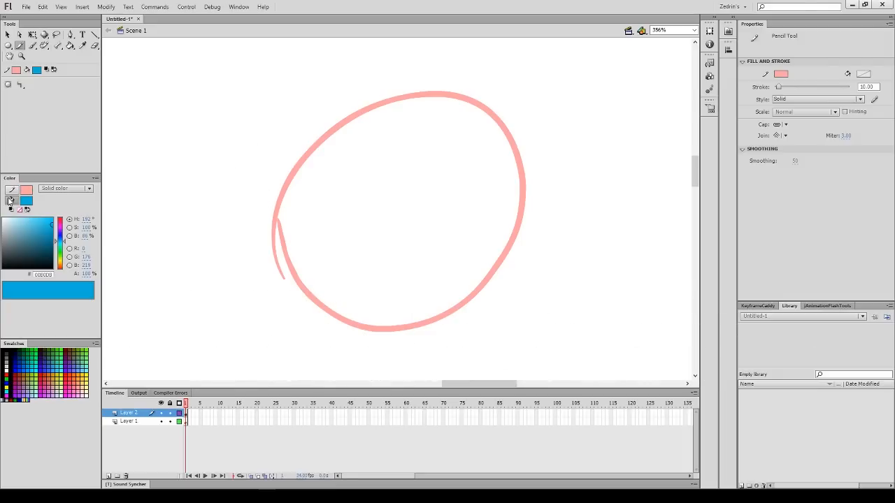
pyautogui.click(27, 210)
pyautogui.click(6, 375)
pyautogui.click(27, 210)
pyautogui.moveTo(266, 196); pyautogui.dragTo(296, 254)
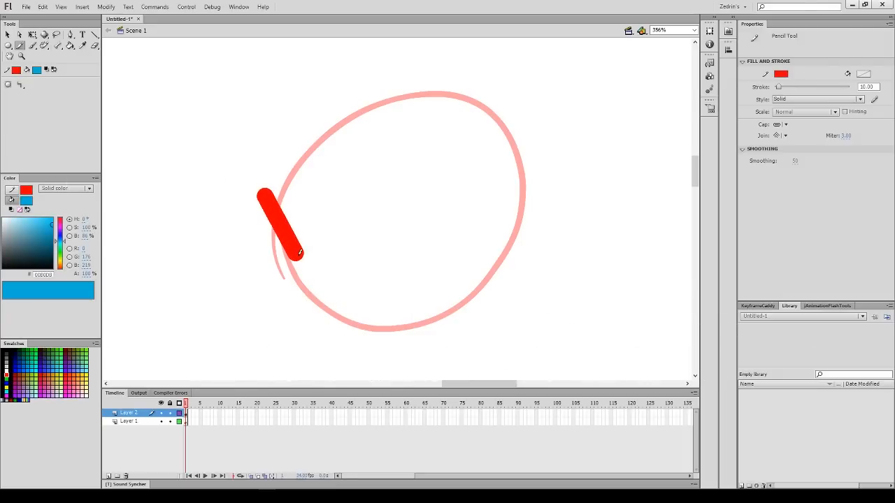
pyautogui.hotkey('ctrl', 'z')
pyautogui.click(864, 87)
pyautogui.write('1')
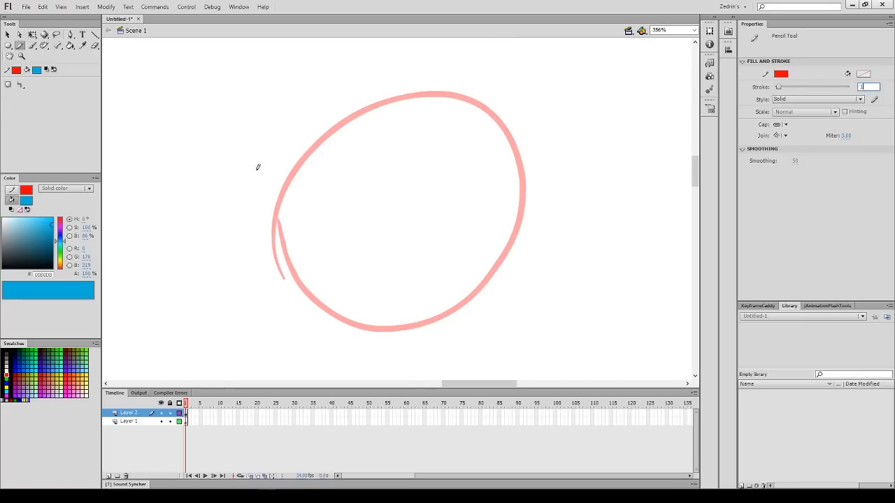
# Draw a short red pencil line across the outline's gap and fill the circle with blue
pyautogui.moveTo(269, 207); pyautogui.dragTo(281, 223)
pyautogui.press('k')
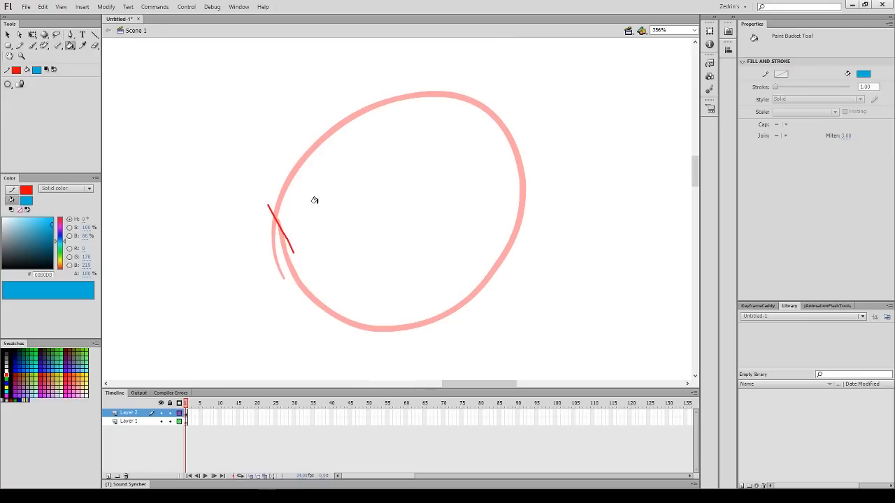
pyautogui.click(318, 199)
# Delete the red pencil line that crosses the outline's gap
pyautogui.press('v')
pyautogui.click(270, 209)
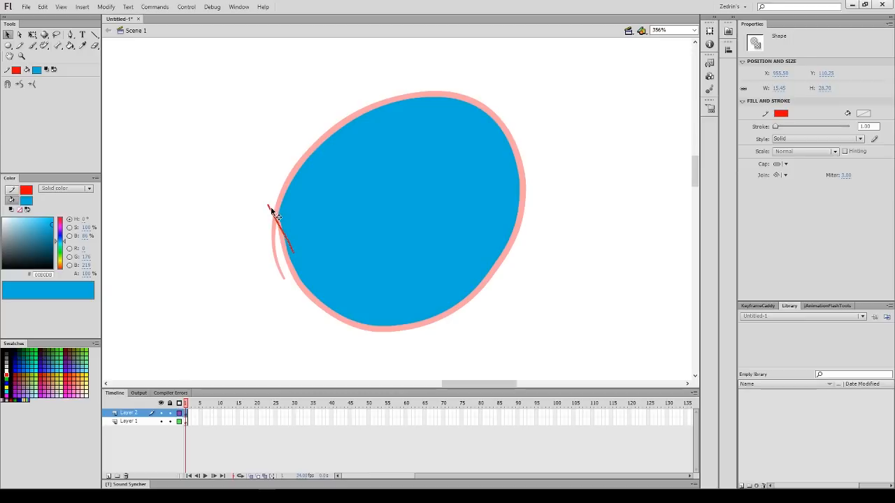
pyautogui.click(265, 209)
pyautogui.click(269, 207)
pyautogui.press('Delete')
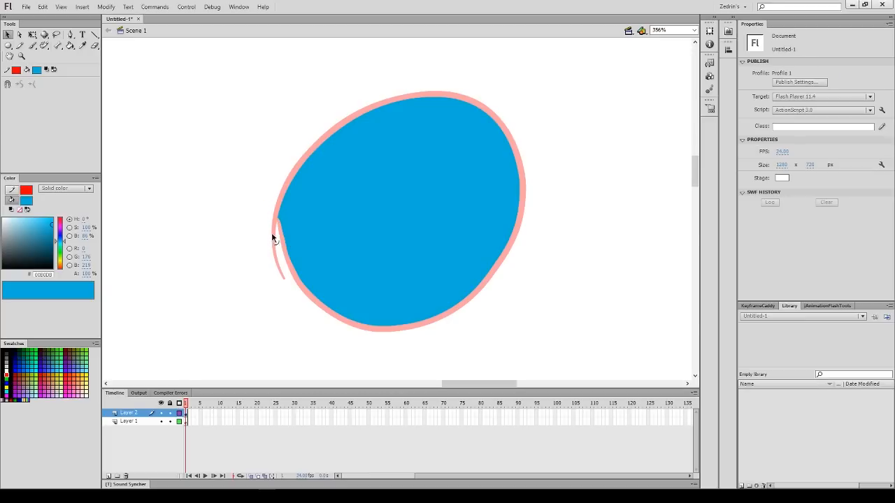
# Examine the edge of the blue fill closely where the outline's gap was bridged
pyautogui.press('z')
pyautogui.click(306, 207)
pyautogui.click(312, 207)
pyautogui.moveTo(318, 200); pyautogui.dragTo(192, 147)
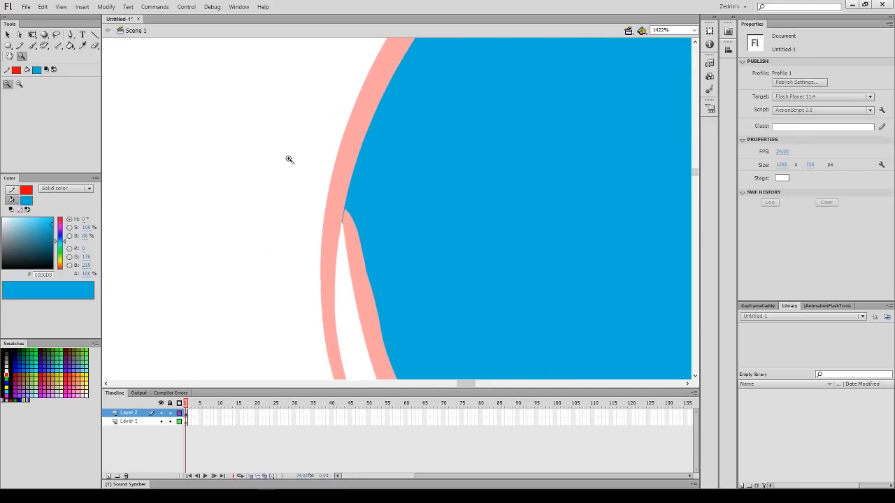
pyautogui.keyDown('alt'); pyautogui.click(294, 170); pyautogui.keyUp('alt')
pyautogui.keyDown('alt'); pyautogui.click(300, 172); pyautogui.keyUp('alt')
pyautogui.moveTo(411, 164); pyautogui.dragTo(191, 129)
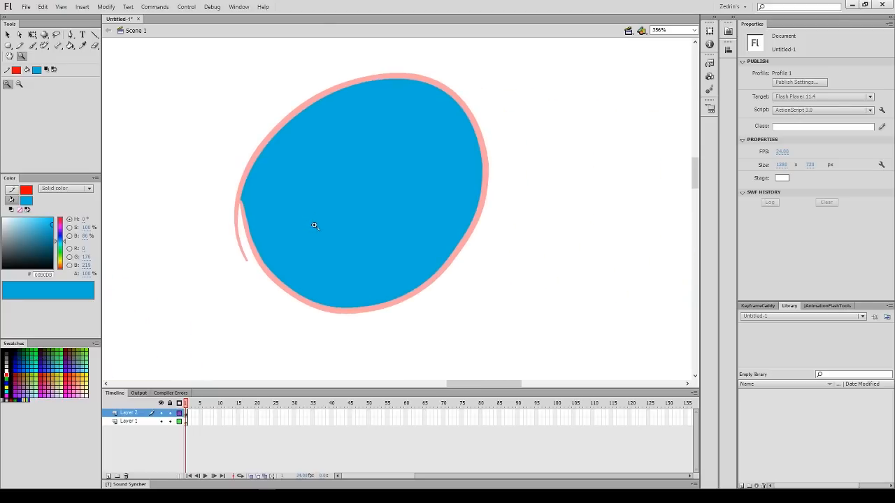
# Draw a wavy red pencil line across the blue circle and fill the area below it with dark blue 0D00C9
pyautogui.press('y')
pyautogui.moveTo(230, 293); pyautogui.dragTo(358, 255)
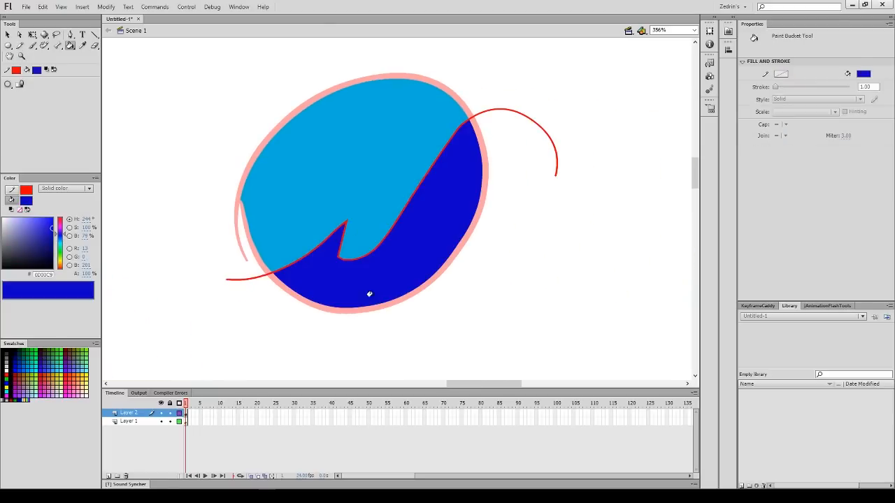
# Delete the entire wavy red line along the edge of the dark blue shading
pyautogui.press('v')
pyautogui.doubleClick(358, 262)
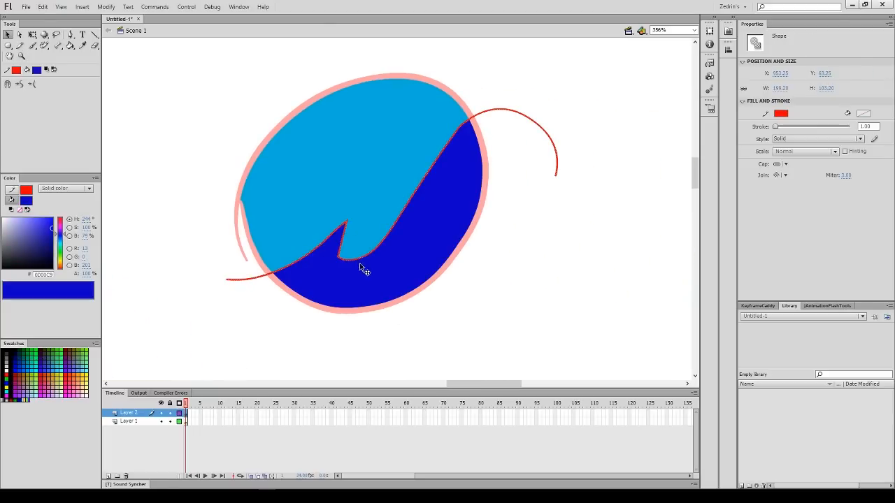
pyautogui.press('Delete')
pyautogui.press('z')
pyautogui.keyDown('alt'); pyautogui.click(330, 225); pyautogui.keyUp('alt')
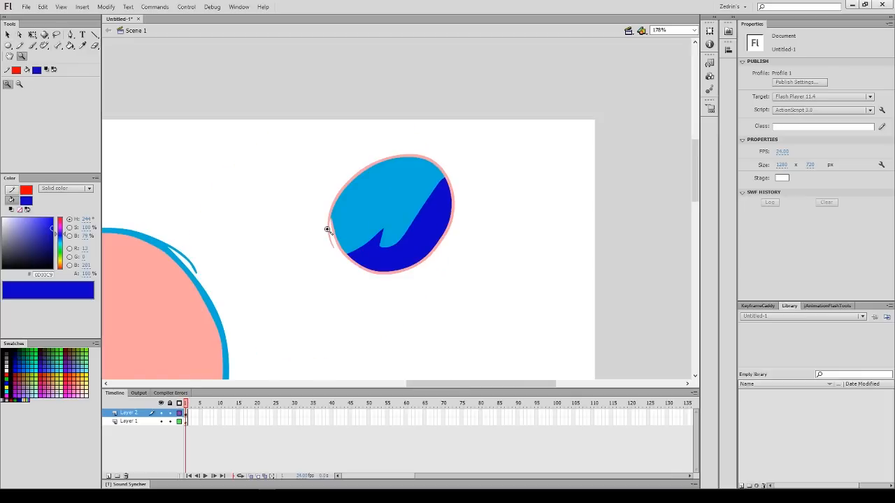
pyautogui.click(329, 294)
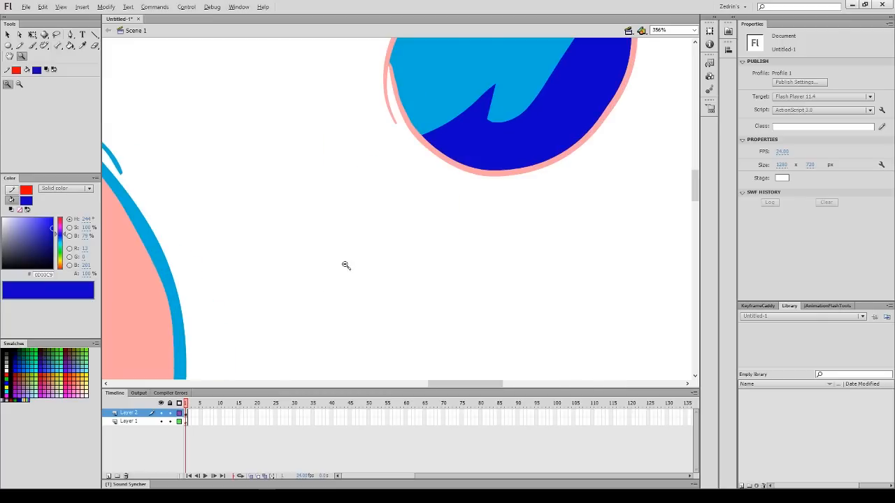
# Fill the large pink circle with a black-to-white linear gradient
pyautogui.keyDown('alt'); pyautogui.click(348, 270); pyautogui.keyUp('alt')
pyautogui.keyDown('alt'); pyautogui.click(360, 272); pyautogui.keyUp('alt')
pyautogui.moveTo(390, 235); pyautogui.dragTo(297, 250)
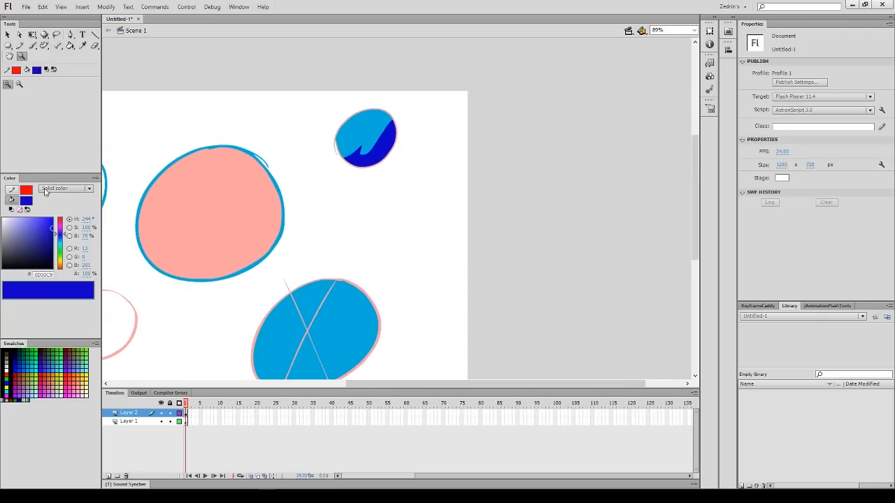
pyautogui.click(54, 188)
pyautogui.click(67, 221)
pyautogui.press('k')
pyautogui.click(213, 217)
pyautogui.press('f')
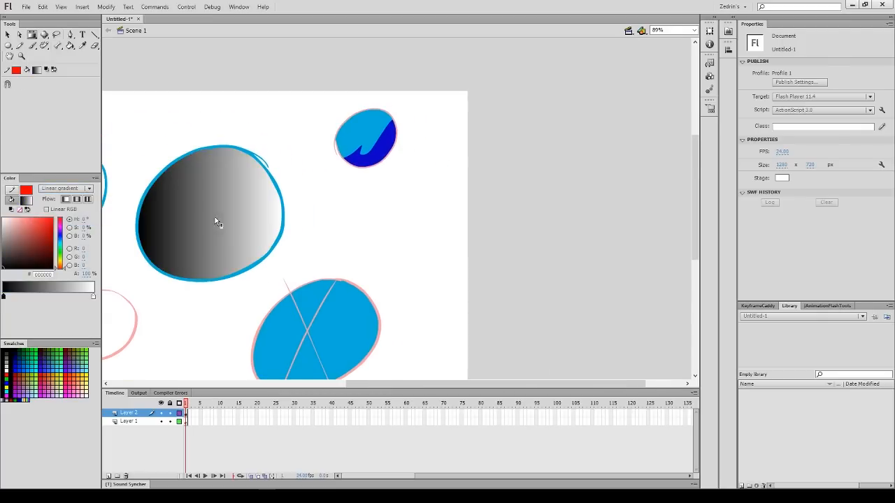
# Recolour the large circle's linear gradient from dark red 430000 to light red and narrow its span with Gradient Transform
pyautogui.click(214, 225)
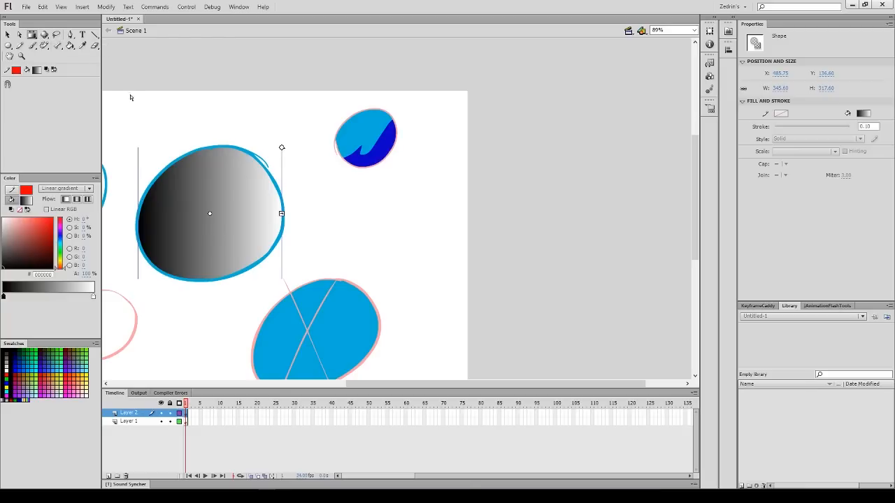
pyautogui.moveTo(282, 213); pyautogui.dragTo(250, 213)
pyautogui.click(93, 296)
pyautogui.moveTo(27, 251); pyautogui.dragTo(52, 255)
pyautogui.click(3, 297)
pyautogui.moveTo(250, 213); pyautogui.dragTo(244, 214)
# Switch the fill to a radial gradient, squeeze and tilt its ellipse, and move its dark centre toward the circle's left side
pyautogui.click(65, 188)
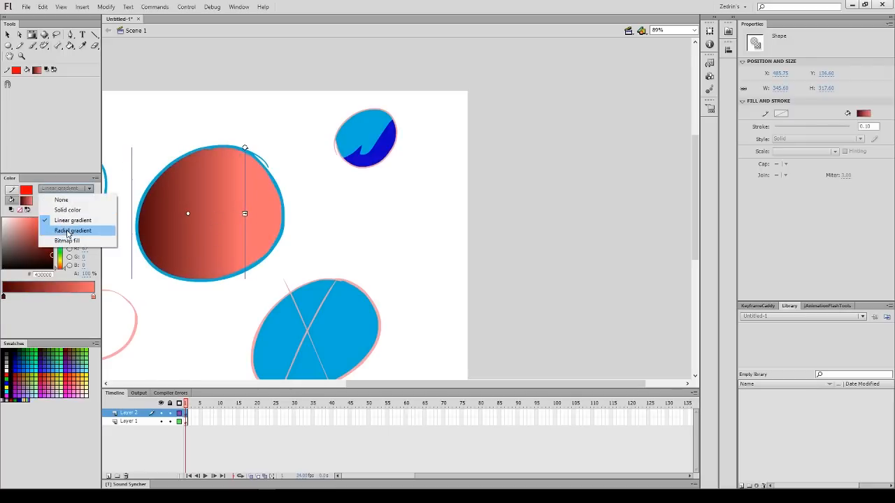
pyautogui.click(68, 234)
pyautogui.moveTo(208, 210); pyautogui.dragTo(219, 208)
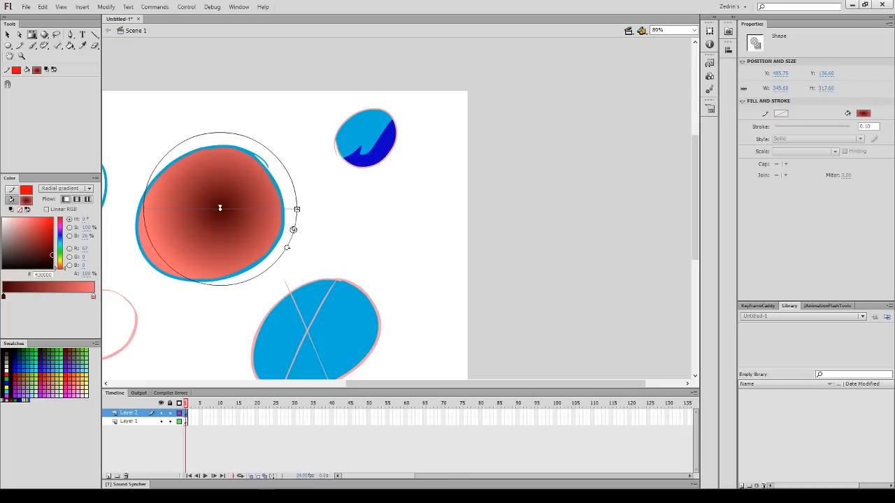
pyautogui.moveTo(296, 209); pyautogui.dragTo(283, 209)
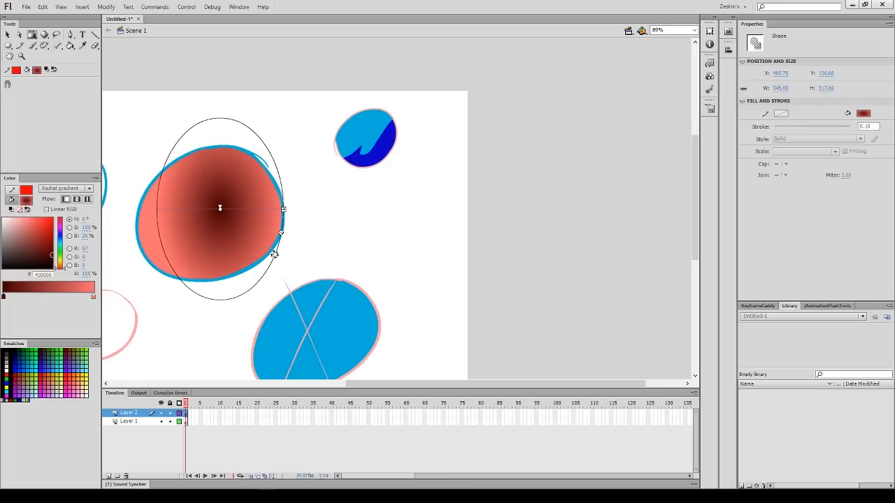
pyautogui.moveTo(274, 254); pyautogui.dragTo(282, 243)
pyautogui.moveTo(218, 207)
pyautogui.mouseDown()
pyautogui.moveTo(193, 214)
pyautogui.moveTo(206, 215)
pyautogui.mouseUp()
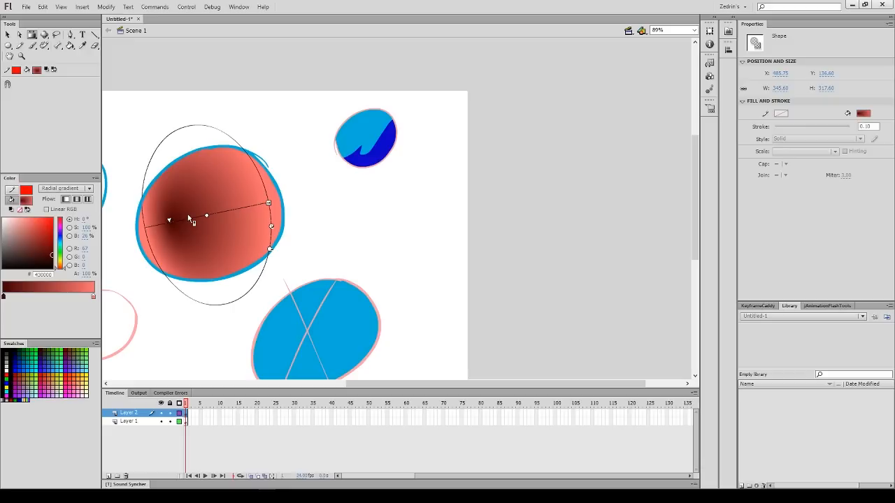
# Select the gradient fill together with its blue outline, then scale and rotate them with Free Transform
pyautogui.click(376, 275)
pyautogui.press('v')
pyautogui.click(239, 205)
pyautogui.keyDown('shift'); pyautogui.click(281, 217); pyautogui.keyUp('shift')
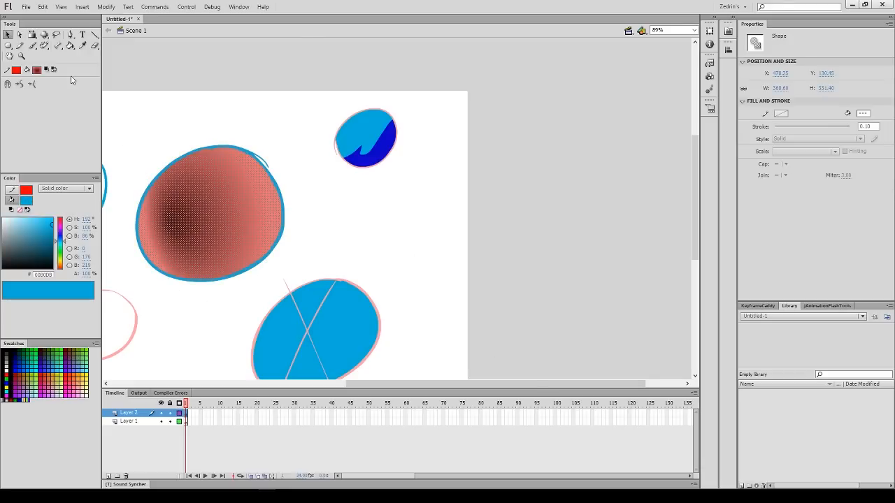
pyautogui.press('q')
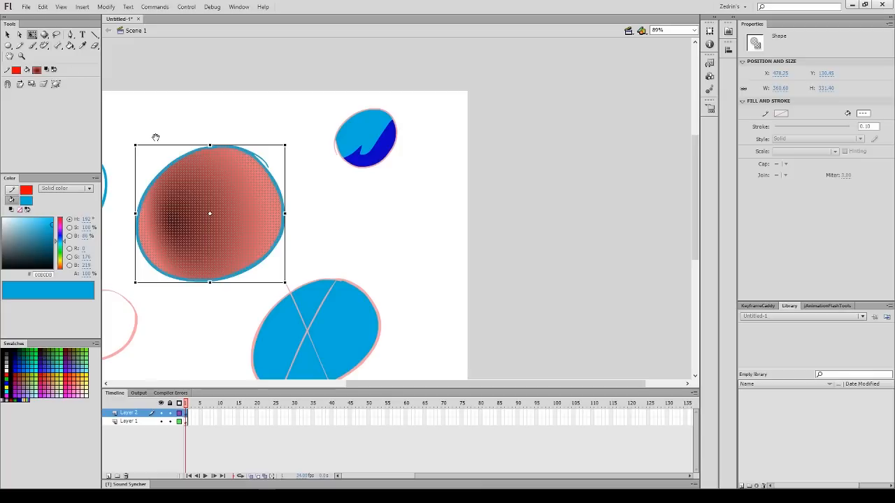
pyautogui.moveTo(256, 184); pyautogui.dragTo(364, 149)
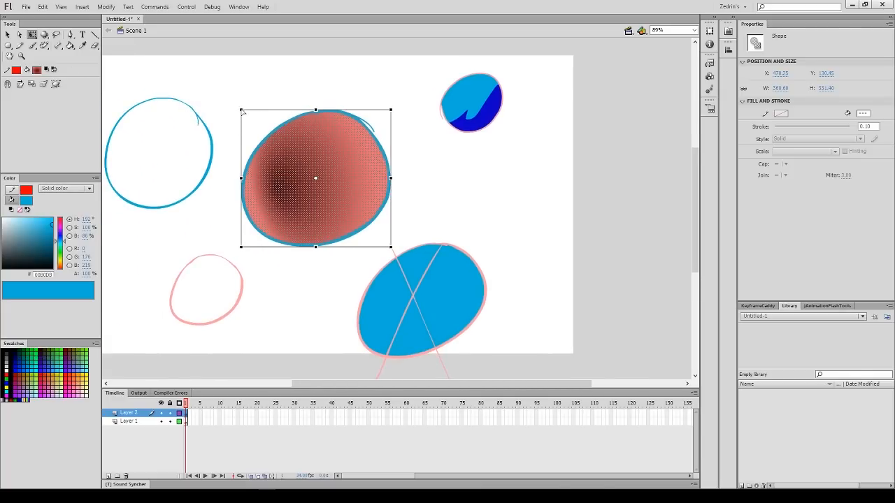
pyautogui.moveTo(241, 111); pyautogui.dragTo(243, 139)
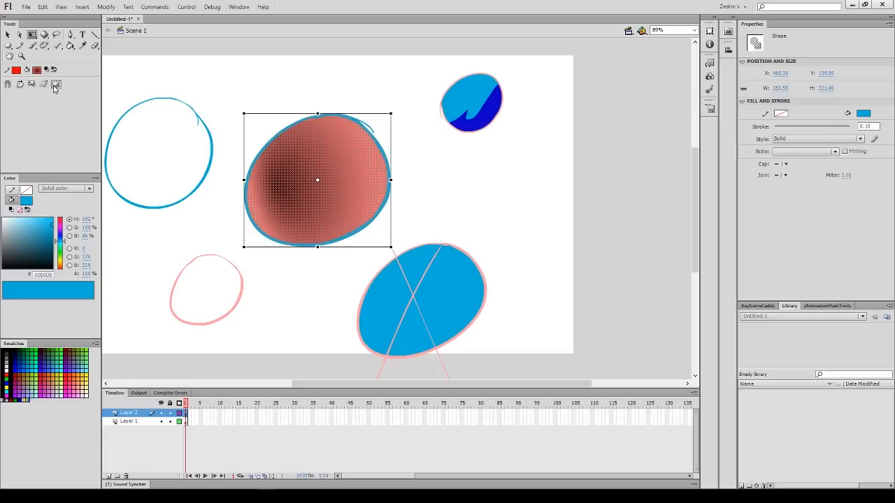
pyautogui.moveTo(322, 245); pyautogui.dragTo(317, 223)
pyautogui.moveTo(393, 150); pyautogui.dragTo(354, 234)
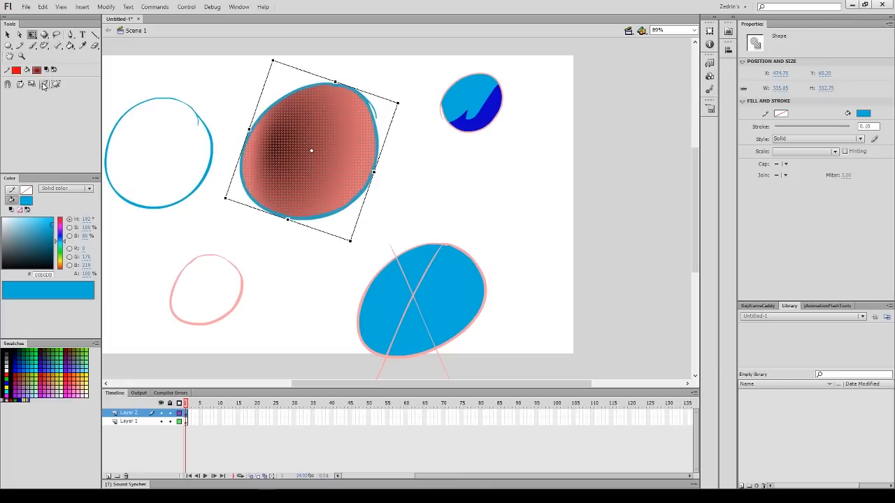
# Distort the gradient shape with the Envelope modifier, bulging its upper and lower edges outward and denting its right side inward
pyautogui.click(58, 86)
pyautogui.moveTo(292, 225); pyautogui.dragTo(300, 212)
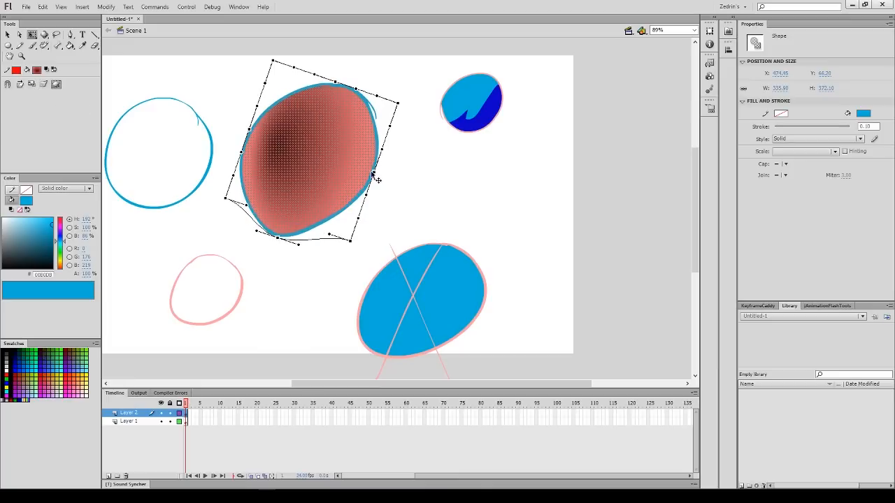
pyautogui.moveTo(374, 175); pyautogui.dragTo(355, 172)
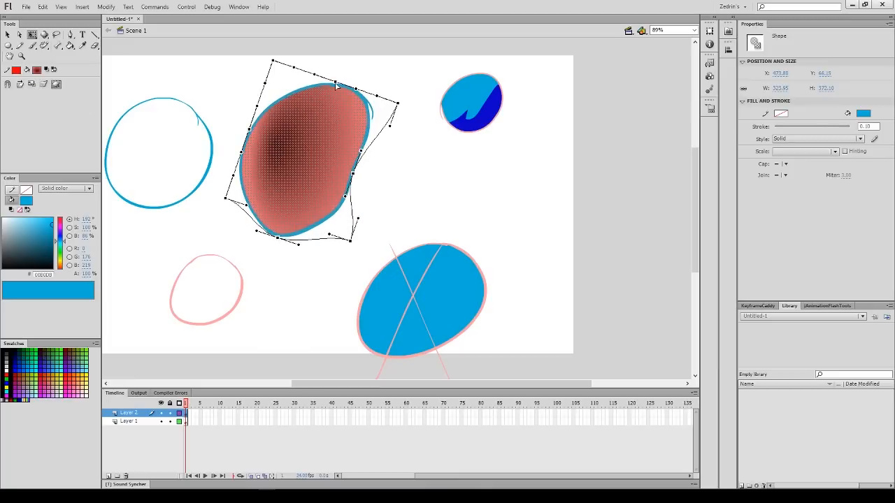
pyautogui.moveTo(337, 84); pyautogui.dragTo(344, 68)
pyautogui.moveTo(390, 126); pyautogui.dragTo(371, 122)
pyautogui.moveTo(356, 171); pyautogui.dragTo(347, 170)
pyautogui.moveTo(358, 218); pyautogui.dragTo(309, 247)
pyautogui.moveTo(245, 206); pyautogui.dragTo(236, 220)
pyautogui.moveTo(233, 175); pyautogui.dragTo(221, 167)
pyautogui.moveTo(248, 135); pyautogui.dragTo(349, 58)
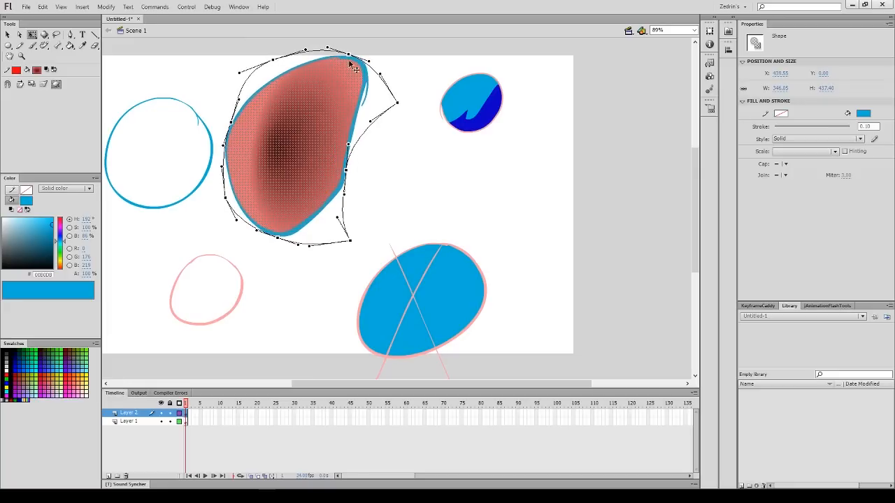
# Delete all the artwork from the stage
pyautogui.press('z')
pyautogui.keyDown('alt'); pyautogui.click(332, 105); pyautogui.keyUp('alt')
pyautogui.press('v')
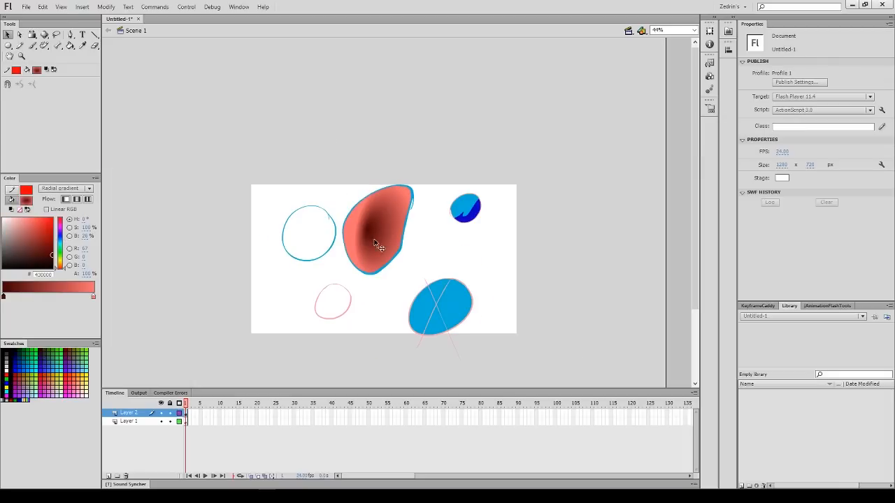
pyautogui.moveTo(543, 147); pyautogui.dragTo(168, 379)
pyautogui.press('Delete')
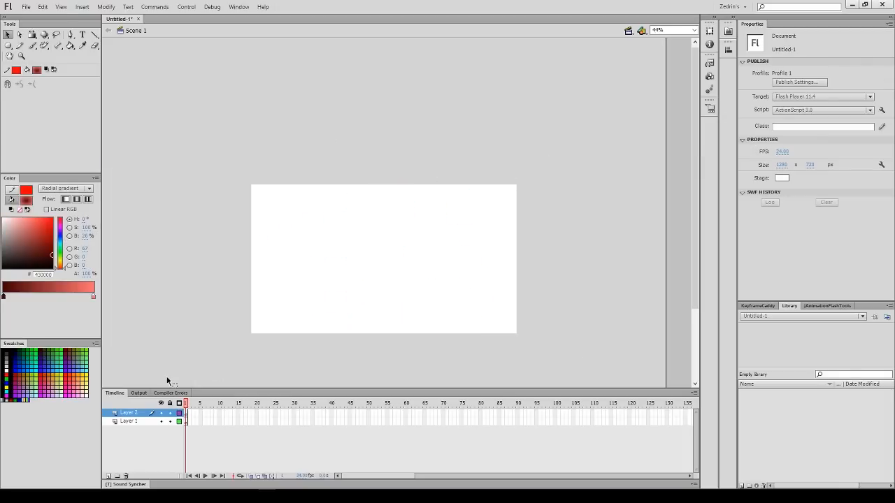
# Set the fill to solid colour 584DFF and brush two long curves that cross near their ends
pyautogui.click(76, 188)
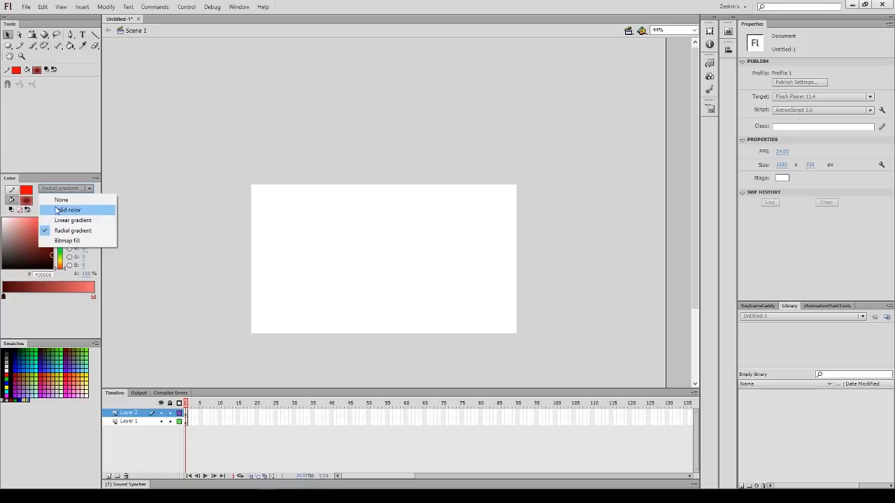
pyautogui.click(66, 209)
pyautogui.click(37, 220)
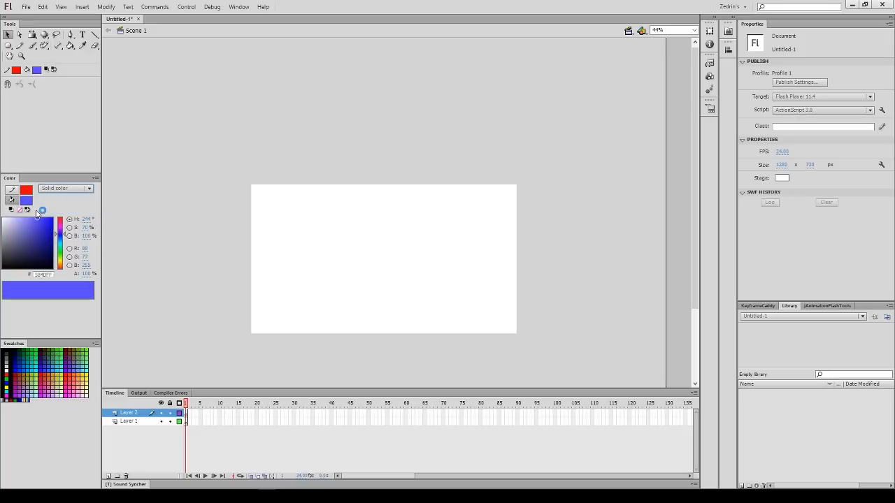
pyautogui.hotkey('ctrl', '=')
pyautogui.press('b')
pyautogui.moveTo(235, 84); pyautogui.dragTo(333, 249)
pyautogui.moveTo(193, 85)
pyautogui.mouseDown()
pyautogui.moveTo(200, 110)
pyautogui.moveTo(376, 91)
pyautogui.mouseUp()
# Delete small pieces where the two brush curves cross to separate the overhanging ends from the corner
pyautogui.press('v')
pyautogui.hotkey('ctrl', '=')
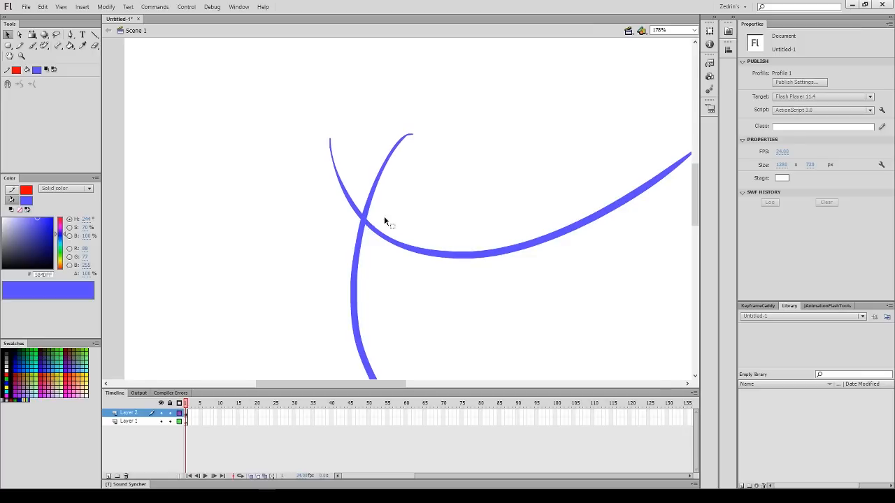
pyautogui.click(365, 219)
pyautogui.press('Delete')
pyautogui.click(358, 211)
pyautogui.press('Delete')
# Brush two more curves on the right that cross each other and the existing lines, closing the outline
pyautogui.moveTo(483, 229); pyautogui.dragTo(306, 177)
pyautogui.press('b')
pyautogui.moveTo(488, 77)
pyautogui.mouseDown()
pyautogui.moveTo(434, 256)
pyautogui.moveTo(551, 268)
pyautogui.mouseUp()
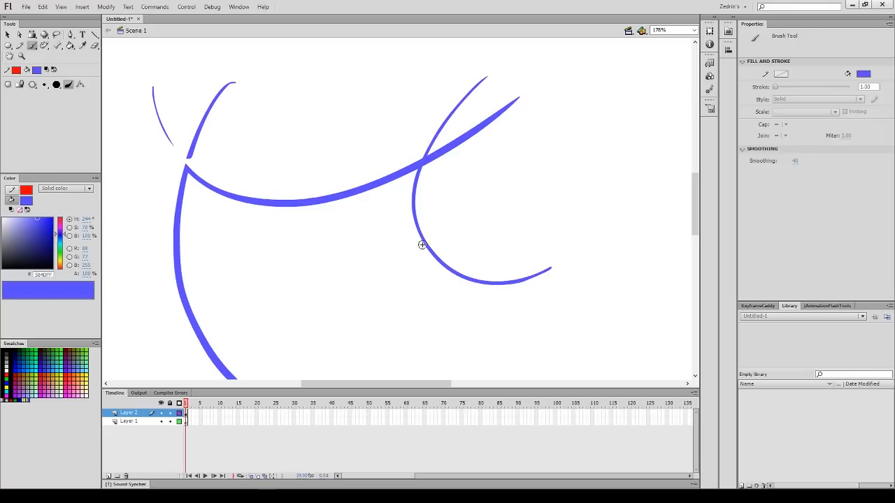
pyautogui.moveTo(423, 245); pyautogui.dragTo(434, 119)
pyautogui.moveTo(535, 116); pyautogui.dragTo(465, 321)
# Cut small pieces from the three remaining stroke crossings to detach the overhanging ends from the outline
pyautogui.press('v')
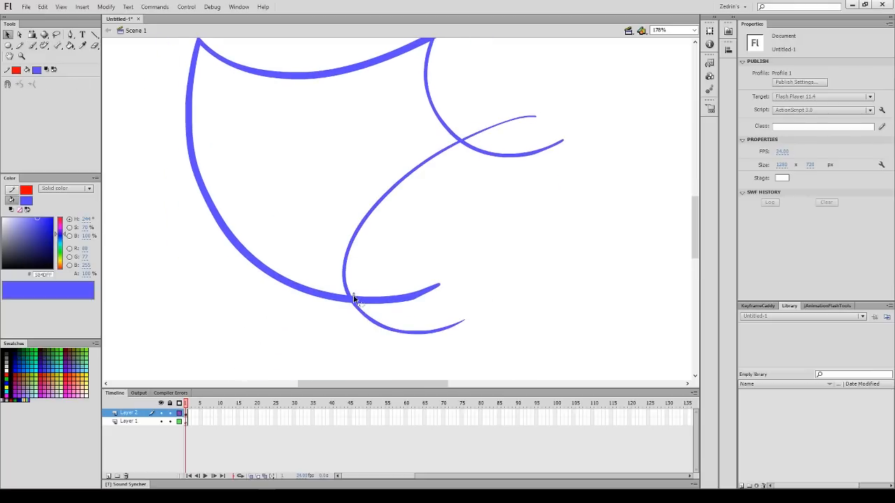
pyautogui.moveTo(352, 299); pyautogui.dragTo(356, 306)
pyautogui.moveTo(463, 143)
pyautogui.mouseDown()
pyautogui.moveTo(471, 140)
pyautogui.moveTo(469, 150)
pyautogui.mouseUp()
pyautogui.moveTo(437, 105); pyautogui.dragTo(373, 213)
pyautogui.moveTo(372, 152); pyautogui.dragTo(390, 128)
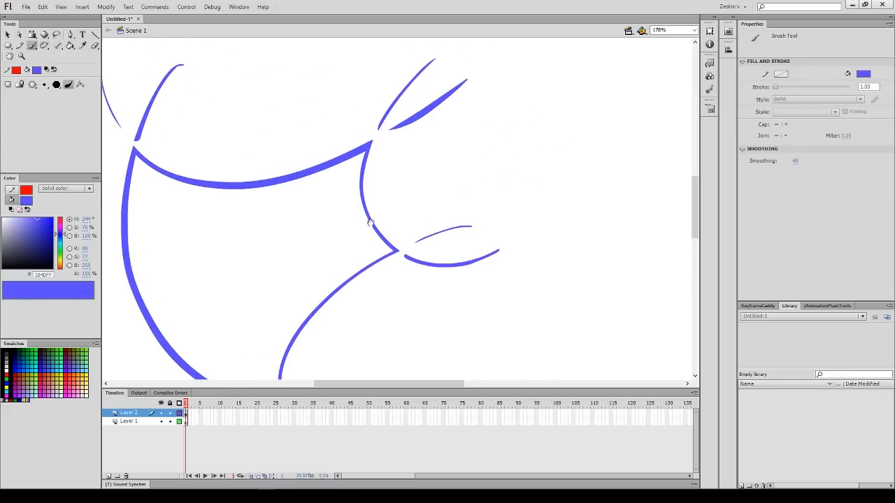
# Delete the two leftover stroke ends at the outline's lower corner
pyautogui.moveTo(371, 217); pyautogui.dragTo(463, 156)
pyautogui.click(421, 348)
pyautogui.press('Delete')
pyautogui.click(406, 370)
pyautogui.press('Delete')
# Brush one stroke through all the remaining overhanging ends and delete them together as a single shape
pyautogui.moveTo(403, 149); pyautogui.dragTo(333, 258)
pyautogui.press('b')
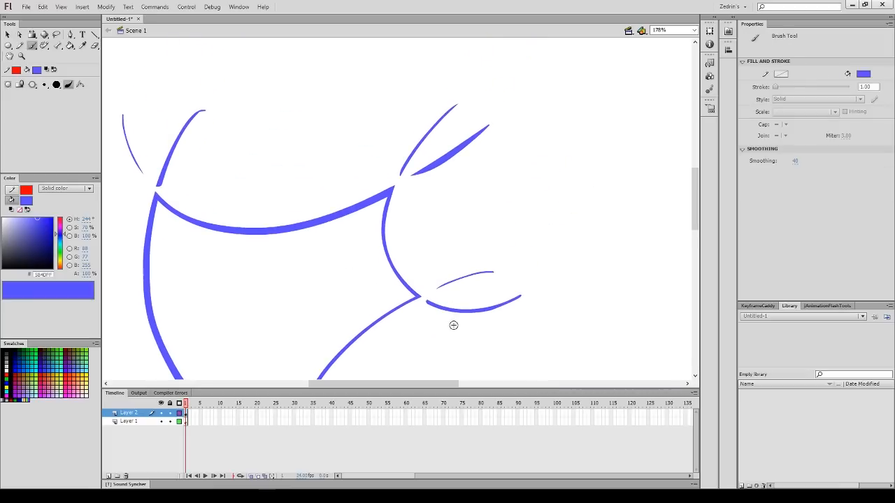
pyautogui.moveTo(469, 326)
pyautogui.mouseDown()
pyautogui.moveTo(480, 267)
pyautogui.moveTo(450, 147)
pyautogui.moveTo(344, 122)
pyautogui.moveTo(124, 163)
pyautogui.mouseUp()
pyautogui.press('v')
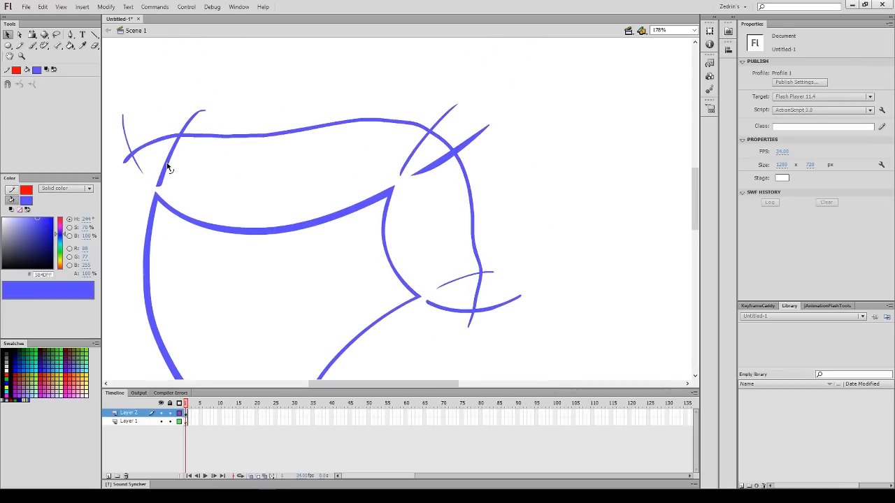
pyautogui.click(172, 170)
pyautogui.press('Delete')
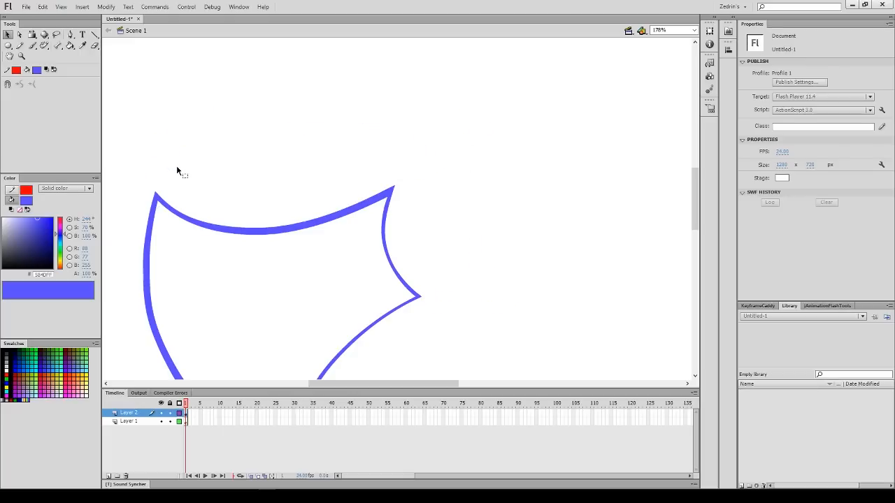
# Erase part of the outline's upper edge and display the anchor points along the erased section
pyautogui.press('e')
pyautogui.moveTo(271, 230); pyautogui.dragTo(315, 225)
pyautogui.press('z')
pyautogui.click(292, 211)
pyautogui.click(392, 222)
pyautogui.press('a')
pyautogui.click(398, 267)
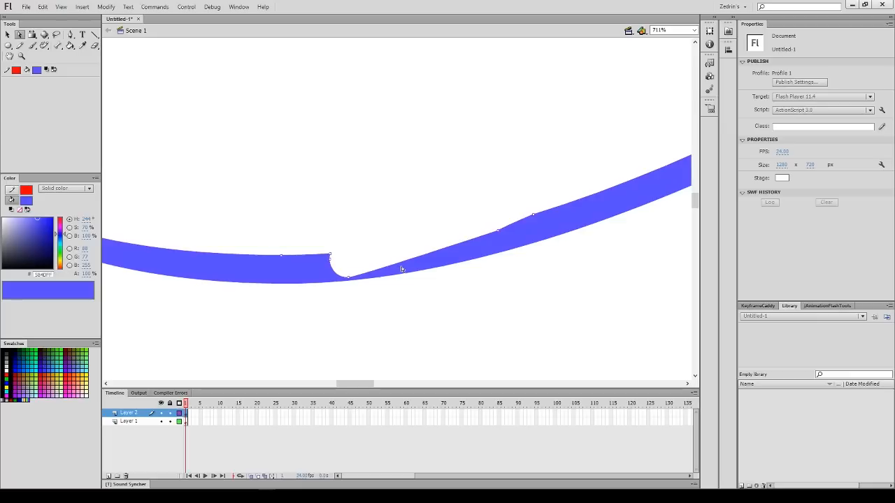
# Erase another stretch farther right along the upper edge and check its anchor points
pyautogui.press('e')
pyautogui.moveTo(529, 210); pyautogui.dragTo(608, 187)
pyautogui.press('a')
pyautogui.click(593, 211)
pyautogui.press('e')
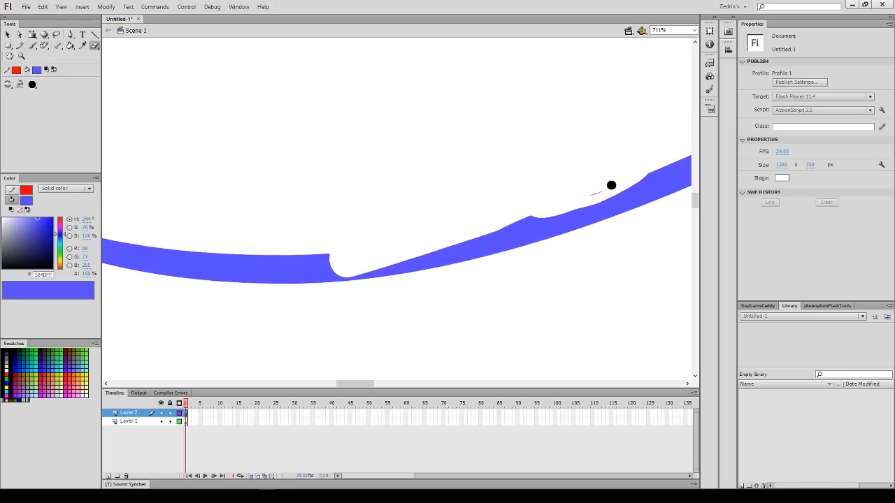
# Delete the whole four-cornered outline from the stage
pyautogui.press('z')
pyautogui.keyDown('alt'); pyautogui.click(593, 198); pyautogui.keyUp('alt')
pyautogui.keyDown('alt'); pyautogui.click(593, 198); pyautogui.keyUp('alt')
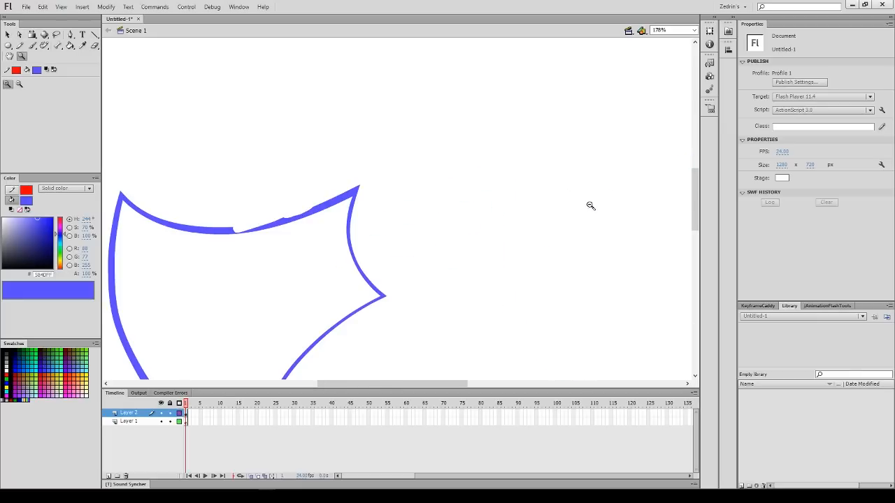
pyautogui.keyDown('alt'); pyautogui.click(586, 204); pyautogui.keyUp('alt')
pyautogui.press('v')
pyautogui.click(277, 217)
pyautogui.press('Delete')
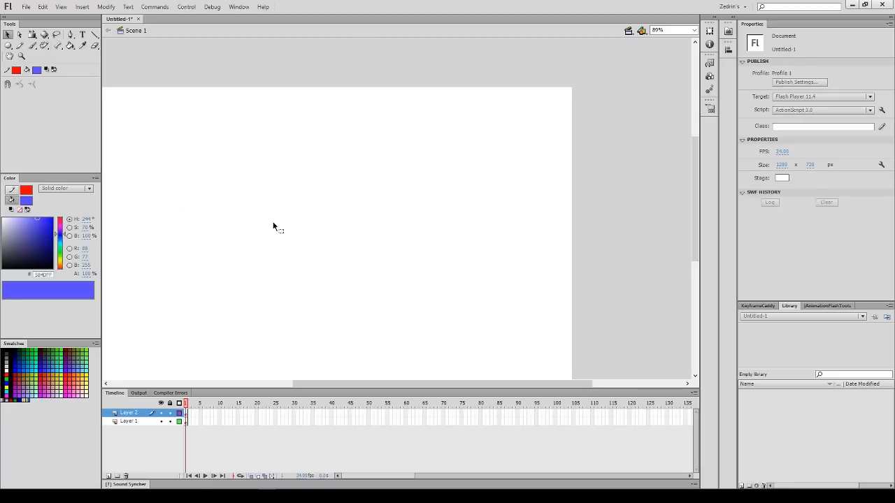
# Brush a long winding line and add rough overlapping strokes along its lower-left end
pyautogui.press('b')
pyautogui.moveTo(257, 126)
pyautogui.mouseDown()
pyautogui.moveTo(244, 242)
pyautogui.moveTo(432, 263)
pyautogui.moveTo(272, 319)
pyautogui.moveTo(216, 360)
pyautogui.moveTo(218, 350)
pyautogui.moveTo(207, 342)
pyautogui.moveTo(220, 356)
pyautogui.moveTo(138, 302)
pyautogui.moveTo(204, 348)
pyautogui.mouseUp()
pyautogui.press('z')
pyautogui.click(234, 341)
pyautogui.moveTo(306, 194); pyautogui.dragTo(299, 261)
# Select the rough lower-left part of the line and smooth it twice
pyautogui.press('v')
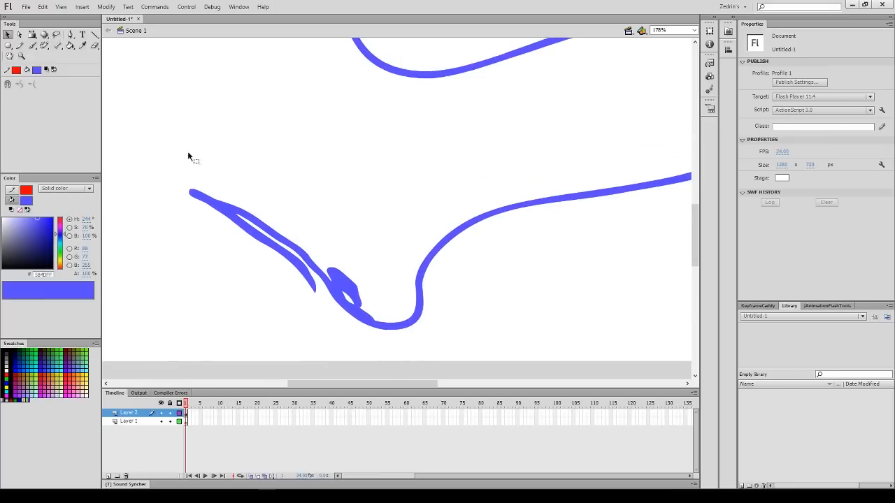
pyautogui.click(242, 236)
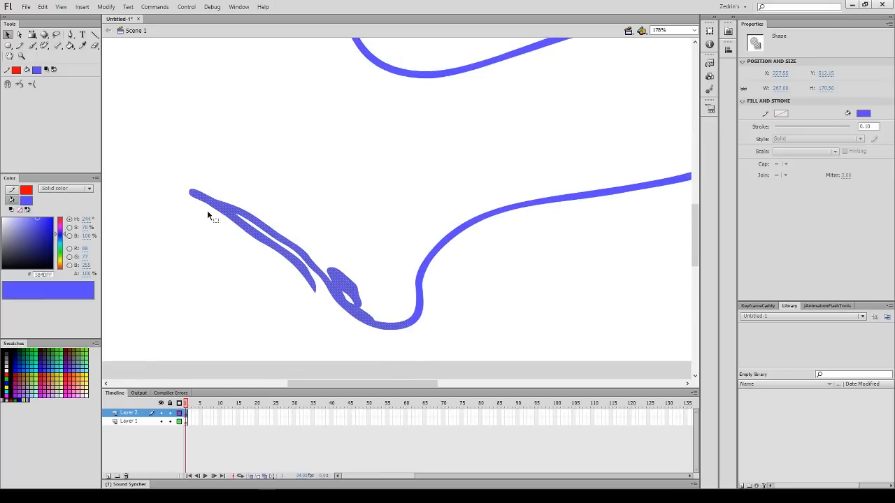
pyautogui.click(20, 85)
pyautogui.click(20, 84)
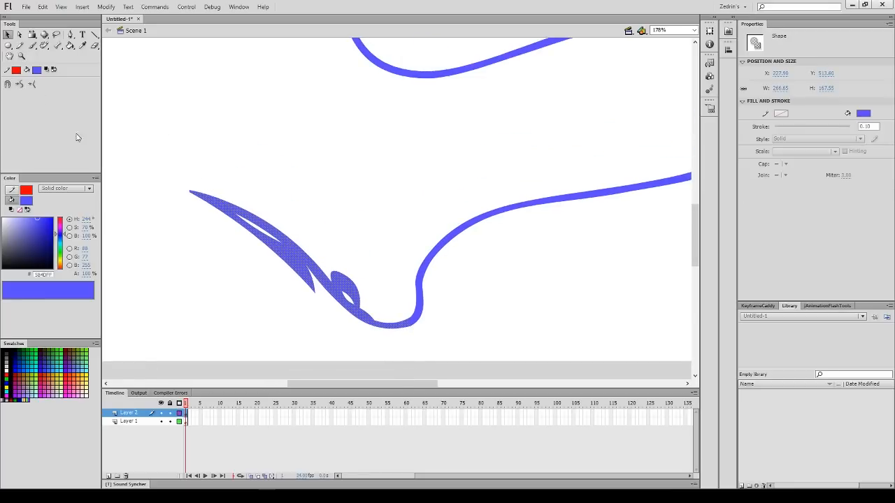
# Close the small white hole beside the line's lower bend by deleting its anchor points
pyautogui.click(263, 299)
pyautogui.click(364, 278)
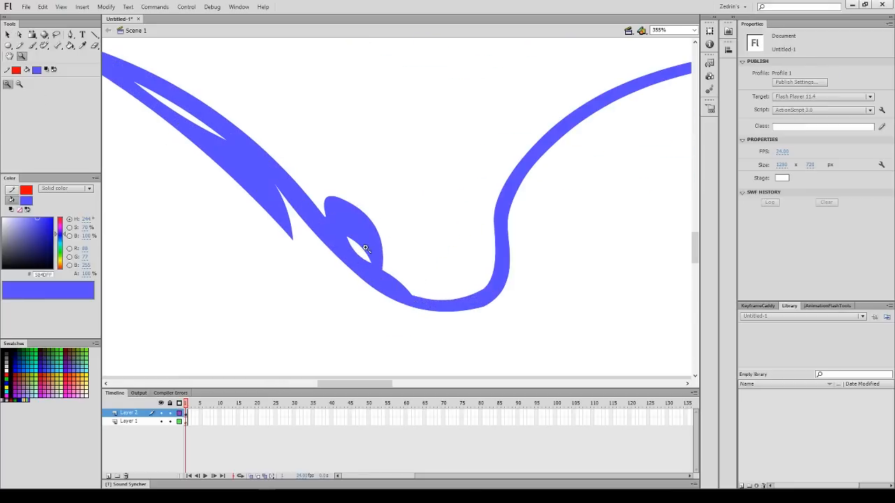
pyautogui.press('Delete')
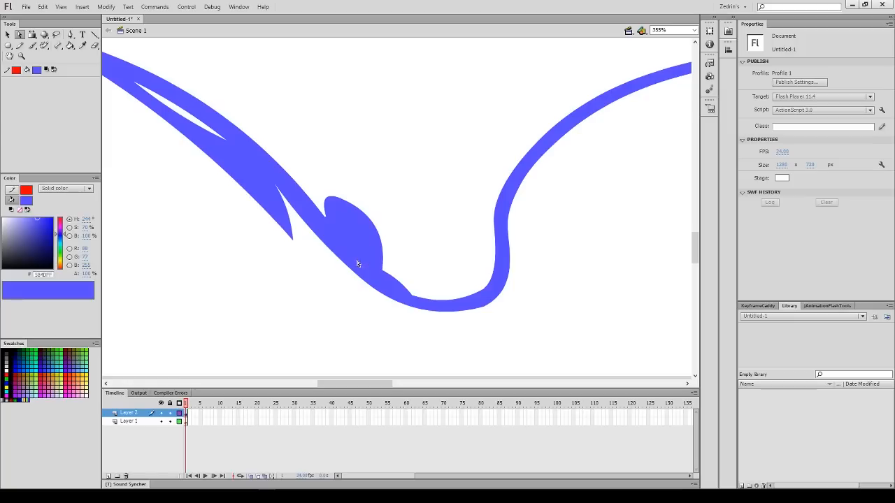
# Remove the rounded bump above the line's lower-left slope by deleting its anchor points
pyautogui.click(331, 222)
pyautogui.moveTo(356, 191); pyautogui.dragTo(337, 212)
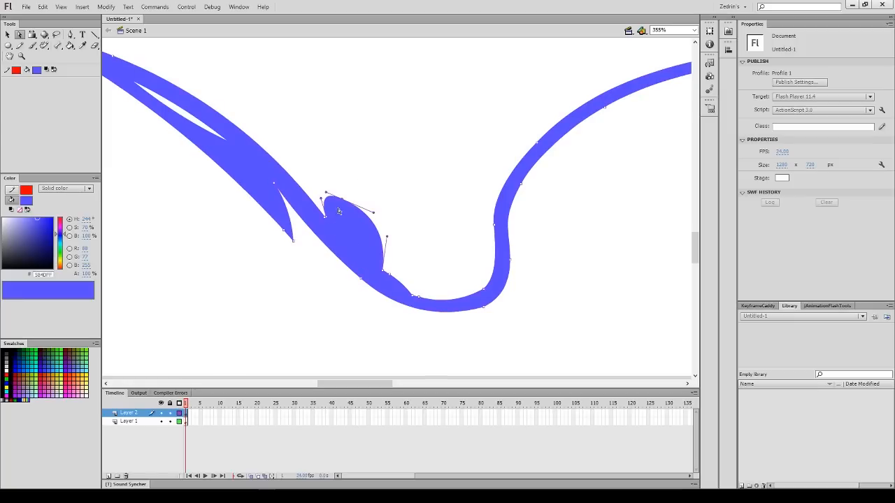
pyautogui.press('Delete')
pyautogui.moveTo(395, 279); pyautogui.dragTo(376, 262)
pyautogui.press('Delete')
pyautogui.click(328, 216)
pyautogui.press('Delete')
pyautogui.press('Delete')
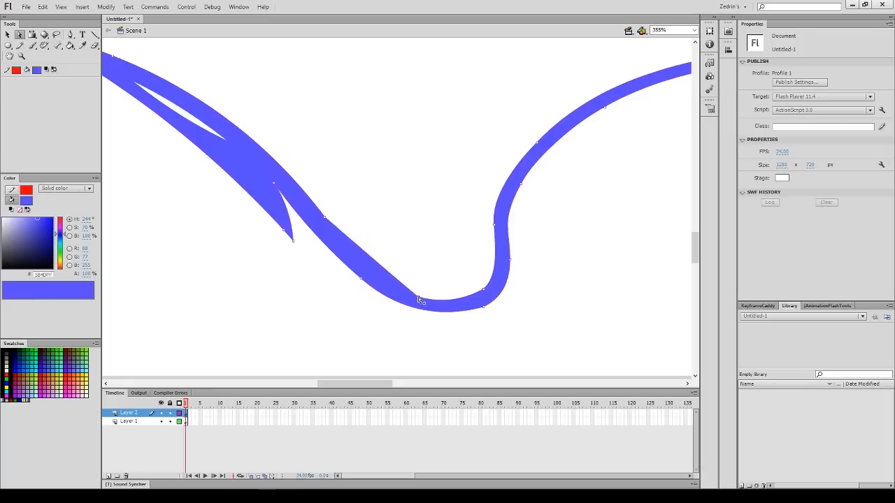
# Bend the straightened upper edge of the line into a smooth curve and adjust the curve handles at its remaining anchor point
pyautogui.click(402, 291)
pyautogui.click(326, 222)
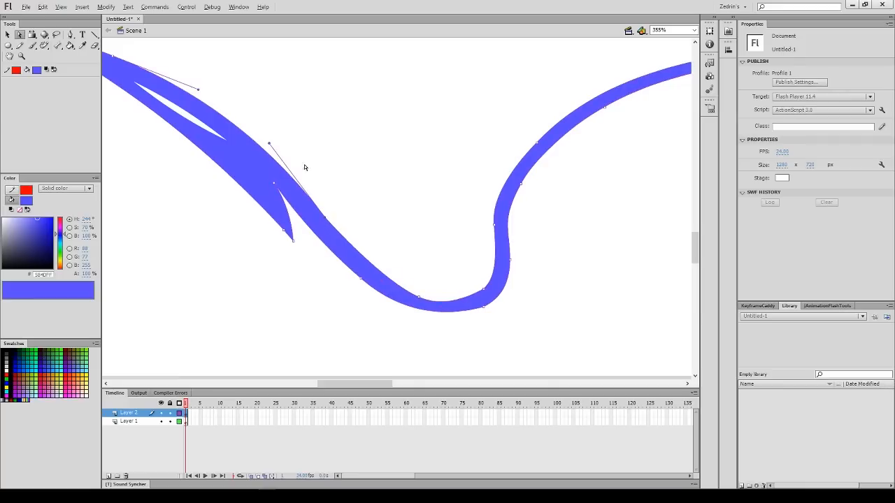
pyautogui.moveTo(325, 217)
pyautogui.mouseDown()
pyautogui.moveTo(276, 148)
pyautogui.moveTo(285, 158)
pyautogui.mouseUp()
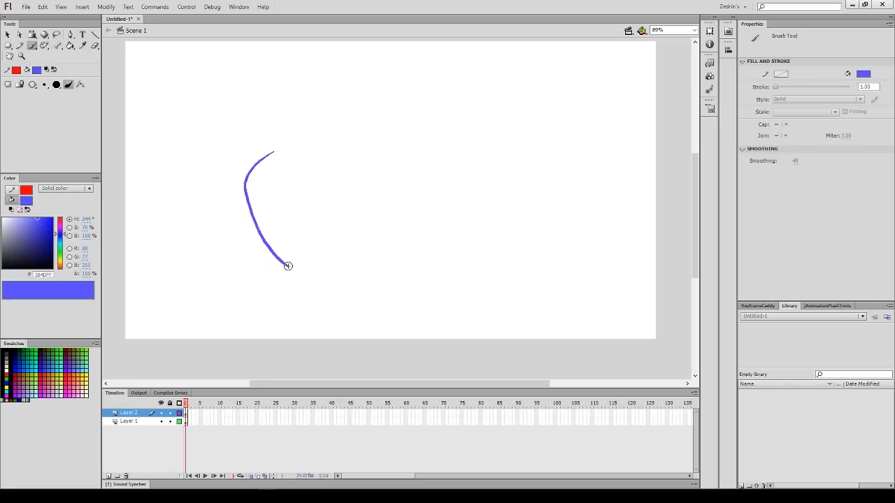
# Brush a large blue egg-shaped head outline with a small gap at its upper right
pyautogui.moveTo(286, 263); pyautogui.dragTo(288, 266)
pyautogui.hotkey('ctrl', 'z')
pyautogui.moveTo(386, 111); pyautogui.dragTo(409, 135)
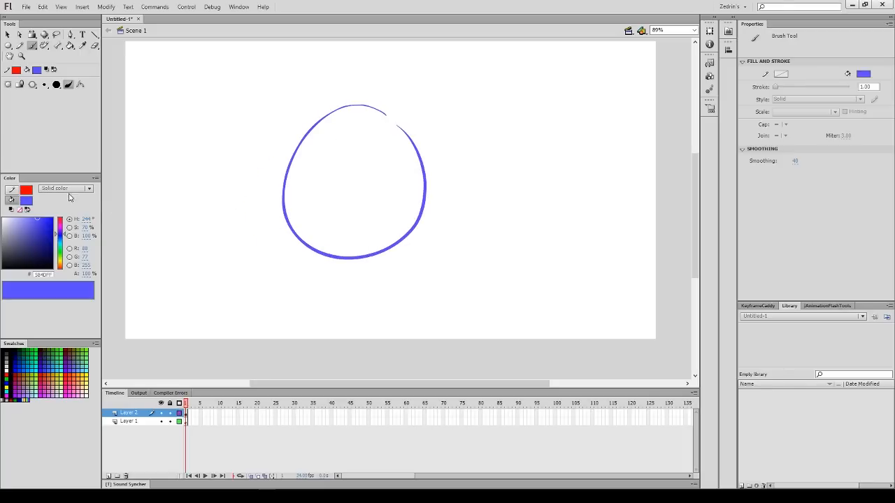
# Draw a blue filled circle beside the head outline and delete its red stroke
pyautogui.press('o')
pyautogui.moveTo(235, 148); pyautogui.dragTo(151, 242)
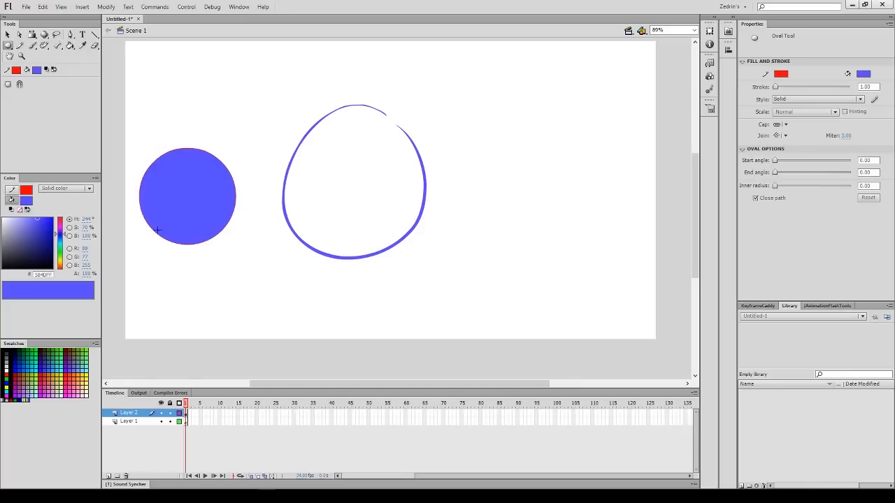
pyautogui.press('v')
pyautogui.doubleClick(186, 195)
pyautogui.keyDown('shift'); pyautogui.click(186, 197); pyautogui.keyUp('shift')
pyautogui.press('Delete')
# Give the circle a light red radial gradient whose outer colour is FF7070 at 0% alpha
pyautogui.click(188, 206)
pyautogui.click(66, 189)
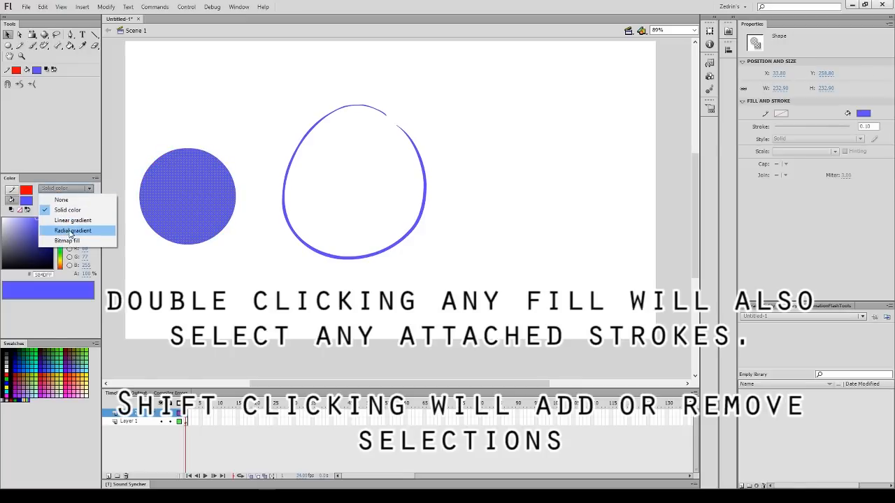
pyautogui.click(70, 230)
pyautogui.moveTo(14, 230); pyautogui.dragTo(20, 218)
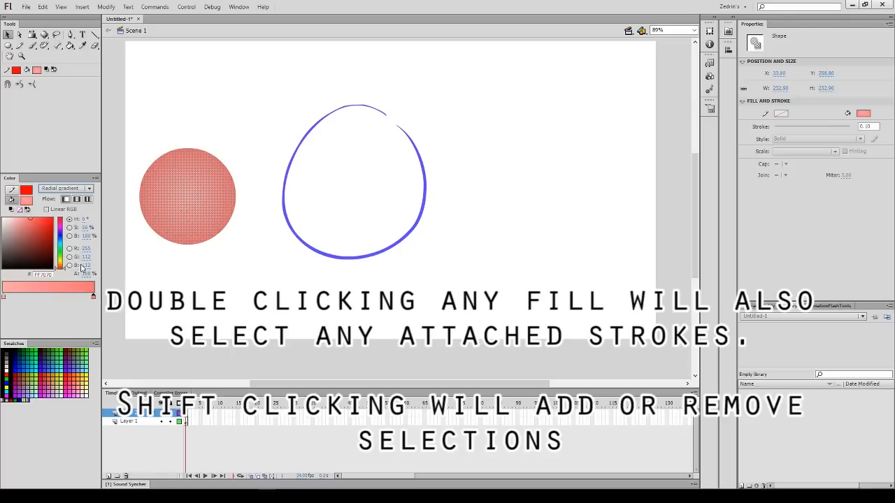
pyautogui.click(85, 273)
pyautogui.press('Return')
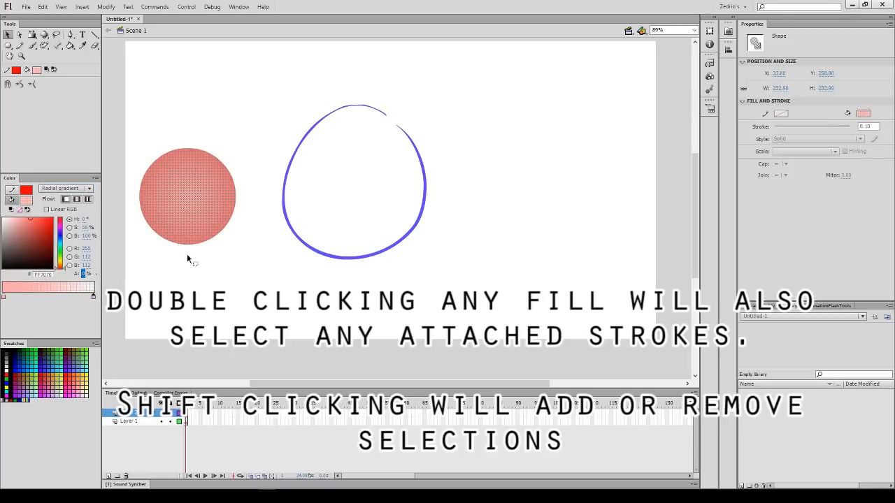
# Squash the gradient circle into a small blush oval and place it on the head's right cheek
pyautogui.click(188, 251)
pyautogui.click(191, 216)
pyautogui.click(191, 250)
pyautogui.click(191, 203)
pyautogui.press('q')
pyautogui.moveTo(188, 147)
pyautogui.mouseDown()
pyautogui.moveTo(188, 223)
pyautogui.moveTo(358, 195)
pyautogui.moveTo(408, 225)
pyautogui.moveTo(396, 223)
pyautogui.moveTo(411, 219)
pyautogui.mouseUp()
# Convert the blush oval into a drawing object and place a copy of it on the left cheek
pyautogui.click(191, 281)
pyautogui.click(204, 235)
pyautogui.hotkey('ctrl', 'u')
pyautogui.moveTo(375, 214); pyautogui.dragTo(314, 208)
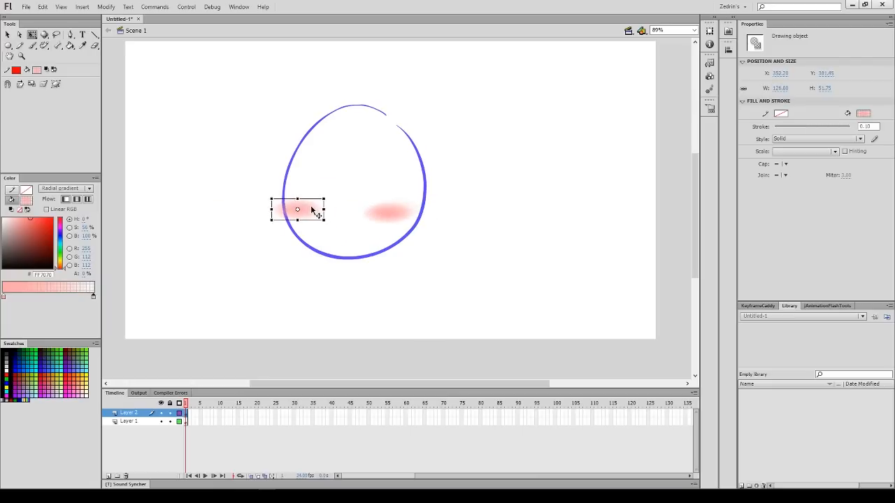
# Sample the outline's blue and brush two eyes and a small wavy mouth onto the face
pyautogui.click(310, 249)
pyautogui.press('i')
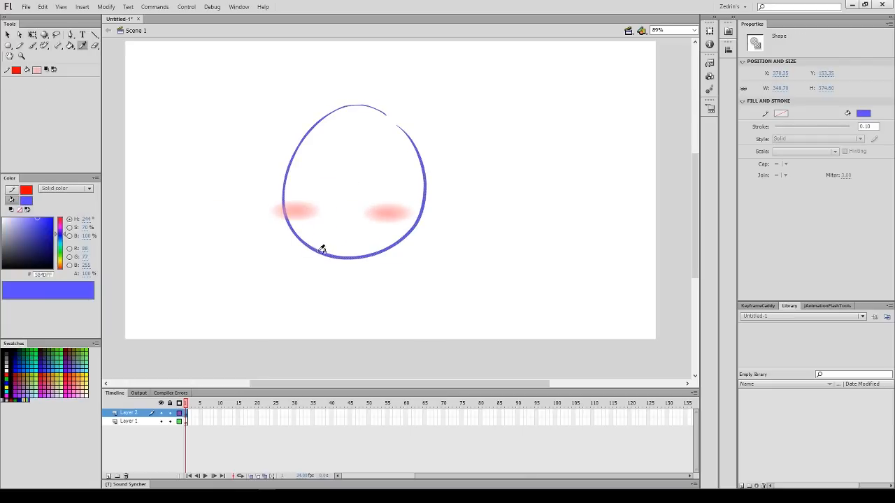
pyautogui.press('b')
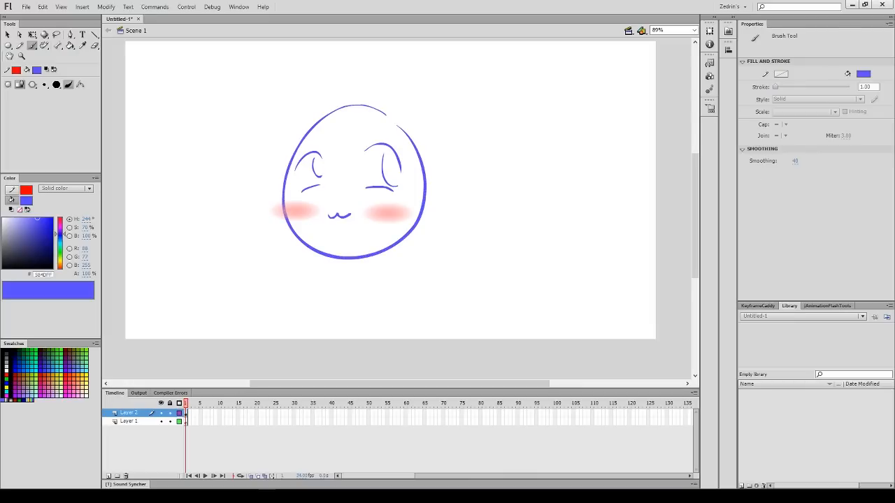
# Delete the entire face drawing from the stage
pyautogui.hotkey('ctrl', 'a')
pyautogui.press('Delete')
pyautogui.moveTo(380, 154)
pyautogui.mouseDown()
pyautogui.moveTo(335, 220)
pyautogui.moveTo(425, 187)
pyautogui.moveTo(350, 218)
pyautogui.mouseUp()
pyautogui.press('z')
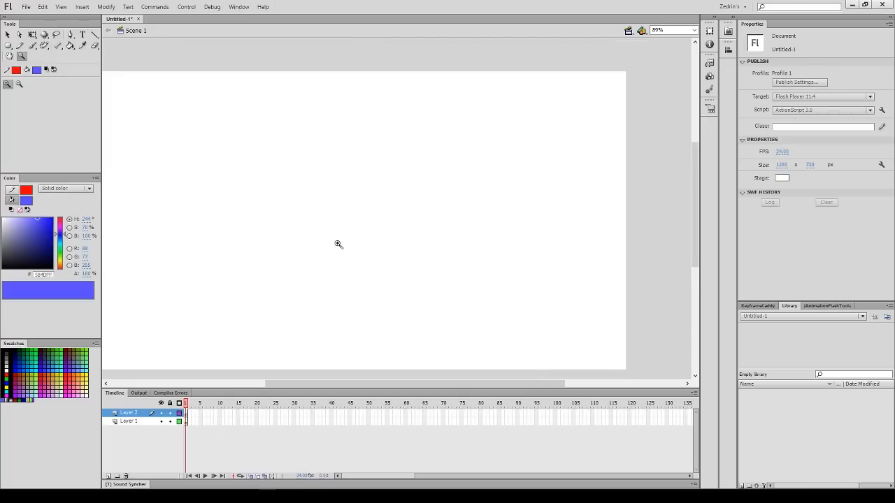
# Brush two winding strokes that cross at the lower right and fill the area they enclose with blue
pyautogui.moveTo(342, 248); pyautogui.dragTo(415, 226)
pyautogui.press('b')
pyautogui.moveTo(373, 130)
pyautogui.mouseDown()
pyautogui.moveTo(307, 194)
pyautogui.moveTo(396, 270)
pyautogui.mouseUp()
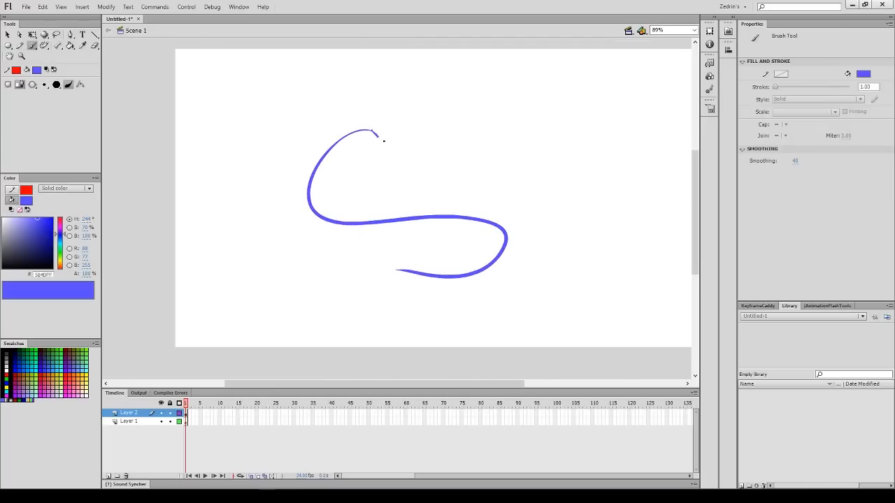
pyautogui.moveTo(373, 131)
pyautogui.mouseDown()
pyautogui.moveTo(517, 215)
pyautogui.moveTo(476, 259)
pyautogui.mouseUp()
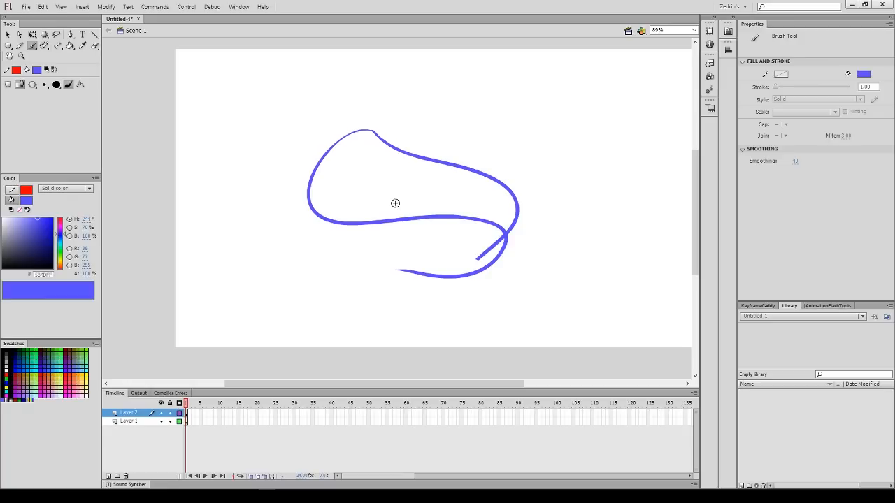
pyautogui.moveTo(329, 183); pyautogui.dragTo(423, 200)
pyautogui.hotkey('ctrl', 'z')
pyautogui.press('k')
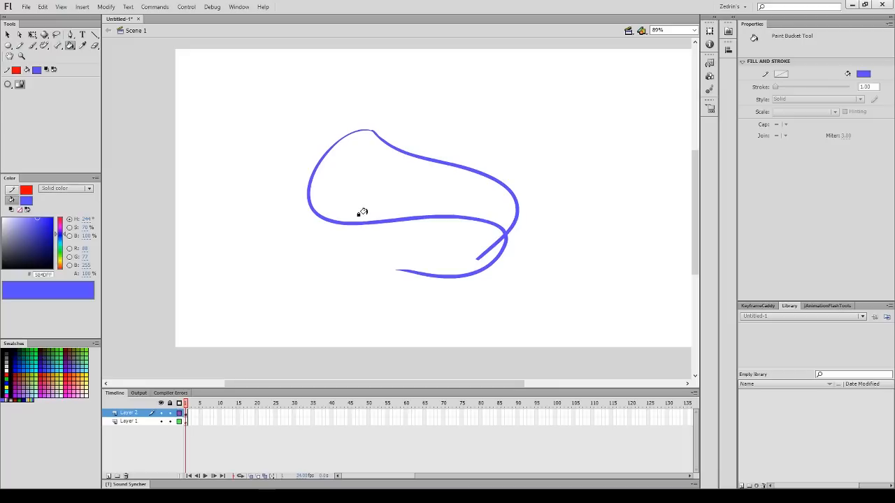
pyautogui.click(409, 207)
# Convert the filled blue shape with its loose stroke ends into a graphic symbol
pyautogui.press('v')
pyautogui.click(382, 204)
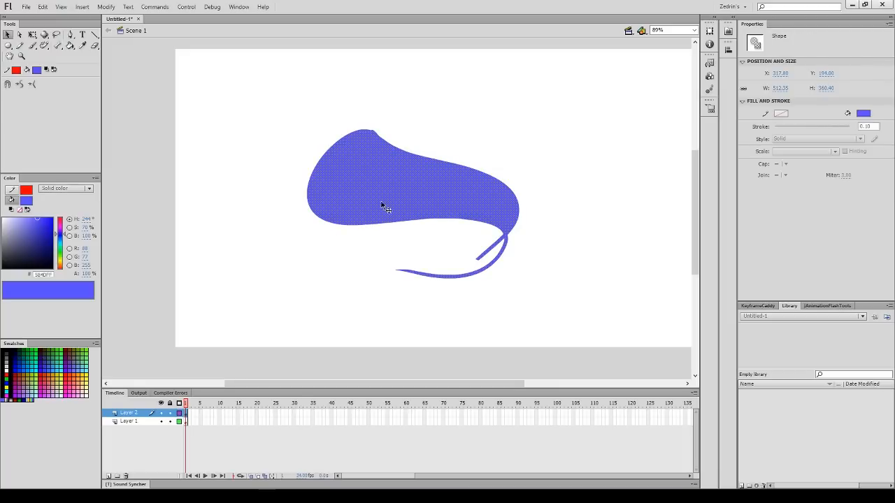
pyautogui.press('F8')
pyautogui.press('Return')
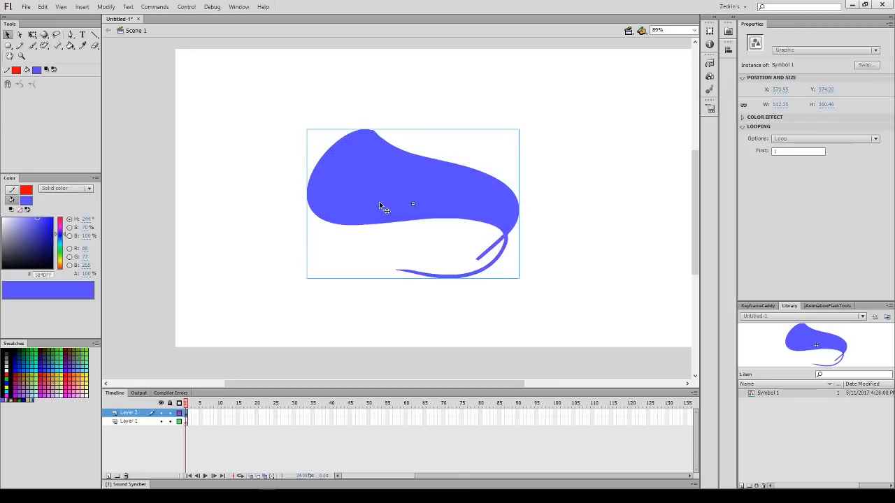
# Flatten and skew the symbol sideways, and nest it in a second graphic symbol
pyautogui.press('q')
pyautogui.moveTo(372, 129); pyautogui.dragTo(503, 182)
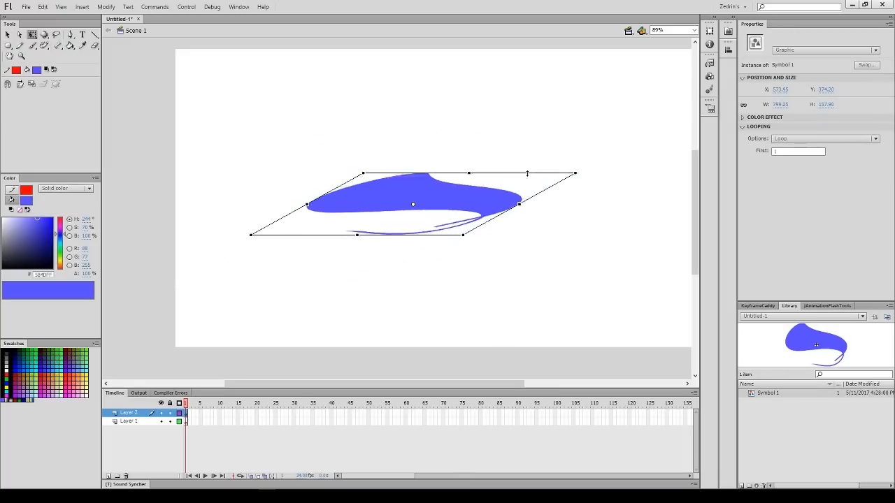
pyautogui.press('F8')
pyautogui.press('Return')
# Distort the nested symbol into a narrow diagonal shape and wrap it in a third graphic symbol
pyautogui.moveTo(562, 227); pyautogui.dragTo(344, 280)
pyautogui.press('F8')
pyautogui.press('Return')
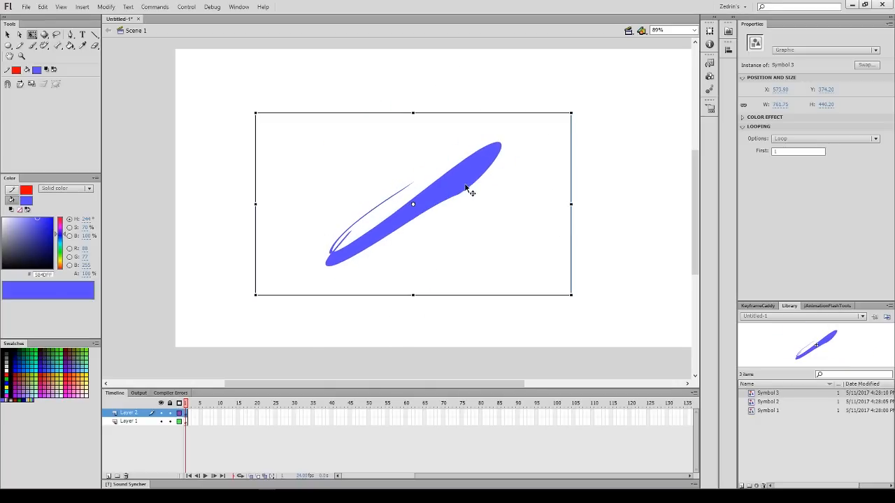
# Open the innermost nested symbol and try to brush S-shaped strokes around the distorted shape
pyautogui.doubleClick(469, 191)
pyautogui.doubleClick(469, 190)
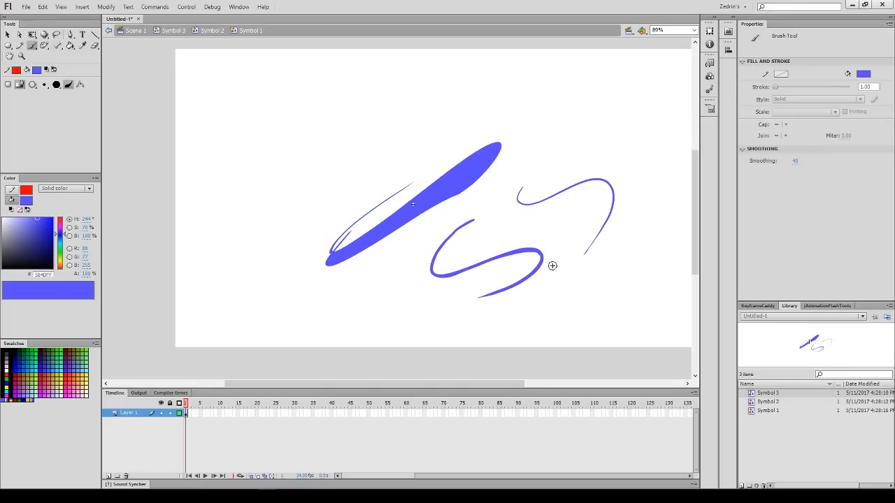
pyautogui.hotkey('ctrl', 'z')
pyautogui.hotkey('ctrl', 'z')
pyautogui.moveTo(521, 181)
pyautogui.mouseDown()
pyautogui.moveTo(496, 240)
pyautogui.moveTo(469, 272)
pyautogui.mouseUp()
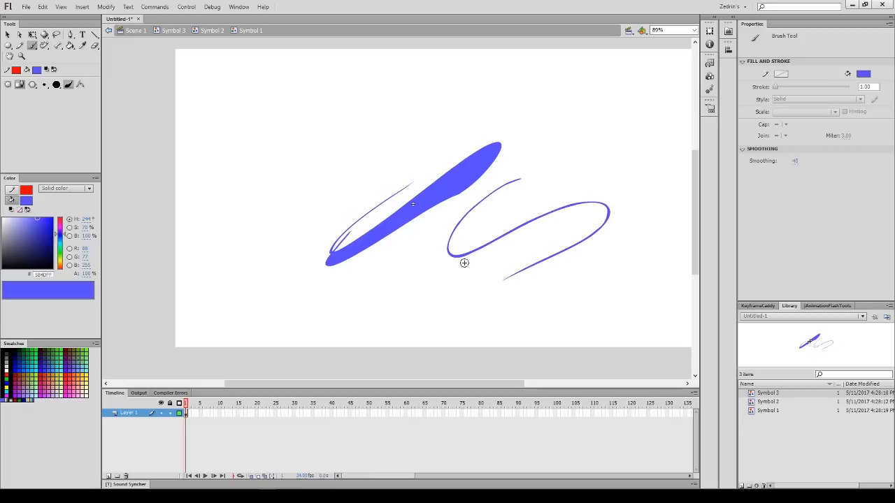
pyautogui.hotkey('ctrl', 'z')
pyautogui.hotkey('ctrl', 'z')
pyautogui.moveTo(393, 139)
pyautogui.mouseDown()
pyautogui.moveTo(351, 132)
pyautogui.moveTo(326, 178)
pyautogui.moveTo(346, 181)
pyautogui.mouseUp()
pyautogui.hotkey('ctrl', 'z')
# Try to draw a curved path with the Pen tool above the distorted shape inside the innermost symbol
pyautogui.press('p')
pyautogui.moveTo(433, 124); pyautogui.dragTo(431, 121)
pyautogui.moveTo(561, 238); pyautogui.dragTo(551, 256)
pyautogui.hotkey('ctrl', 'z')
pyautogui.hotkey('ctrl', 'z')
pyautogui.hotkey('ctrl', 'z')
pyautogui.moveTo(270, 253); pyautogui.dragTo(271, 201)
pyautogui.moveTo(348, 154); pyautogui.dragTo(380, 148)
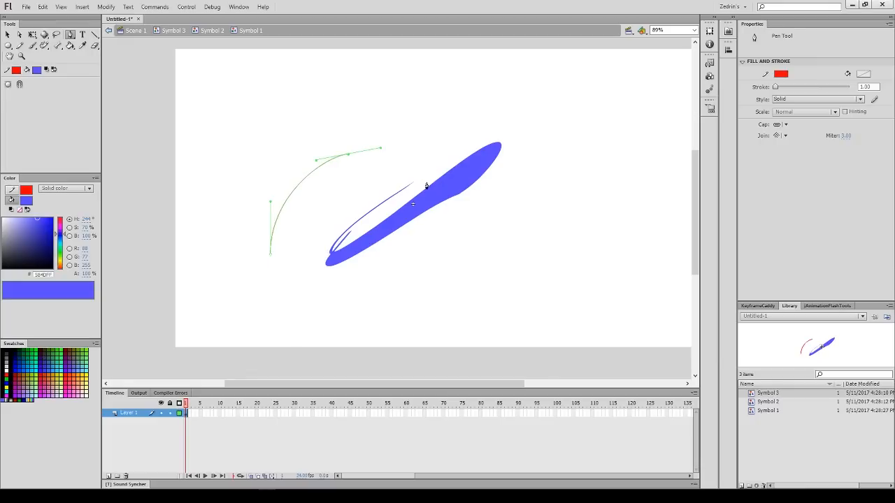
pyautogui.moveTo(435, 70); pyautogui.dragTo(463, 69)
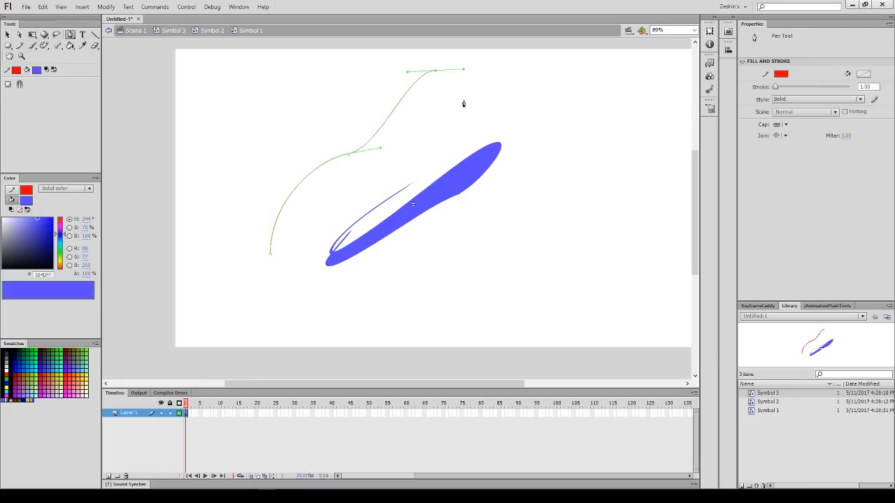
pyautogui.hotkey('ctrl', 'z')
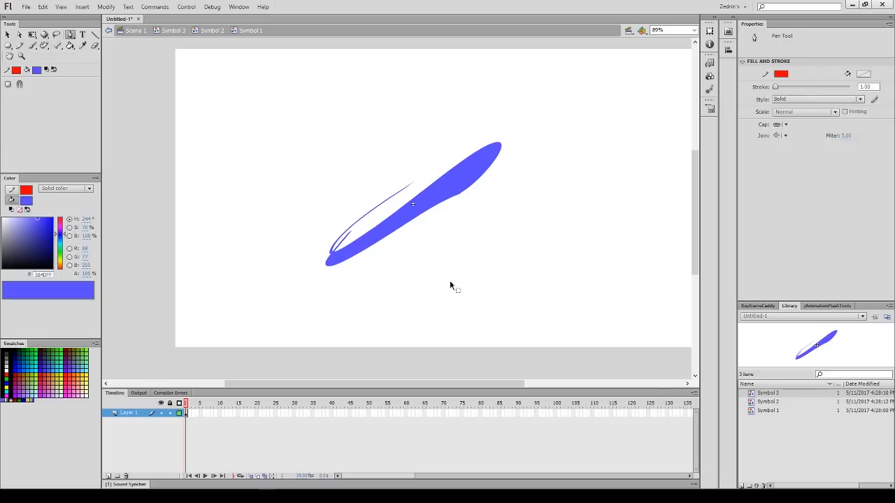
# Place a copy of the innermost symbol in Scene 1 and remove its scale and skew transformation
pyautogui.press('v')
pyautogui.doubleClick(422, 239)
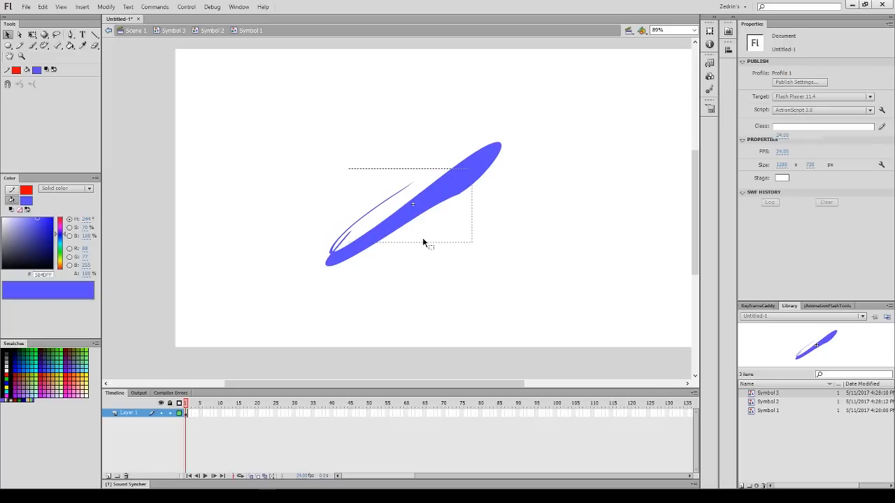
pyautogui.click(135, 30)
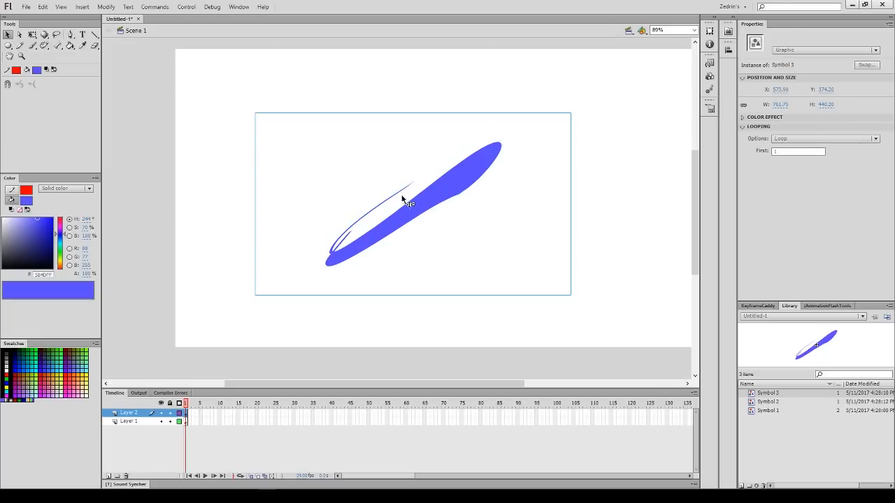
pyautogui.click(710, 30)
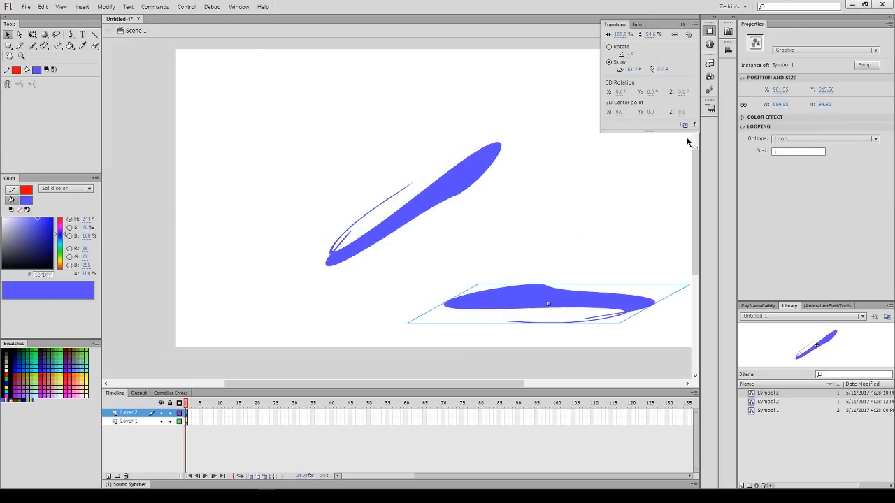
pyautogui.click(694, 127)
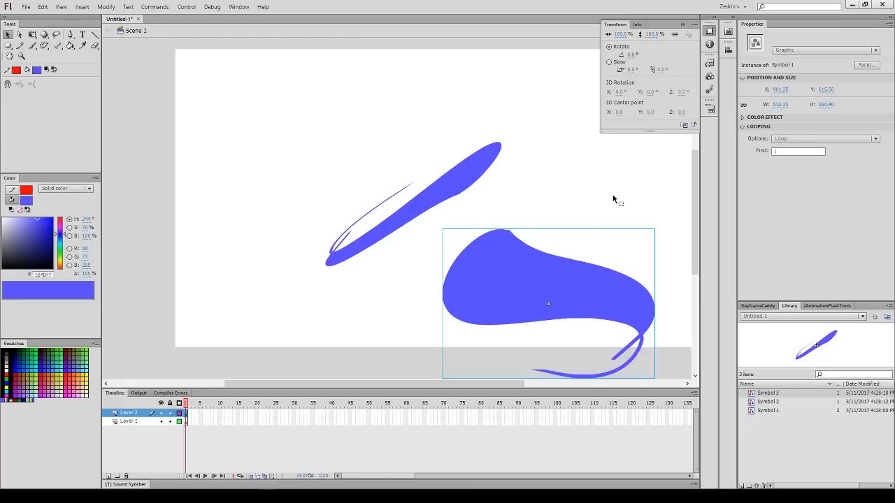
# Move the undistorted copy beside the diagonal shape, open it for editing and brush a red eye and curved mouth on it
pyautogui.moveTo(576, 285); pyautogui.dragTo(576, 189)
pyautogui.doubleClick(574, 198)
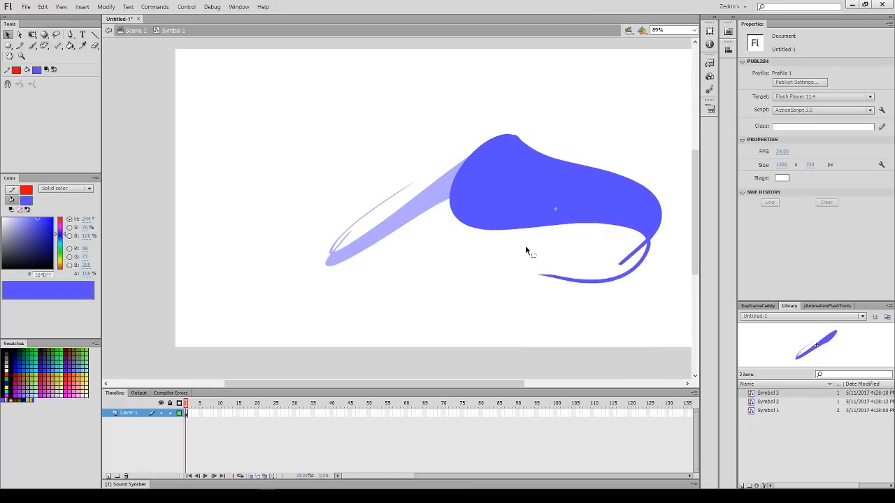
pyautogui.doubleClick(379, 243)
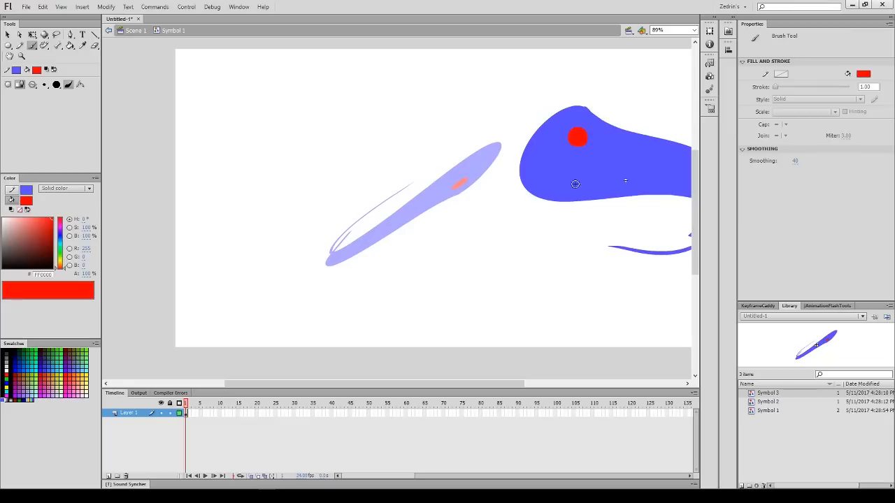
pyautogui.moveTo(581, 168); pyautogui.dragTo(551, 190)
pyautogui.press('v')
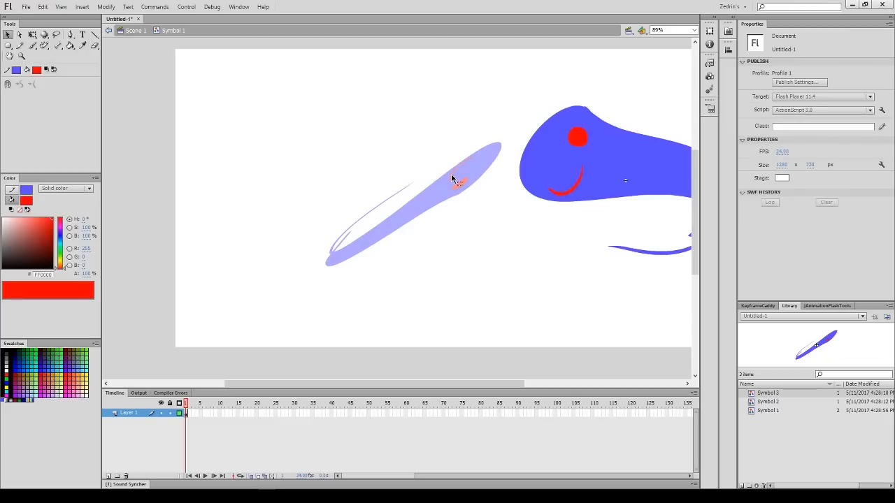
# Return to Scene 1 and delete the undistorted copy, keeping the diagonal nested symbol
pyautogui.doubleClick(519, 225)
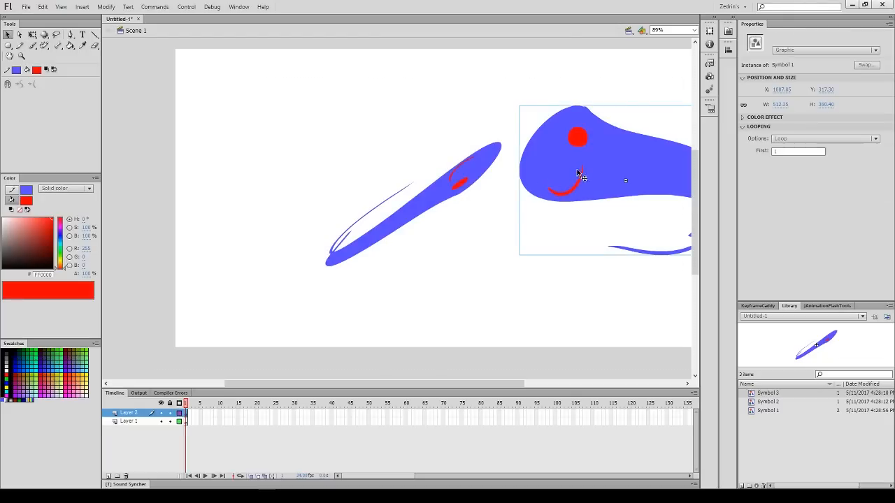
pyautogui.press('Delete')
pyautogui.moveTo(493, 185); pyautogui.dragTo(377, 342)
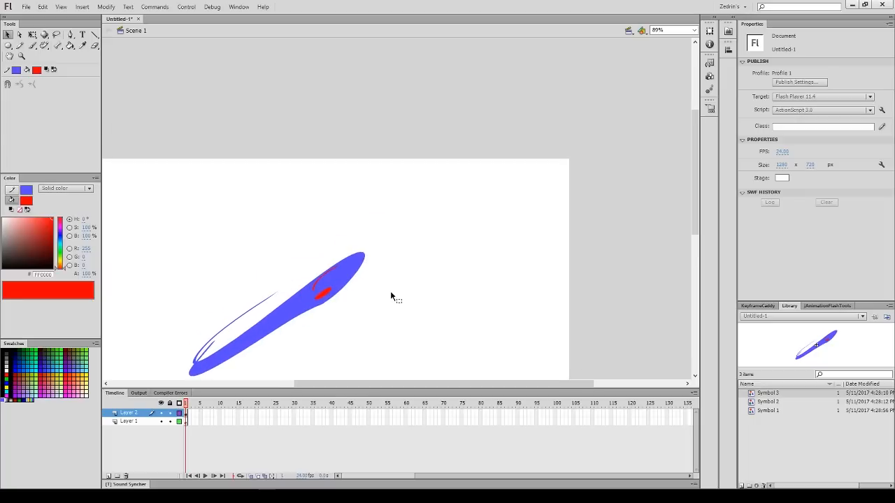
pyautogui.moveTo(337, 286); pyautogui.dragTo(429, 212)
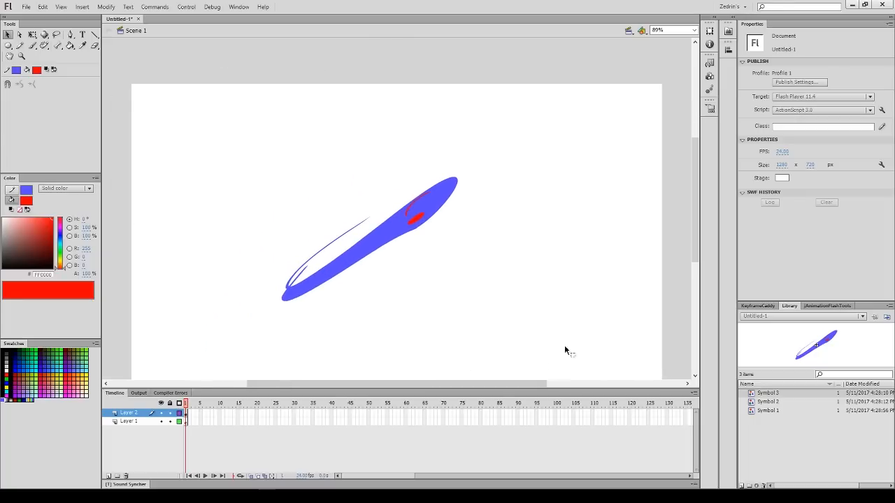
pyautogui.moveTo(517, 218); pyautogui.dragTo(539, 171)
pyautogui.moveTo(489, 229)
pyautogui.mouseDown()
pyautogui.moveTo(465, 233)
pyautogui.moveTo(497, 243)
pyautogui.mouseUp()
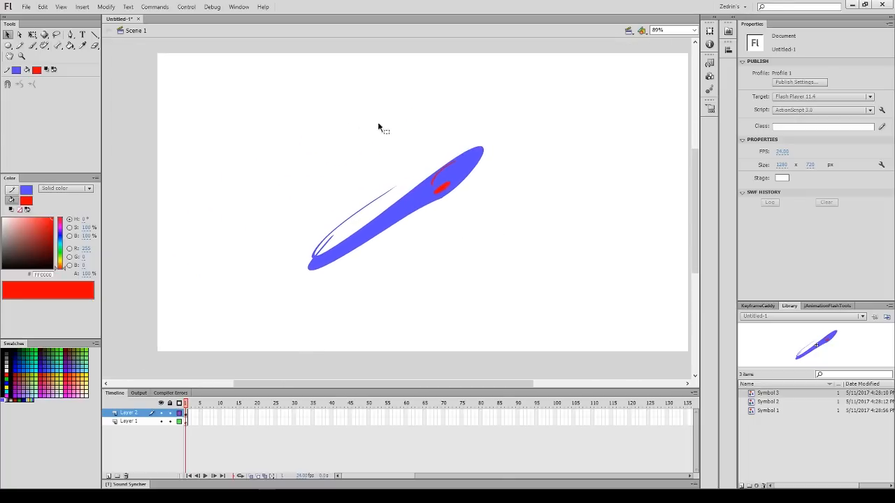
pyautogui.moveTo(482, 283); pyautogui.dragTo(407, 289)
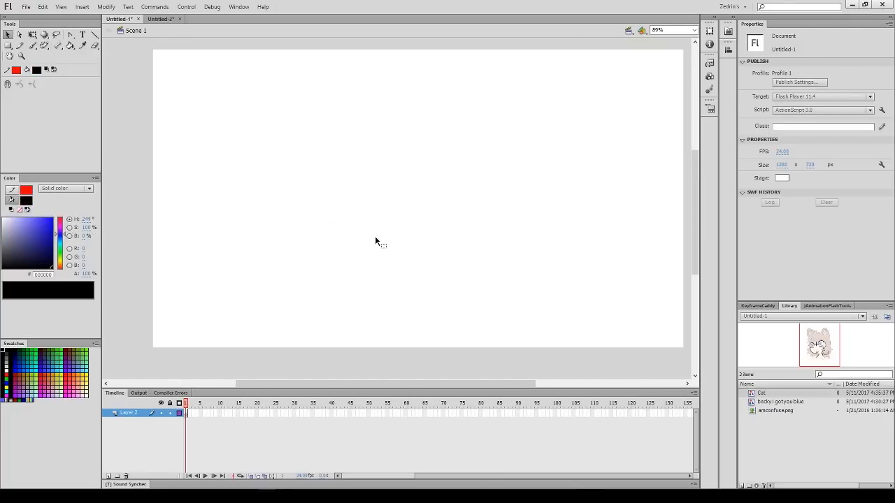
# Try to brush two black curved strokes on the empty stage
pyautogui.press('z')
pyautogui.click(401, 198)
pyautogui.press('b')
pyautogui.moveTo(412, 176)
pyautogui.mouseDown()
pyautogui.moveTo(407, 235)
pyautogui.moveTo(381, 275)
pyautogui.mouseUp()
pyautogui.moveTo(435, 181)
pyautogui.mouseDown()
pyautogui.moveTo(495, 247)
pyautogui.moveTo(462, 268)
pyautogui.mouseUp()
pyautogui.hotkey('ctrl', 'z')
pyautogui.hotkey('ctrl', 'z')
# Try to brush an open rounded outline from two black curves, inspect its line weight up close and undo both strokes
pyautogui.moveTo(370, 190)
pyautogui.mouseDown()
pyautogui.moveTo(394, 294)
pyautogui.moveTo(414, 301)
pyautogui.mouseUp()
pyautogui.moveTo(362, 206); pyautogui.dragTo(456, 263)
pyautogui.press('z')
pyautogui.click(398, 238)
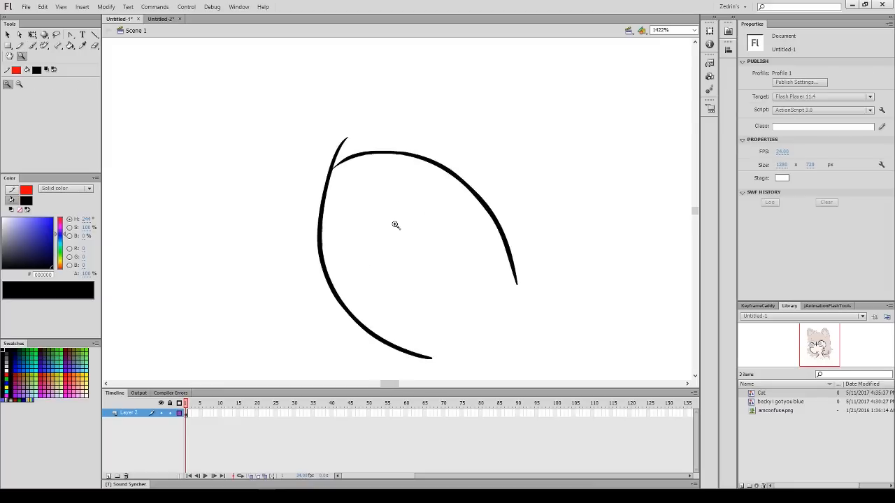
pyautogui.click(397, 229)
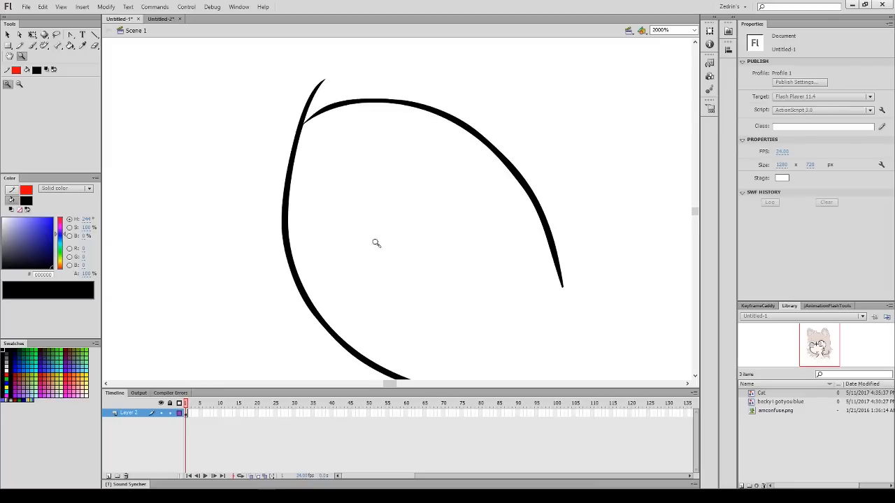
pyautogui.press('b')
pyautogui.hotkey('ctrl', 'z')
pyautogui.hotkey('ctrl', 'z')
# Brush a black rounded outline with an inner curve on the stage, redoing the inner curve once
pyautogui.press('z')
pyautogui.keyDown('alt'); pyautogui.click(393, 283); pyautogui.keyUp('alt')
pyautogui.keyDown('alt'); pyautogui.click(393, 282); pyautogui.keyUp('alt')
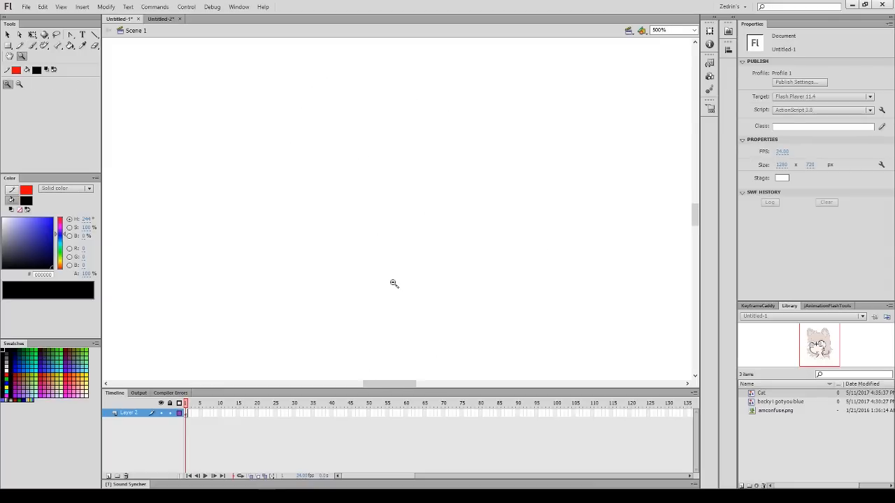
pyautogui.keyDown('alt'); pyautogui.click(393, 283); pyautogui.keyUp('alt')
pyautogui.keyDown('alt'); pyautogui.click(395, 288); pyautogui.keyUp('alt')
pyautogui.keyDown('alt'); pyautogui.click(390, 277); pyautogui.keyUp('alt')
pyautogui.moveTo(386, 227); pyautogui.dragTo(383, 359)
pyautogui.press('b')
pyautogui.moveTo(332, 221)
pyautogui.mouseDown()
pyautogui.moveTo(339, 305)
pyautogui.moveTo(357, 320)
pyautogui.moveTo(441, 299)
pyautogui.mouseUp()
pyautogui.moveTo(361, 321); pyautogui.dragTo(422, 267)
pyautogui.moveTo(332, 273); pyautogui.dragTo(363, 214)
pyautogui.hotkey('ctrl', 'z')
pyautogui.moveTo(336, 298); pyautogui.dragTo(355, 214)
# Combine all the black strokes into one drawing object and scale it down to about 39 by 37 px
pyautogui.press('v')
pyautogui.hotkey('ctrl', 'a')
pyautogui.hotkey('ctrl', 'g')
pyautogui.press('q')
pyautogui.moveTo(442, 211); pyautogui.dragTo(338, 312)
# Examine the line weight of the scaled-down drawing up close and at a distance
pyautogui.press('z')
pyautogui.click(339, 317)
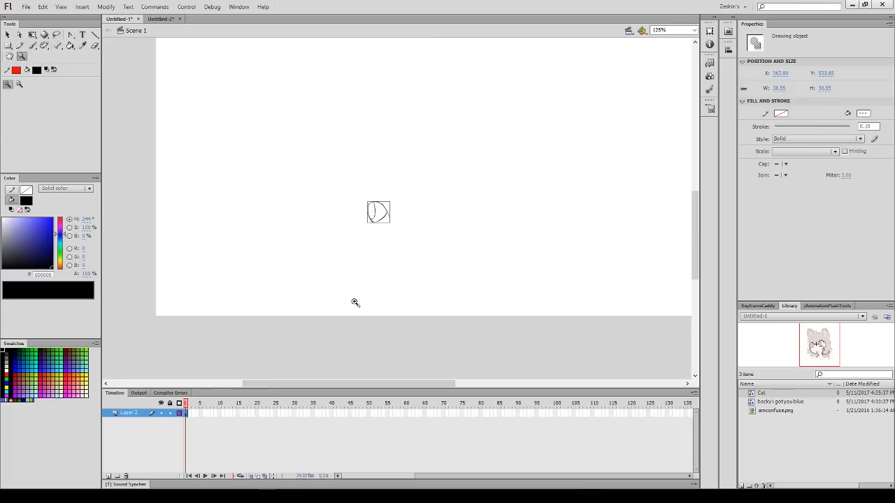
pyautogui.click(354, 303)
pyautogui.click(372, 224)
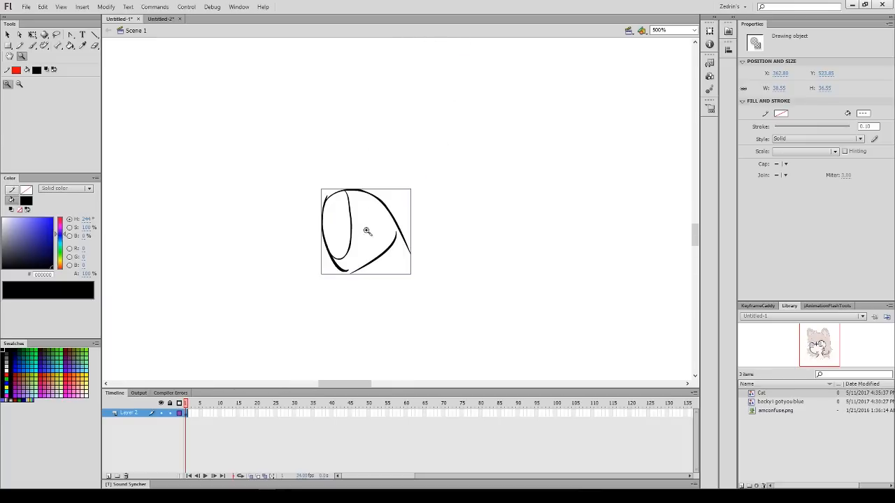
pyautogui.click(367, 231)
pyautogui.keyDown('alt'); pyautogui.click(379, 249); pyautogui.keyUp('alt')
pyautogui.keyDown('alt'); pyautogui.click(381, 252); pyautogui.keyUp('alt')
pyautogui.keyDown('alt'); pyautogui.click(381, 251); pyautogui.keyUp('alt')
pyautogui.keyDown('alt'); pyautogui.click(380, 250); pyautogui.keyUp('alt')
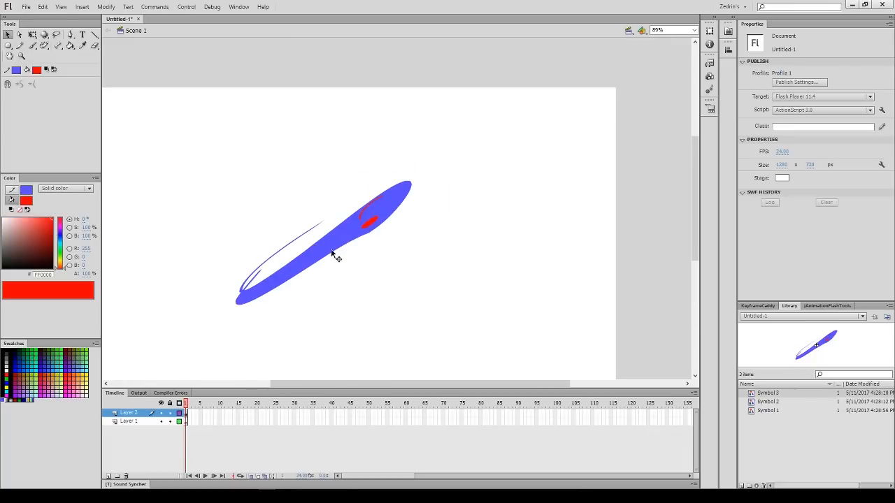
# Move the diagonal nested symbol aside and brush a filled red S-shaped blob on Layer 1
pyautogui.moveTo(339, 250); pyautogui.dragTo(313, 235)
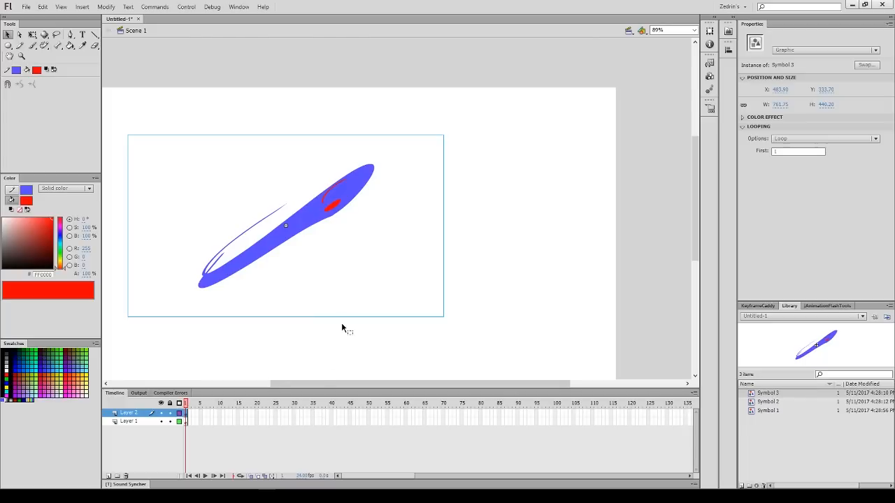
pyautogui.click(186, 421)
pyautogui.press('b')
pyautogui.moveTo(440, 247)
pyautogui.mouseDown()
pyautogui.moveTo(324, 320)
pyautogui.moveTo(326, 350)
pyautogui.mouseUp()
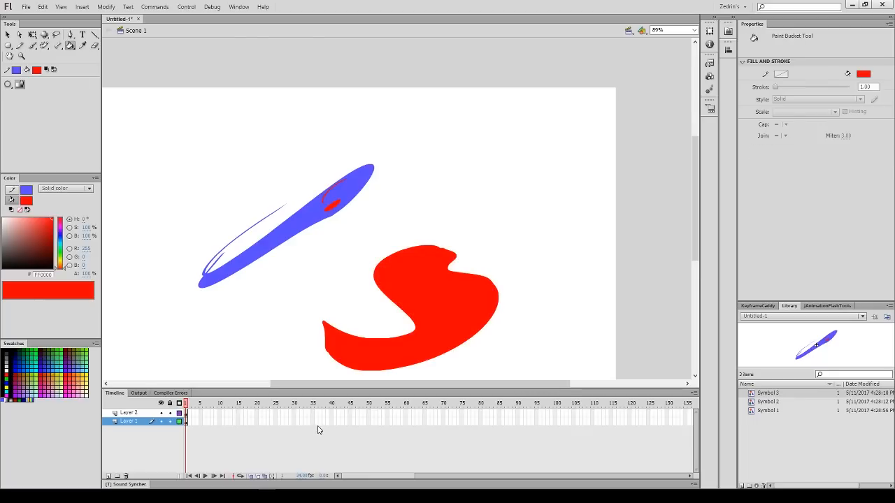
# Insert a keyframe at frame 37 of Layer 1 and move the red blob there toward the stage's upper-left corner
pyautogui.click(320, 423)
pyautogui.press('F6')
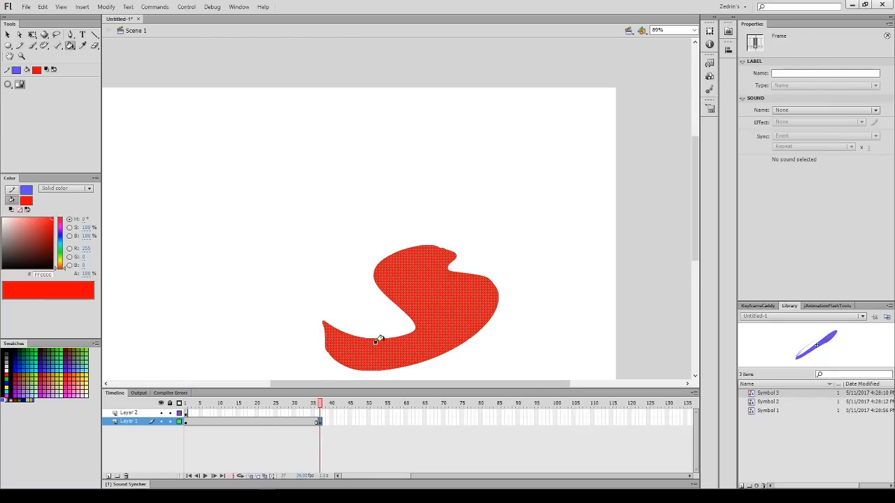
pyautogui.moveTo(378, 340); pyautogui.dragTo(179, 219)
# Create a classic tween between the two Layer 1 keyframes and select the red blob in frame 1
pyautogui.click(204, 422)
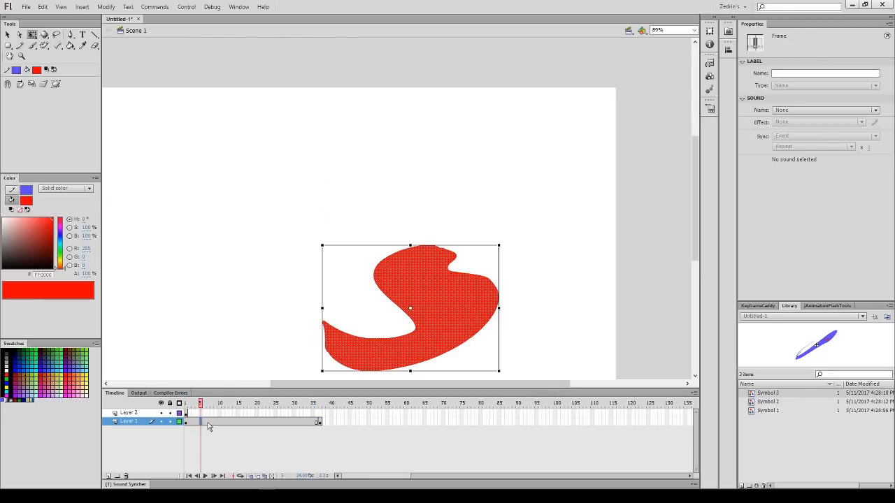
pyautogui.rightClick(198, 422)
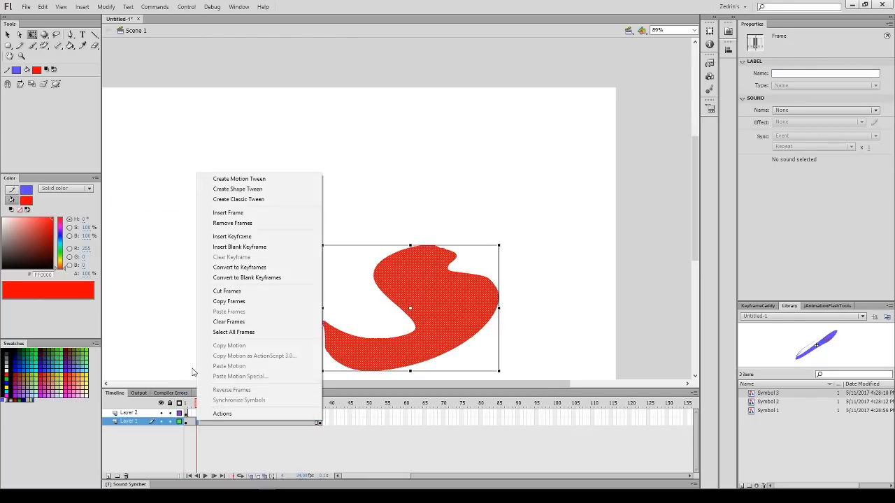
pyautogui.click(229, 201)
pyautogui.moveTo(200, 409)
pyautogui.mouseDown()
pyautogui.moveTo(333, 412)
pyautogui.moveTo(185, 413)
pyautogui.mouseUp()
pyautogui.click(187, 432)
pyautogui.click(187, 422)
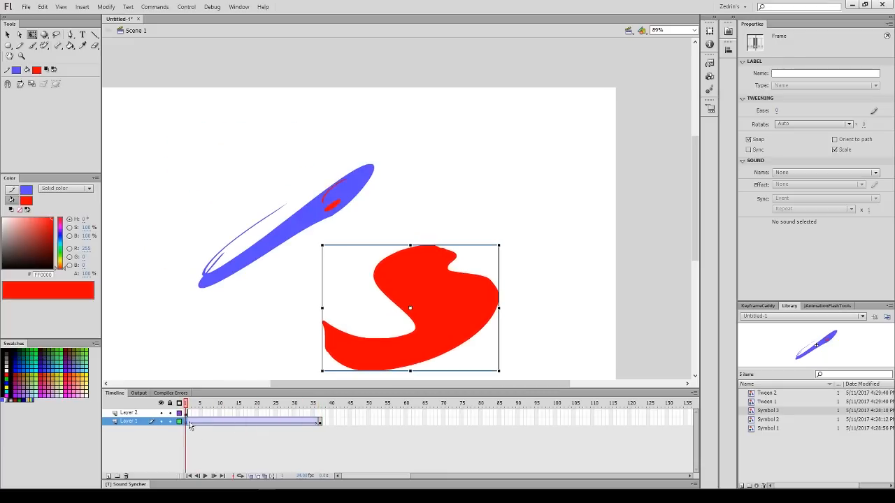
pyautogui.click(455, 285)
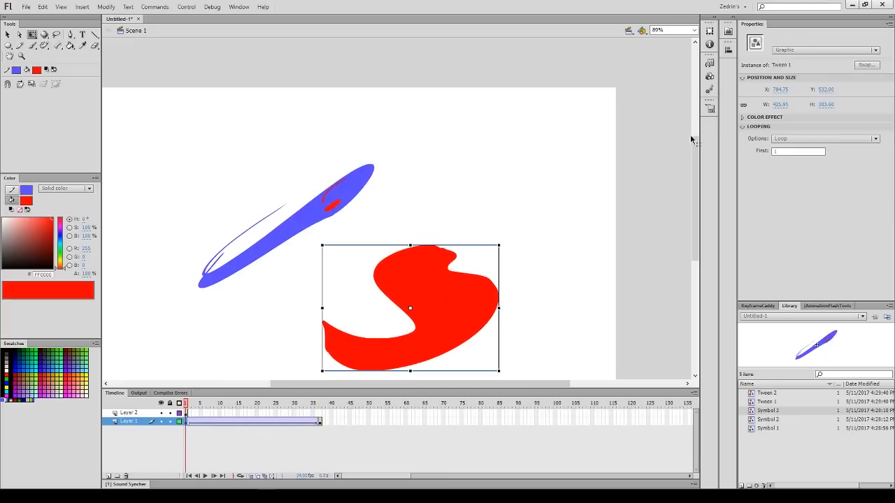
# Open the symbol in the frame 37 keyframe, recolor the blob blue and brush a looped blue stroke beside it
pyautogui.click(320, 422)
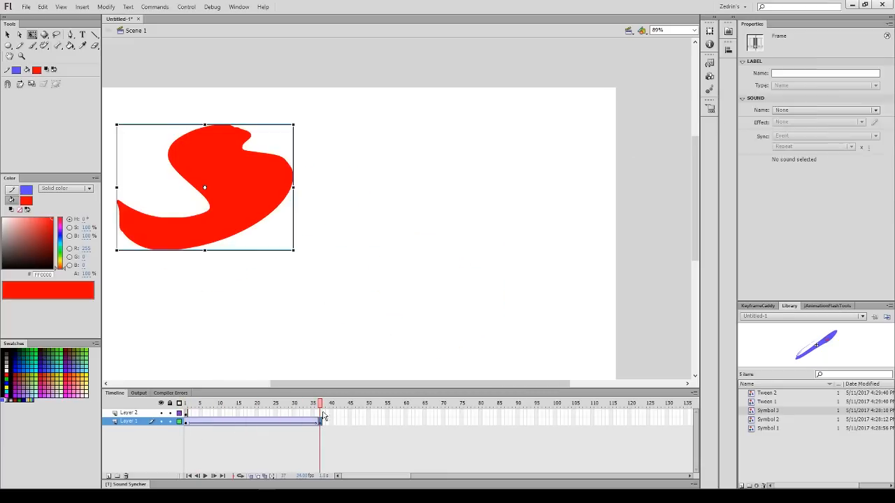
pyautogui.doubleClick(250, 200)
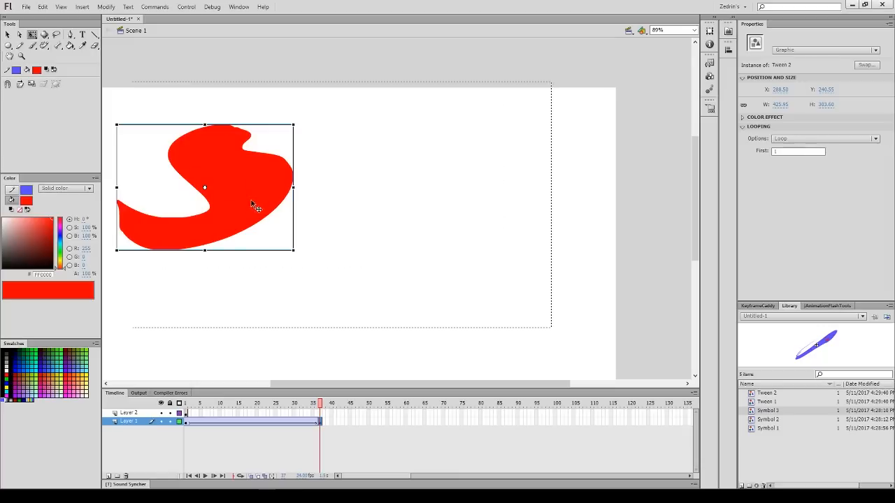
pyautogui.press('b')
pyautogui.press('x')
pyautogui.moveTo(310, 215); pyautogui.dragTo(290, 243)
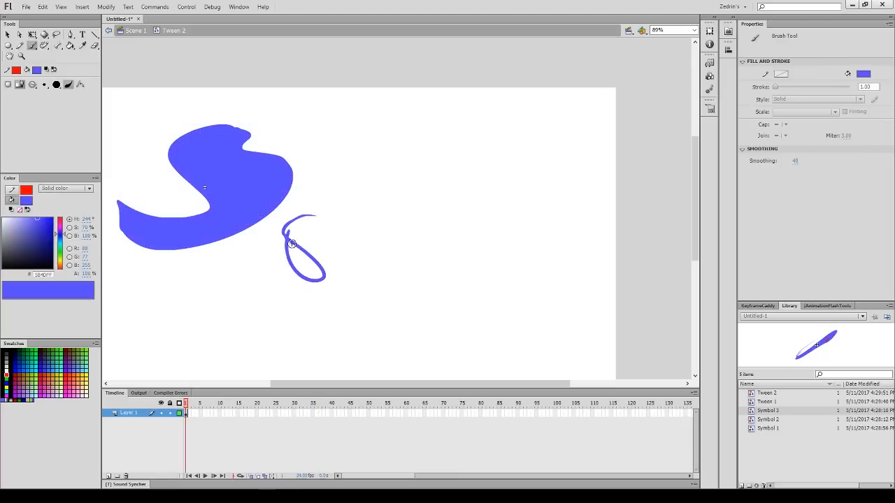
pyautogui.press('v')
pyautogui.doubleClick(279, 310)
# Reopen the frame 37 symbol, remove the looped stroke and return to Scene 1
pyautogui.moveTo(321, 409)
pyautogui.mouseDown()
pyautogui.moveTo(309, 405)
pyautogui.moveTo(320, 405)
pyautogui.mouseUp()
pyautogui.click(321, 422)
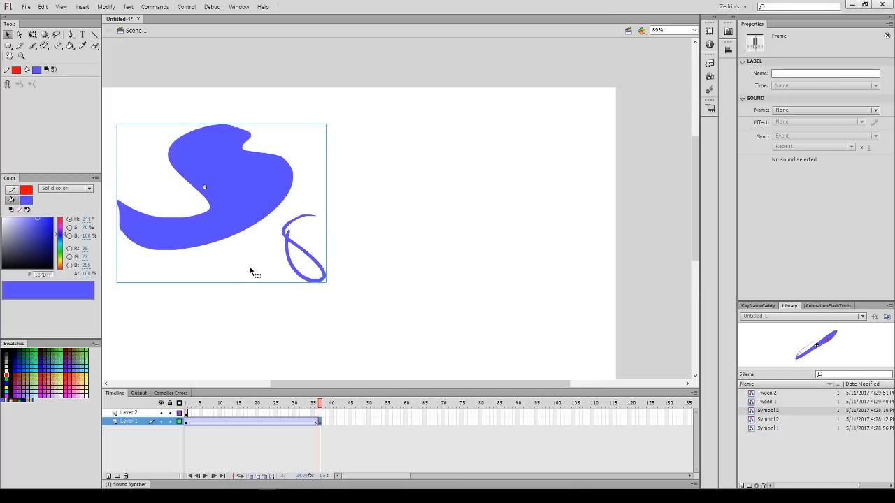
pyautogui.doubleClick(319, 286)
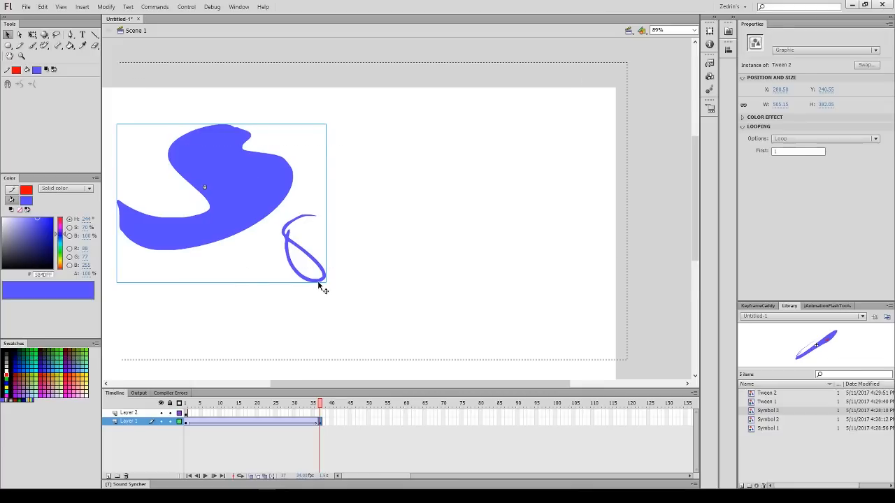
pyautogui.doubleClick(315, 304)
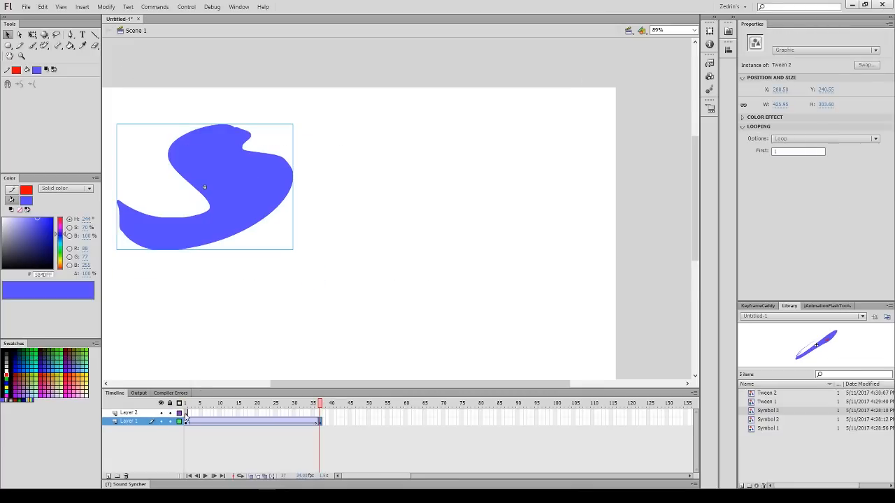
# Delete all the tween and numbered symbols from the library and remove the leftover tween from Layer 1
pyautogui.click(186, 423)
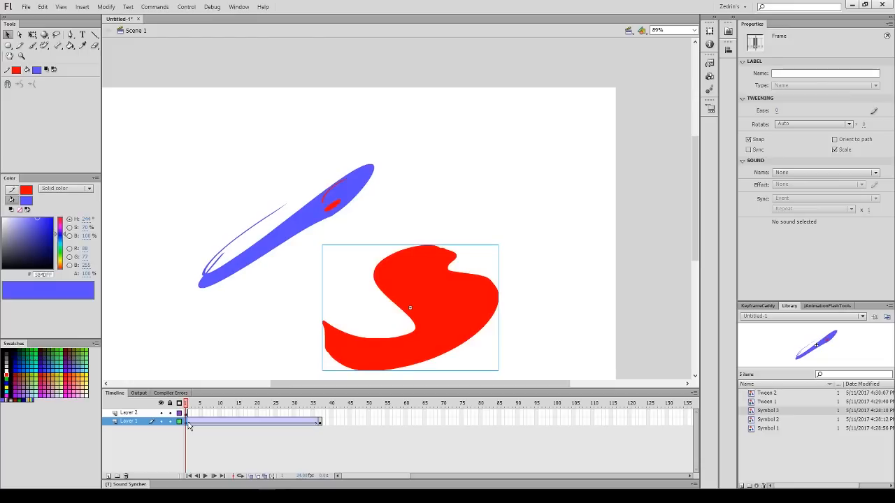
pyautogui.click(772, 431)
pyautogui.click(769, 419)
pyautogui.click(769, 411)
pyautogui.click(767, 403)
pyautogui.click(767, 394)
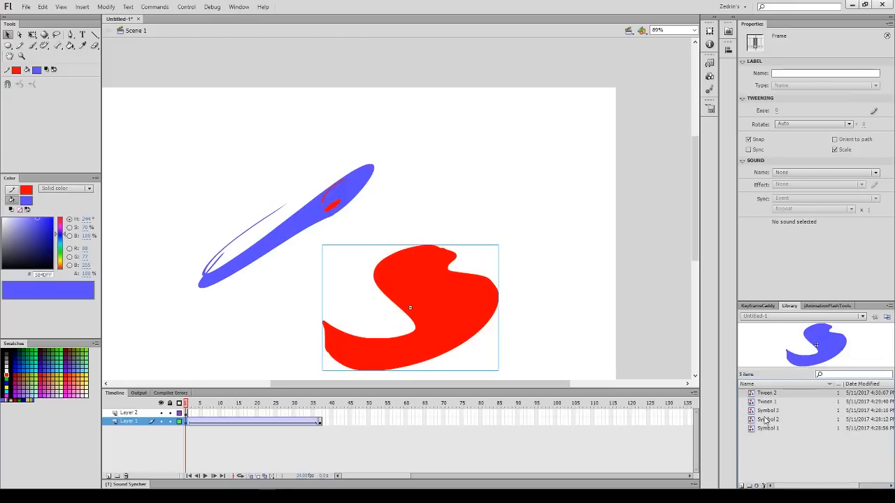
pyautogui.click(767, 431)
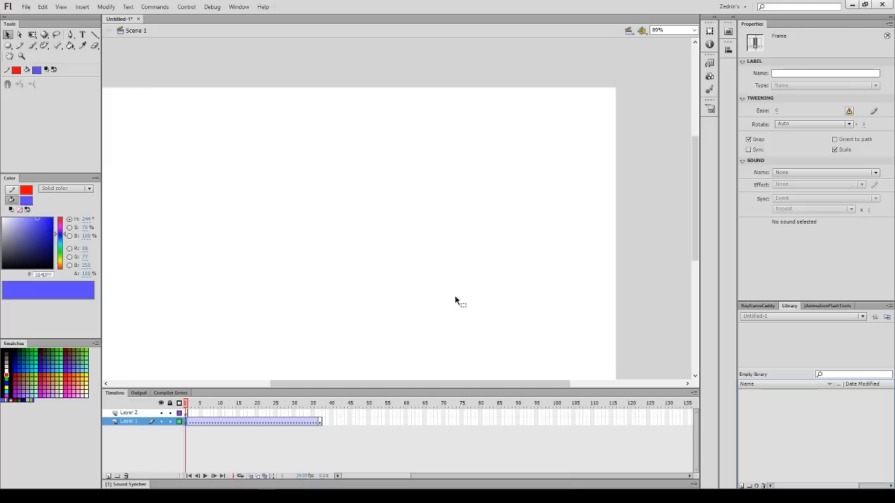
pyautogui.rightClick(207, 422)
pyautogui.click(242, 183)
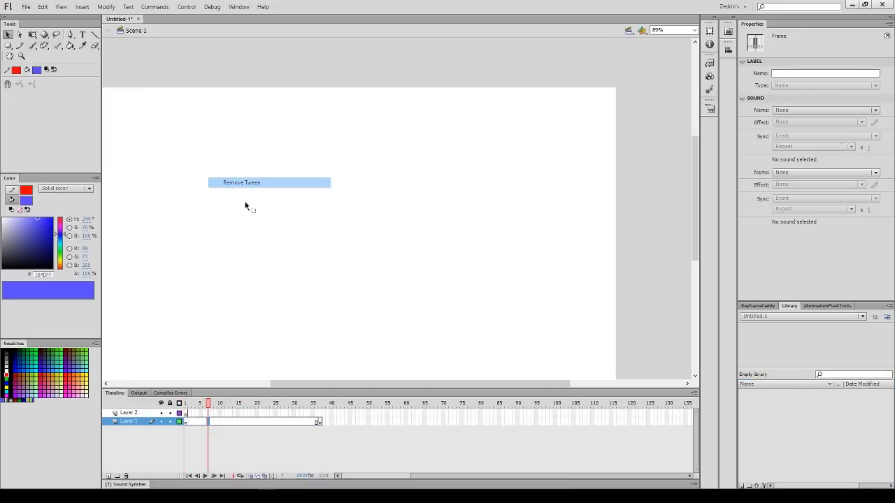
# Brush a large closed blue blob on Layer 1 and fill its interior
pyautogui.press('b')
pyautogui.moveTo(370, 150)
pyautogui.mouseDown()
pyautogui.moveTo(464, 262)
pyautogui.moveTo(516, 196)
pyautogui.moveTo(371, 149)
pyautogui.mouseUp()
pyautogui.press('k')
pyautogui.click(356, 218)
# Convert the blue blob to a graphic symbol named "becky i got you blue"
pyautogui.press('v')
pyautogui.click(358, 226)
pyautogui.press('F8')
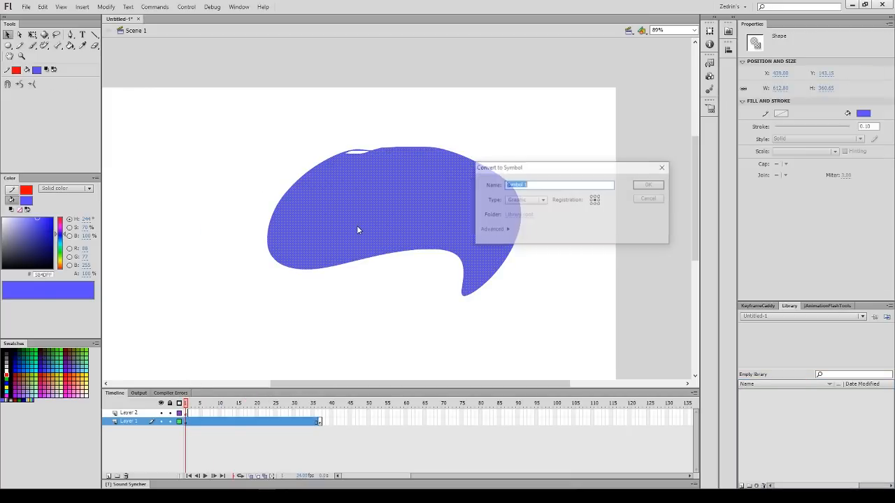
pyautogui.write('becky i got you blue')
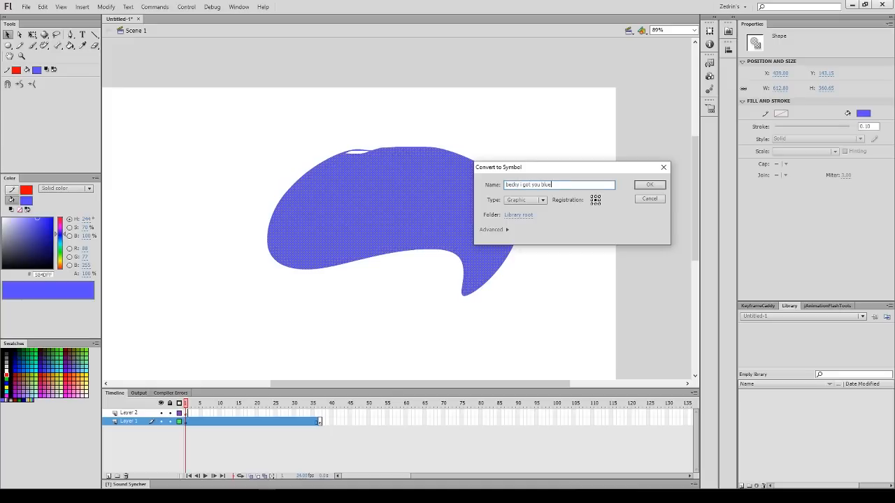
pyautogui.press('Return')
pyautogui.click(328, 337)
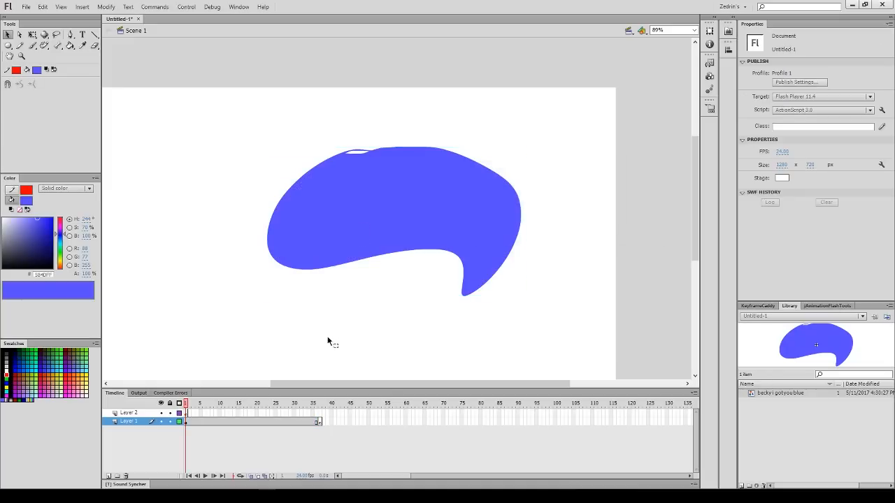
# Insert a keyframe at frame 36 of Layer 1 and move the blue symbol there toward the stage's lower left
pyautogui.click(432, 243)
pyautogui.click(316, 422)
pyautogui.press('F6')
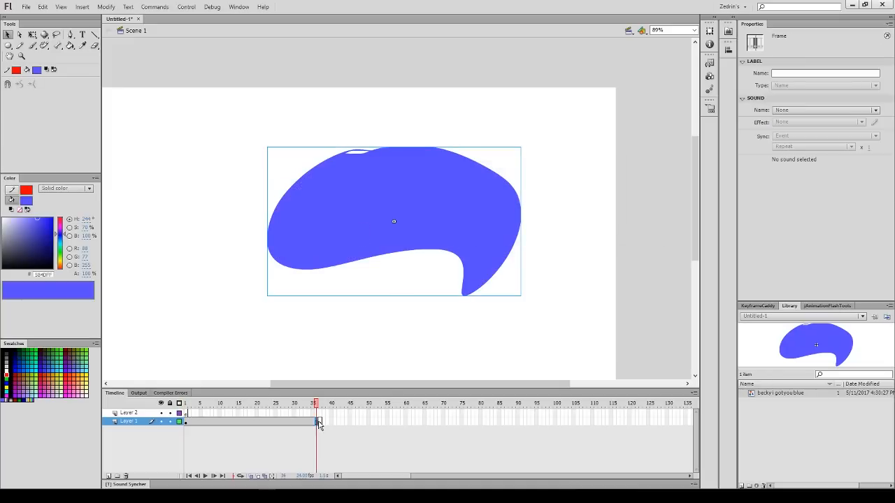
pyautogui.moveTo(438, 256); pyautogui.dragTo(226, 307)
# Create a classic tween on Layer 1 between the blue symbol's keyframes and scrub through the motion
pyautogui.click(239, 421)
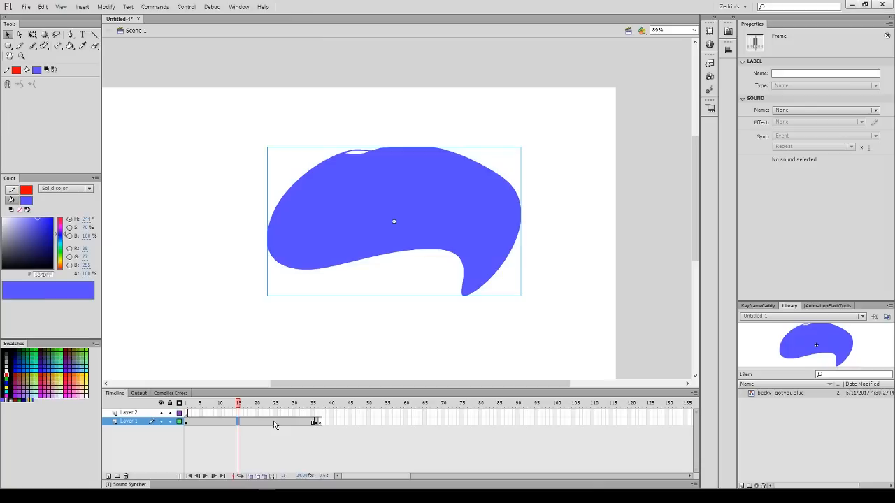
pyautogui.press('F3')
pyautogui.click(530, 260)
pyautogui.click(208, 413)
pyautogui.click(112, 102)
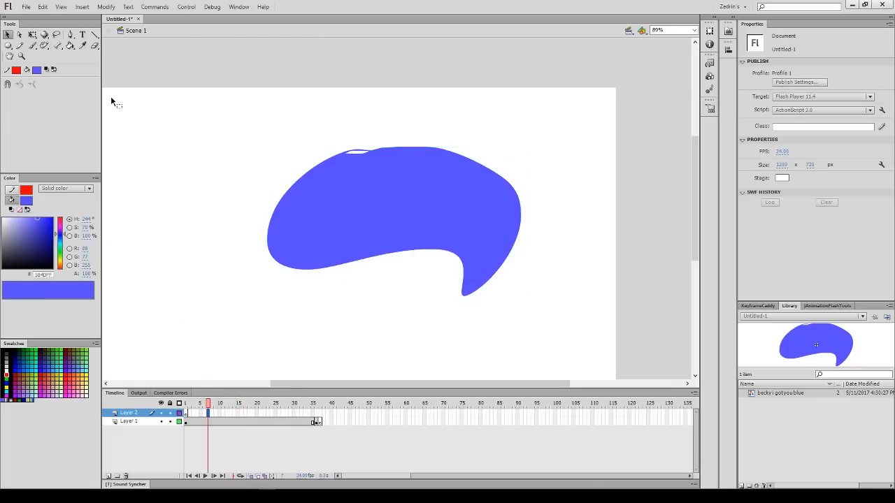
pyautogui.click(213, 422)
pyautogui.click(106, 7)
pyautogui.moveTo(79, 10)
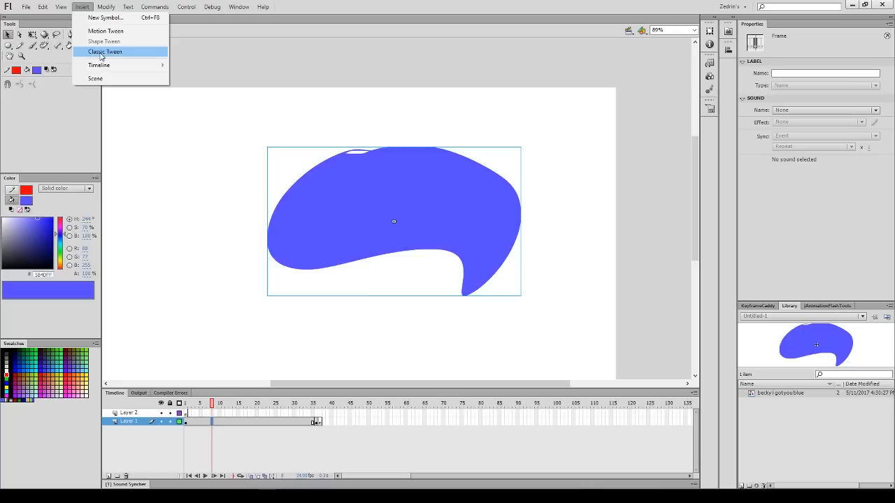
pyautogui.click(102, 54)
pyautogui.moveTo(221, 405); pyautogui.dragTo(306, 395)
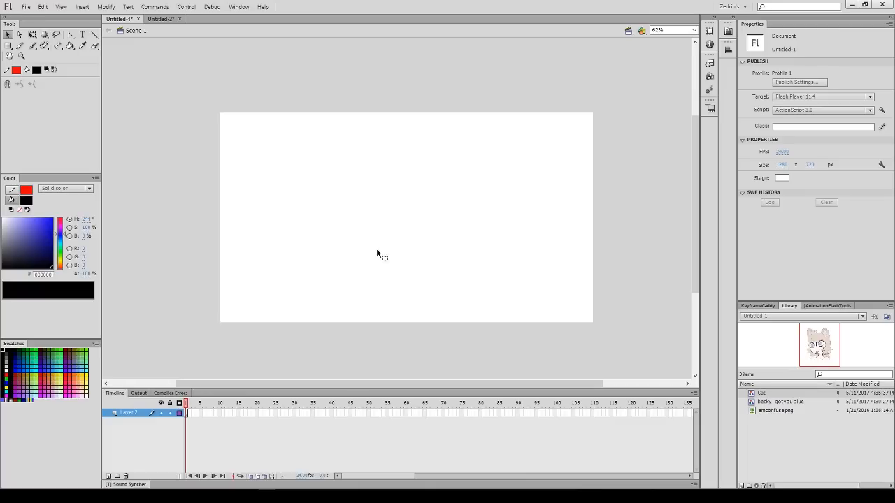
# Draw a black square about 466 px wide with a red outline and set the outline's stroke to 25
pyautogui.press('b')
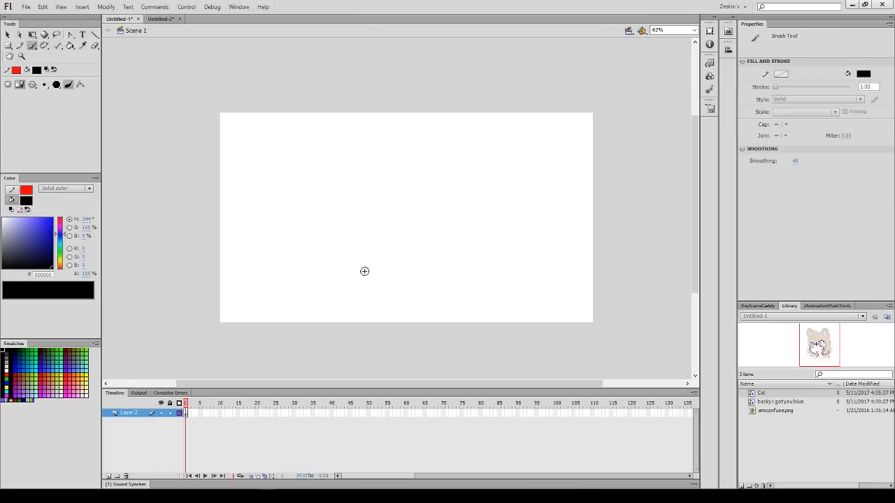
pyautogui.press('r')
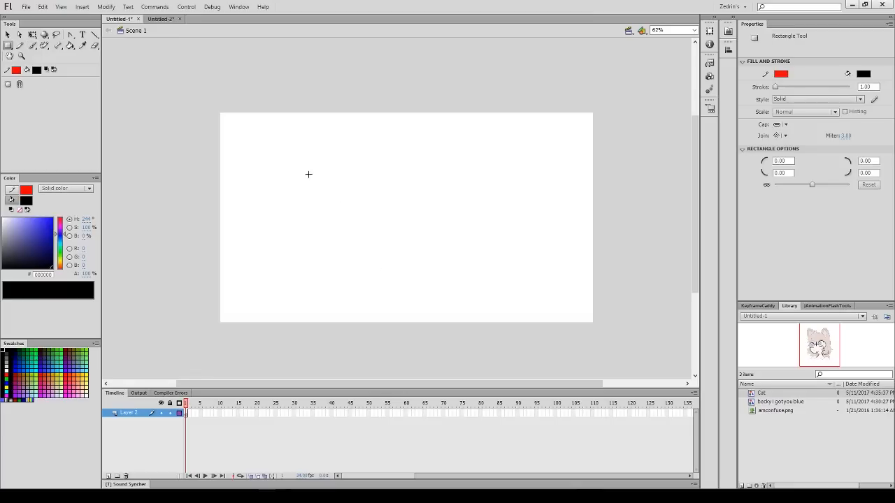
pyautogui.moveTo(319, 190); pyautogui.dragTo(455, 324)
pyautogui.press('v')
pyautogui.doubleClick(456, 265)
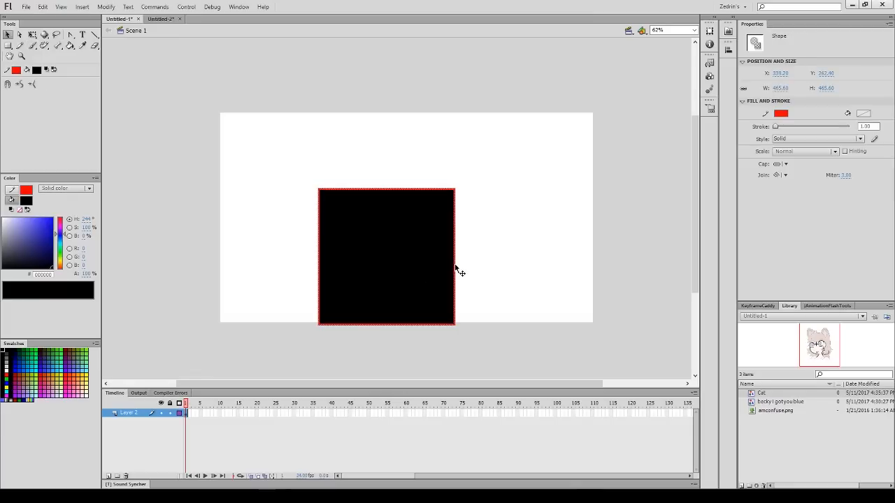
pyautogui.click(867, 127)
pyautogui.write('25')
pyautogui.press('Return')
# Convert the square's fill and outline to a graphic symbol named "box"
pyautogui.click(514, 161)
pyautogui.moveTo(514, 162); pyautogui.dragTo(280, 371)
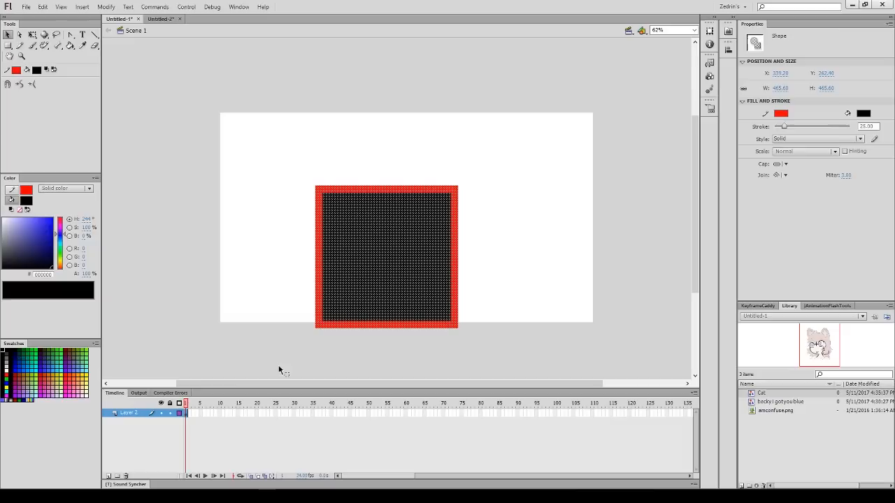
pyautogui.press('F8')
pyautogui.write('box')
pyautogui.press('Return')
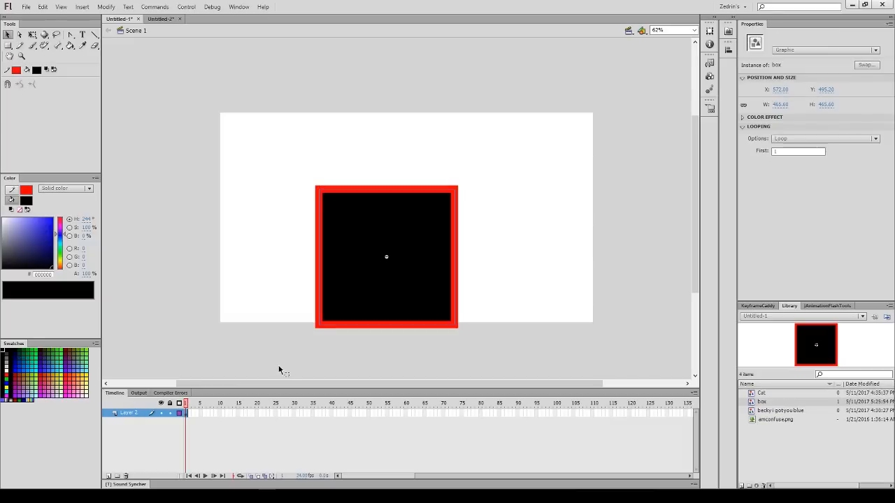
# Move the box symbol up within the stage, then place a copy beside it and break the copy apart
pyautogui.moveTo(428, 312); pyautogui.dragTo(420, 261)
pyautogui.press('q')
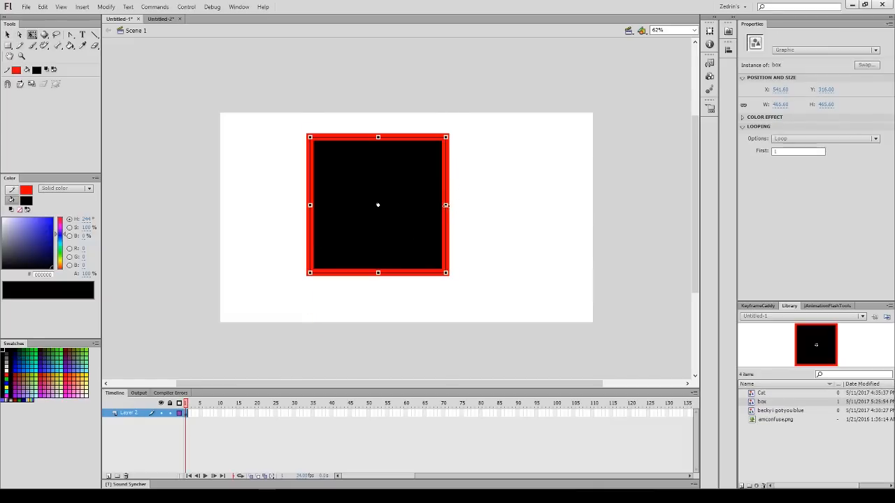
pyautogui.moveTo(429, 250); pyautogui.dragTo(589, 242)
pyautogui.hotkey('ctrl', 'b')
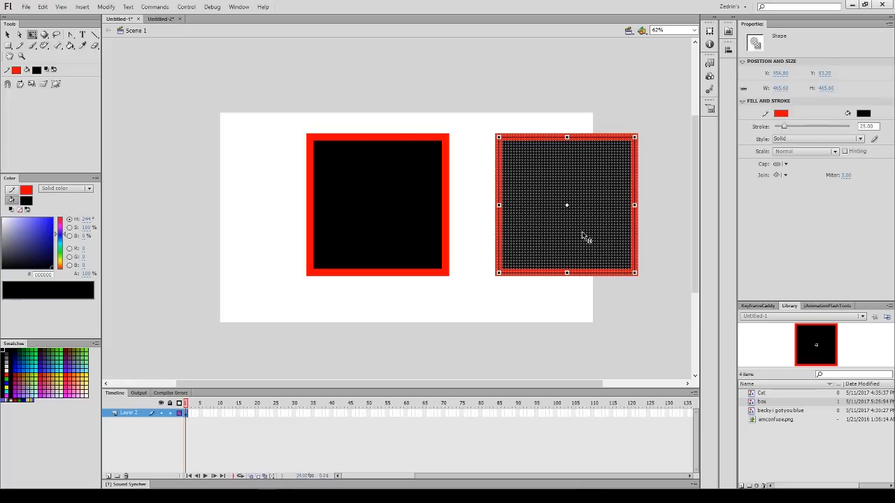
# Convert the copied square's outline to a fill and combine its shapes into one drawing object
pyautogui.hotkey('ctrl', 'shift', 'c')
pyautogui.click(522, 309)
pyautogui.moveTo(479, 113); pyautogui.dragTo(649, 325)
pyautogui.hotkey('ctrl', 'u')
# Move both squares left so they sit side by side inside the stage
pyautogui.moveTo(560, 242); pyautogui.dragTo(493, 237)
pyautogui.keyDown('shift'); pyautogui.click(421, 231); pyautogui.keyUp('shift')
pyautogui.click(593, 240)
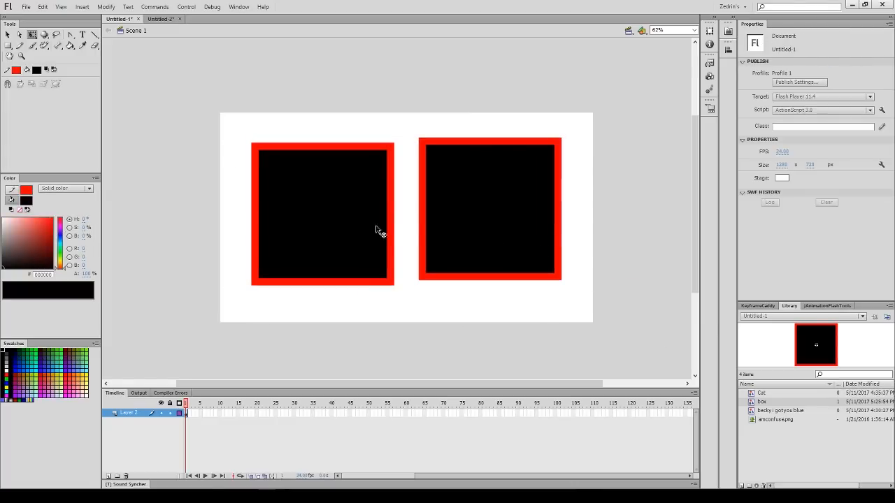
# Squash the box symbol to about 75 px wide and the drawing object beside it to about 110 px wide
pyautogui.click(378, 230)
pyautogui.moveTo(393, 214); pyautogui.dragTo(336, 215)
pyautogui.click(344, 207)
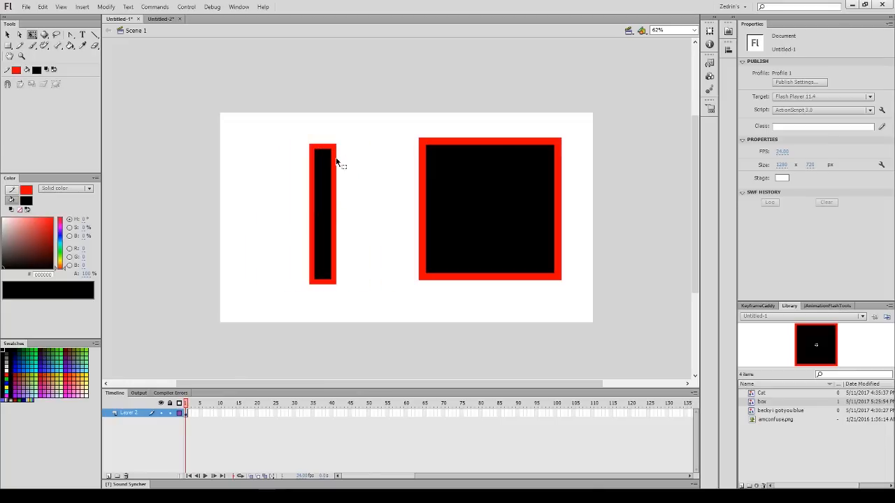
pyautogui.click(326, 185)
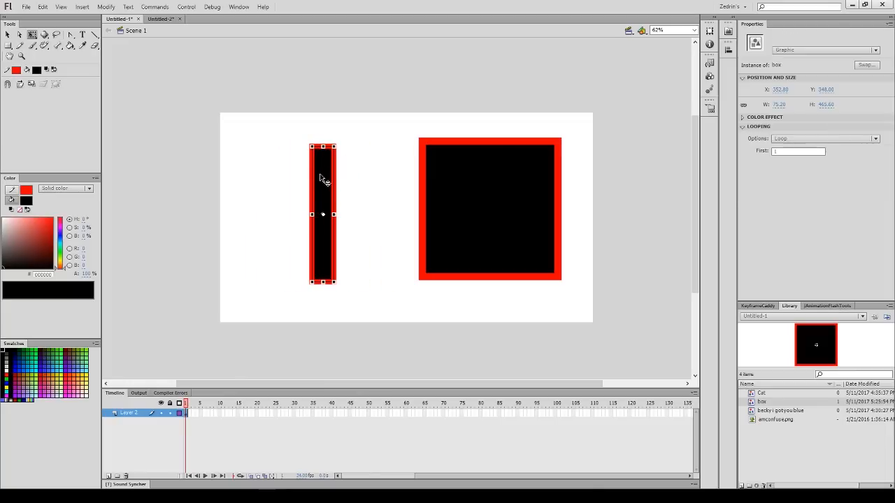
pyautogui.click(493, 202)
pyautogui.moveTo(561, 209); pyautogui.dragTo(450, 229)
pyautogui.click(483, 231)
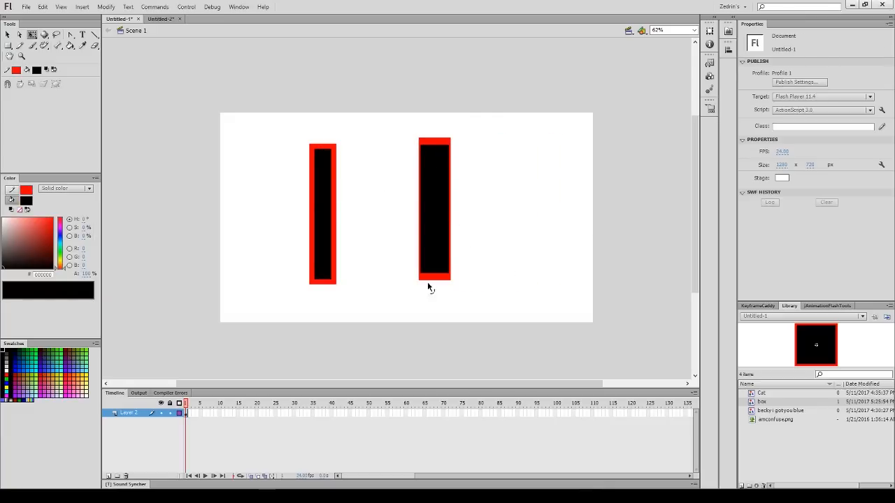
# Skew the narrow box symbol downward along its right edge and the drawing object upward along its right edge
pyautogui.click(328, 212)
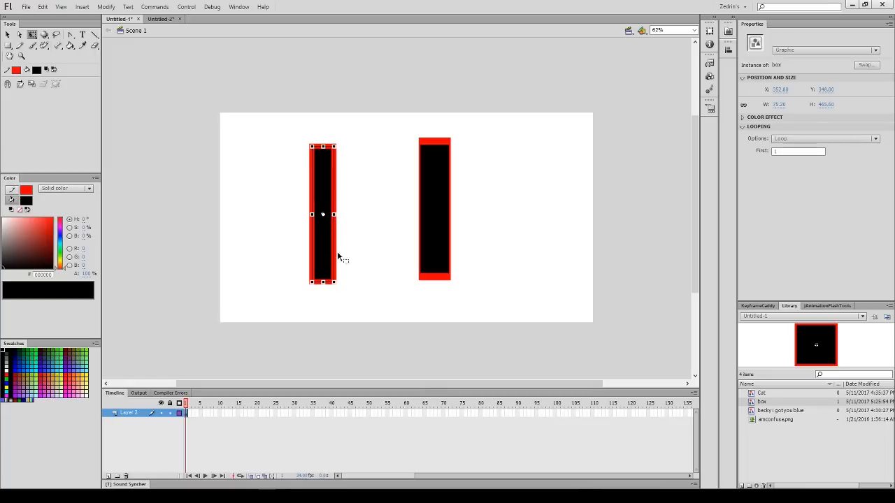
pyautogui.moveTo(334, 256); pyautogui.dragTo(355, 296)
pyautogui.click(352, 199)
pyautogui.click(335, 207)
pyautogui.click(355, 295)
pyautogui.click(333, 268)
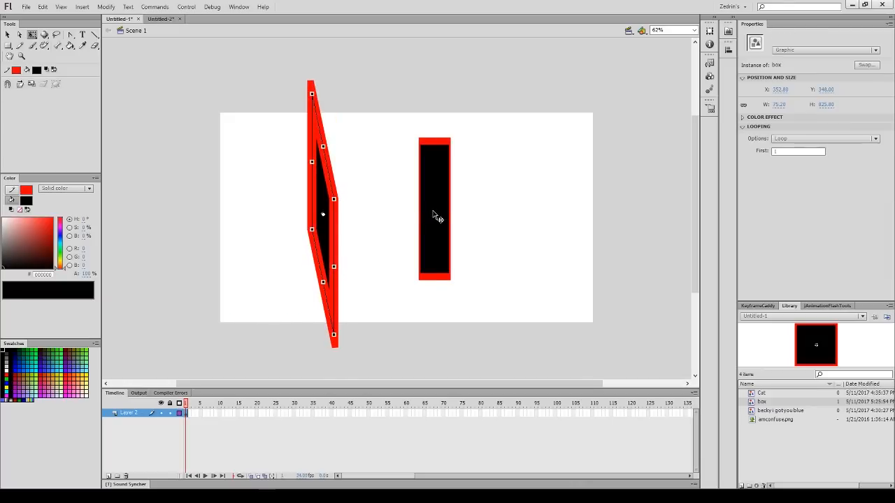
pyautogui.click(433, 217)
pyautogui.moveTo(451, 216)
pyautogui.mouseDown()
pyautogui.moveTo(441, 321)
pyautogui.moveTo(457, 290)
pyautogui.moveTo(451, 146)
pyautogui.moveTo(435, 104)
pyautogui.mouseUp()
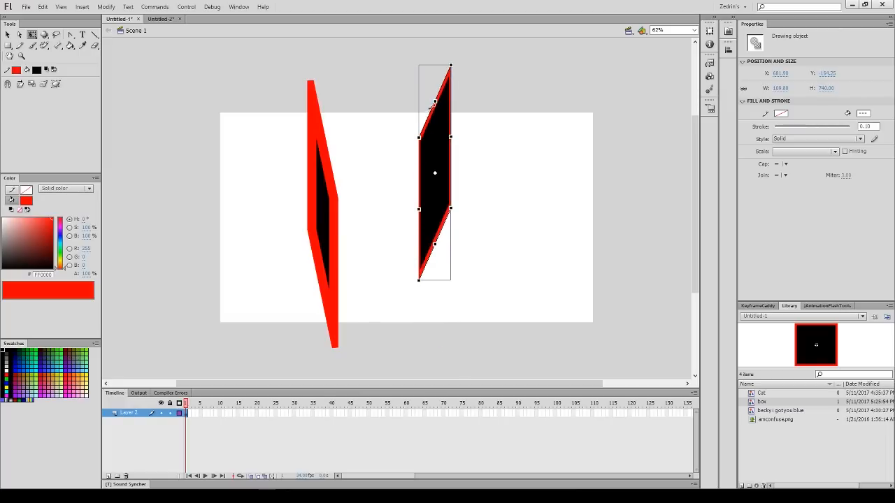
# Skew the box symbol again by its right edge and deselect it
pyautogui.click(334, 218)
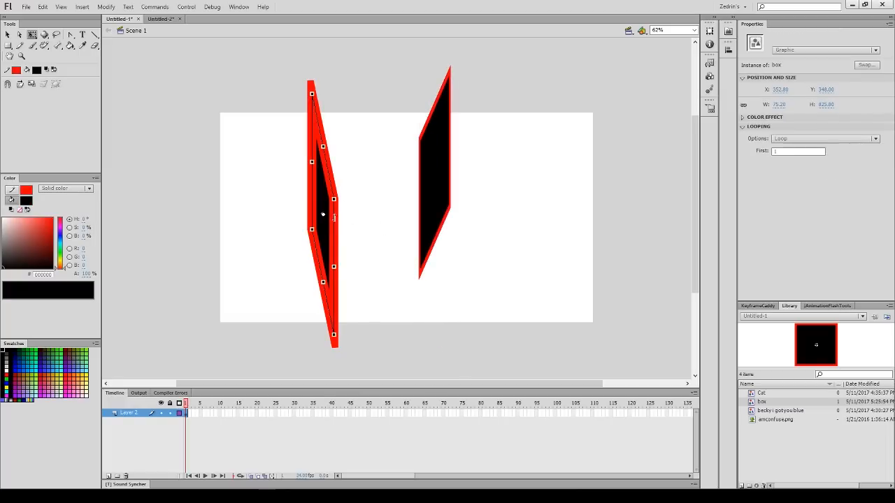
pyautogui.moveTo(333, 248); pyautogui.dragTo(361, 211)
pyautogui.click(347, 215)
pyautogui.click(334, 219)
pyautogui.click(381, 215)
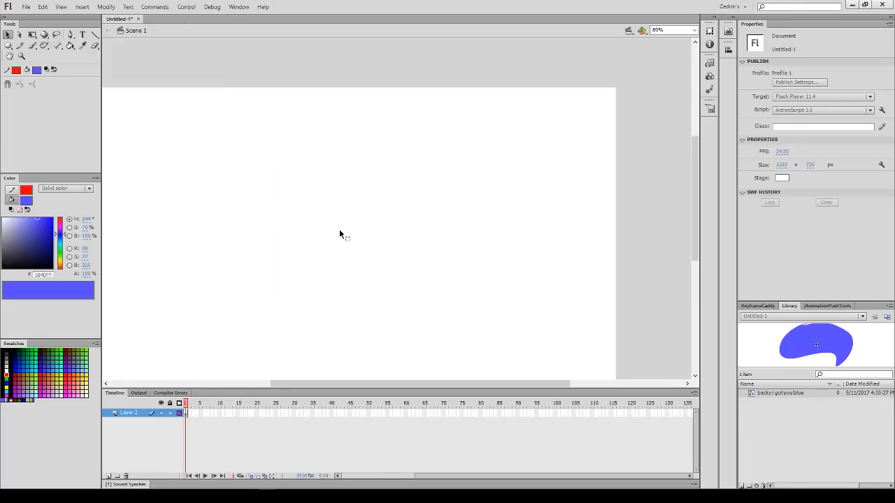
# Brush a diagonal blue stroke across the stage and delete it
pyautogui.press('b')
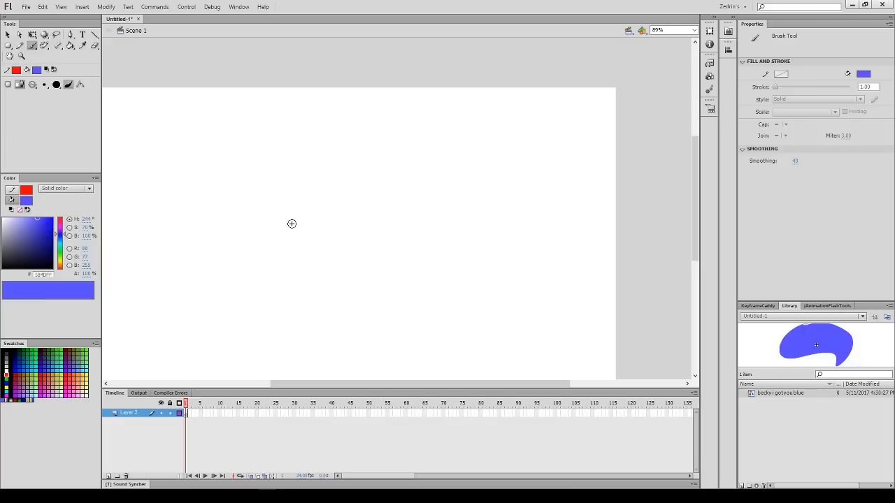
pyautogui.moveTo(251, 290)
pyautogui.mouseDown()
pyautogui.moveTo(298, 264)
pyautogui.moveTo(409, 173)
pyautogui.mouseUp()
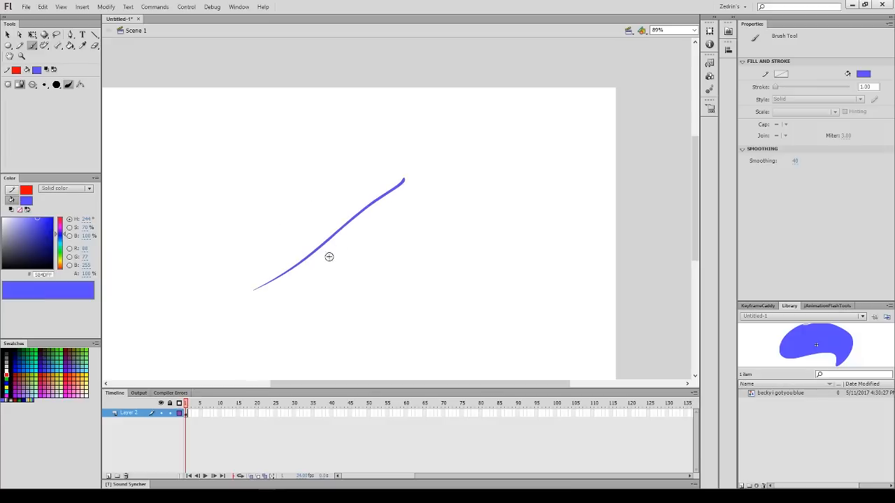
pyautogui.press('v')
pyautogui.hotkey('ctrl', '-')
pyautogui.click(374, 207)
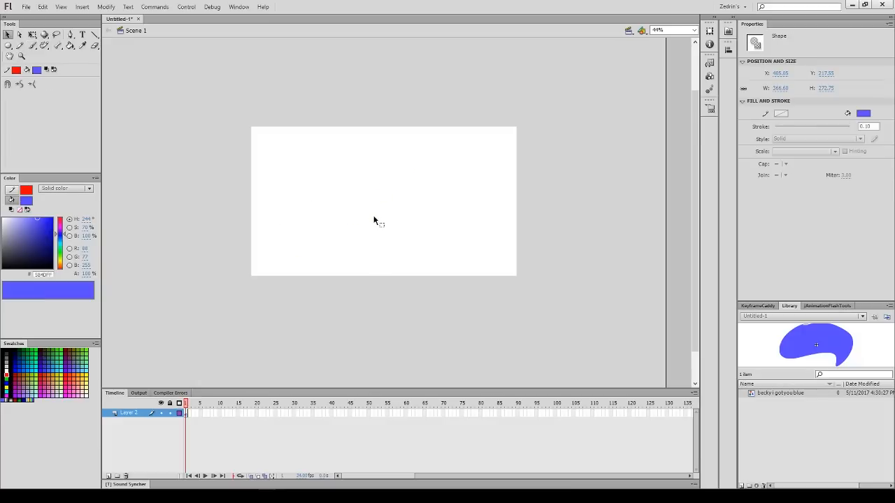
pyautogui.press('Delete')
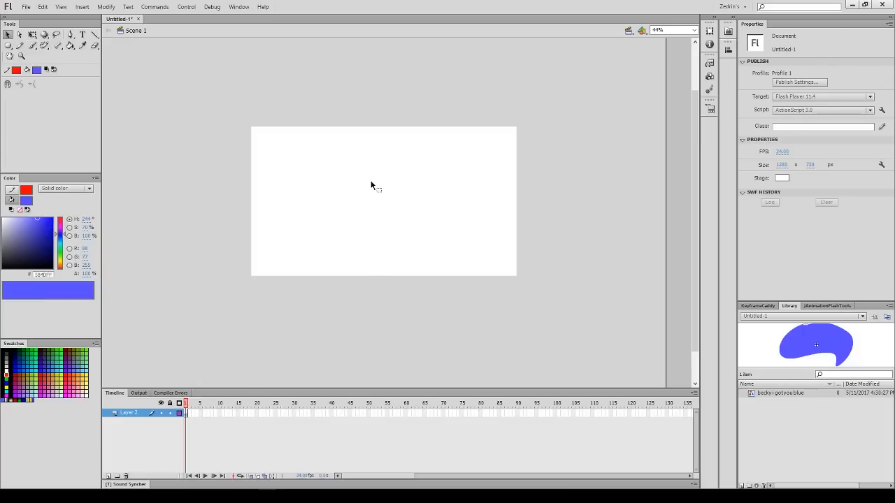
# Place the amconfuse.png bitmap on the stage and move it down and left to fit inside the stage
pyautogui.press('z')
pyautogui.click(362, 203)
pyautogui.moveTo(338, 199); pyautogui.dragTo(324, 200)
pyautogui.press('b')
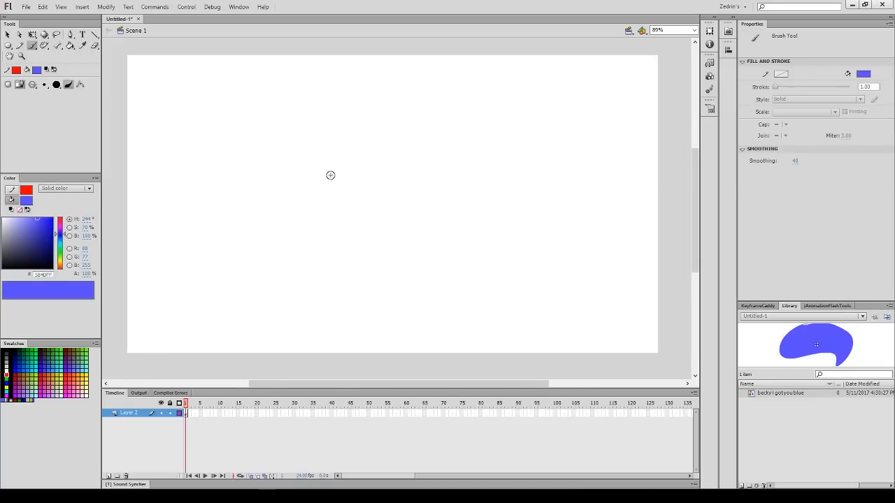
pyautogui.moveTo(775, 402); pyautogui.dragTo(413, 144)
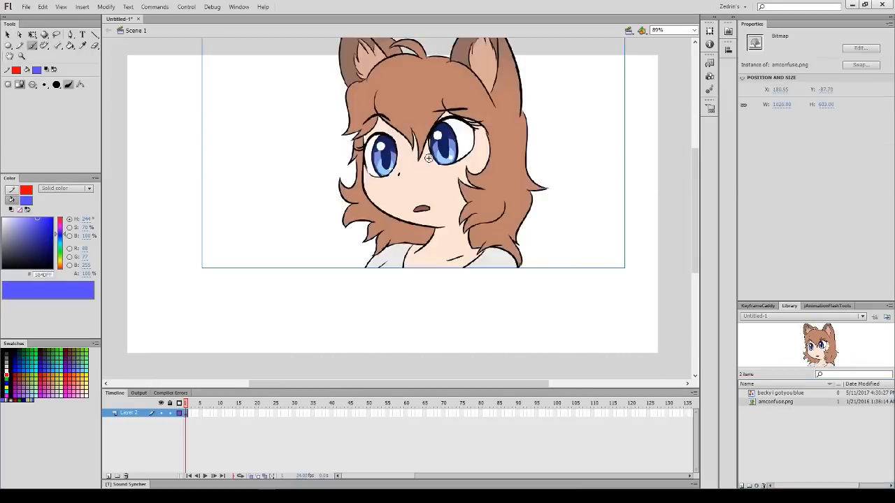
pyautogui.press('v')
pyautogui.moveTo(460, 170); pyautogui.dragTo(422, 255)
# Edit the bitmap properties of amconfuse.png in the library
pyautogui.press('z')
pyautogui.click(439, 237)
pyautogui.click(437, 241)
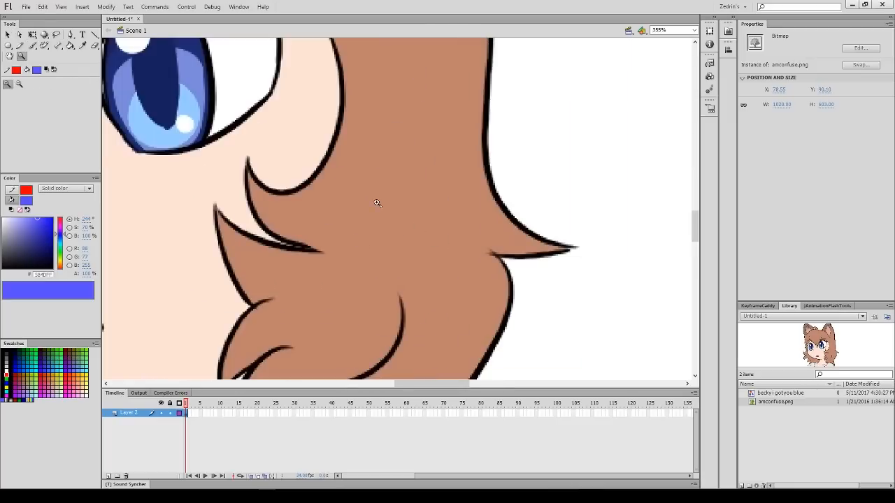
pyautogui.click(376, 203)
pyautogui.press('v')
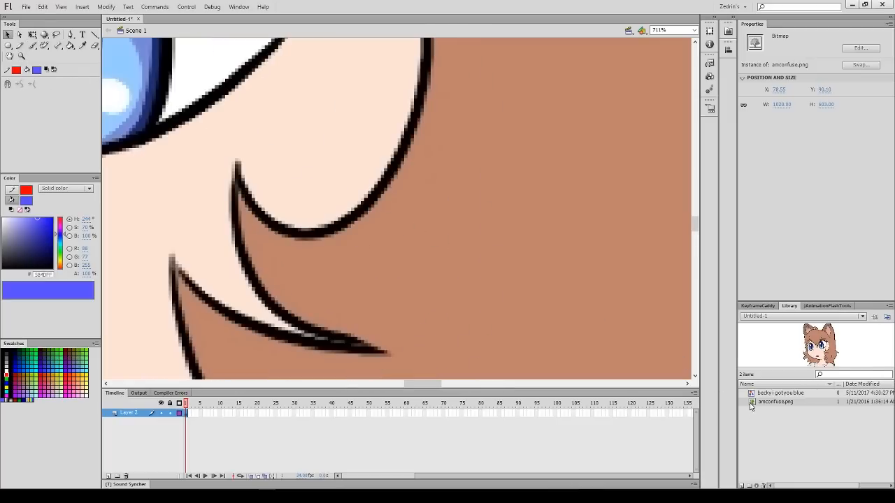
pyautogui.rightClick(751, 406)
pyautogui.click(766, 387)
pyautogui.click(187, 104)
pyautogui.click(178, 123)
pyautogui.click(281, 193)
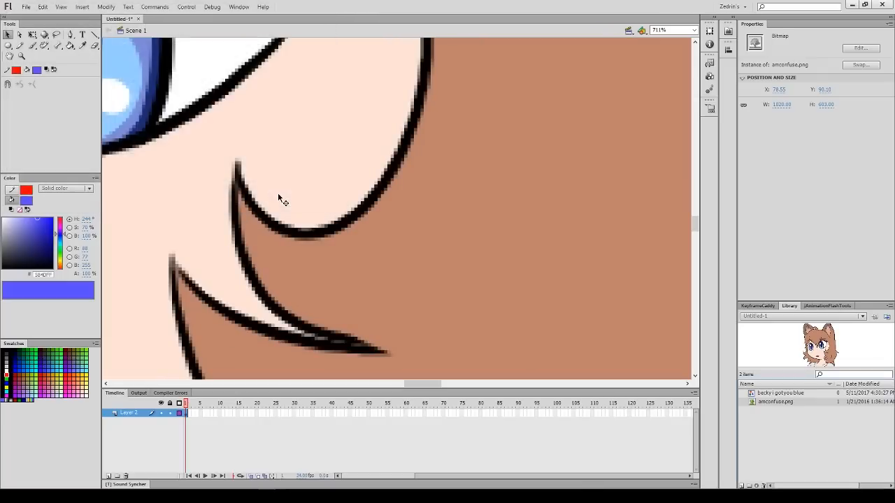
# Convert the amconfuse.png bitmap on the stage to a graphic symbol named "Cat"
pyautogui.press('z')
pyautogui.keyDown('alt'); pyautogui.click(356, 194); pyautogui.keyUp('alt')
pyautogui.keyDown('alt'); pyautogui.click(357, 197); pyautogui.keyUp('alt')
pyautogui.keyDown('alt'); pyautogui.click(360, 201); pyautogui.keyUp('alt')
pyautogui.press('q')
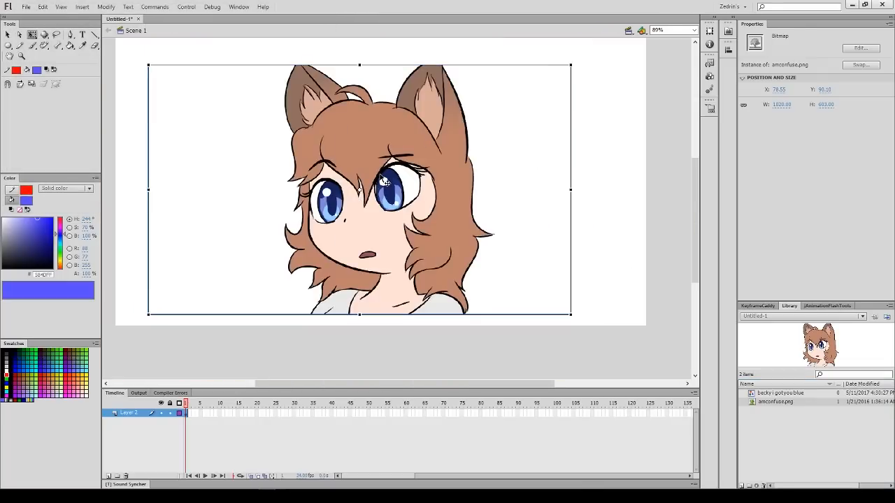
pyautogui.press('F8')
pyautogui.write('Cat')
pyautogui.press('Return')
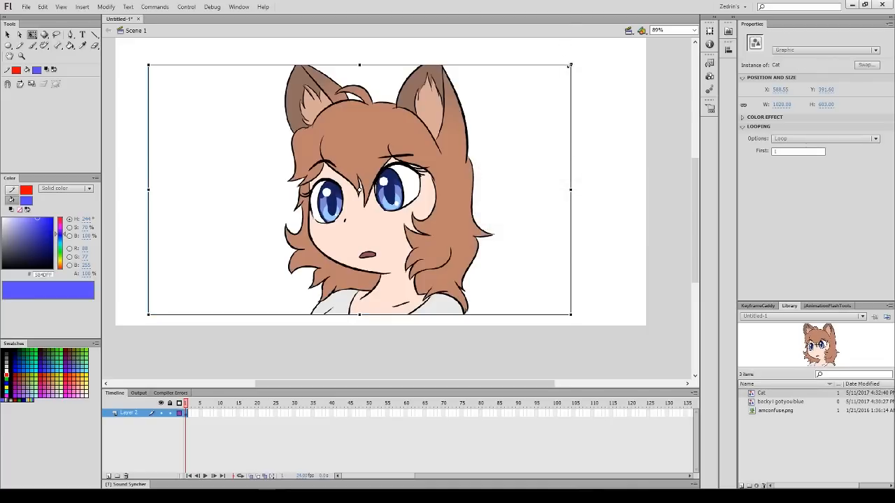
# Shrink the Cat symbol to about 183 px wide and inspect its image quality up close
pyautogui.moveTo(570, 65); pyautogui.dragTo(418, 168)
pyautogui.press('z')
pyautogui.click(367, 183)
pyautogui.click(385, 187)
pyautogui.click(402, 228)
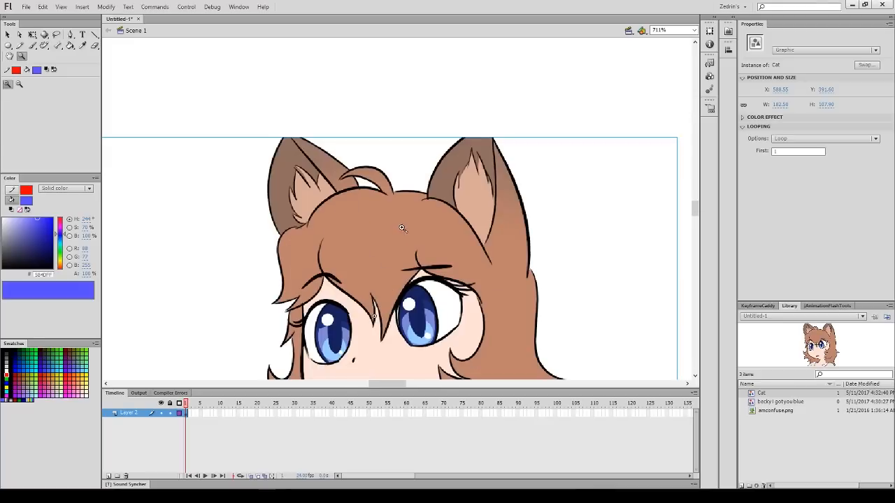
pyautogui.keyDown('alt'); pyautogui.click(391, 205); pyautogui.keyUp('alt')
pyautogui.keyDown('alt'); pyautogui.click(395, 205); pyautogui.keyUp('alt')
pyautogui.keyDown('alt'); pyautogui.click(398, 211); pyautogui.keyUp('alt')
pyautogui.press('q')
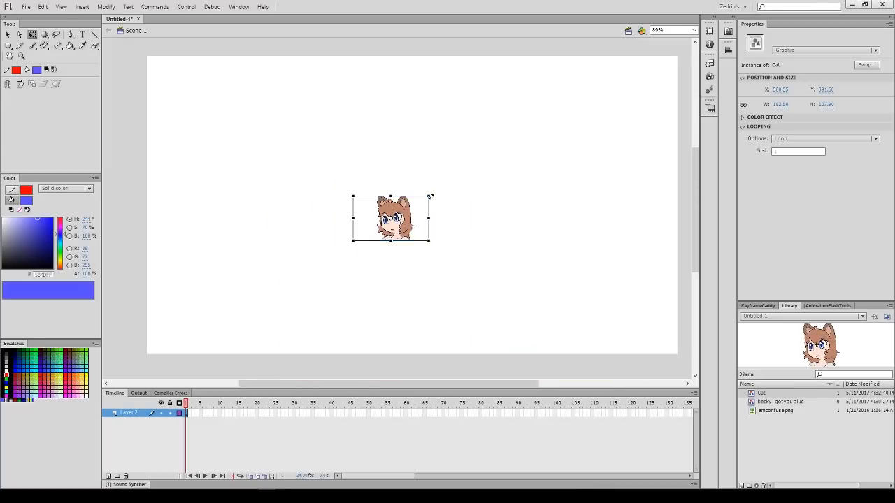
# Try rescaling the Cat symbol from its corner, then open the symbol for editing
pyautogui.moveTo(430, 196); pyautogui.dragTo(541, 112)
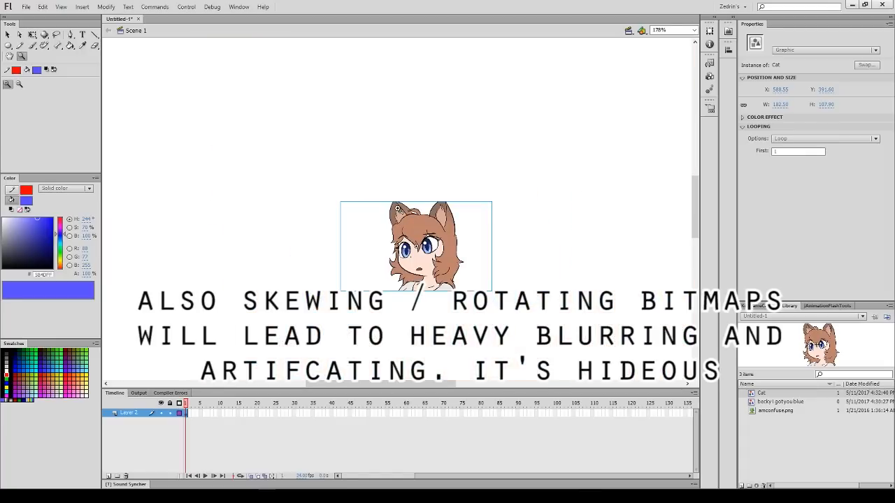
pyautogui.hotkey('ctrl', 'z')
pyautogui.keyDown('alt'); pyautogui.click(397, 217); pyautogui.keyUp('alt')
pyautogui.press('q')
pyautogui.click(455, 127)
pyautogui.moveTo(468, 99); pyautogui.dragTo(351, 125)
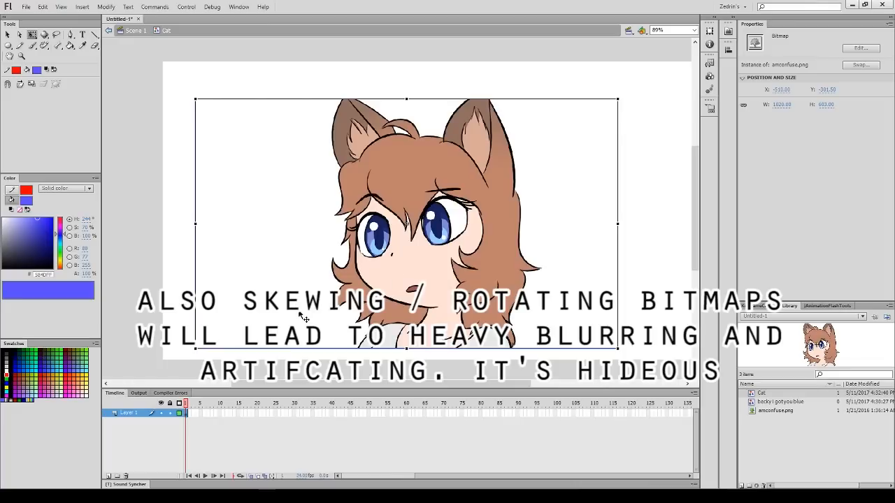
# Break the cat bitmap apart into a shape, then try bending its lower edge and undo the bends
pyautogui.hotkey('ctrl', 'b')
pyautogui.moveTo(436, 349); pyautogui.dragTo(411, 351)
pyautogui.hotkey('ctrl', 'z')
pyautogui.click(148, 274)
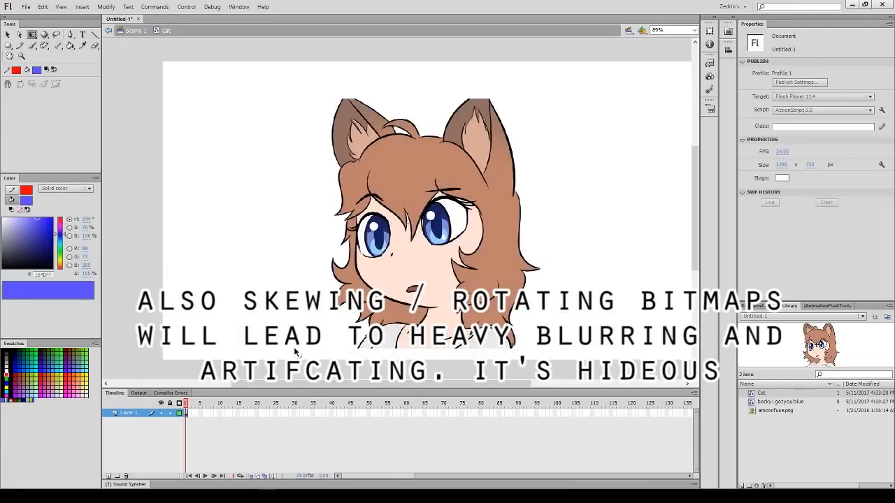
pyautogui.moveTo(294, 349); pyautogui.dragTo(365, 312)
pyautogui.hotkey('ctrl', 'z')
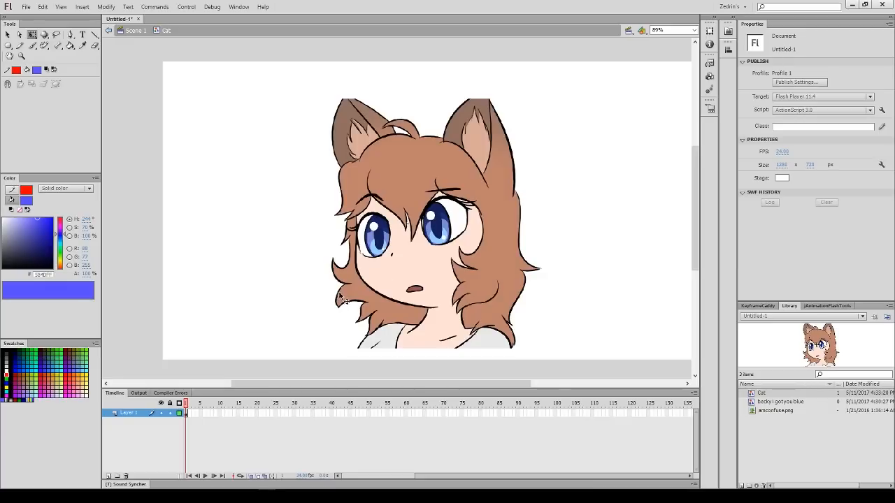
# Select the whole cat artwork and add a new layer above Layer 1 inside the Cat symbol
pyautogui.hotkey('ctrl', 'a')
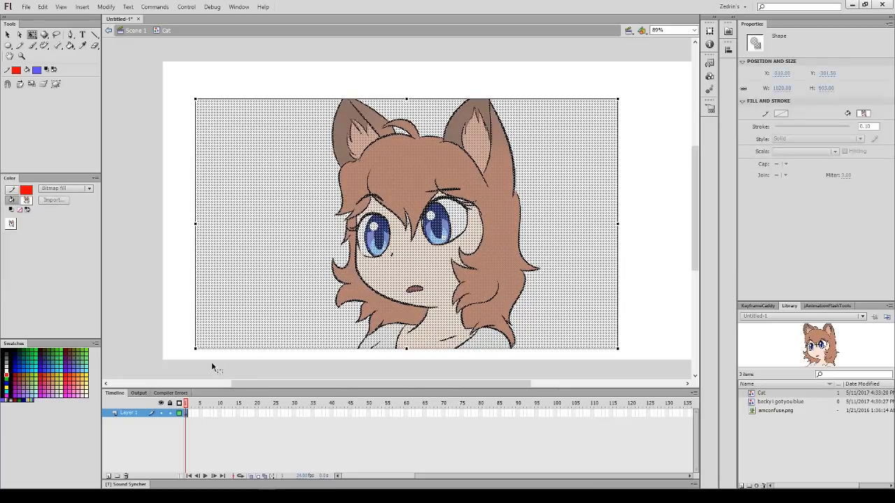
pyautogui.click(108, 476)
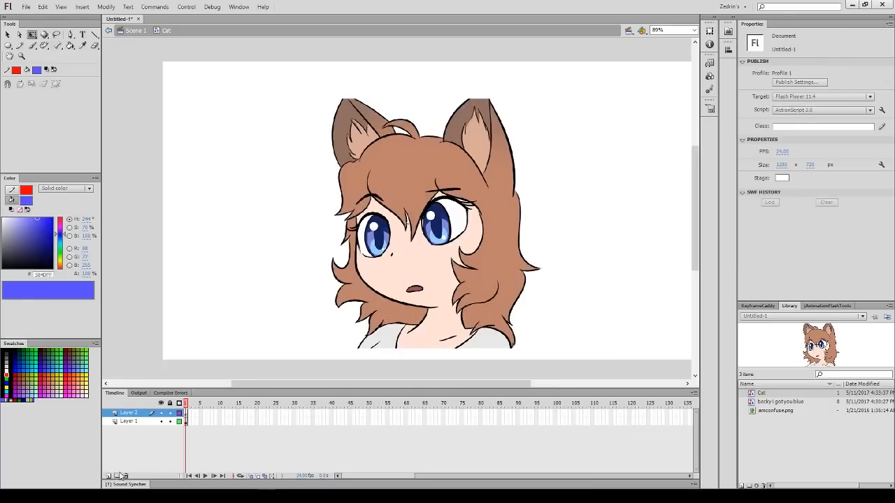
# Leave the Cat symbol, scale its instance down and reposition it on the stage, then reopen the symbol for editing
pyautogui.press('v')
pyautogui.doubleClick(180, 294)
pyautogui.press('q')
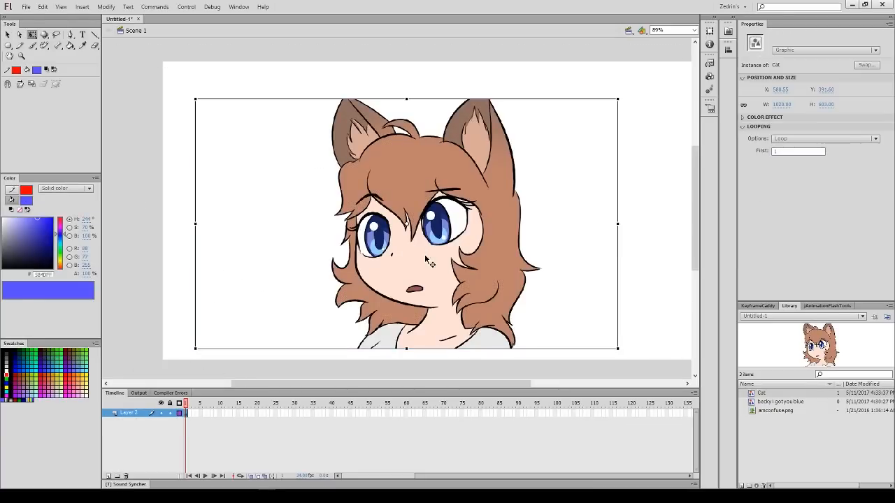
pyautogui.moveTo(435, 266); pyautogui.dragTo(404, 316)
pyautogui.moveTo(590, 150); pyautogui.dragTo(496, 201)
pyautogui.moveTo(400, 309); pyautogui.dragTo(494, 258)
pyautogui.doubleClick(462, 250)
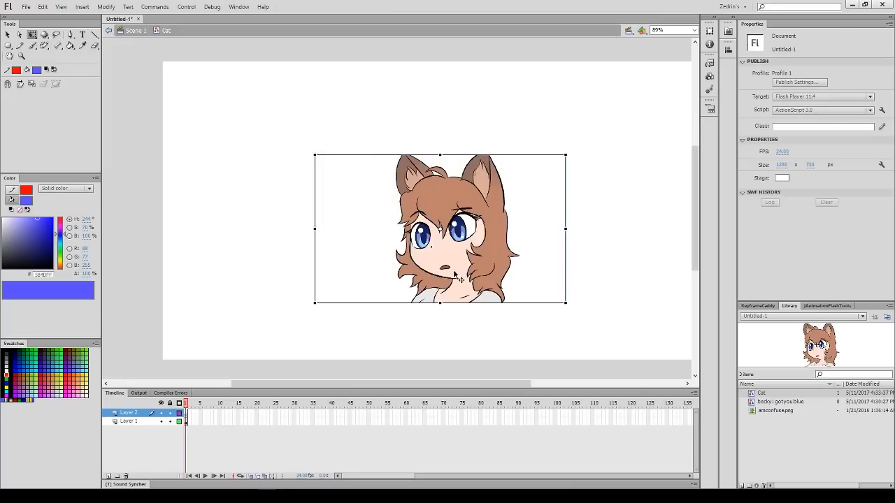
# Lock Layer 1 inside the Cat symbol and toggle its outline display on and off
pyautogui.press('z')
pyautogui.click(460, 197)
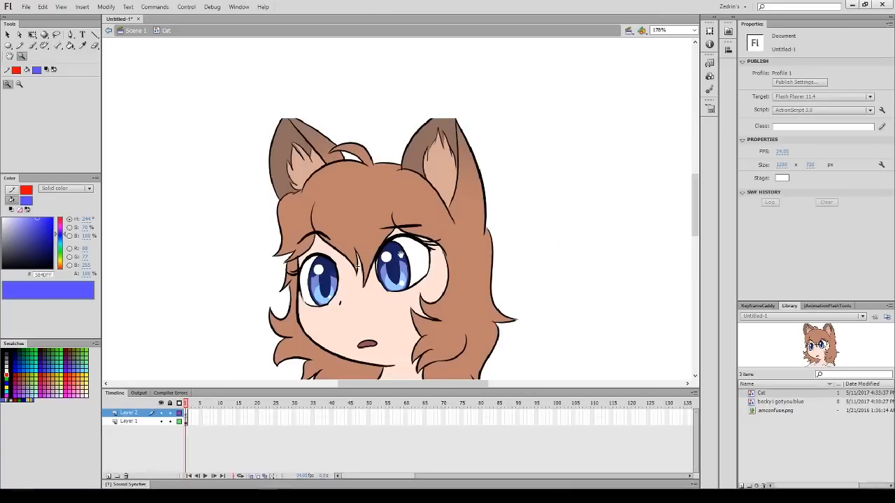
pyautogui.moveTo(389, 269); pyautogui.dragTo(473, 197)
pyautogui.keyDown('alt'); pyautogui.click(472, 199); pyautogui.keyUp('alt')
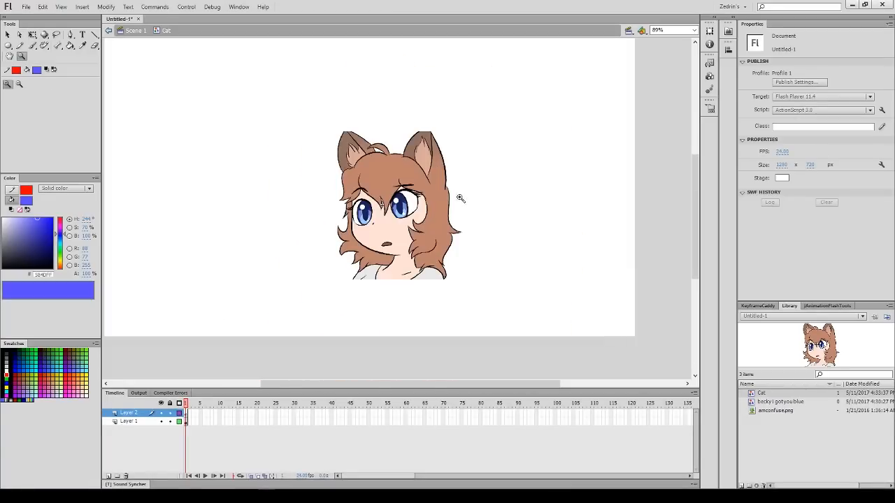
pyautogui.doubleClick(179, 425)
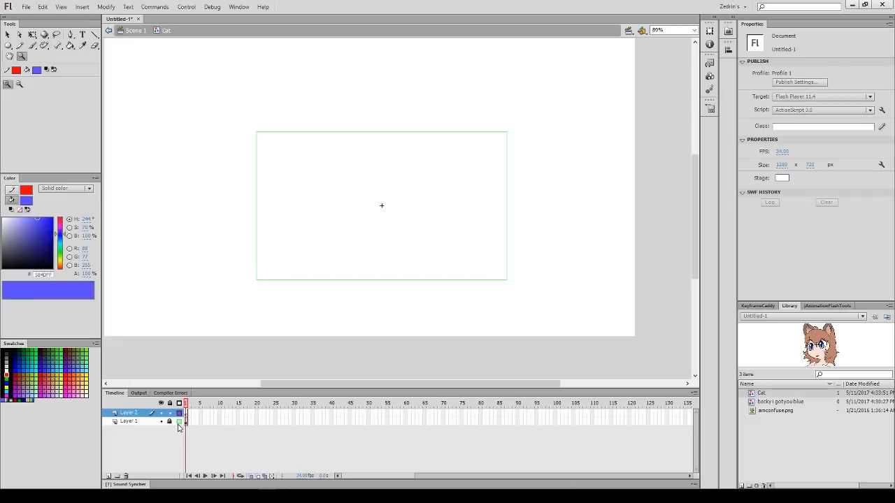
pyautogui.click(497, 202)
pyautogui.click(410, 168)
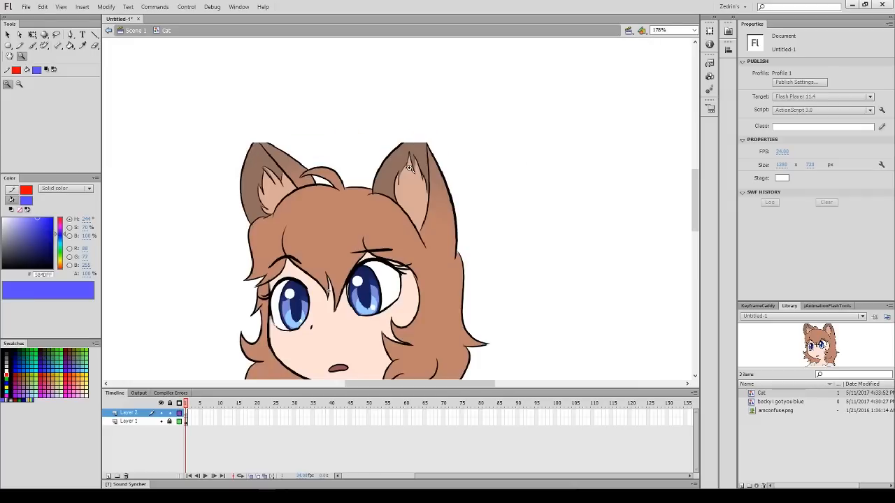
# Add a new layer directly above Layer 1 and draw a filled rectangle covering the whole cat artwork
pyautogui.click(124, 428)
pyautogui.click(124, 424)
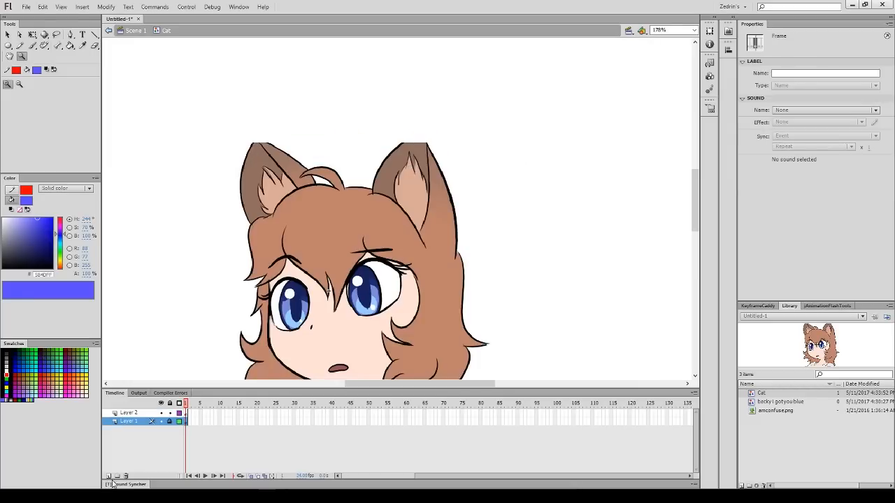
pyautogui.click(108, 477)
pyautogui.press('r')
pyautogui.moveTo(170, 94); pyautogui.dragTo(549, 502)
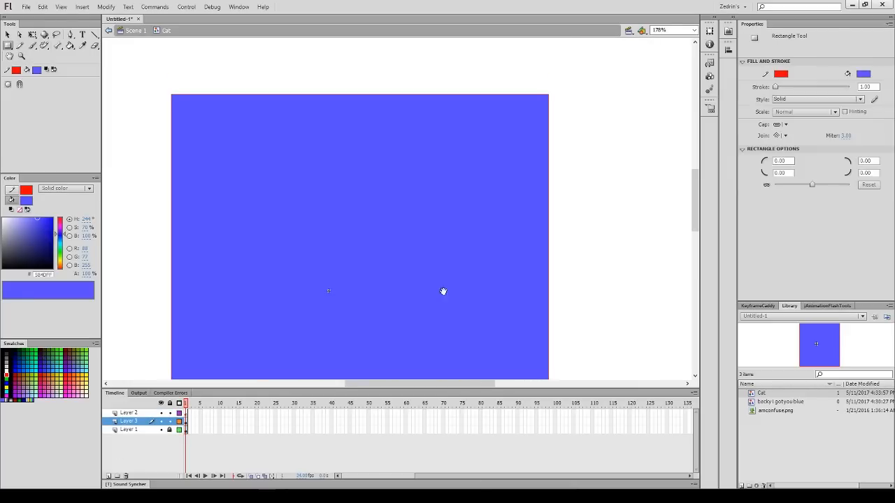
# Set the covering rectangle's fill to white at 67% alpha and lock Layer 3
pyautogui.moveTo(444, 291); pyautogui.dragTo(473, 179)
pyautogui.press('v')
pyautogui.doubleClick(443, 205)
pyautogui.click(3, 218)
pyautogui.moveTo(87, 274); pyautogui.dragTo(72, 274)
pyautogui.click(169, 422)
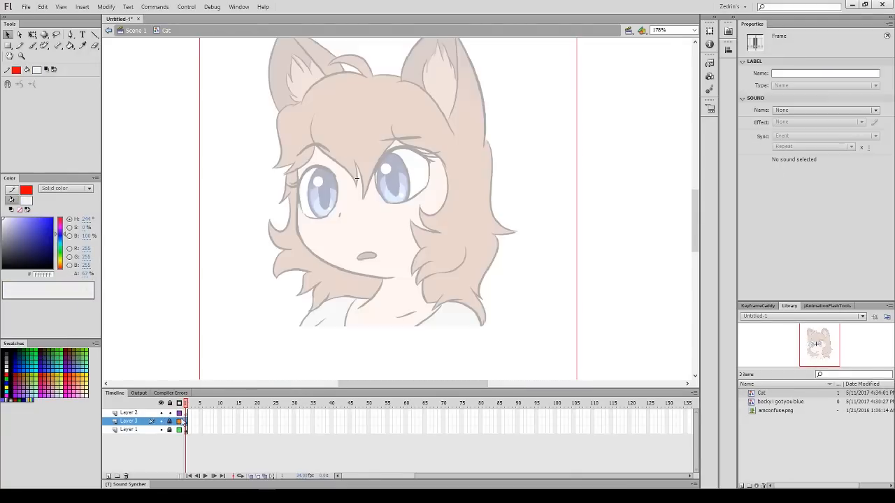
# Trace both eyes' upper and lower lids on Layer 2 with a black brush, then try a jawline stroke and undo it
pyautogui.click(186, 414)
pyautogui.press('b')
pyautogui.click(53, 269)
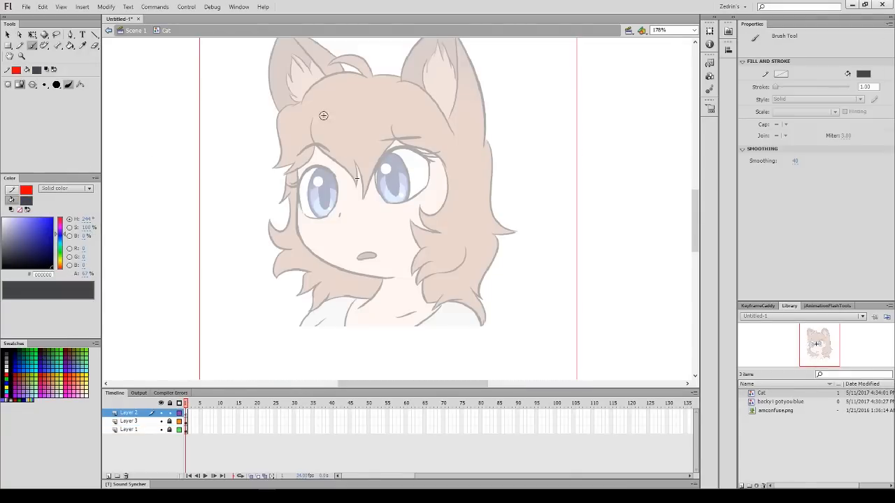
pyautogui.moveTo(299, 193)
pyautogui.mouseDown()
pyautogui.moveTo(319, 166)
pyautogui.moveTo(337, 186)
pyautogui.mouseUp()
pyautogui.moveTo(306, 212); pyautogui.dragTo(343, 209)
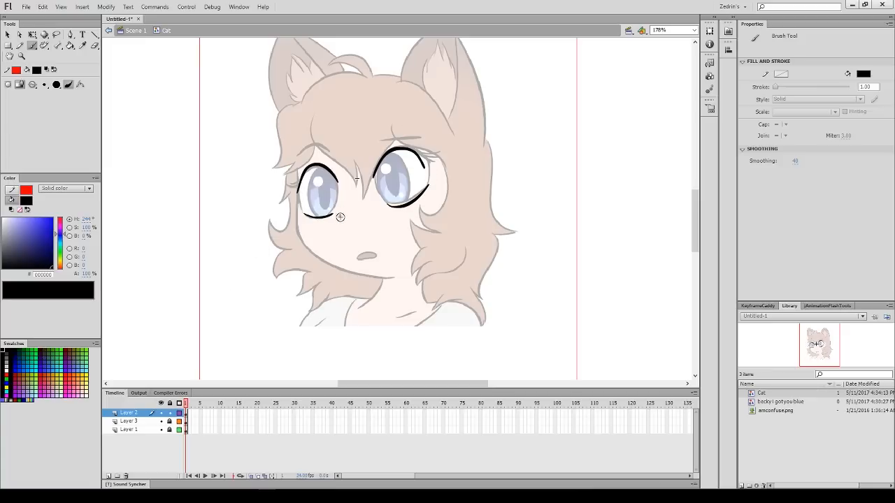
pyautogui.moveTo(300, 216); pyautogui.dragTo(411, 275)
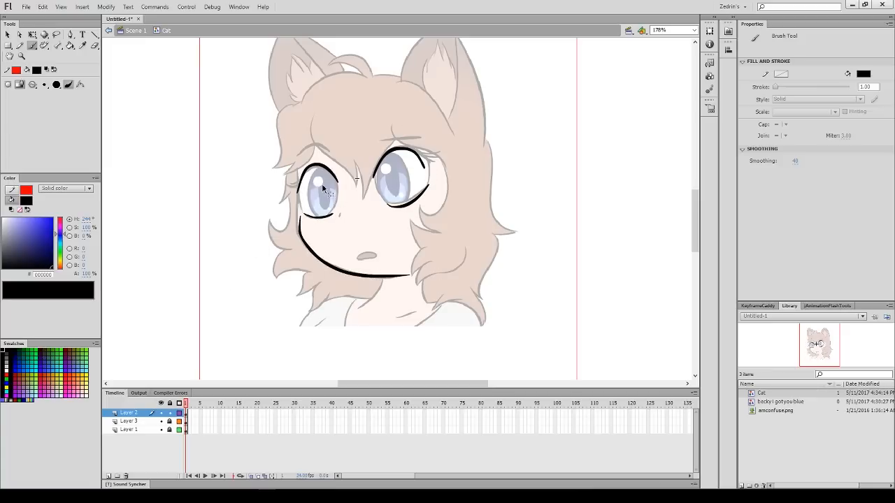
pyautogui.hotkey('ctrl', 'z')
# Combine the upper and lower lid strokes of each eye into a separate drawing object
pyautogui.press('v')
pyautogui.click(320, 217)
pyautogui.keyDown('shift'); pyautogui.click(331, 168); pyautogui.keyUp('shift')
pyautogui.hotkey('ctrl', 'u')
pyautogui.click(405, 206)
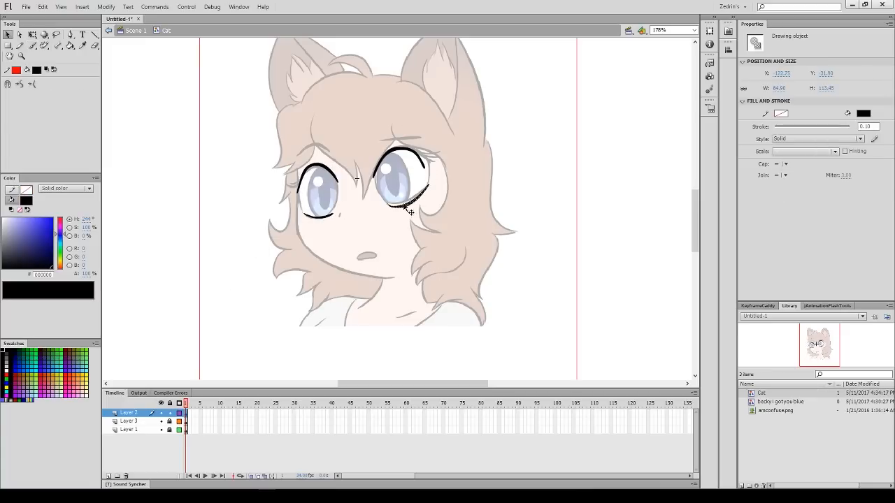
pyautogui.keyDown('shift'); pyautogui.click(407, 150); pyautogui.keyUp('shift')
pyautogui.hotkey('ctrl', 'u')
# Brush the jawline from beside the eye down to the chin, undoing and redrawing unsatisfactory strokes
pyautogui.press('b')
pyautogui.moveTo(299, 179); pyautogui.dragTo(411, 275)
pyautogui.hotkey('ctrl', 'z')
pyautogui.moveTo(301, 176)
pyautogui.mouseDown()
pyautogui.moveTo(350, 276)
pyautogui.moveTo(411, 277)
pyautogui.moveTo(363, 283)
pyautogui.moveTo(398, 284)
pyautogui.moveTo(395, 276)
pyautogui.mouseUp()
pyautogui.hotkey('ctrl', 'z')
pyautogui.hotkey('ctrl', 'z')
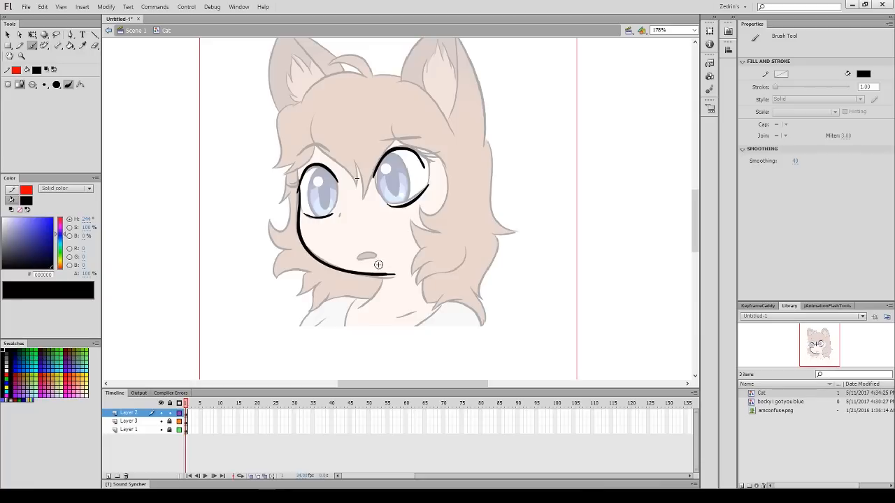
# Brush the neck line below the chin and select the joined jaw and neck shape
pyautogui.moveTo(361, 243); pyautogui.dragTo(378, 186)
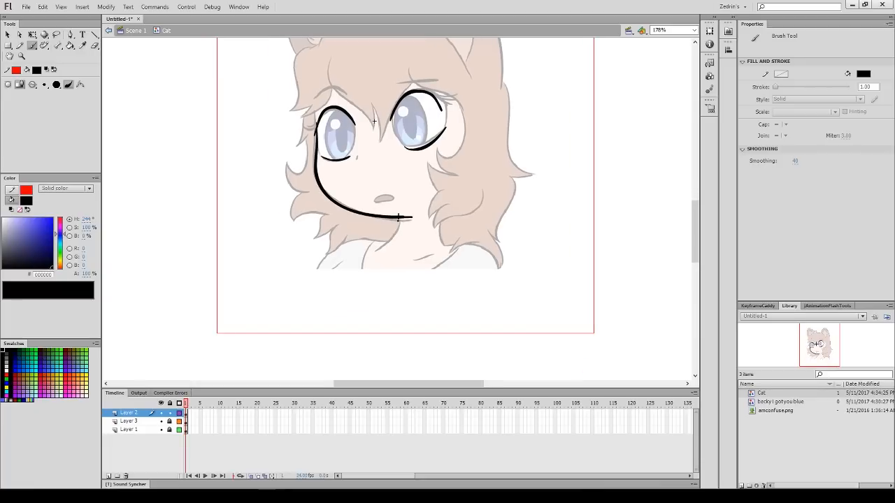
pyautogui.moveTo(398, 218); pyautogui.dragTo(372, 248)
pyautogui.press('v')
pyautogui.click(316, 185)
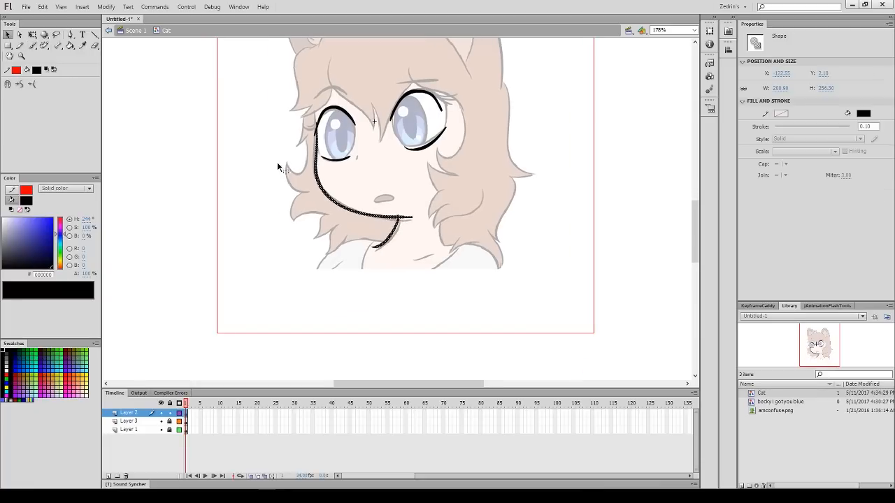
pyautogui.hotkey('ctrl', '=')
# Trace the mouth outline with the black brush
pyautogui.click(371, 218)
pyautogui.moveTo(381, 229)
pyautogui.mouseDown()
pyautogui.moveTo(419, 219)
pyautogui.moveTo(379, 224)
pyautogui.mouseUp()
pyautogui.press('z')
pyautogui.keyDown('alt'); pyautogui.click(375, 204); pyautogui.keyUp('alt')
pyautogui.click(381, 200)
pyautogui.press('b')
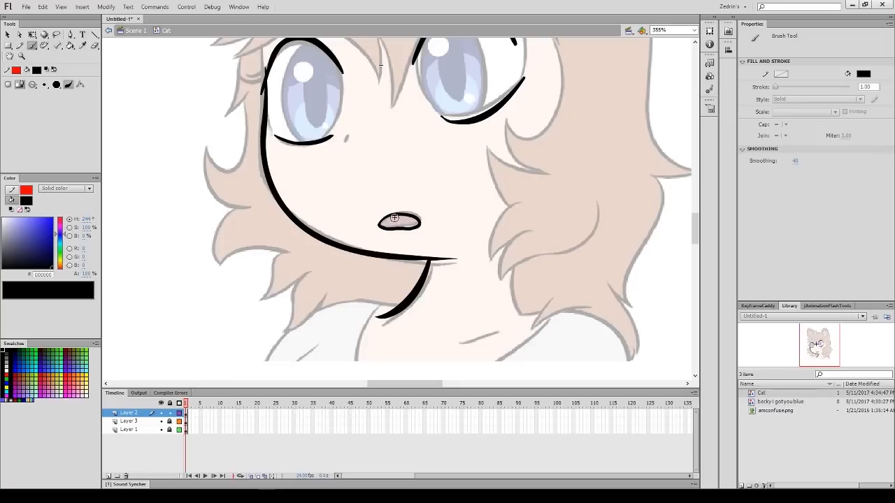
# Smooth the mouth outline, combine it into a drawing object and fine-tune it with Free Transform
pyautogui.press('v')
pyautogui.click(389, 229)
pyautogui.click(20, 85)
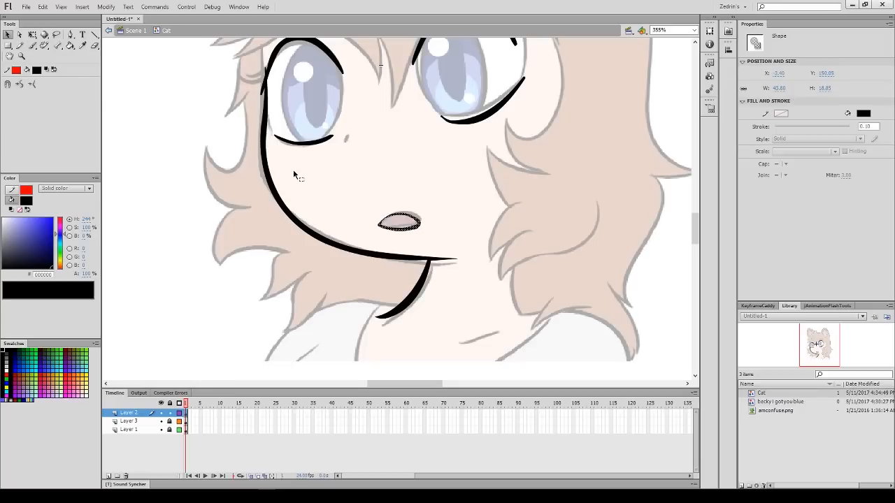
pyautogui.hotkey('ctrl', 'u')
pyautogui.press('q')
pyautogui.moveTo(422, 231); pyautogui.dragTo(422, 229)
# Trace the cheek curve and the hair strands beside the face and neck with the black brush, refining them up close
pyautogui.press('z')
pyautogui.keyDown('alt'); pyautogui.click(416, 237); pyautogui.keyUp('alt')
pyautogui.keyDown('alt'); pyautogui.click(417, 236); pyautogui.keyUp('alt')
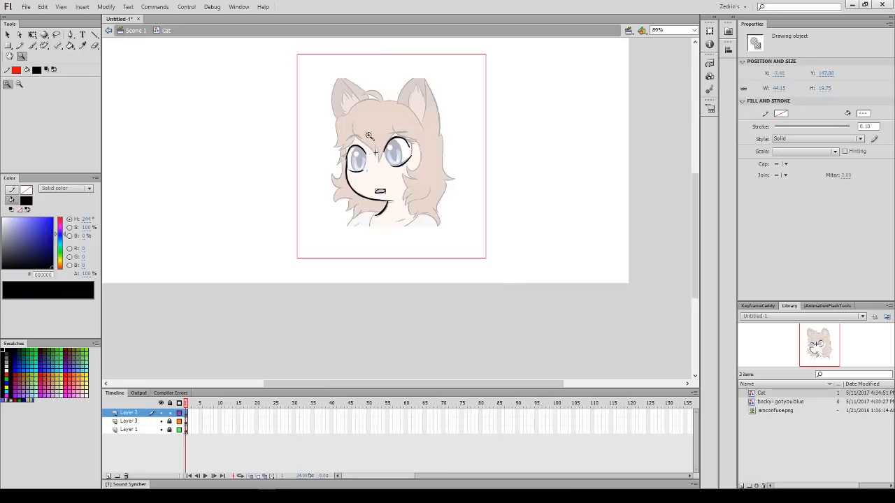
pyautogui.click(380, 144)
pyautogui.press('b')
pyautogui.moveTo(457, 198); pyautogui.dragTo(475, 278)
pyautogui.moveTo(456, 341); pyautogui.dragTo(510, 287)
pyautogui.press('z')
pyautogui.click(468, 274)
pyautogui.click(468, 274)
pyautogui.press('v')
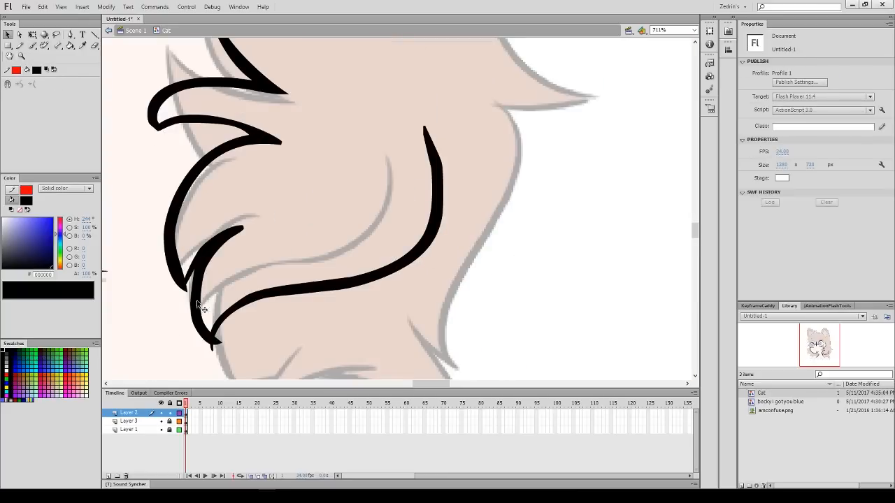
pyautogui.moveTo(262, 179); pyautogui.dragTo(483, 241)
pyautogui.press('z')
pyautogui.keyDown('alt'); pyautogui.click(453, 225); pyautogui.keyUp('alt')
pyautogui.keyDown('alt'); pyautogui.click(453, 225); pyautogui.keyUp('alt')
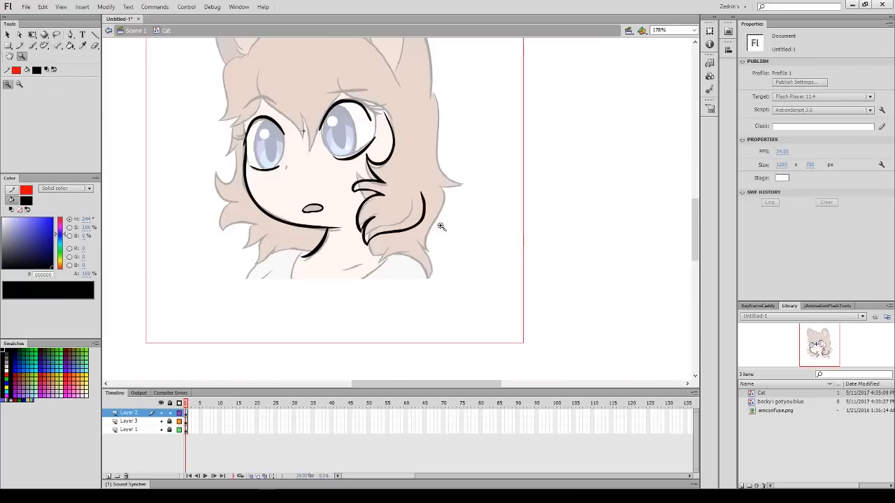
# Open the larger eye's drawing object and use Free Transform to fit its lower lid stroke to the reference eye
pyautogui.moveTo(333, 158); pyautogui.dragTo(425, 235)
pyautogui.click(436, 197)
pyautogui.press('v')
pyautogui.doubleClick(423, 289)
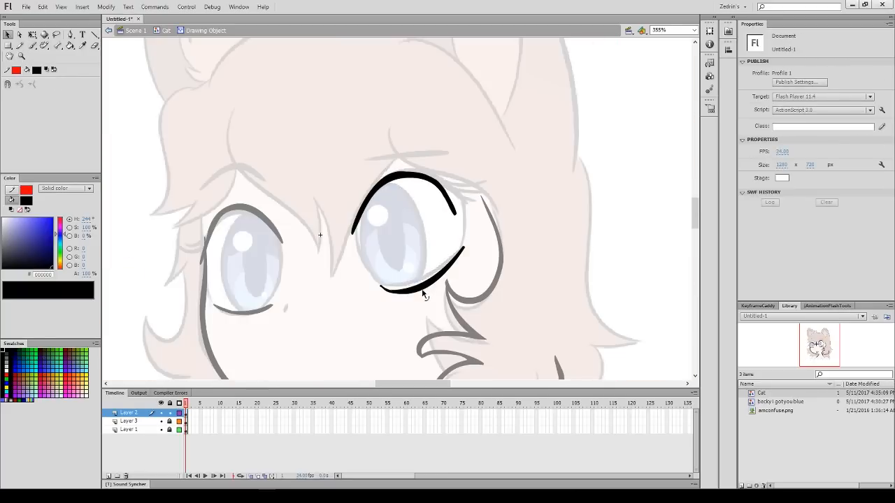
pyautogui.click(423, 289)
pyautogui.press('q')
pyautogui.moveTo(427, 287); pyautogui.dragTo(459, 278)
pyautogui.moveTo(374, 275); pyautogui.dragTo(367, 266)
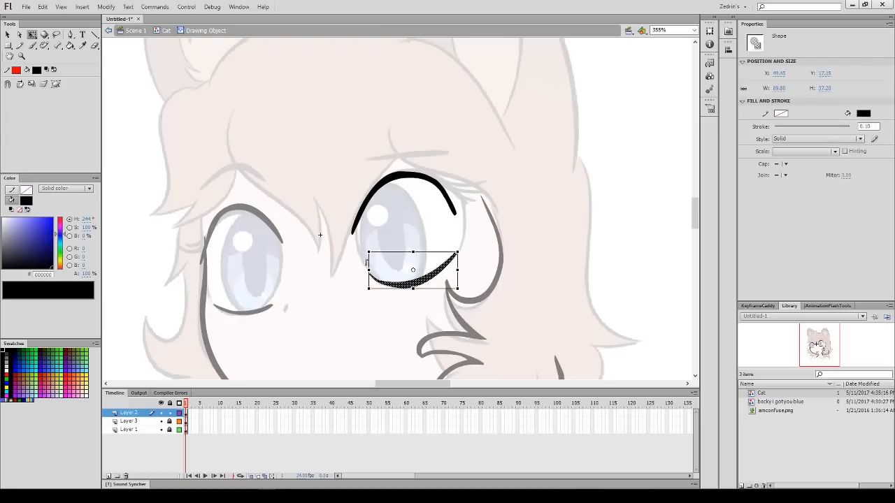
# Brush eyelashes onto the outer corner of the larger eye's upper lid and smooth the lid shape
pyautogui.press('b')
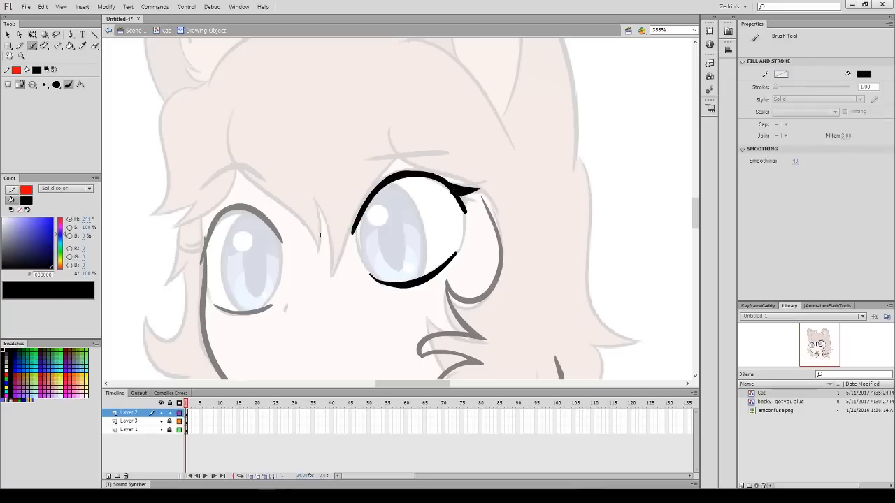
pyautogui.press('v')
pyautogui.click(19, 85)
pyautogui.click(406, 199)
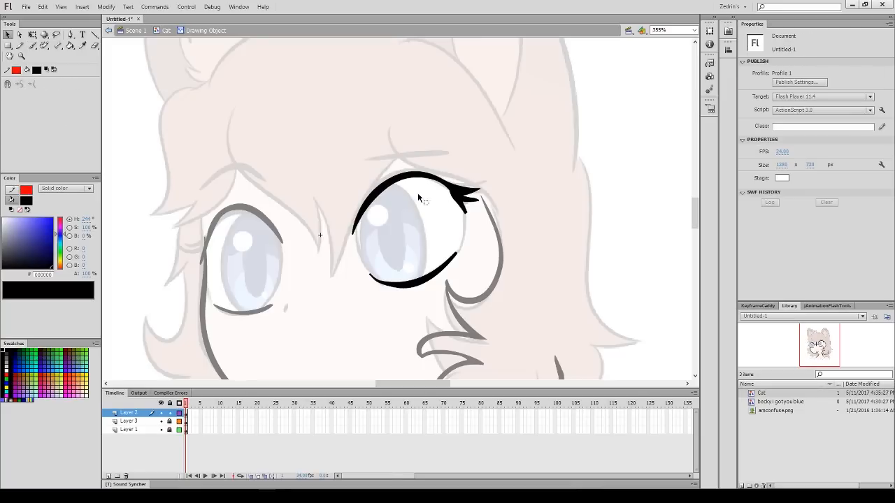
pyautogui.moveTo(450, 193); pyautogui.dragTo(459, 203)
# Open the other eye's drawing object, brush lashes onto its outer corner, clean them up and return to the Cat symbol
pyautogui.doubleClick(214, 226)
pyautogui.doubleClick(214, 226)
pyautogui.press('b')
pyautogui.moveTo(192, 242); pyautogui.dragTo(209, 229)
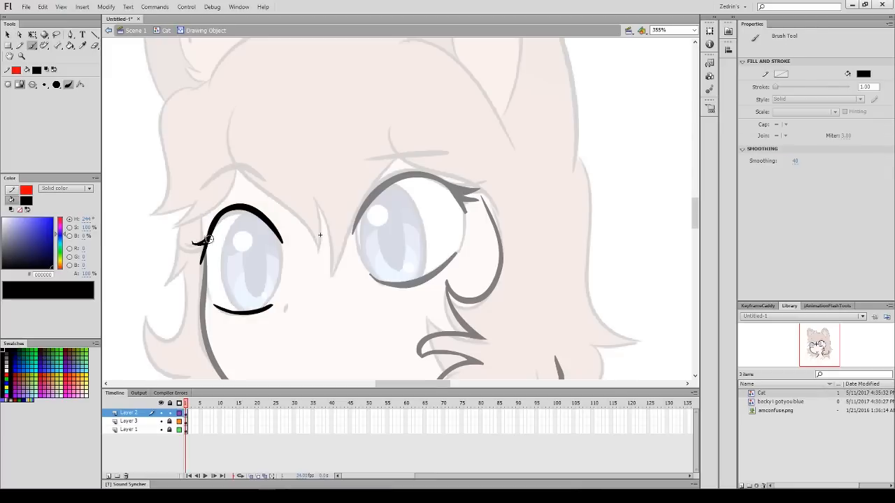
pyautogui.press('e')
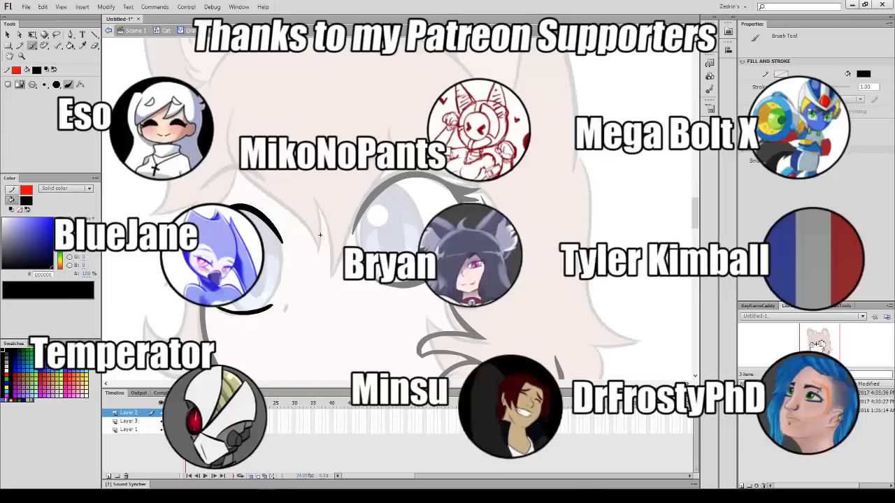
pyautogui.press('v')
pyautogui.doubleClick(320, 235)
pyautogui.press('z')
pyautogui.keyDown('alt'); pyautogui.click(336, 242); pyautogui.keyUp('alt')
pyautogui.keyDown('alt'); pyautogui.click(337, 243); pyautogui.keyUp('alt')
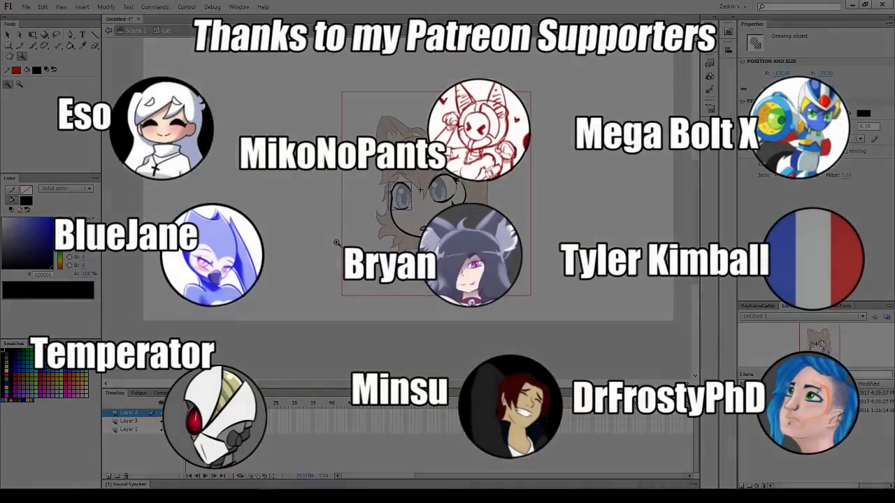